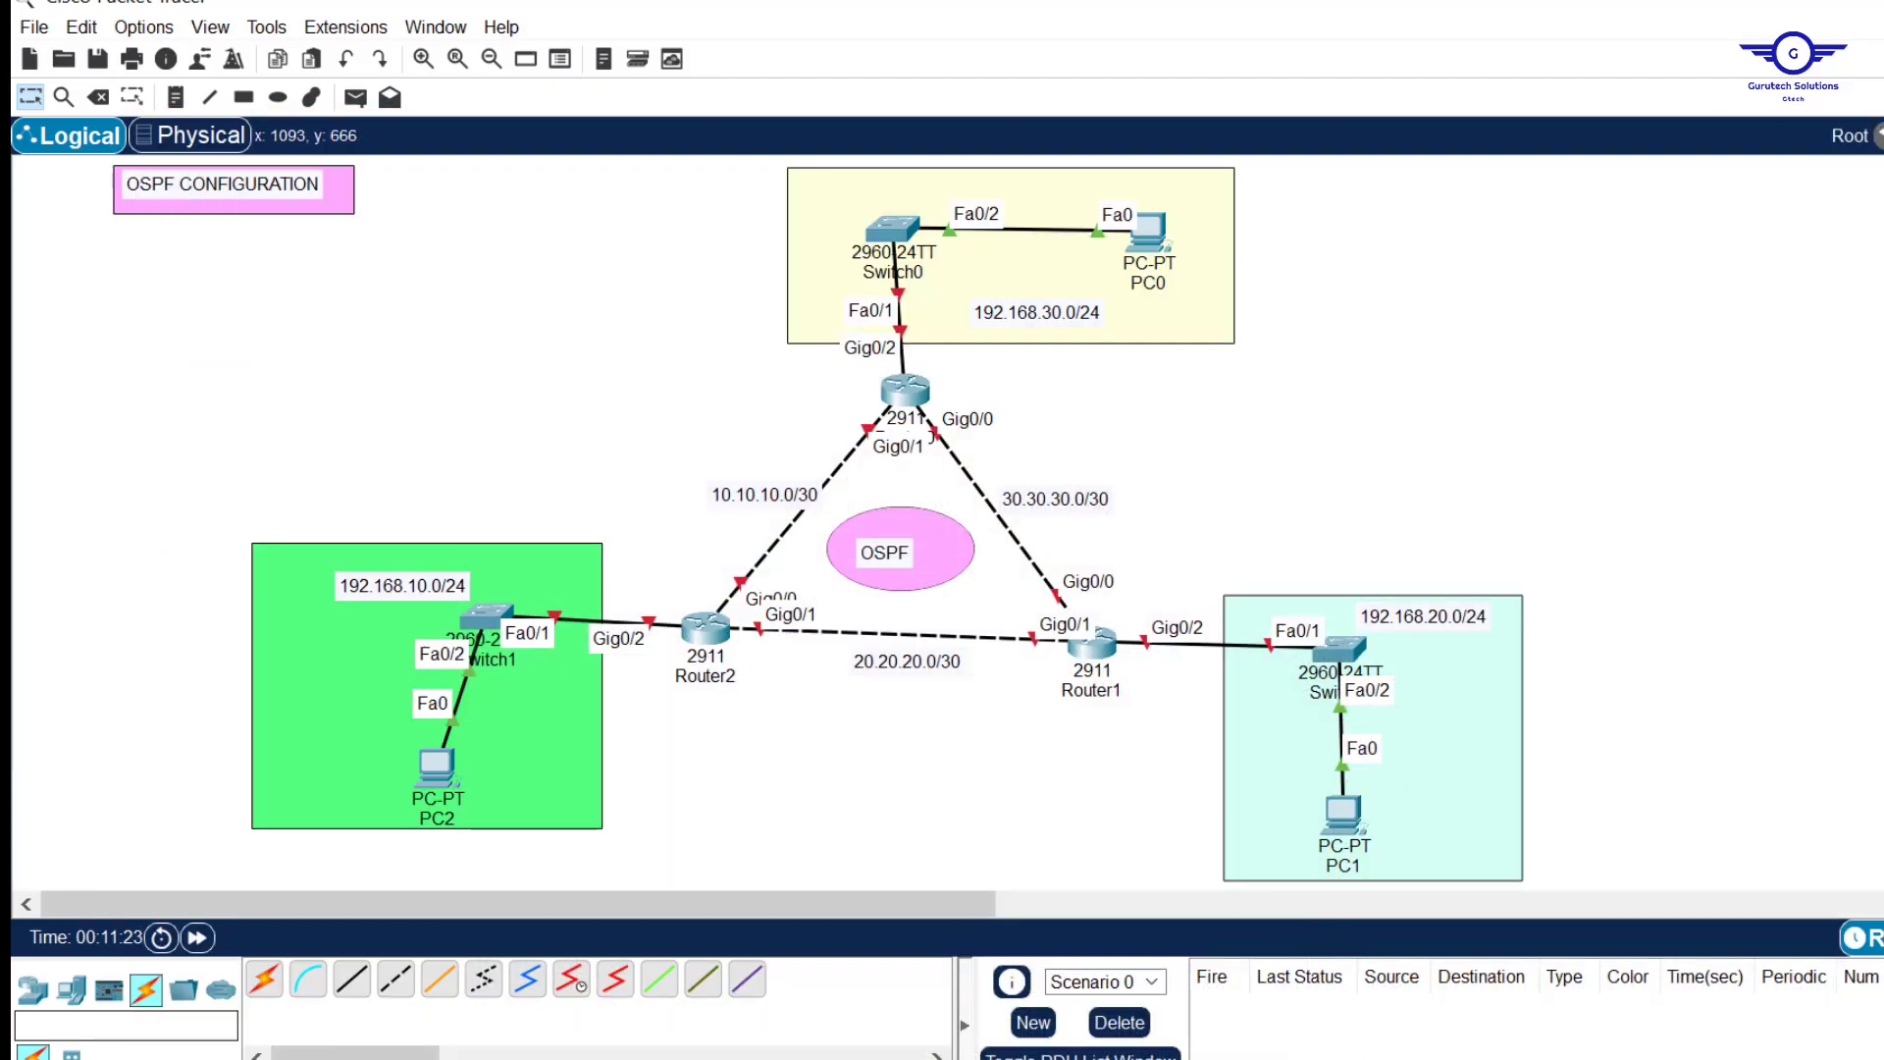
Review the first item of the Notepad configuration guide against the topology's router triangle and its attached LANs.
click(1170, 1059)
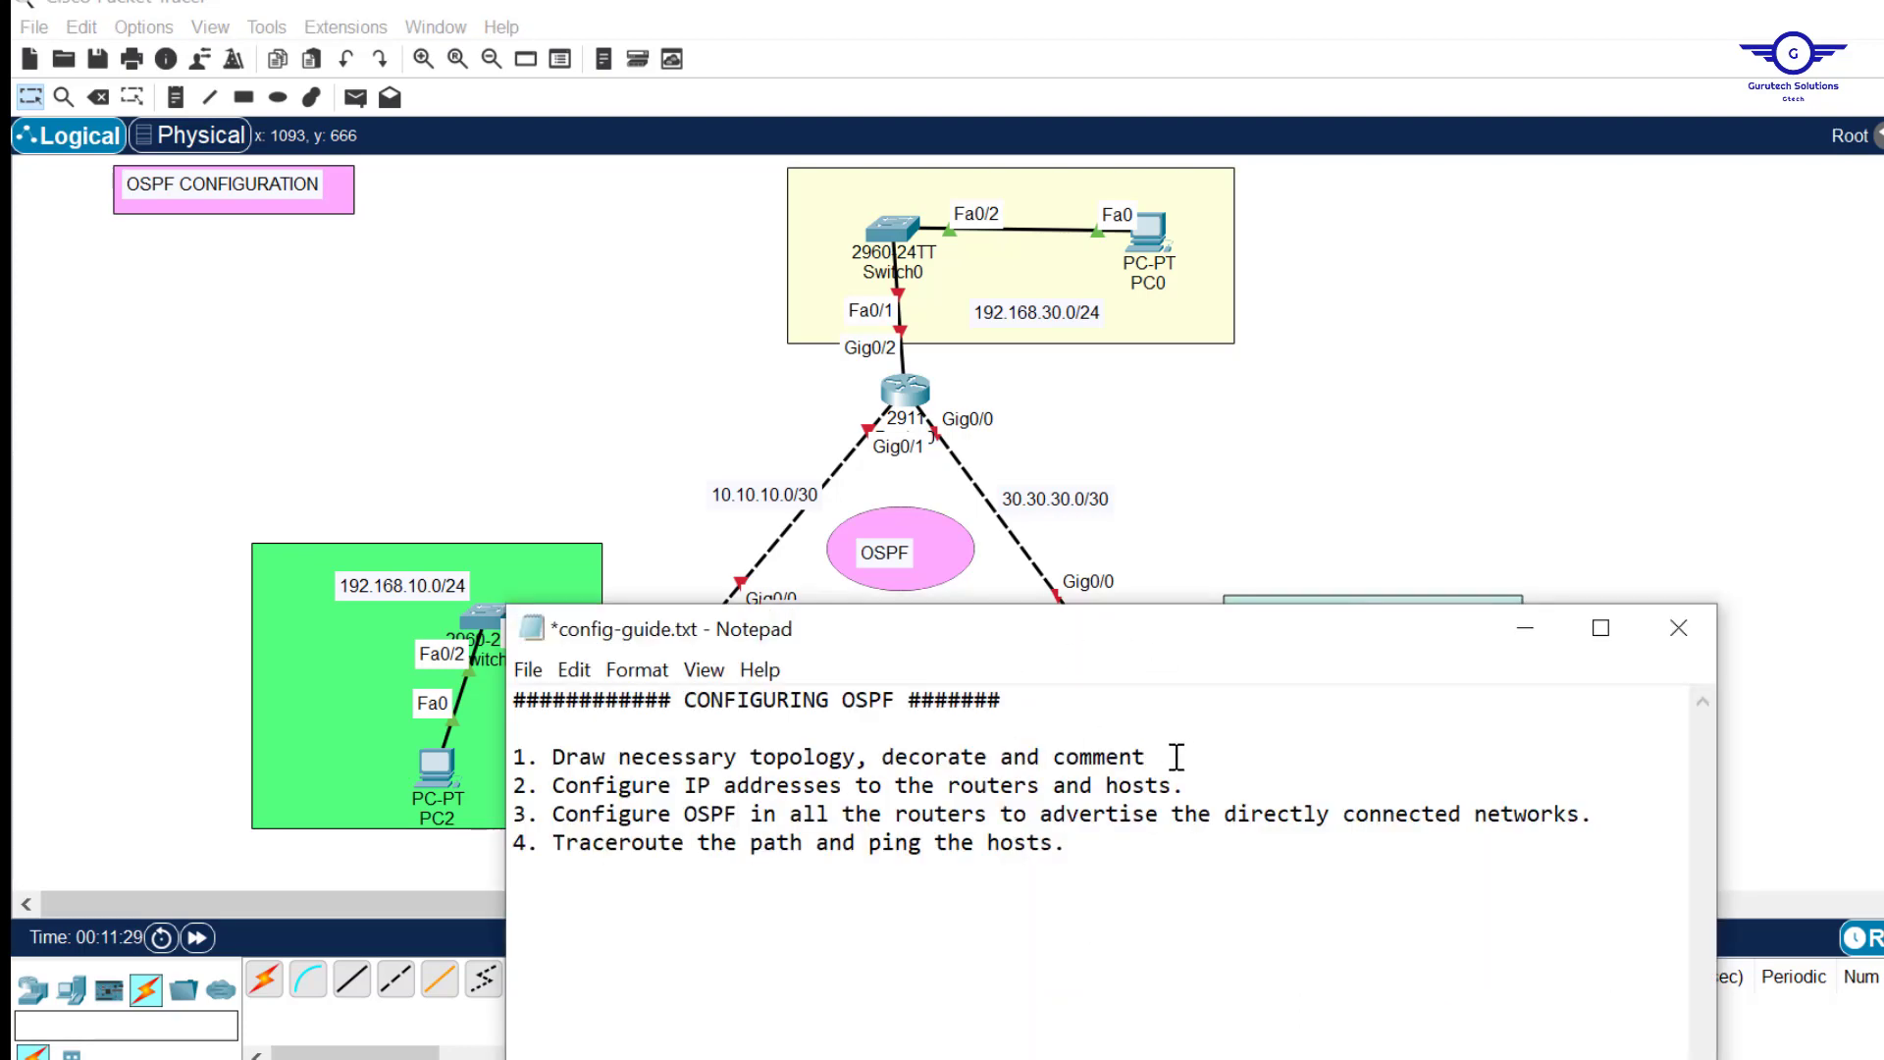
mouse_move(1146, 756)
mouse_down()
mouse_move(609, 785)
mouse_move(540, 758)
mouse_up()
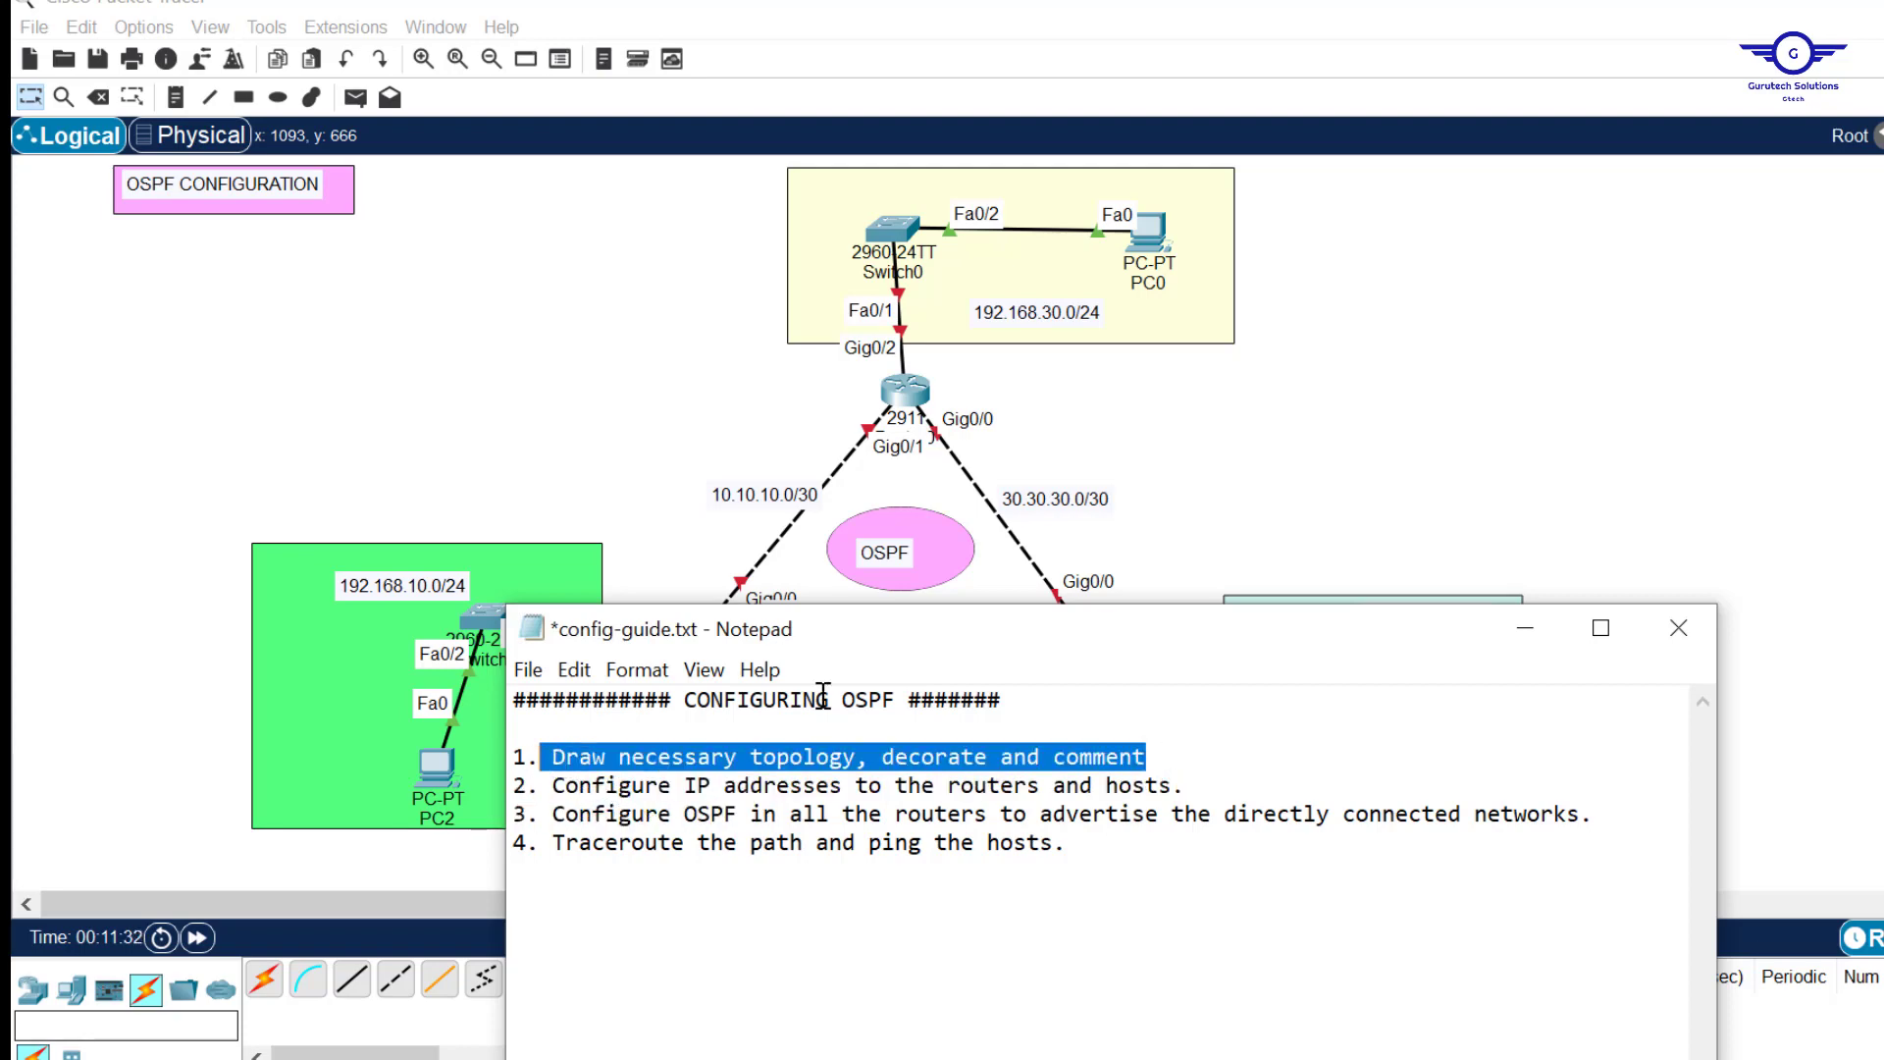
click(1350, 416)
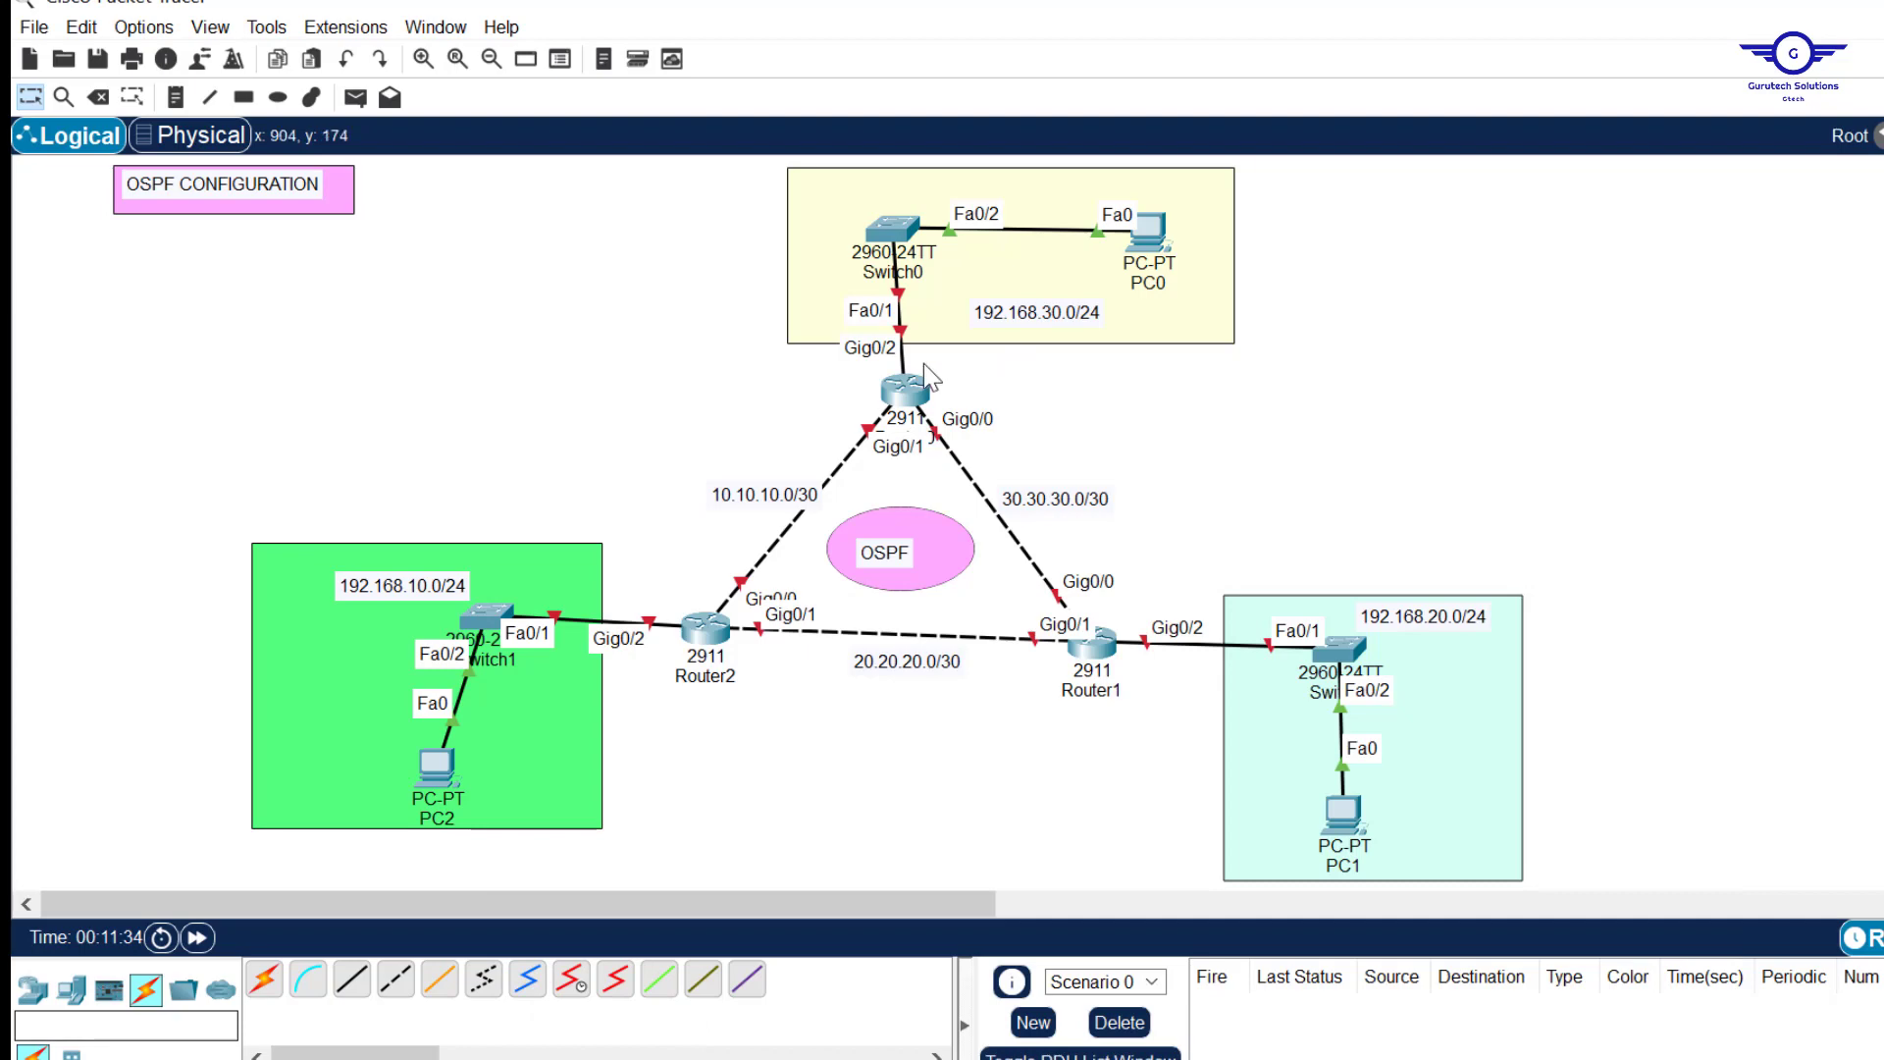
drag(630, 410, 1160, 700)
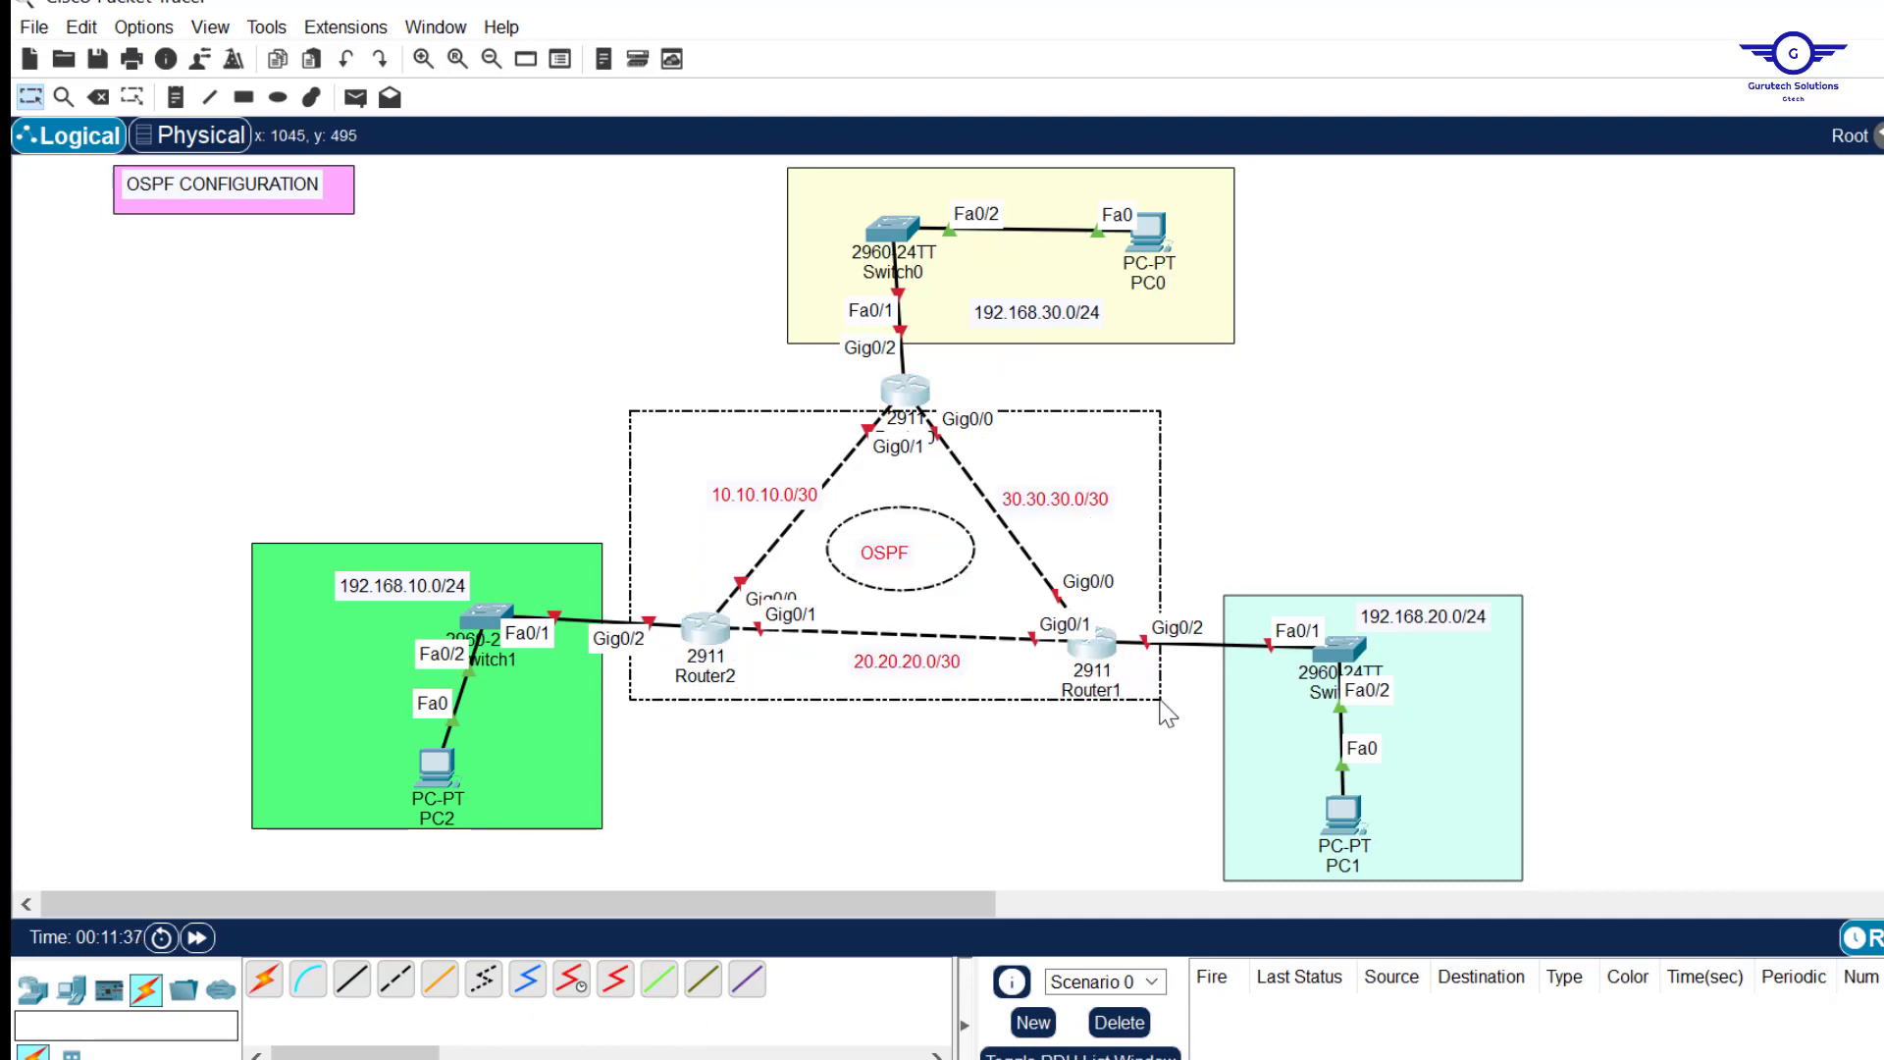
click(1351, 398)
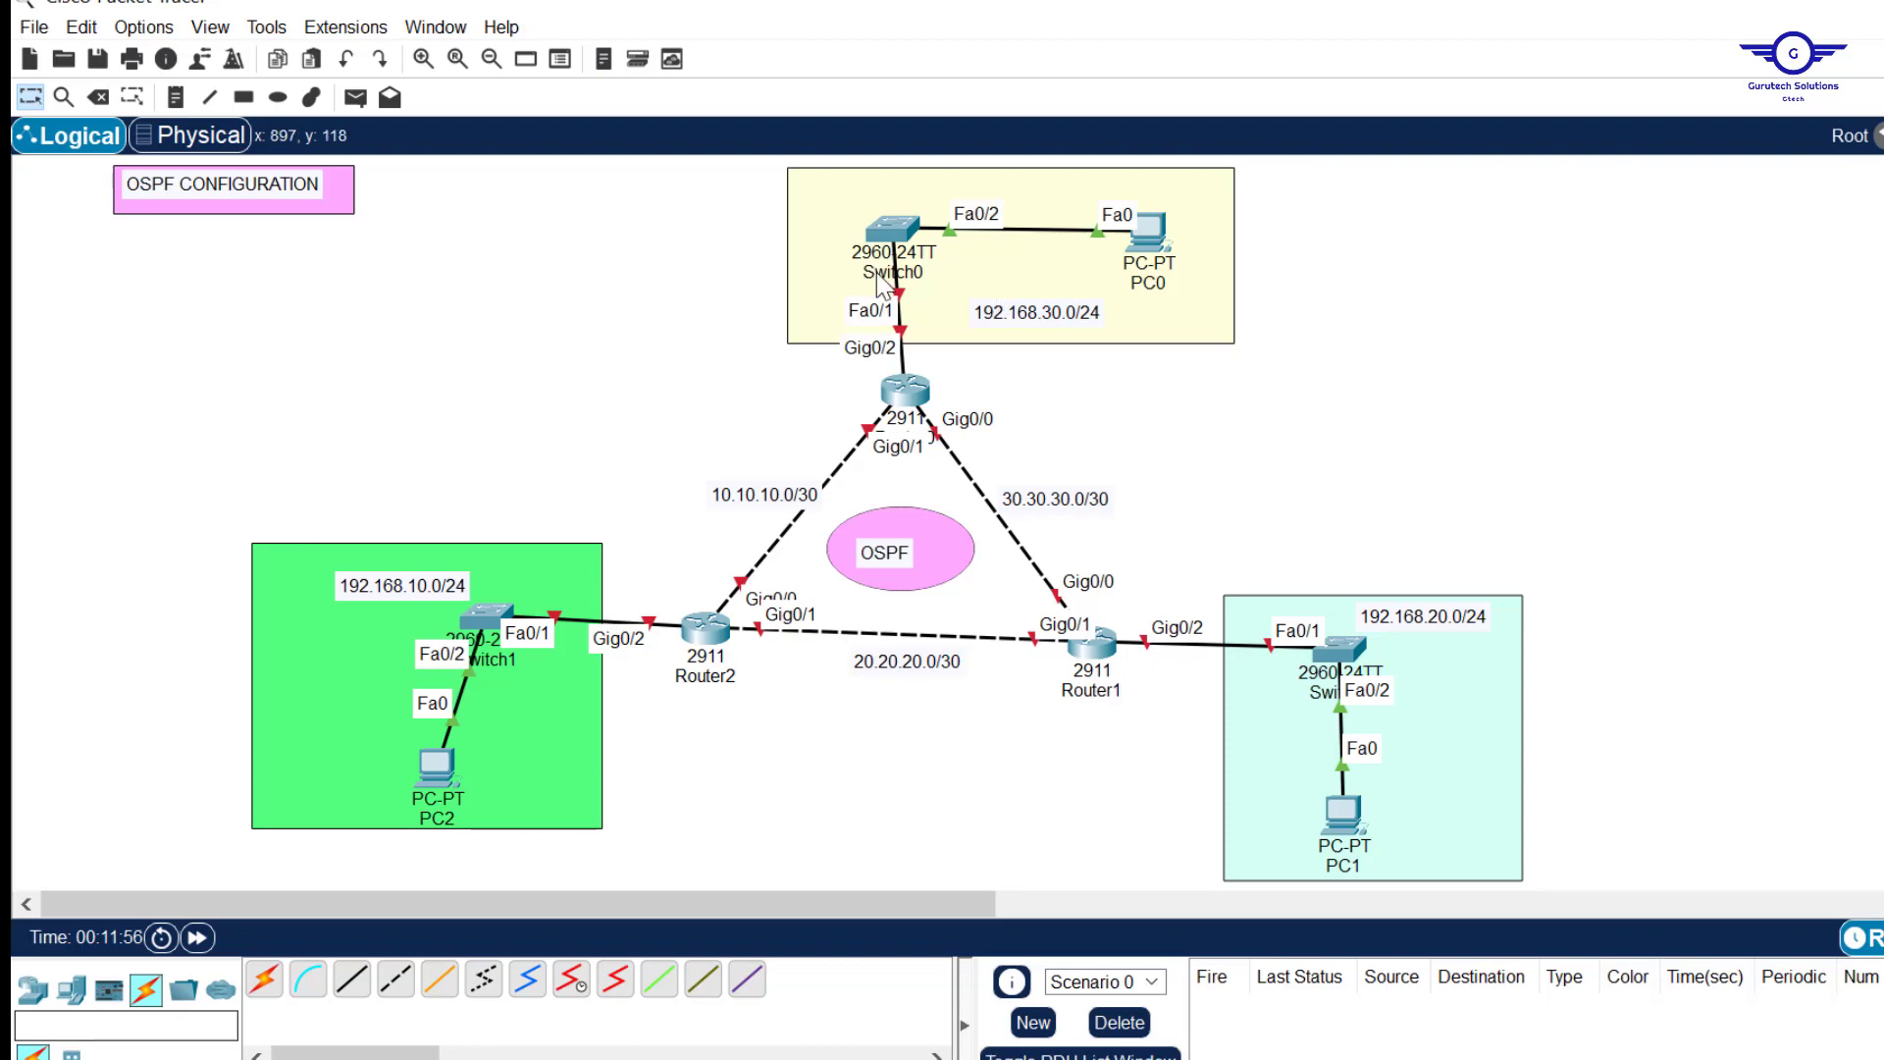
drag(713, 174, 1308, 379)
click(562, 412)
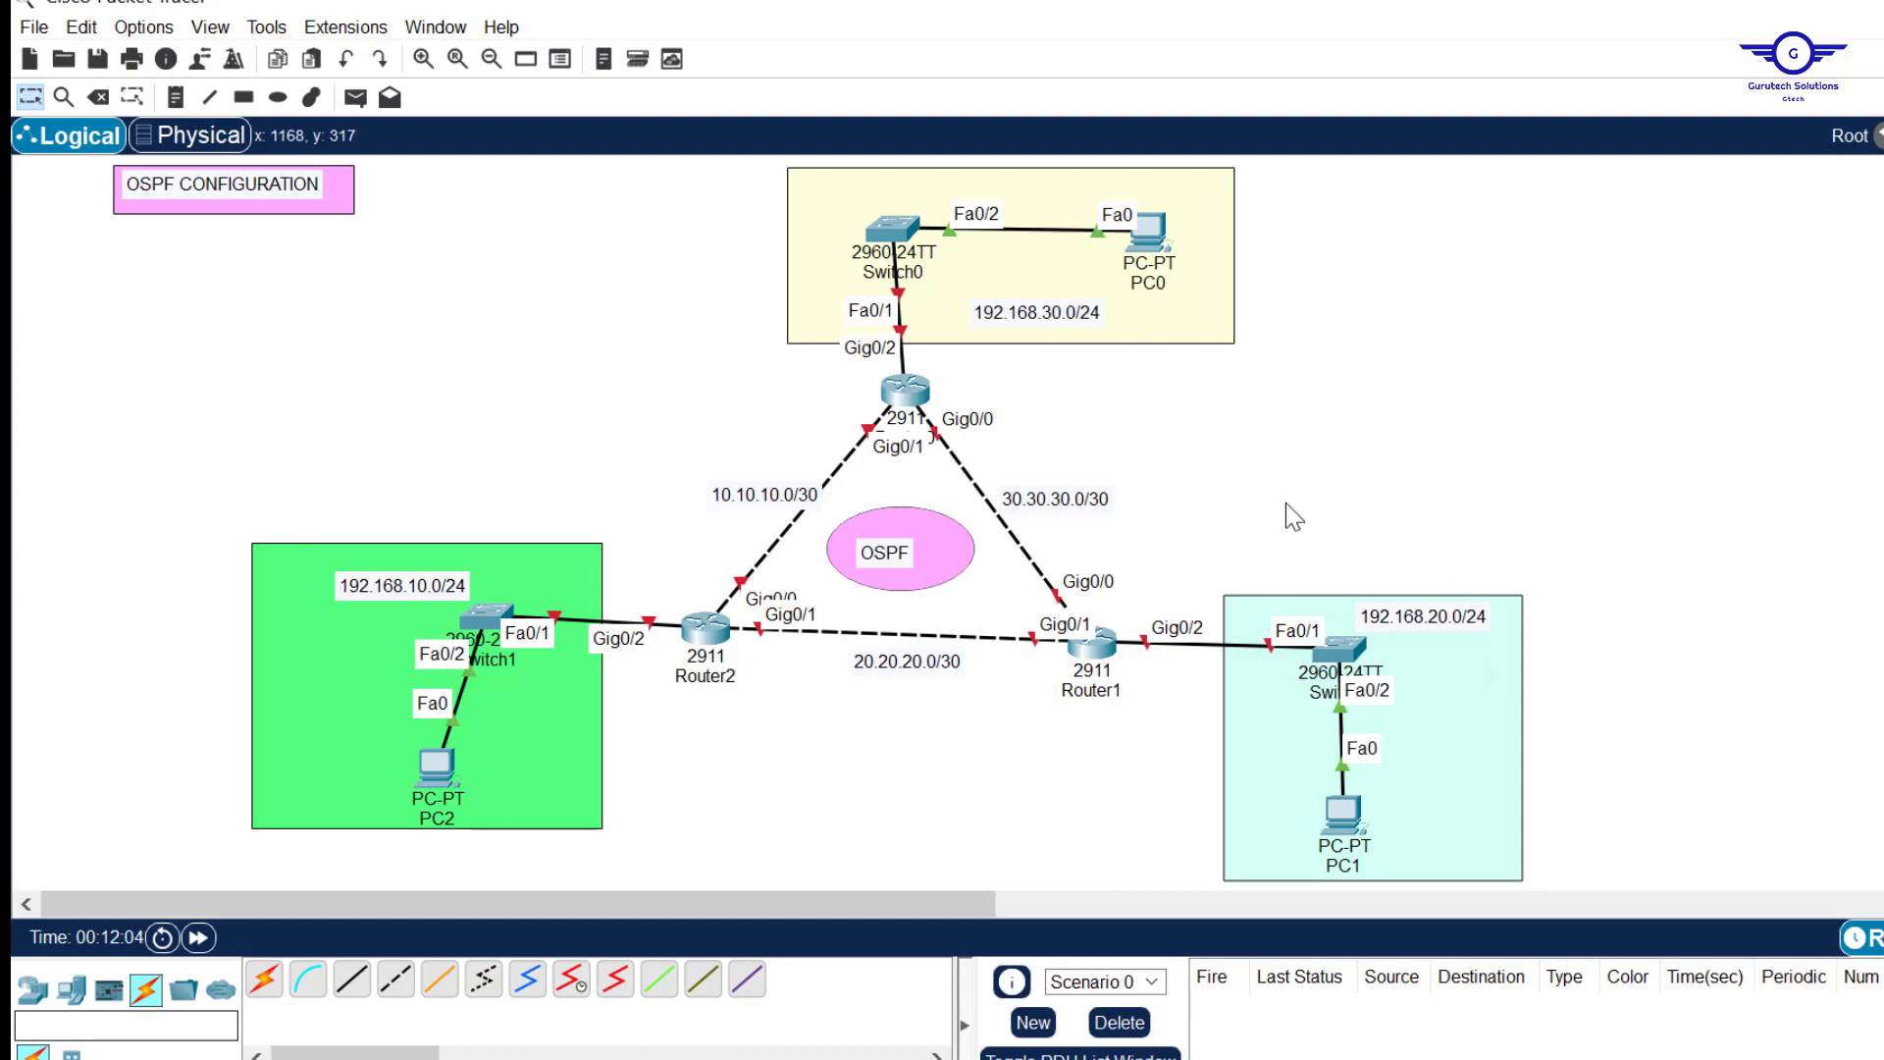
key(alt+Tab)
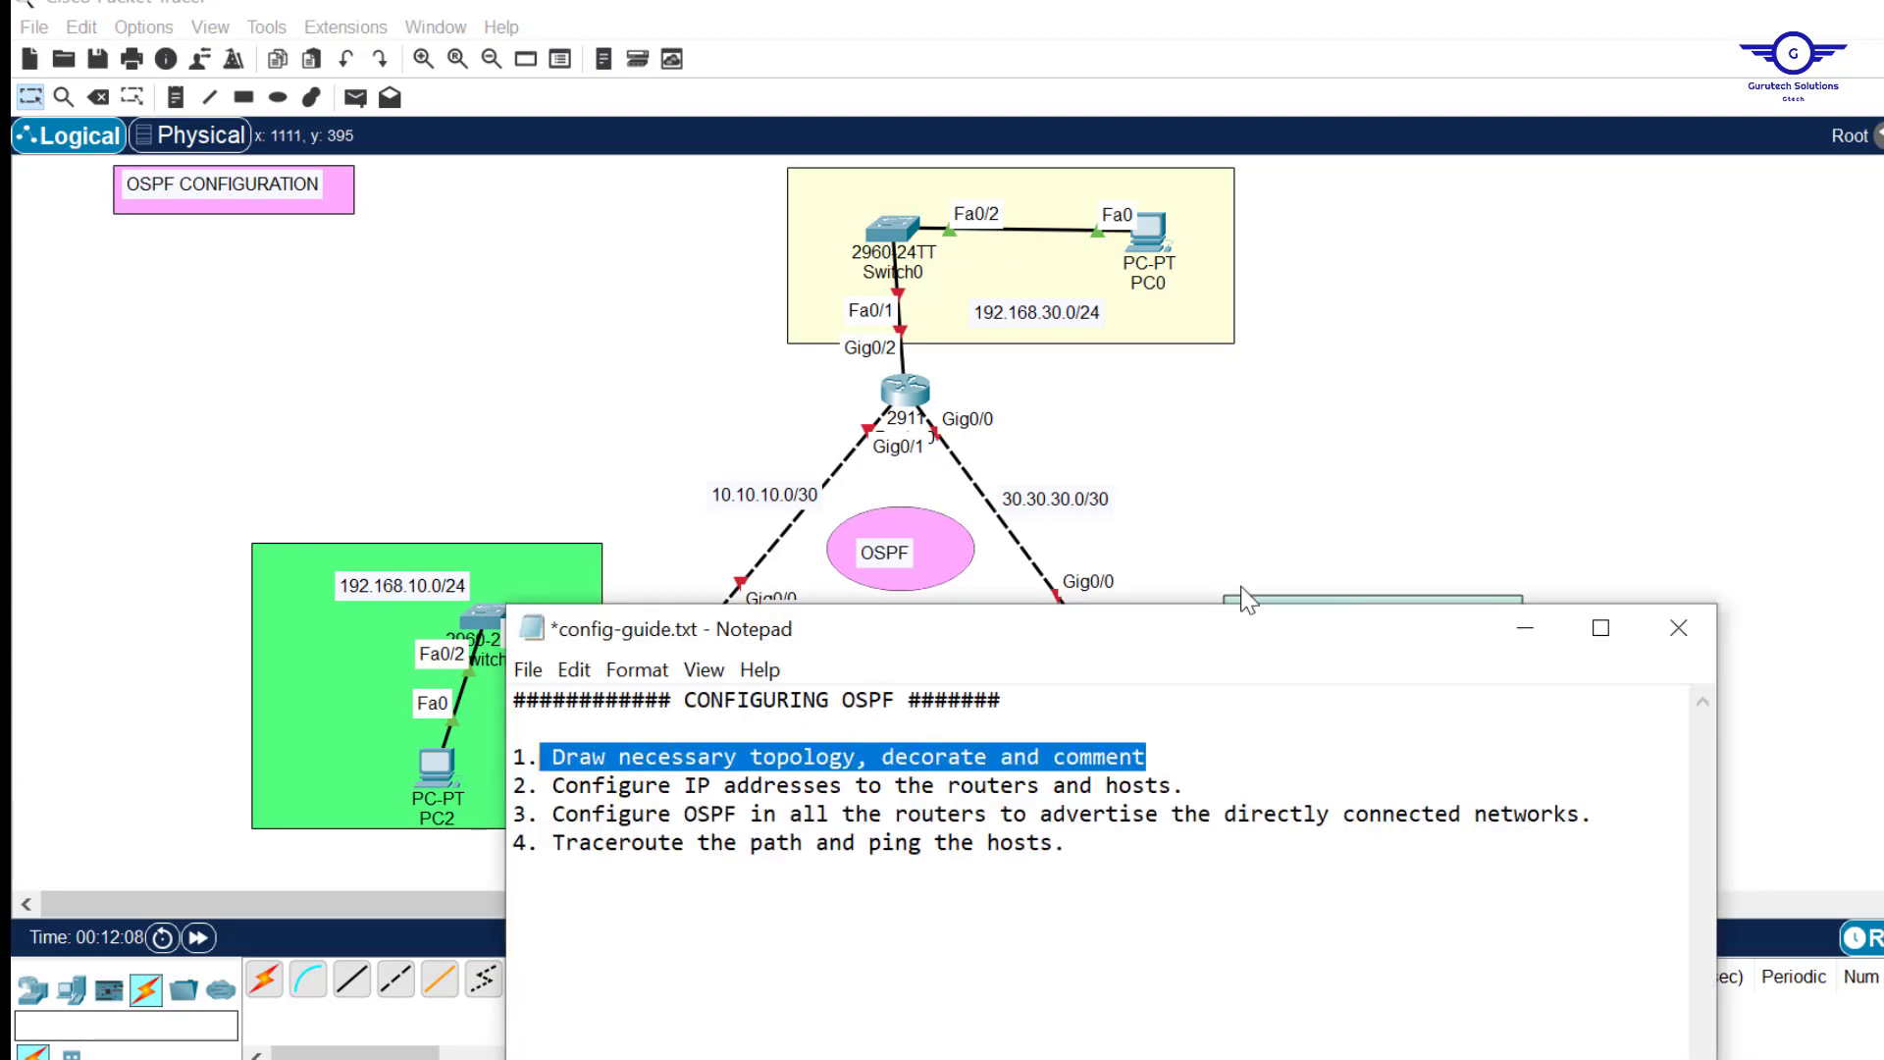
click(1227, 459)
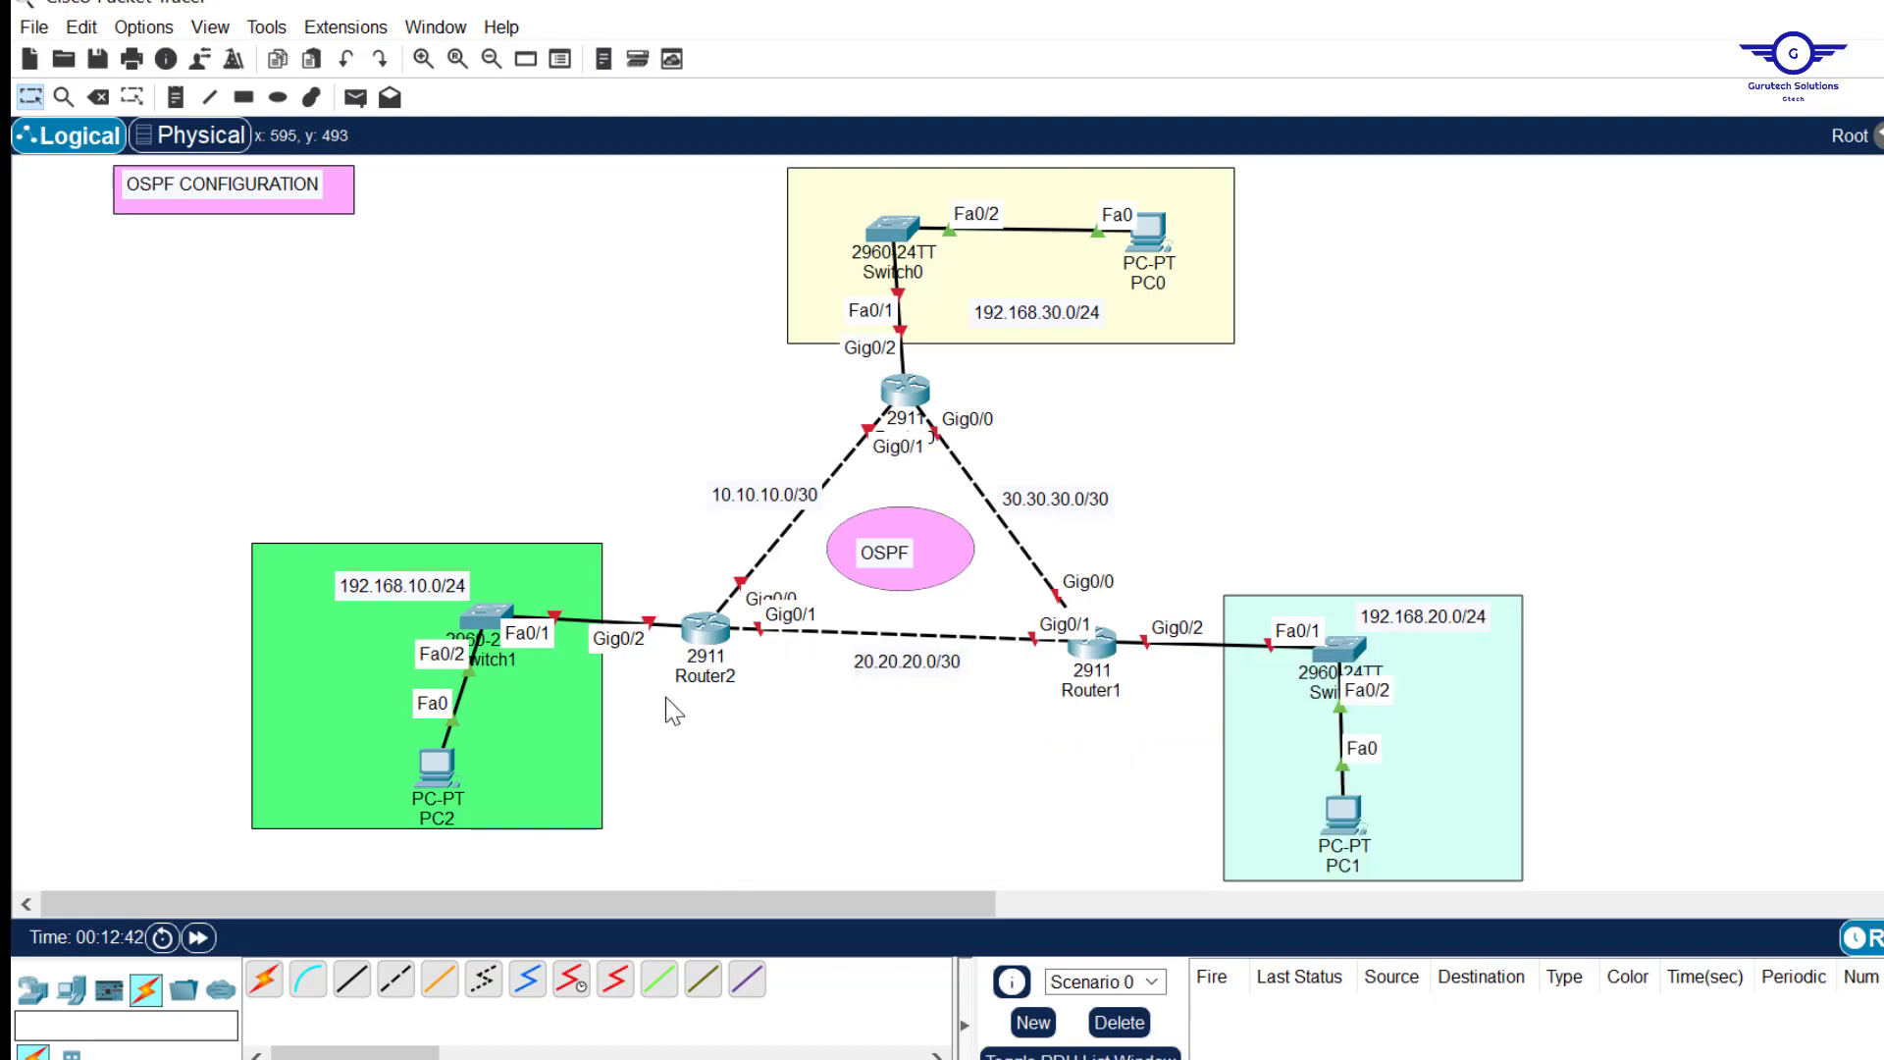
drag(644, 577, 654, 657)
Enable Router2's GigabitEthernet0/0 interface and assign it IPv4 address 10.10.10.1 with subnet mask 255.255.255.252.
click(707, 626)
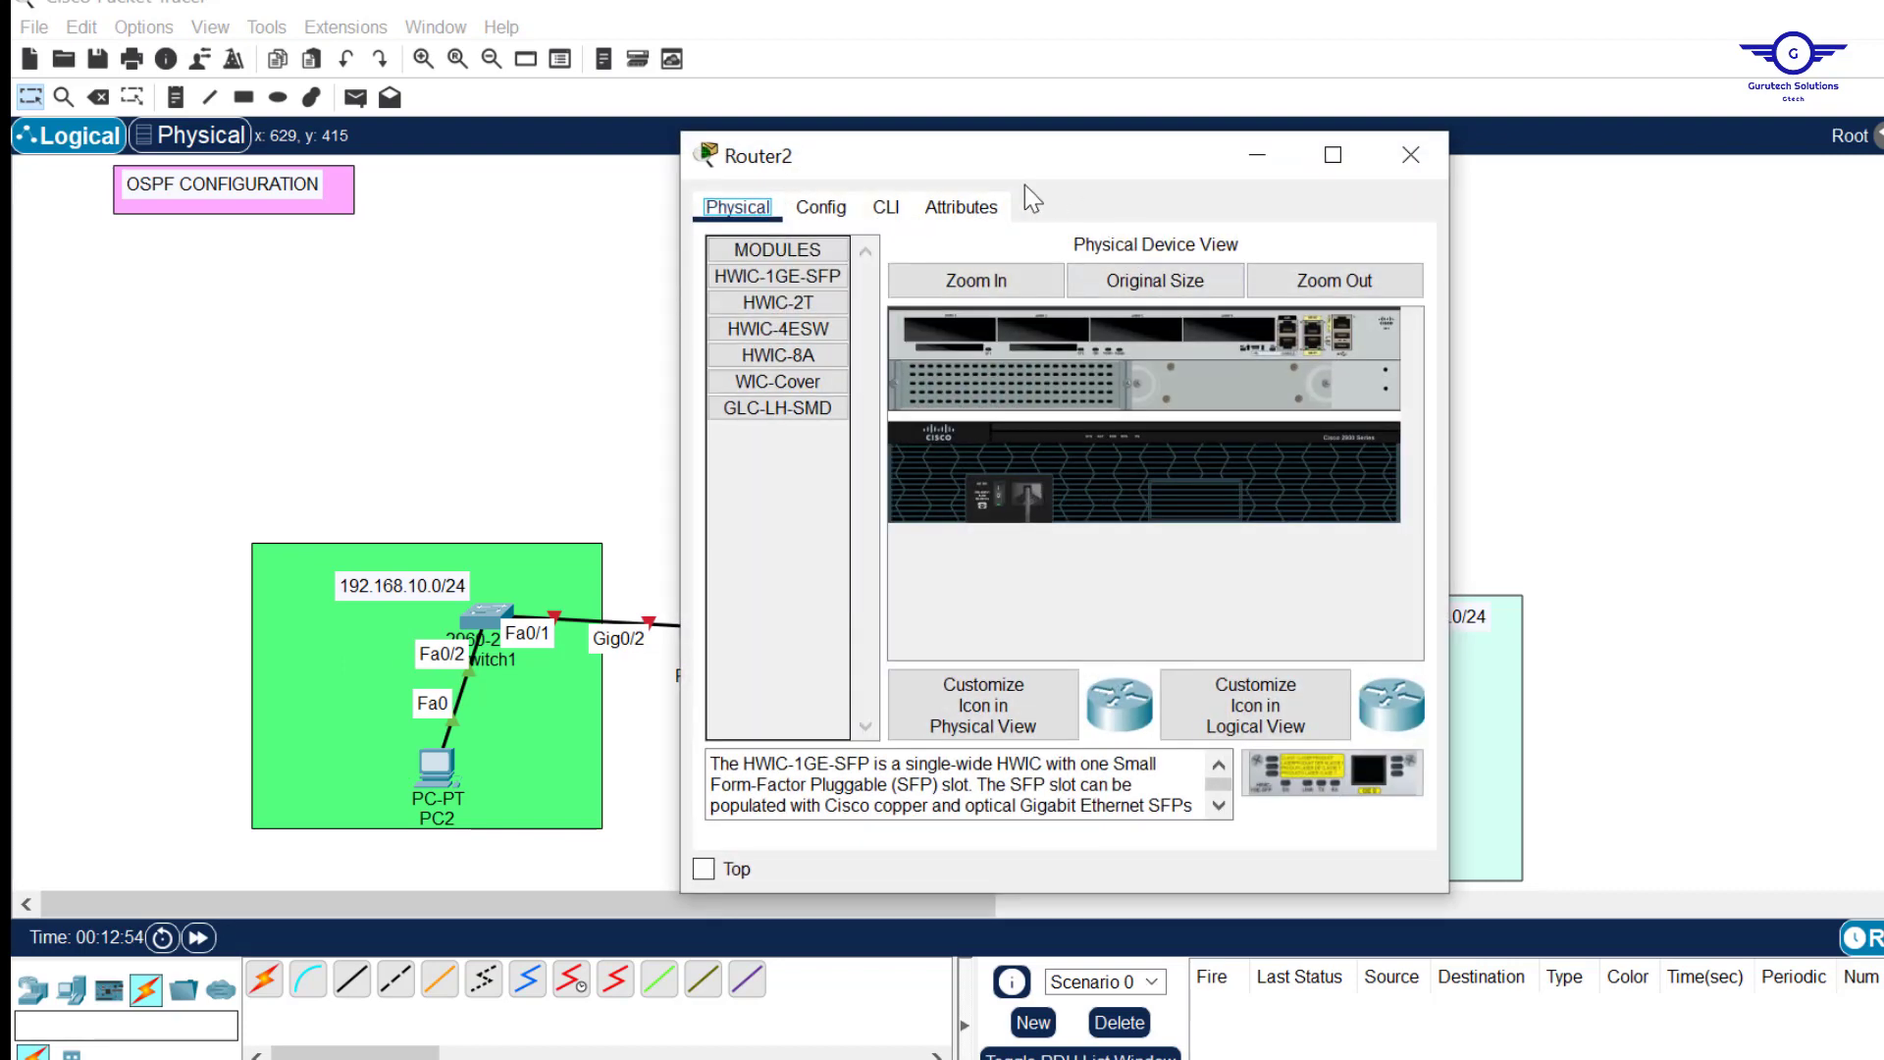
drag(994, 174, 1361, 249)
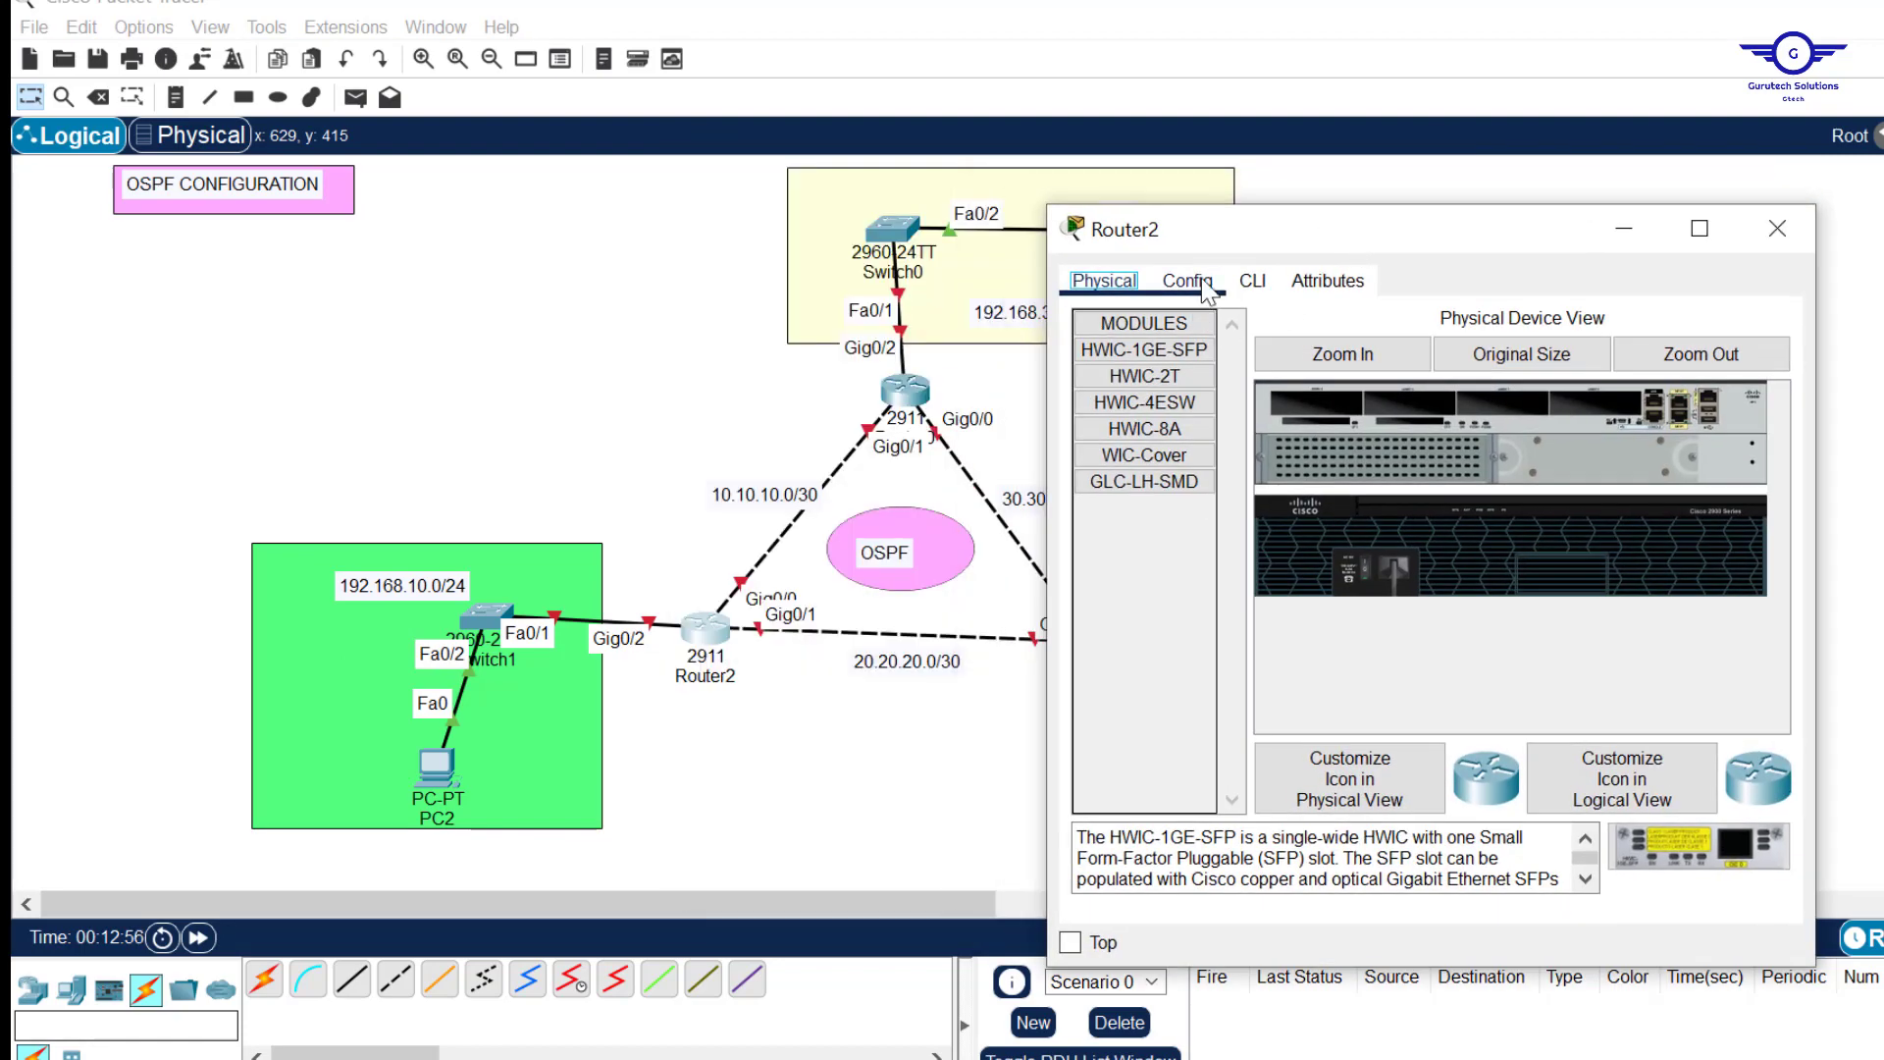
click(1189, 282)
click(1169, 561)
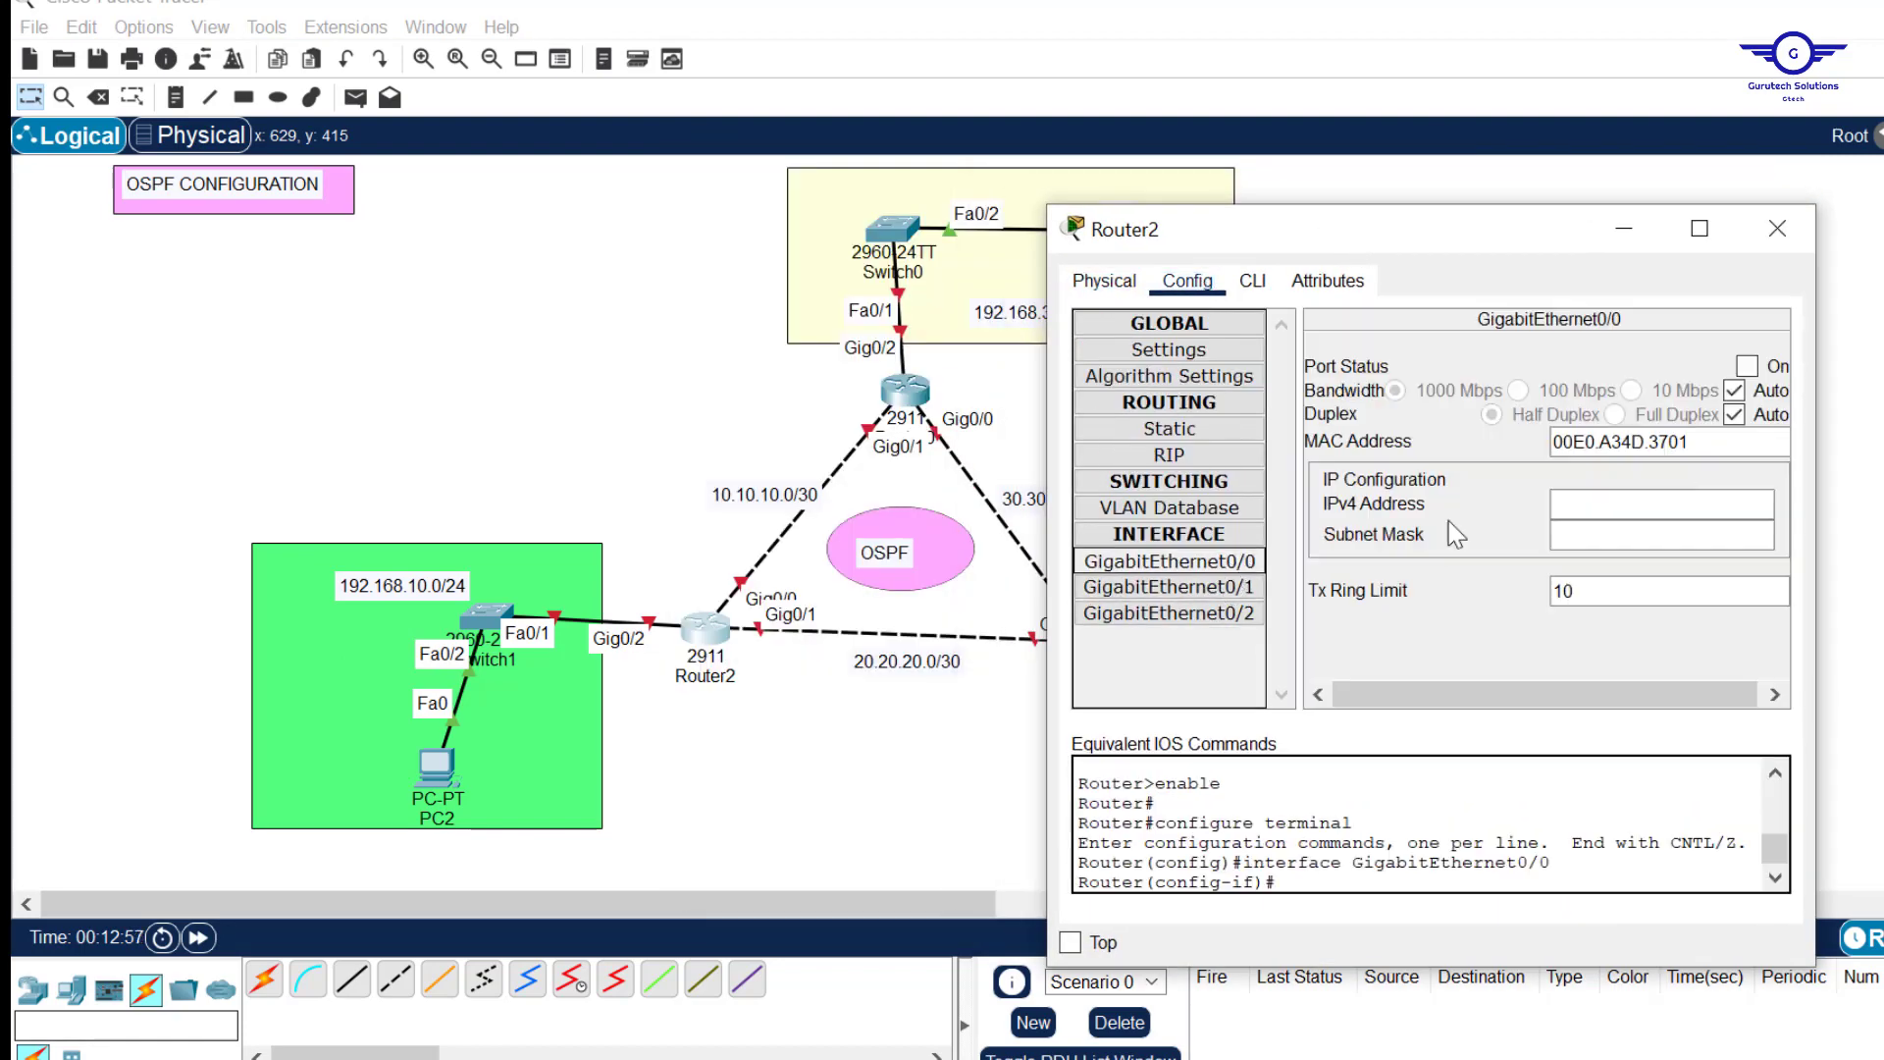
click(1748, 367)
click(1578, 498)
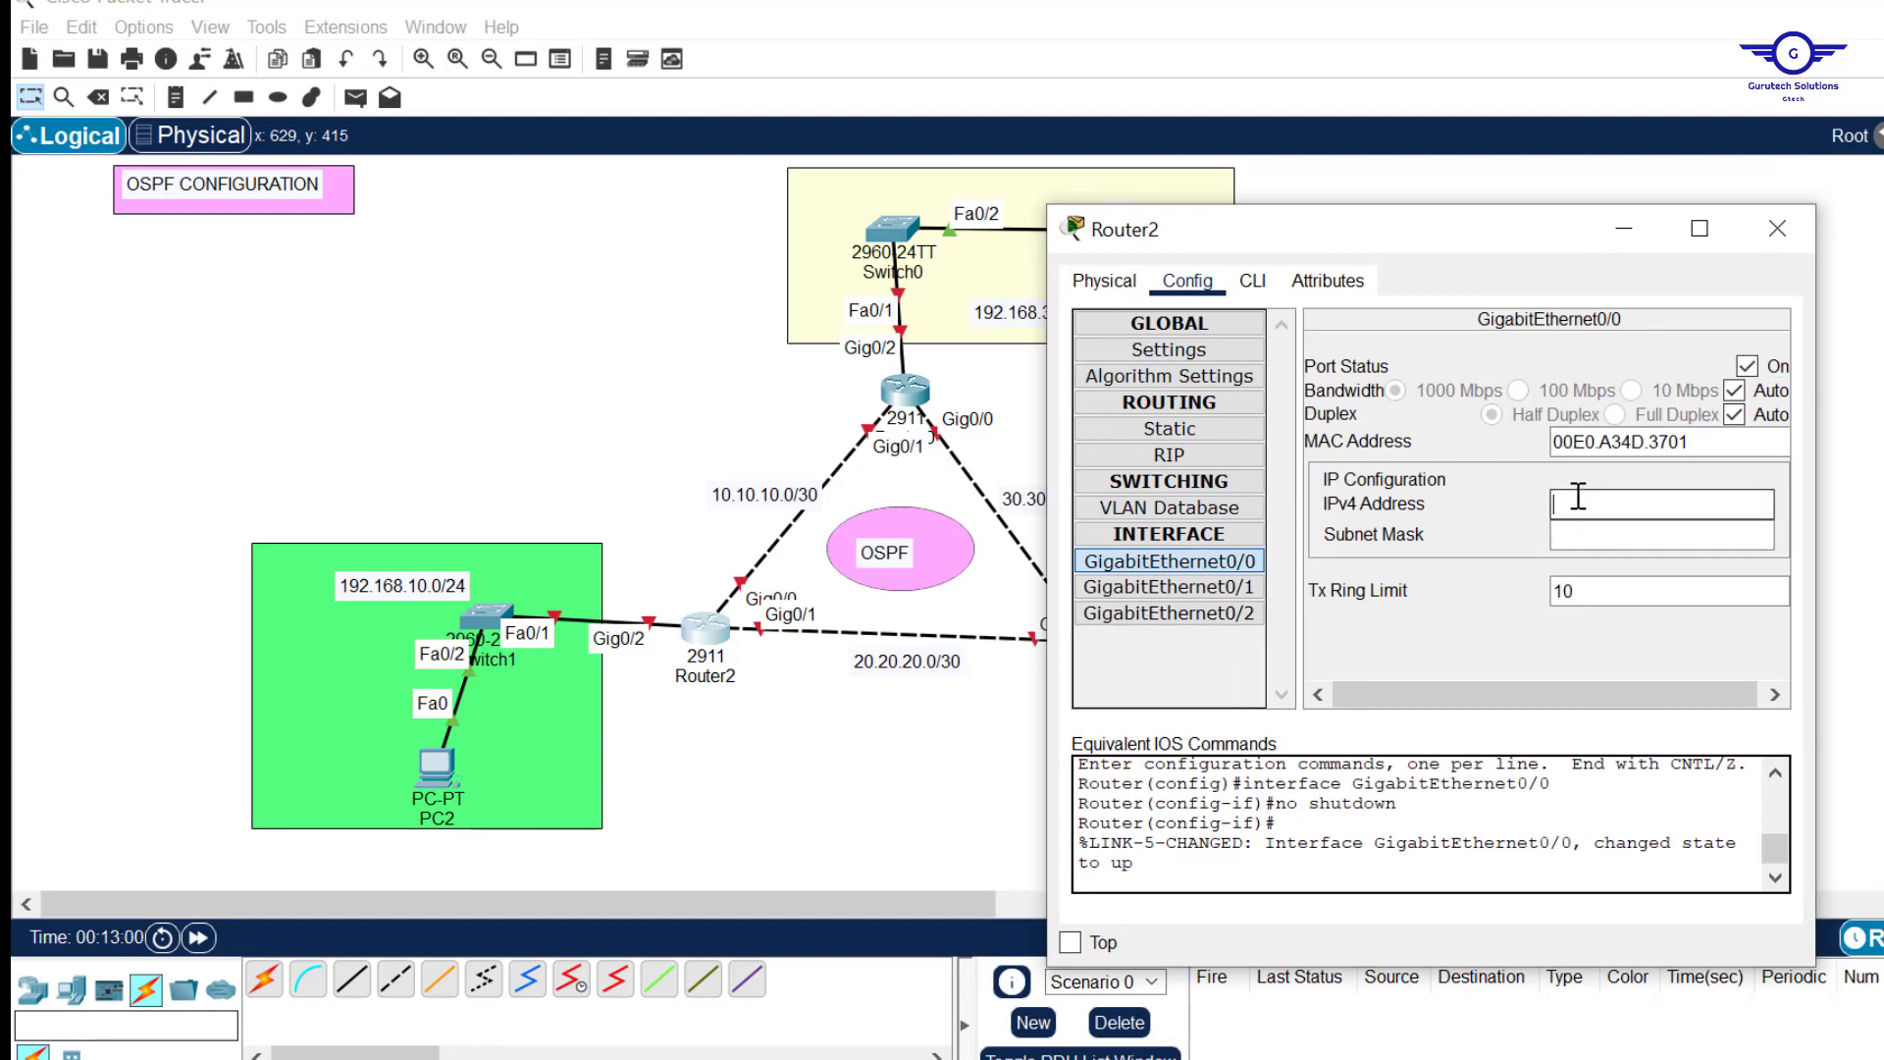
text(10.10.10.1)
key(Tab)
text(255.255.255.252)
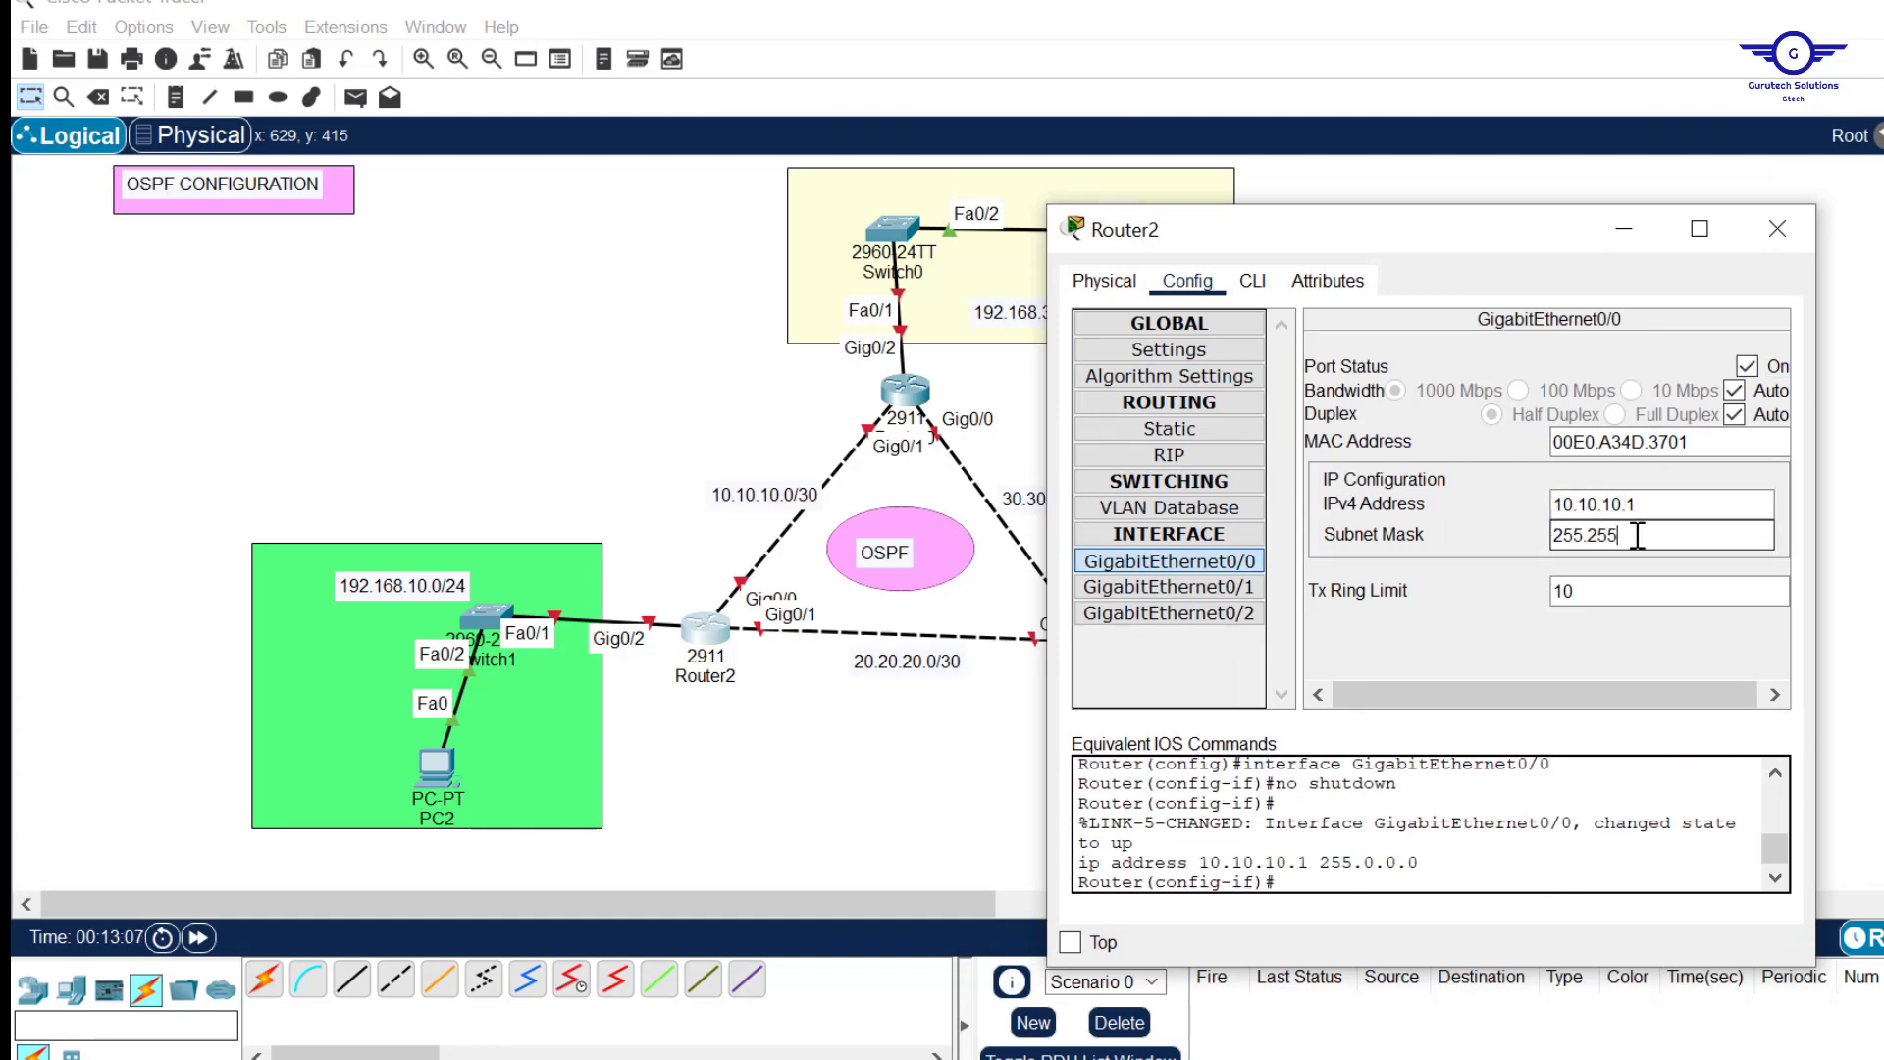
Enable Router2's GigabitEthernet0/1 interface and assign it IPv4 address 20.20.20.1 with subnet mask 255.255.255.252.
click(1169, 587)
click(1747, 366)
text(20.20.20.1)
click(1589, 535)
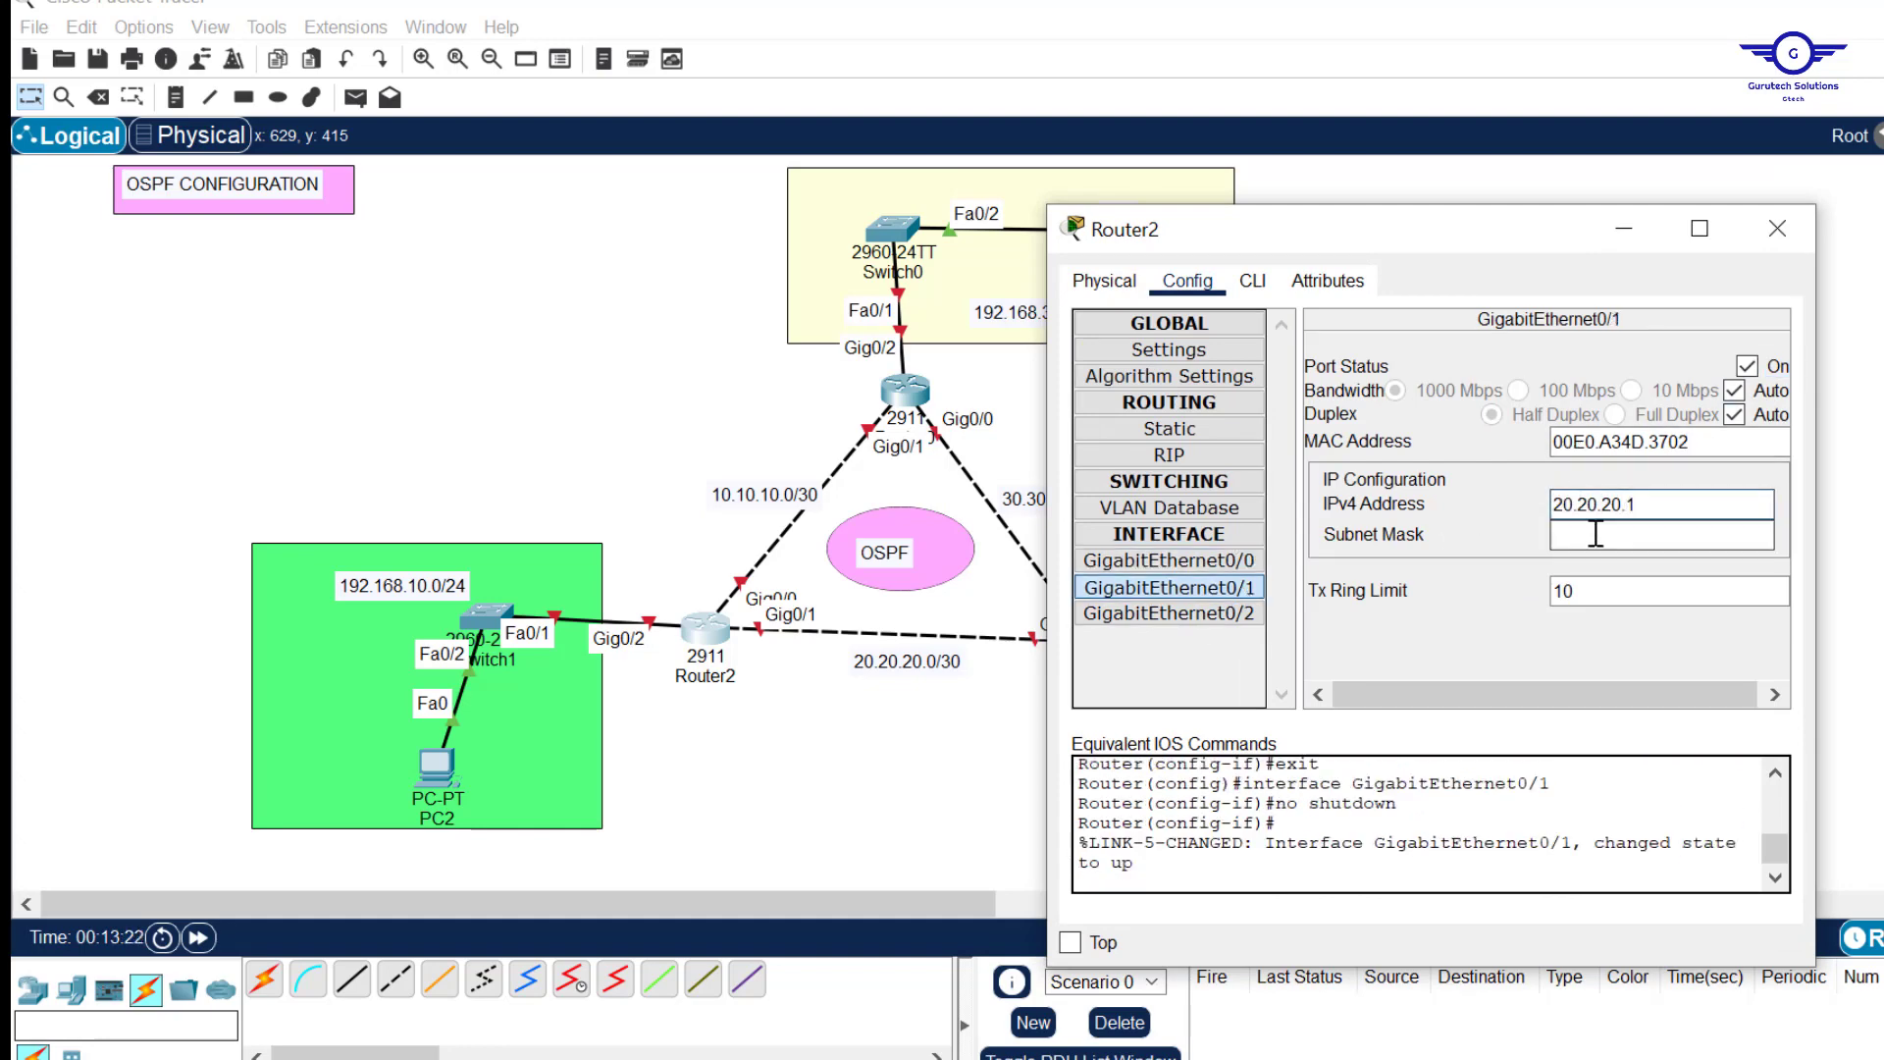
text(255.255.255.252)
Enable Router2's GigabitEthernet0/2 interface and assign it IPv4 address 192.168.10.1 with subnet mask 255.255.255.0.
click(1168, 613)
click(1747, 366)
click(1629, 505)
text(192.168.10.1)
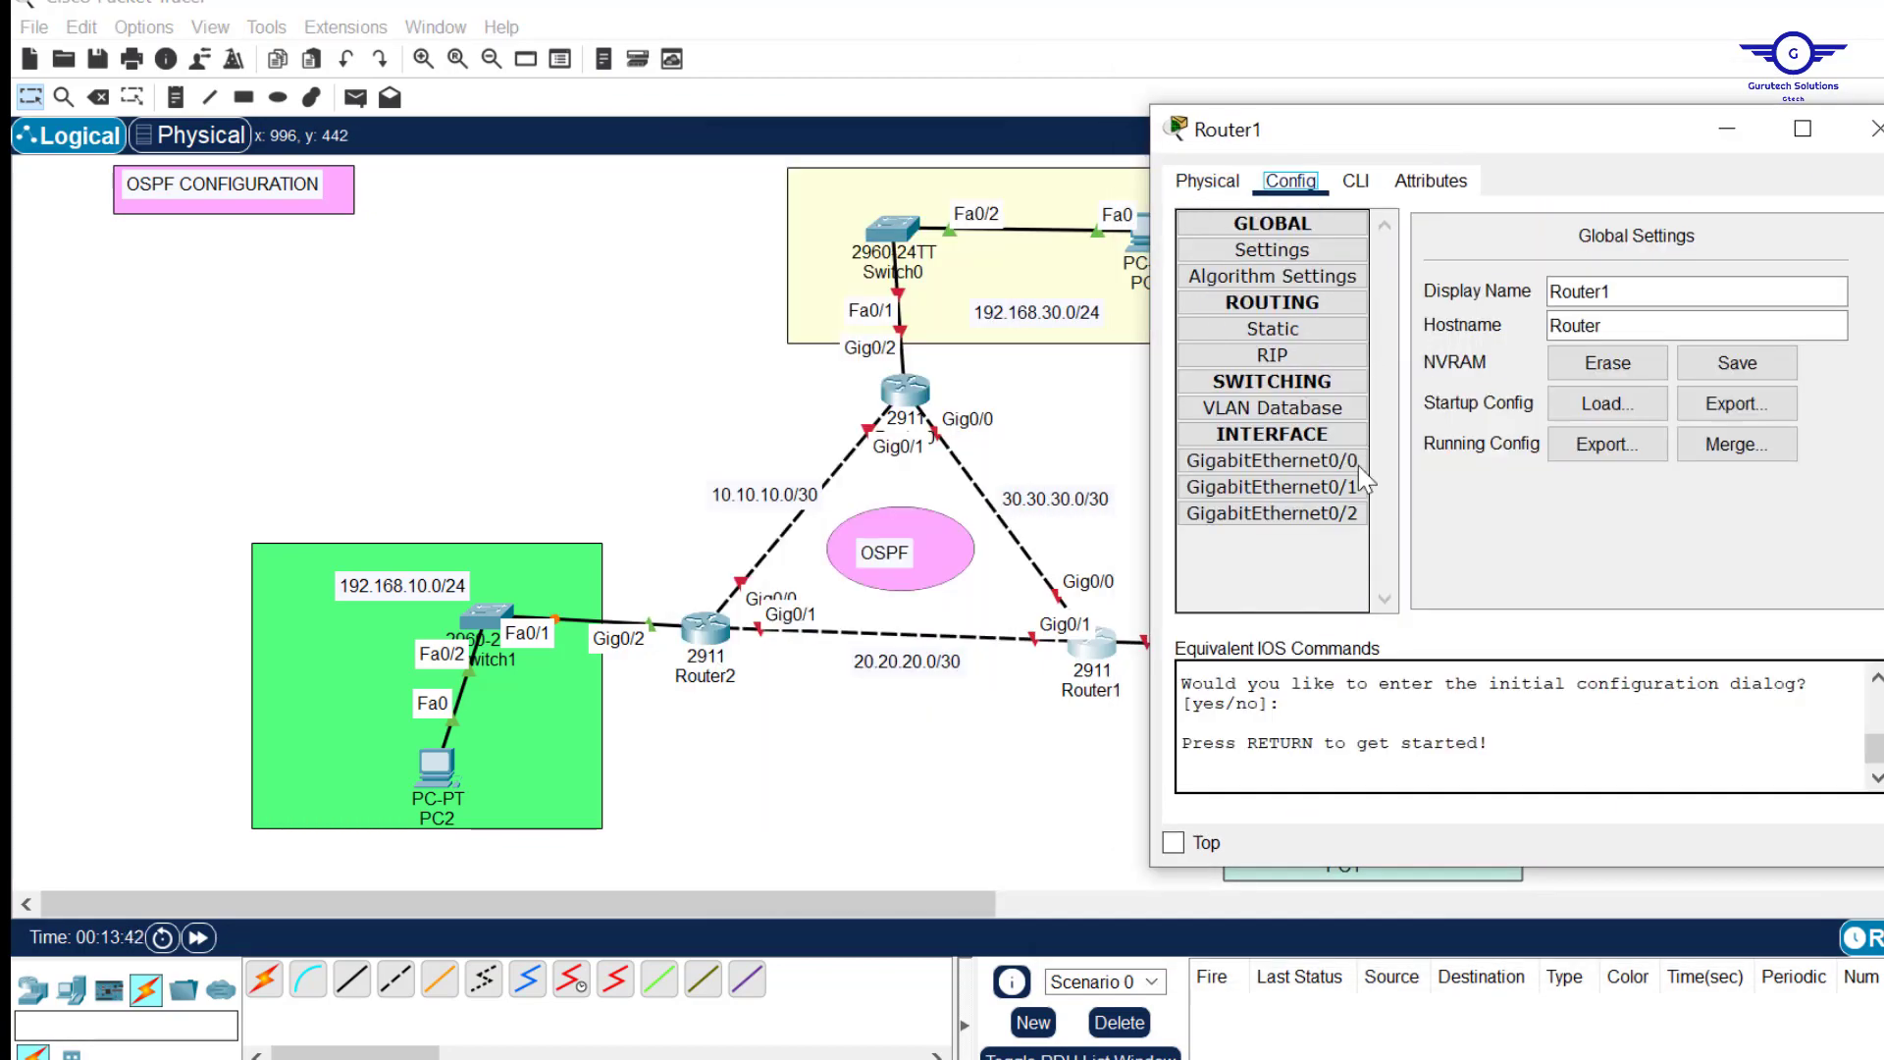
Enable Router1's GigabitEthernet0/0 interface and assign it IPv4 address 30.30.30.1 with subnet mask 255.255.255.252.
click(1358, 465)
click(1850, 266)
click(1714, 403)
text(30.30.30.1)
key(Tab)
text(255.255.255.252)
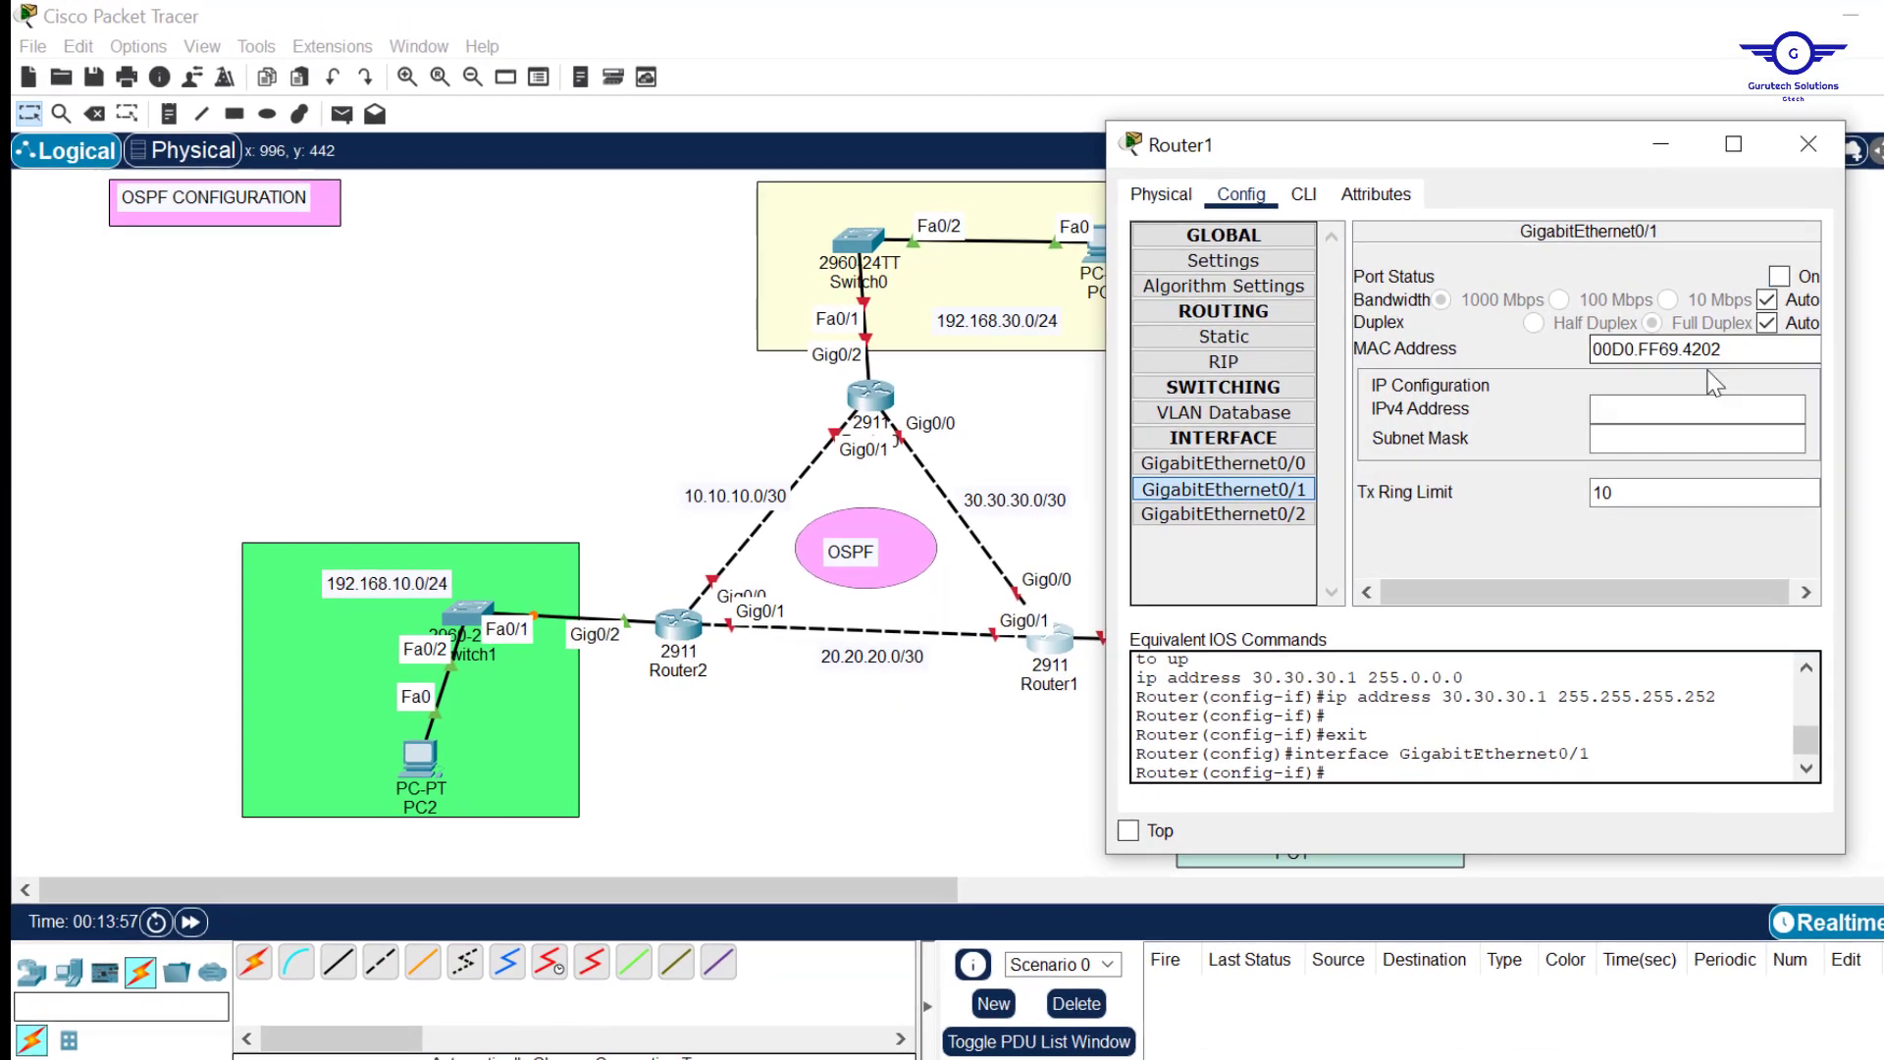
Enable Router1's GigabitEthernet0/1 interface and assign it IPv4 address 20.20.20.2 with subnet mask 255.255.255.252.
text(20.20.20.1)
key(Tab)
text(255.255.255.252)
Enable Router1's GigabitEthernet0/2 interface and assign it IPv4 address 192.168.20.1.
click(1214, 514)
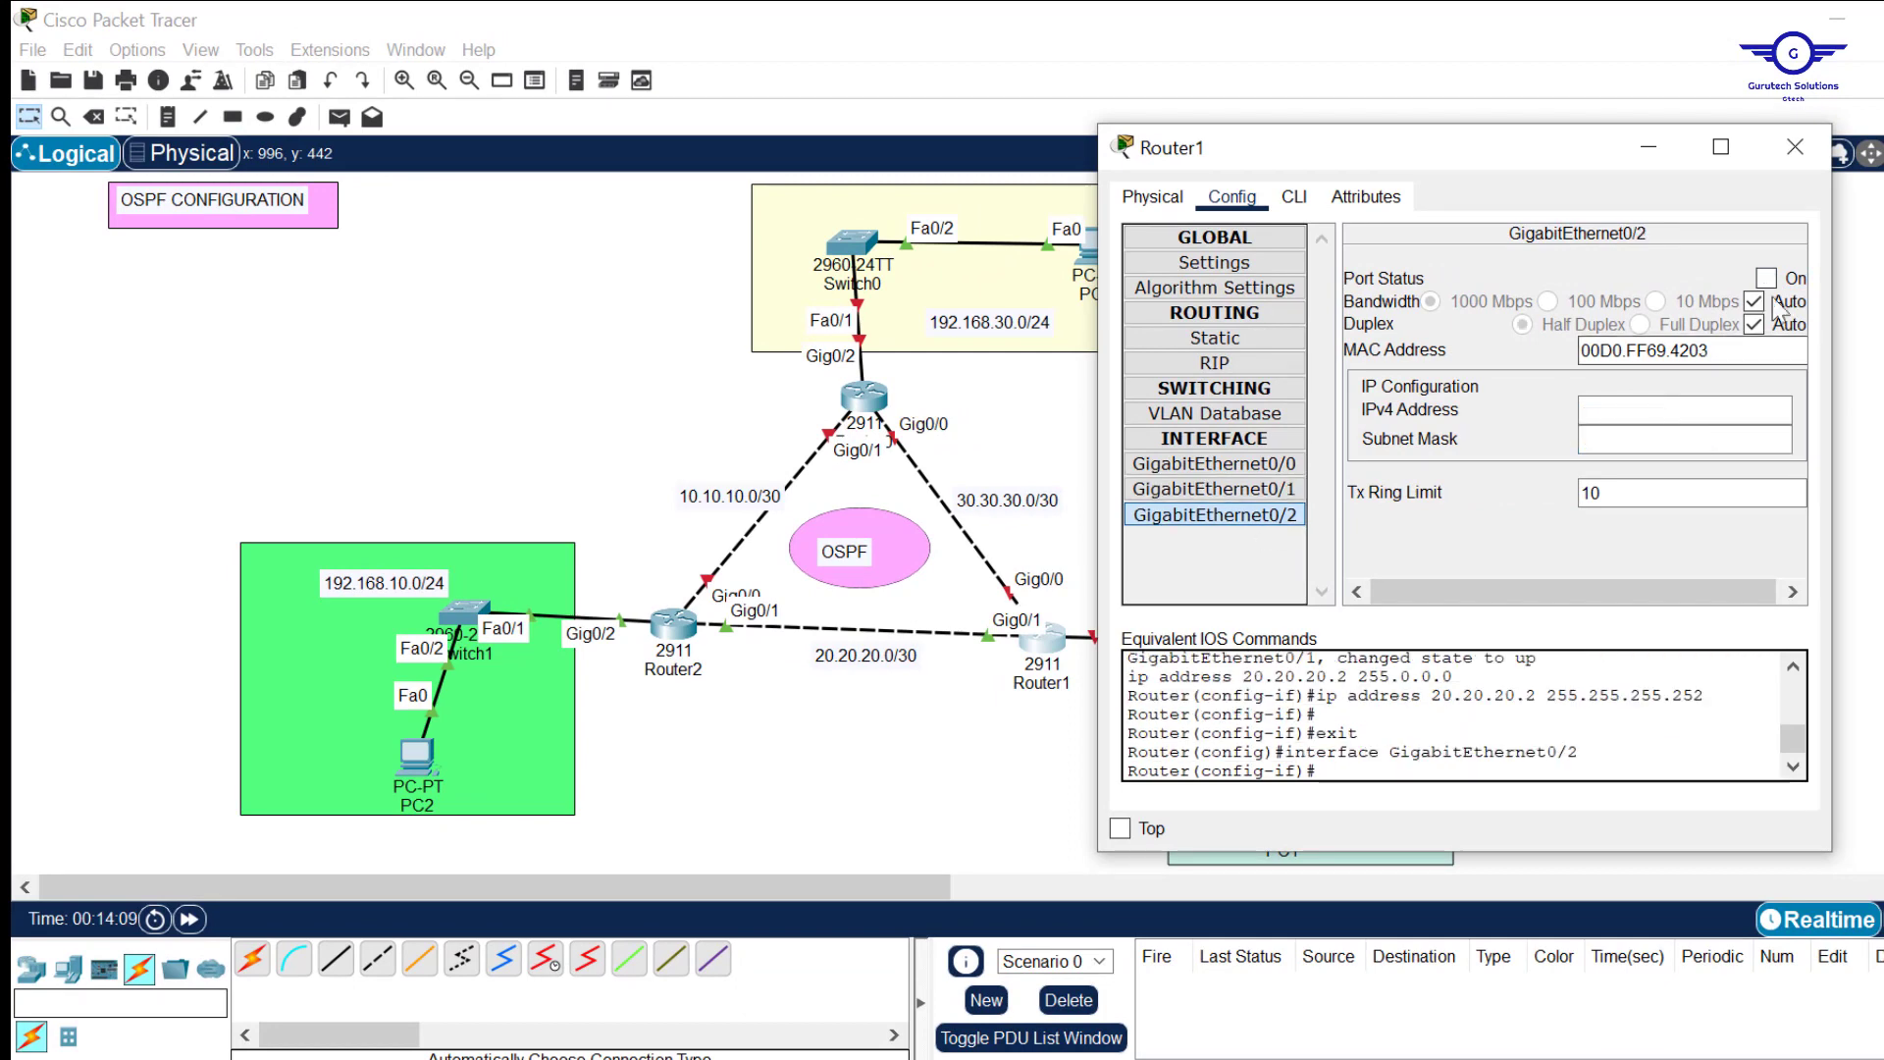
click(1766, 278)
click(1630, 411)
text(192.168.20.1)
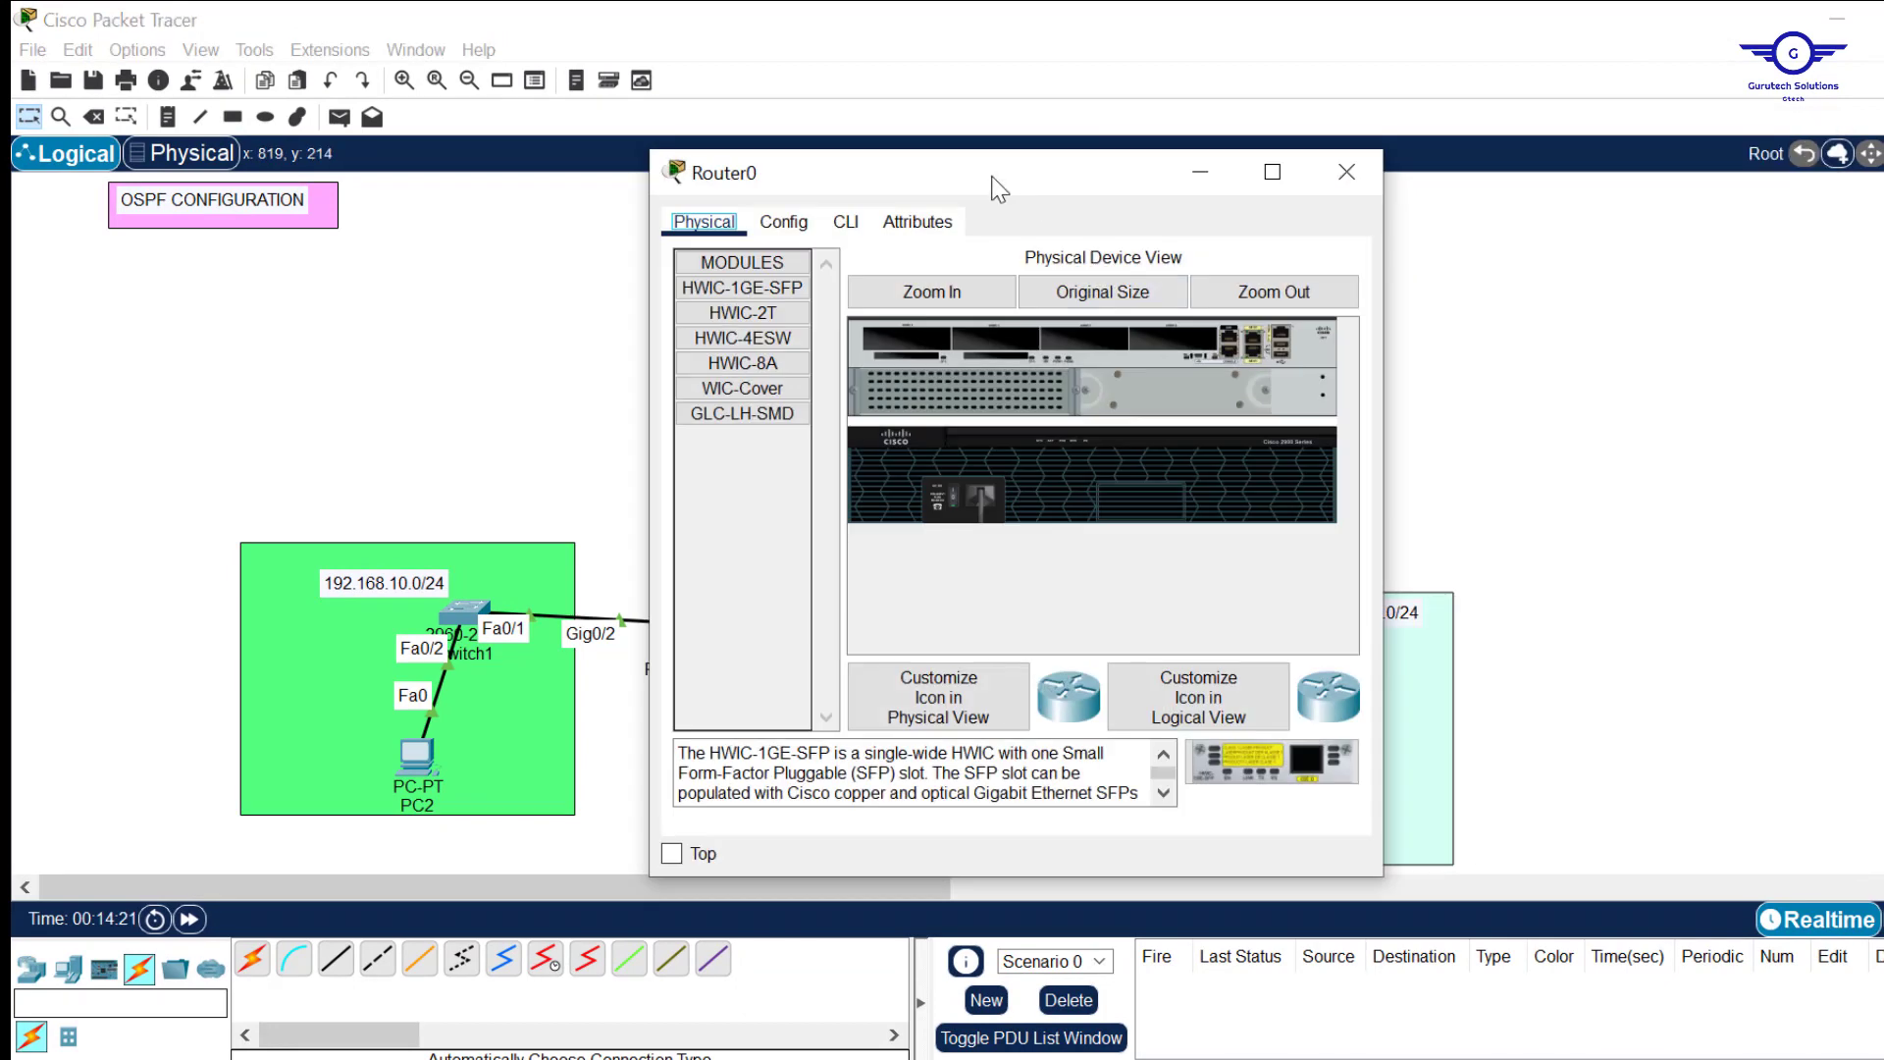
Enable Router0's GigabitEthernet0/0 interface and assign it IPv4 address 30.30.30.2 with subnet mask 255.255.255.252.
drag(997, 185, 878, 520)
click(746, 543)
click(728, 812)
click(1146, 782)
text(30.30.30.2)
key(Tab)
text(255.255.255.252)
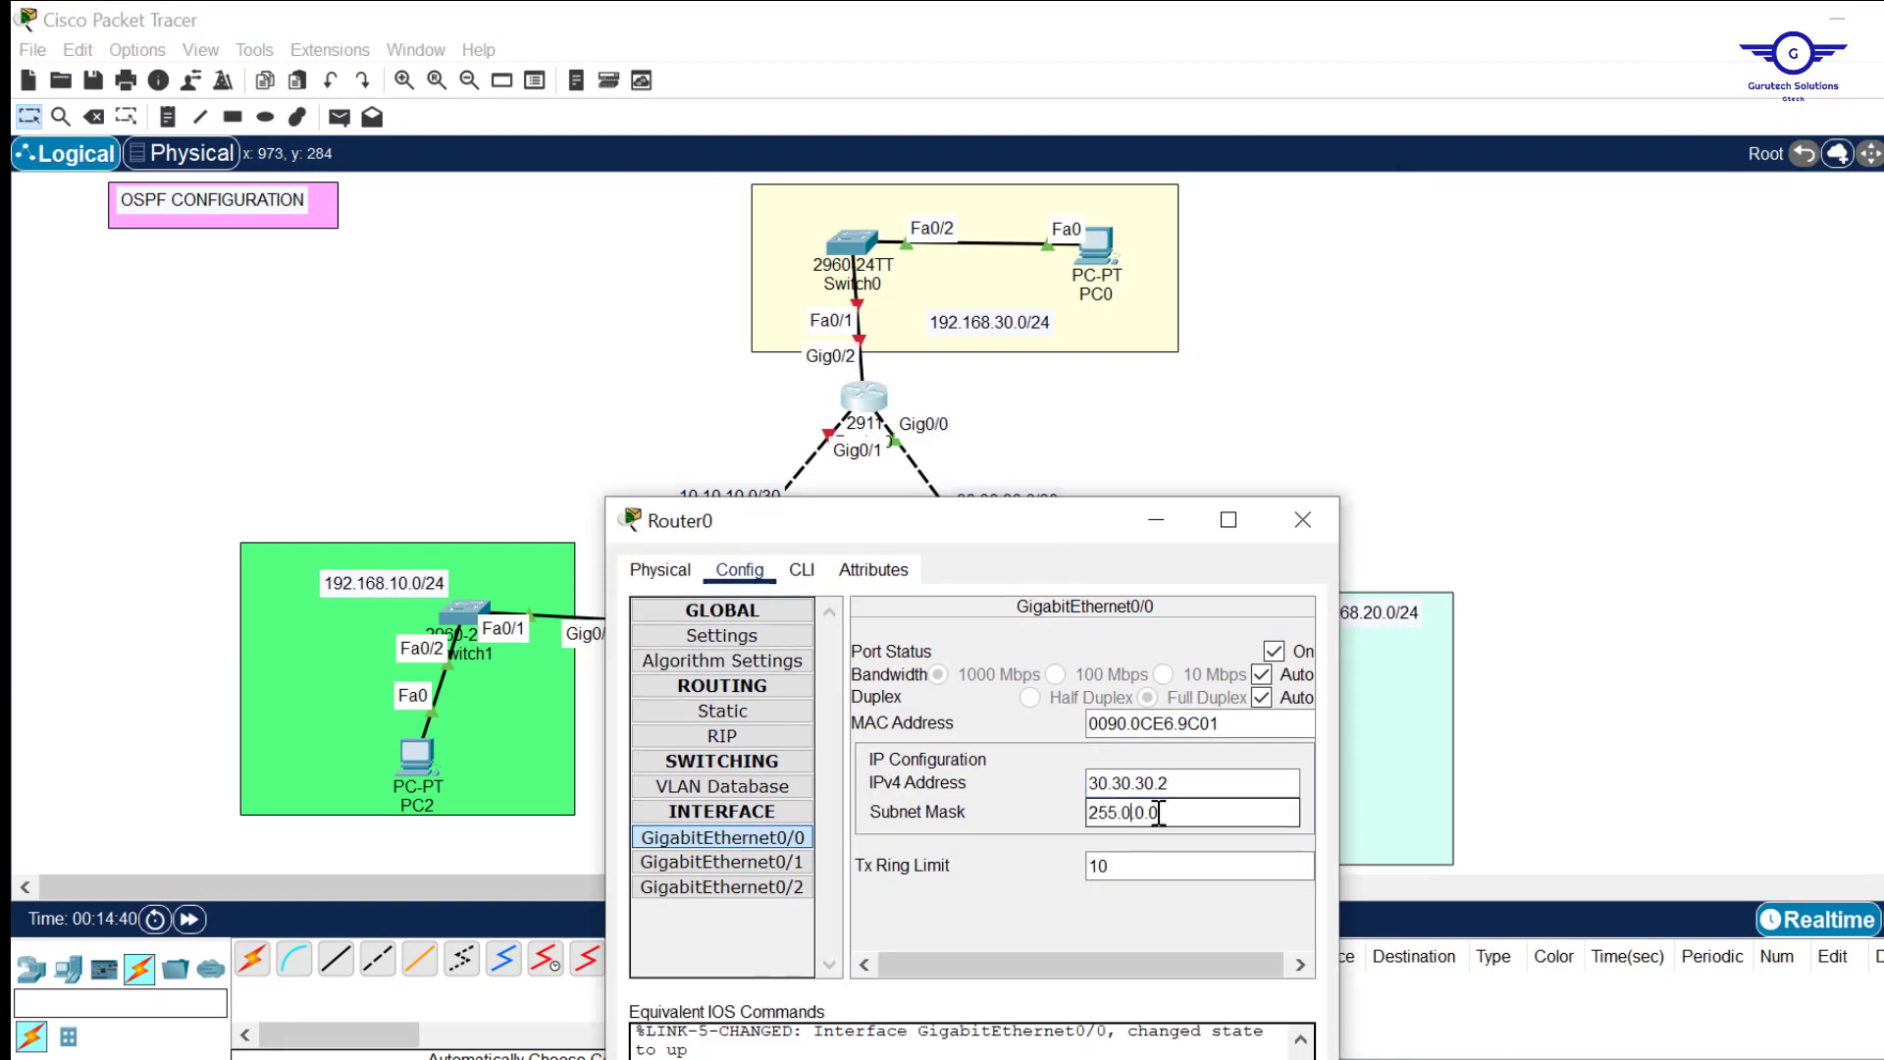
Assign IPv4 address 10.10.10.2 to Router0's GigabitEthernet0/1 interface.
click(722, 861)
click(1146, 782)
text(10.10.10.2)
key(Tab)
Enable Router0's GigabitEthernet0/2 with IPv4 address 192.168.30.1 and subnet mask 255.255.255.0, and close the router's window.
click(722, 886)
click(1144, 782)
text(192.168.30.1)
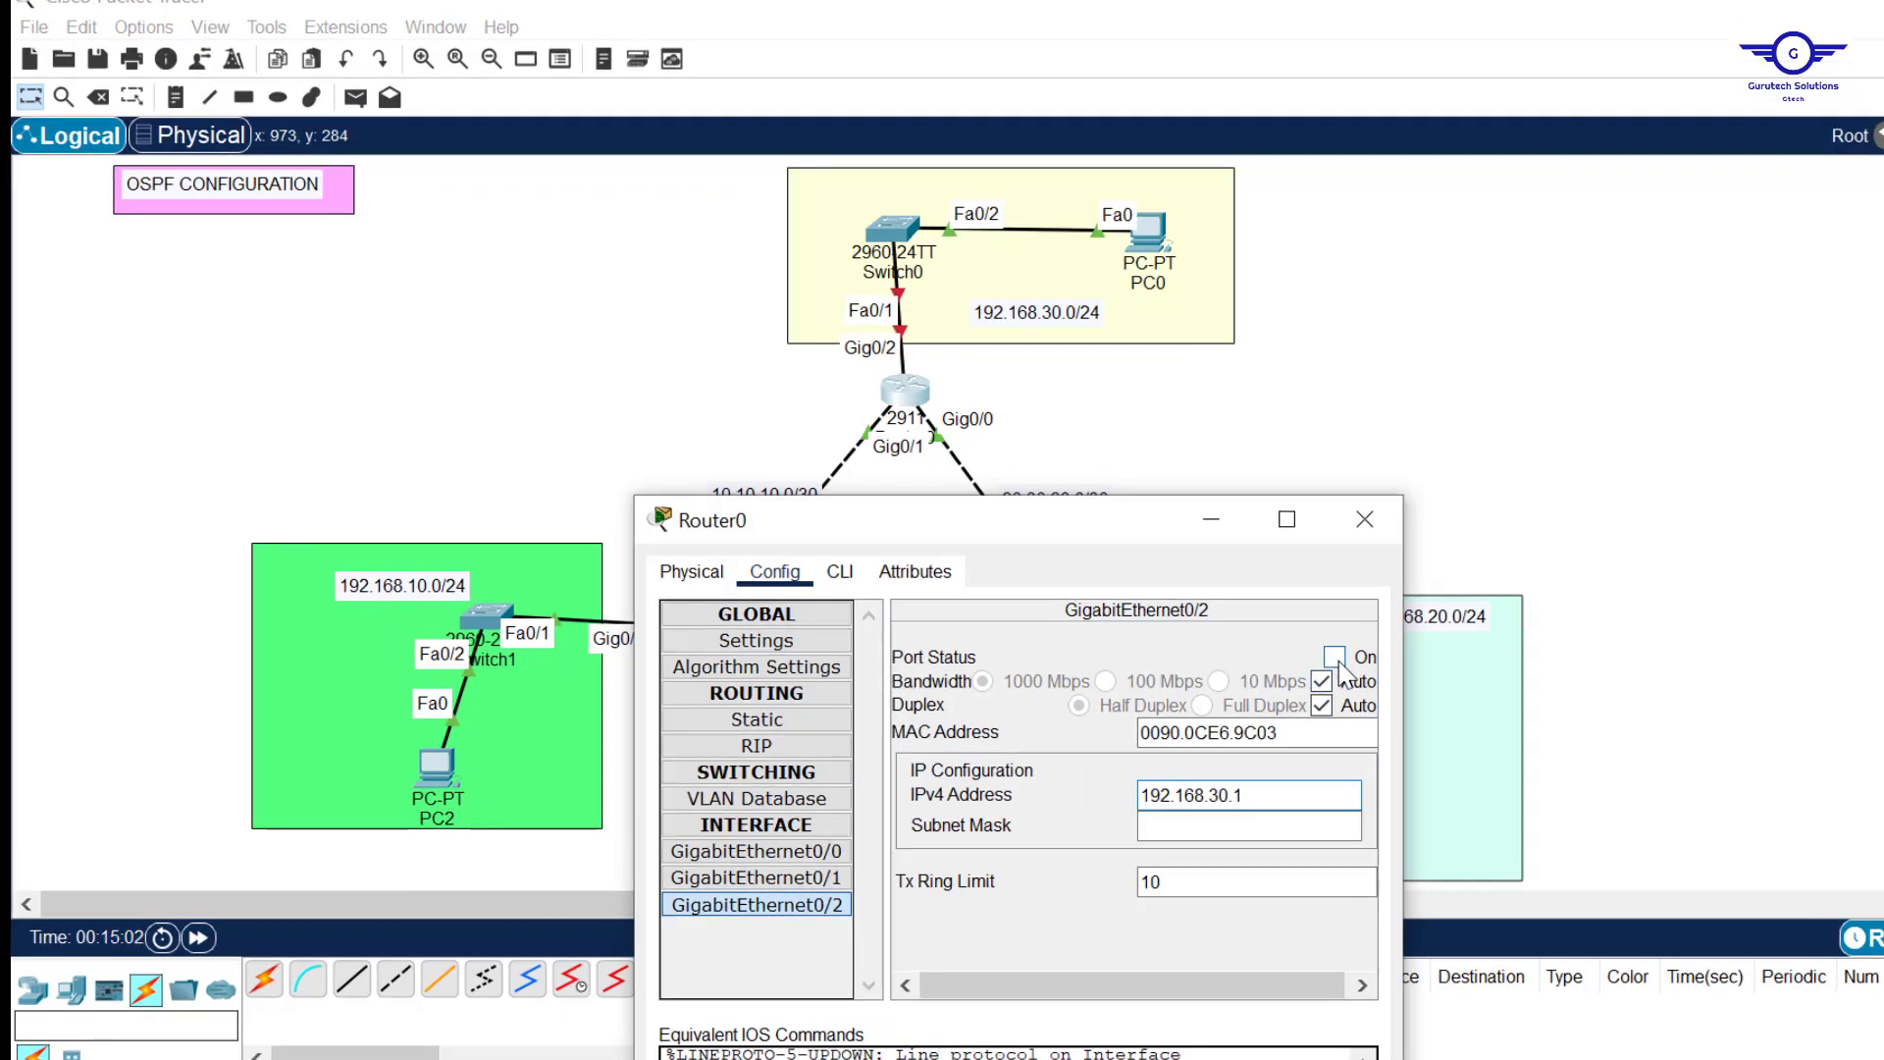
key(Tab)
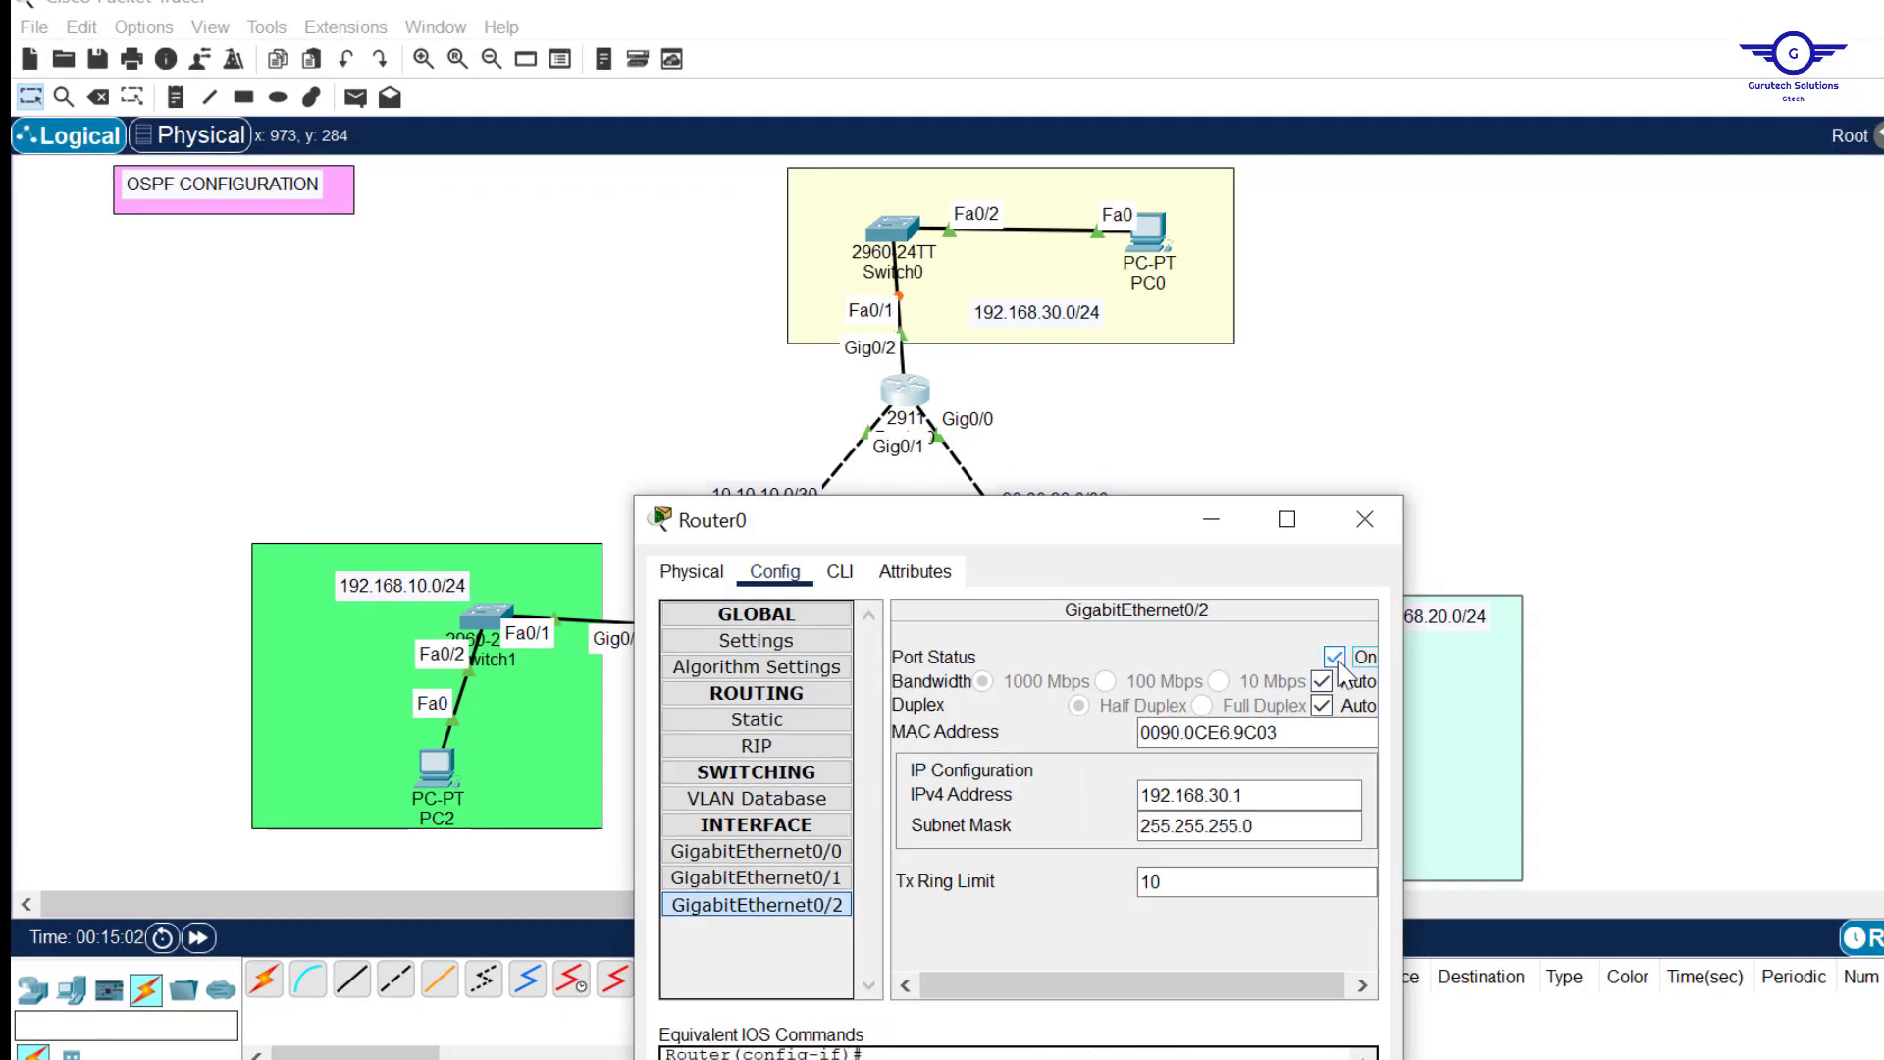
click(1375, 522)
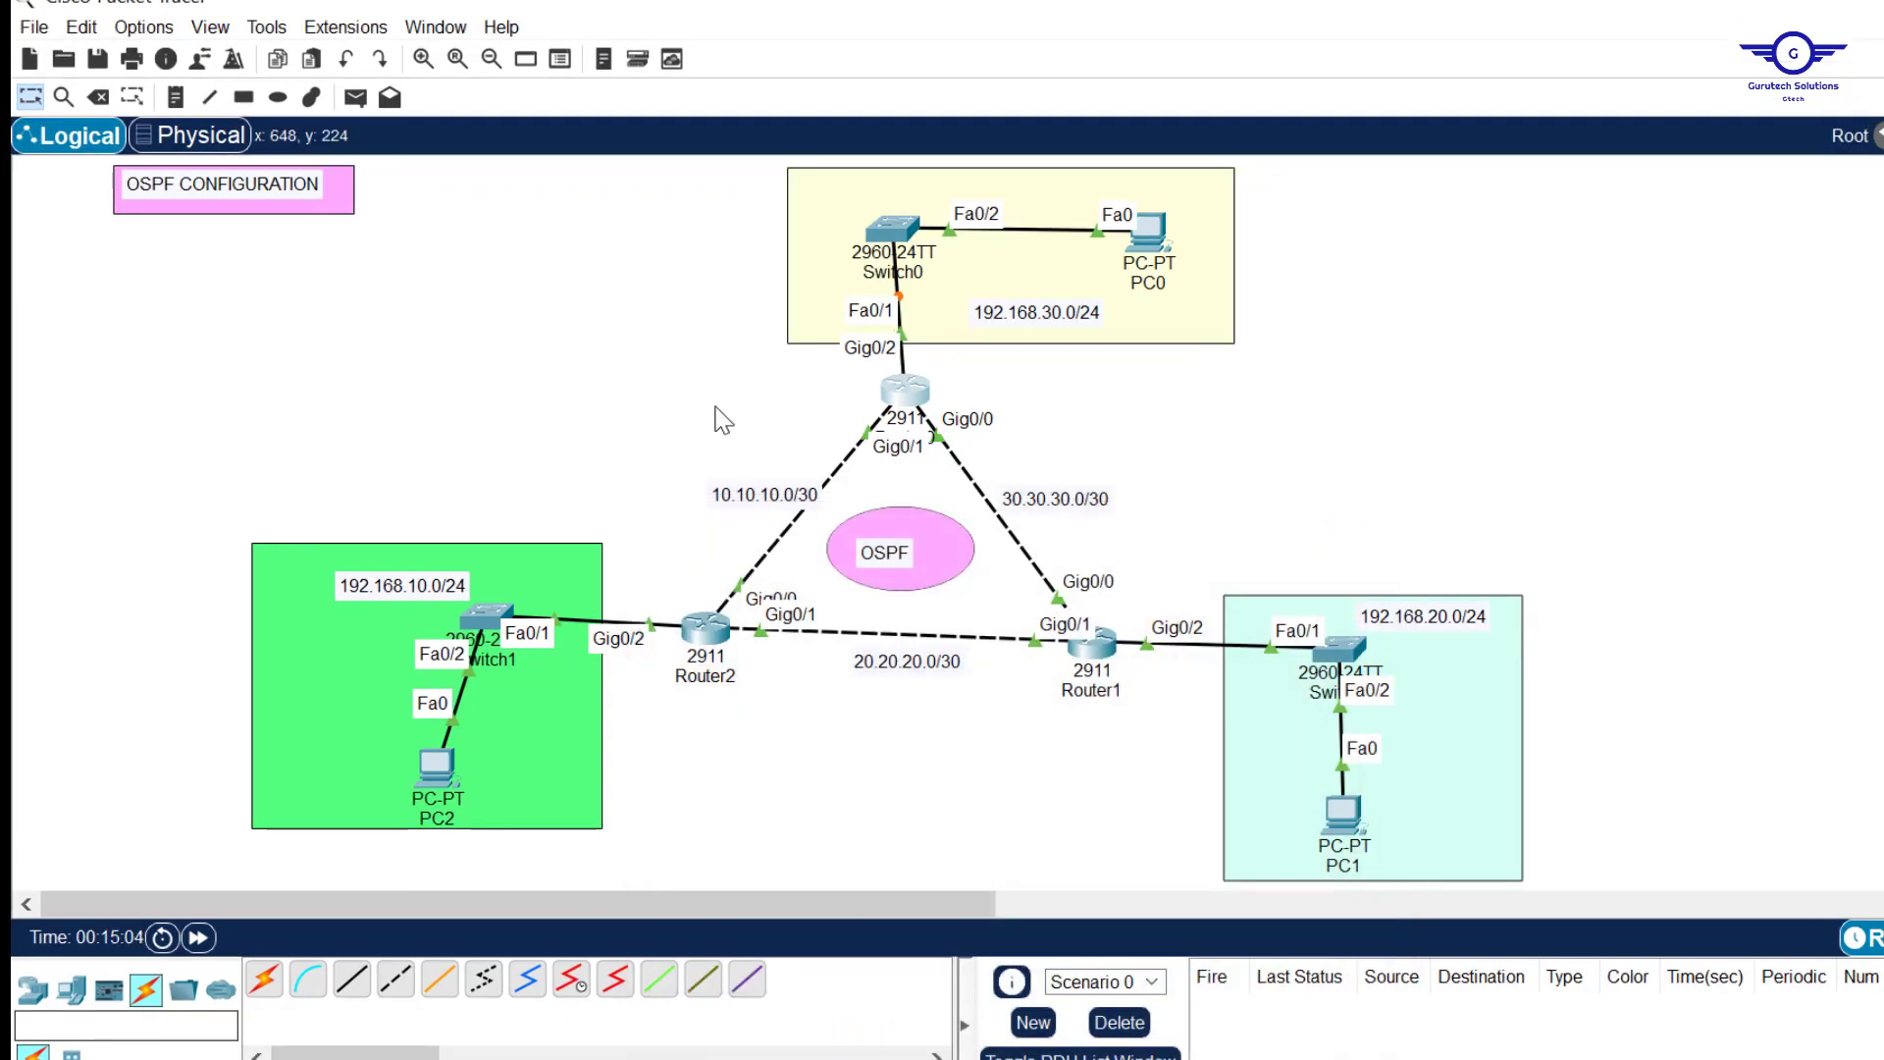
drag(695, 421, 1163, 755)
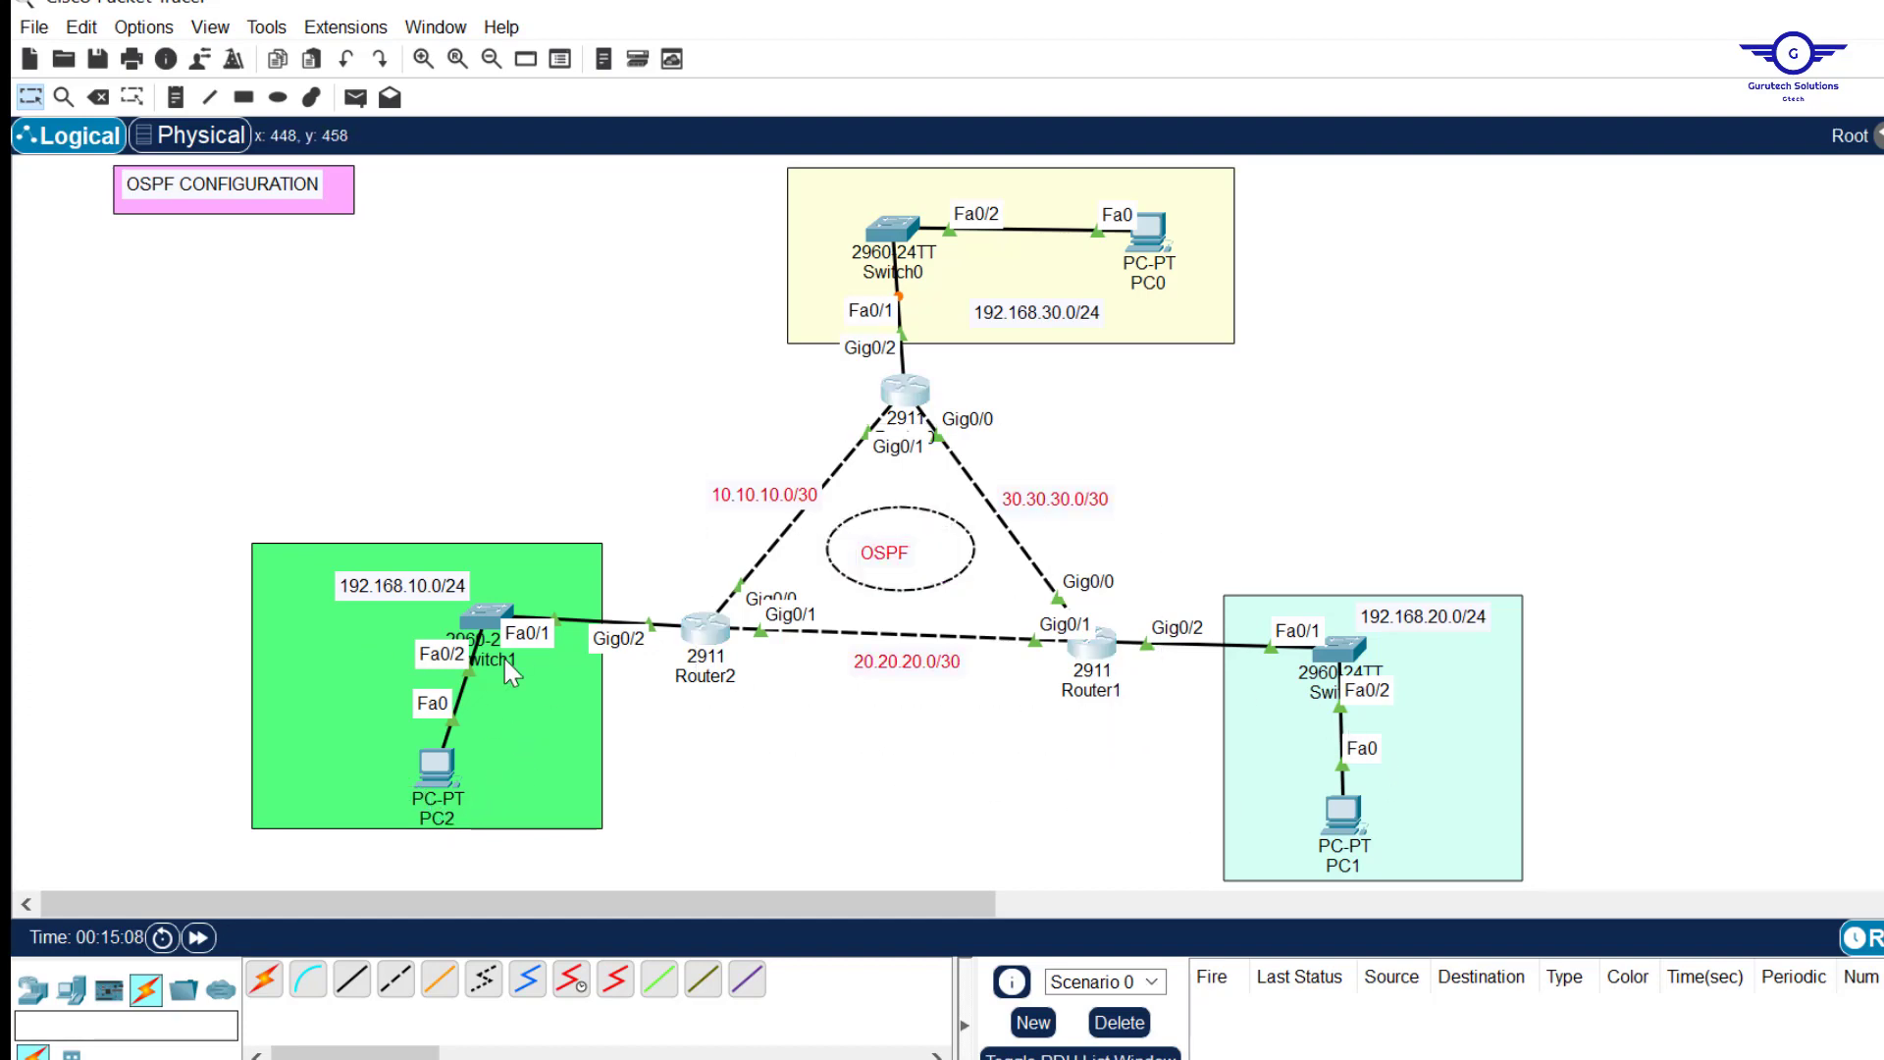
click(804, 820)
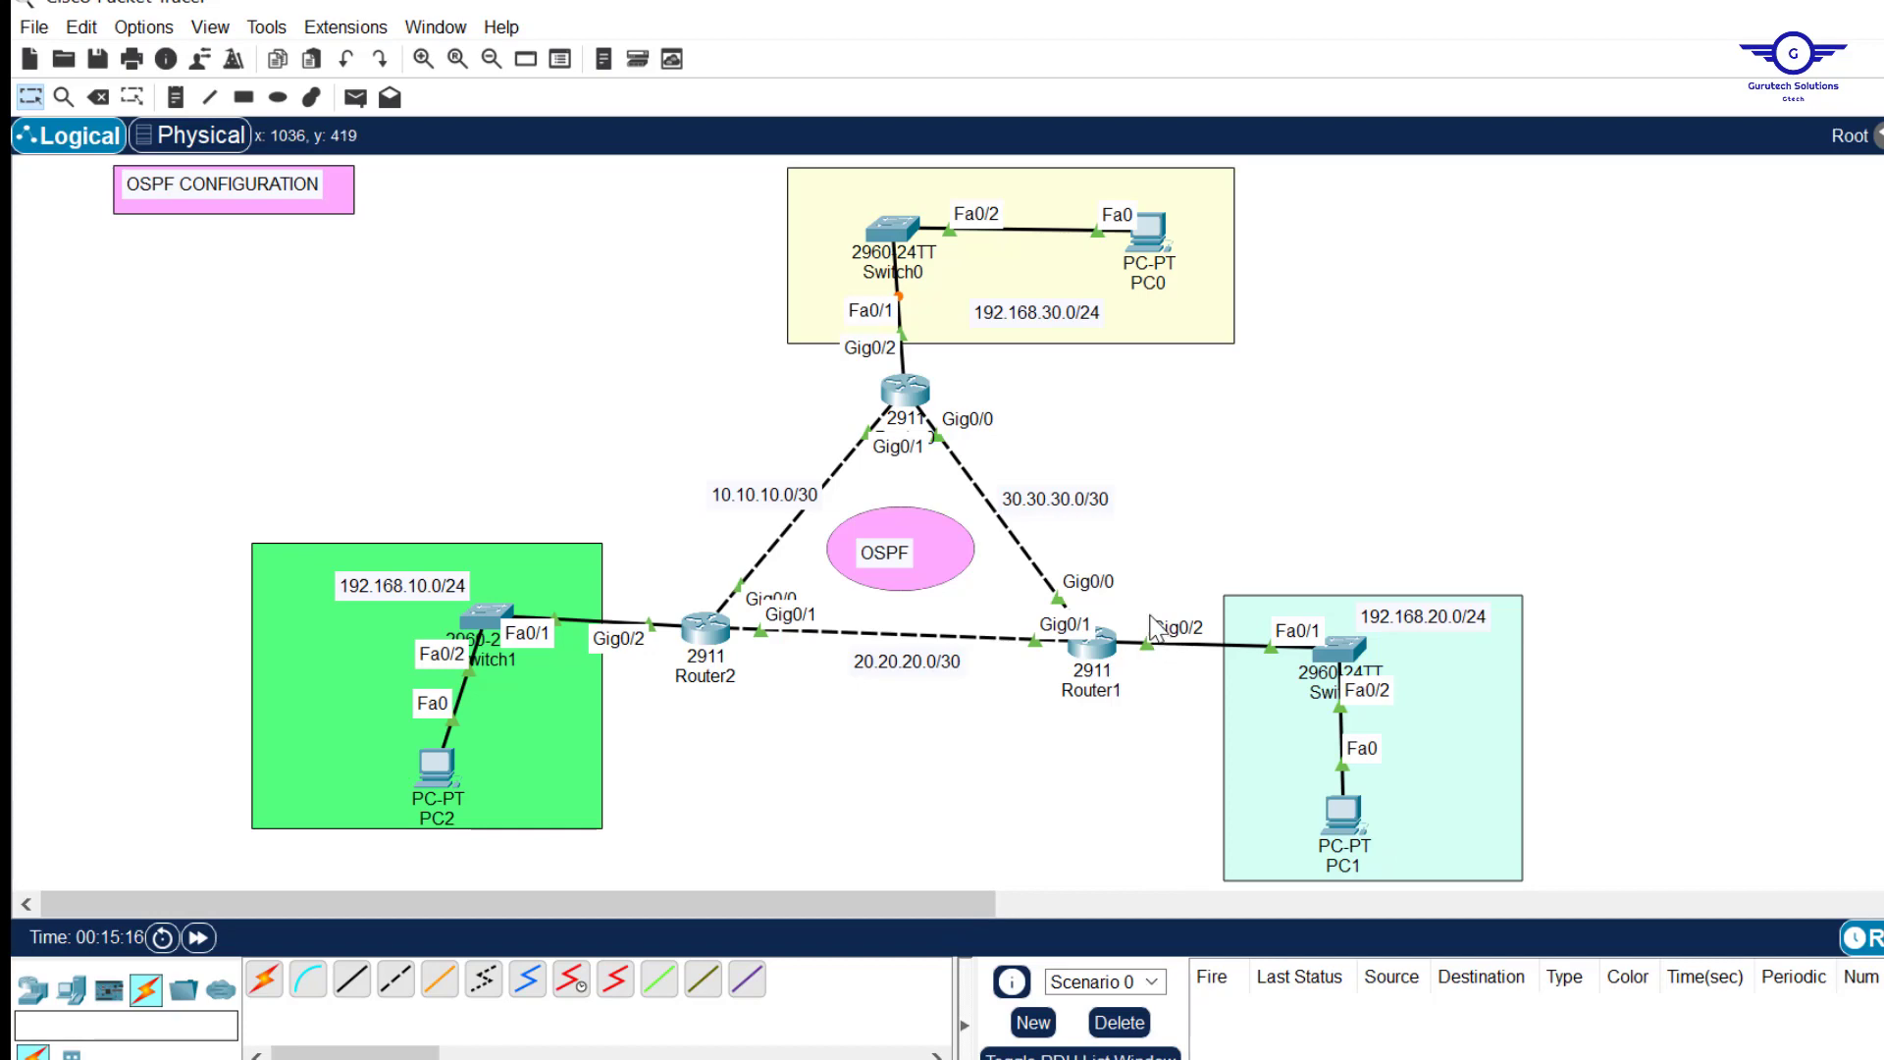
Assign PC2 the static IPv4 address 192.168.10.10 with subnet mask 255.255.255.0 in its IP configuration.
click(432, 763)
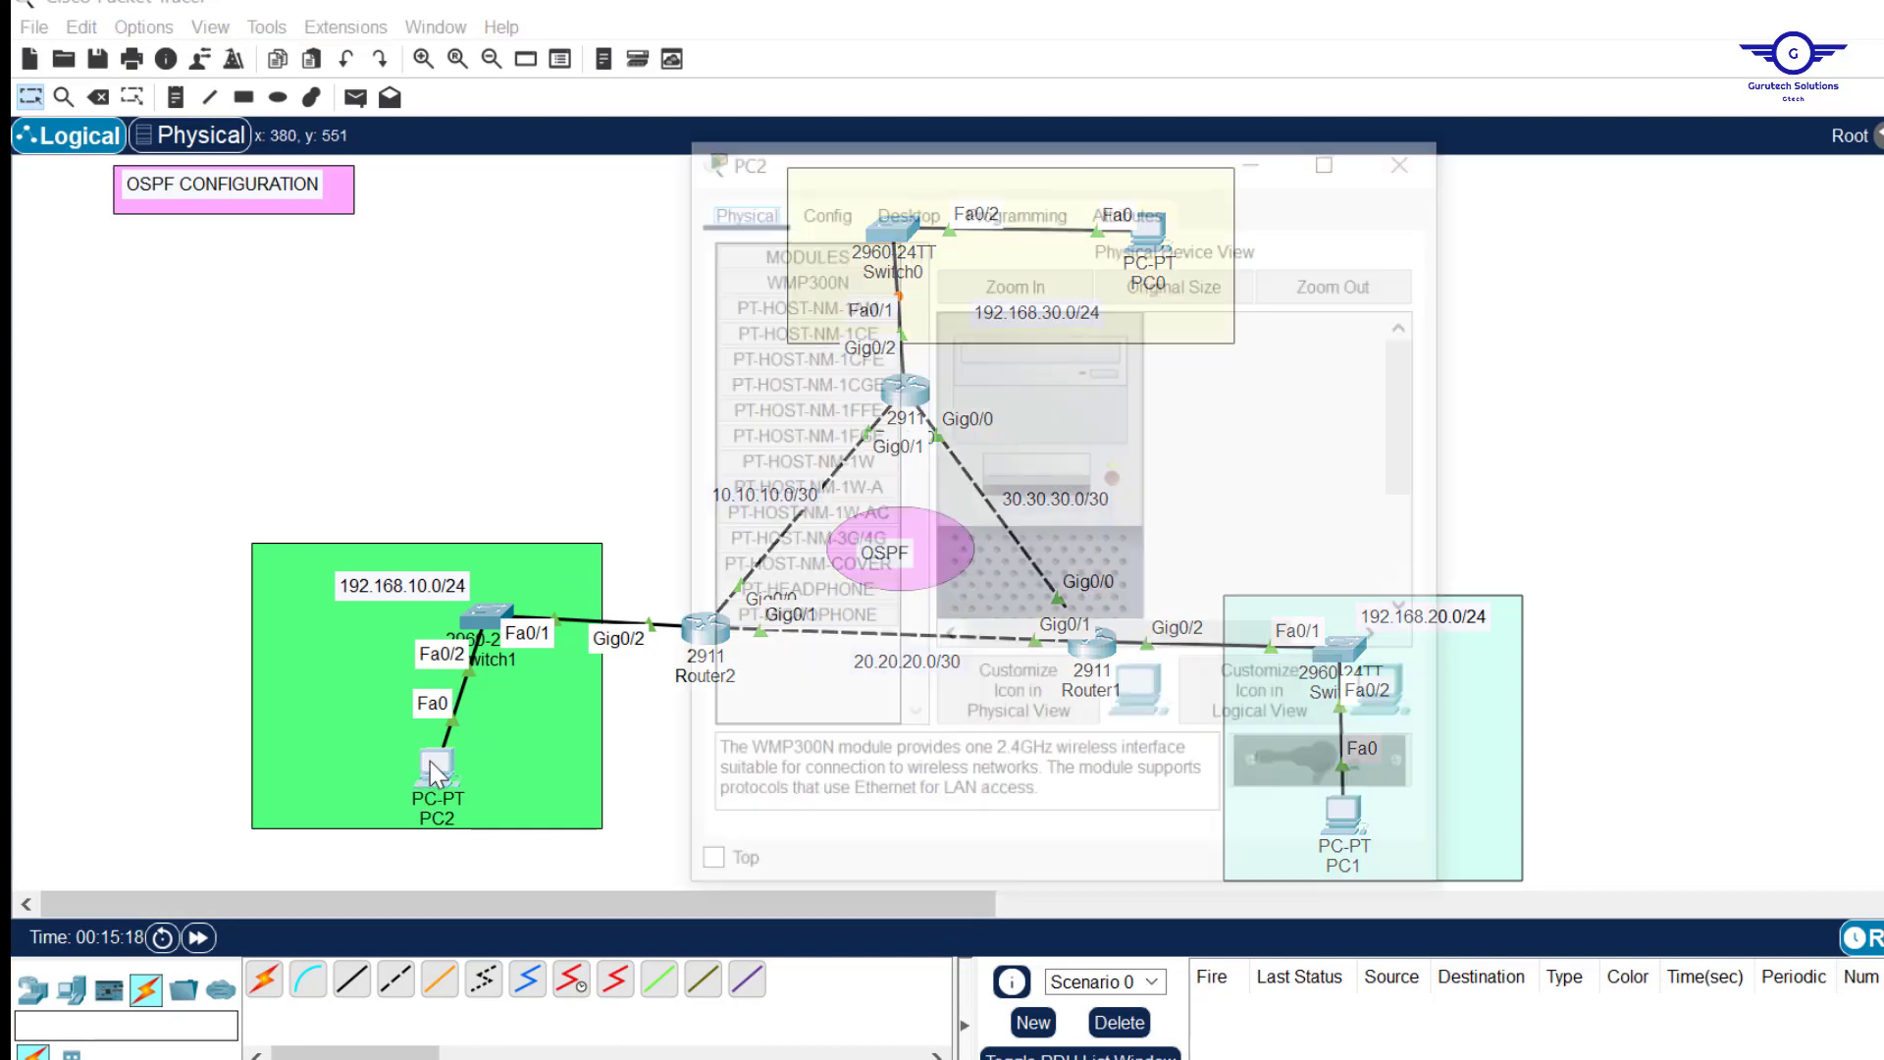
click(905, 208)
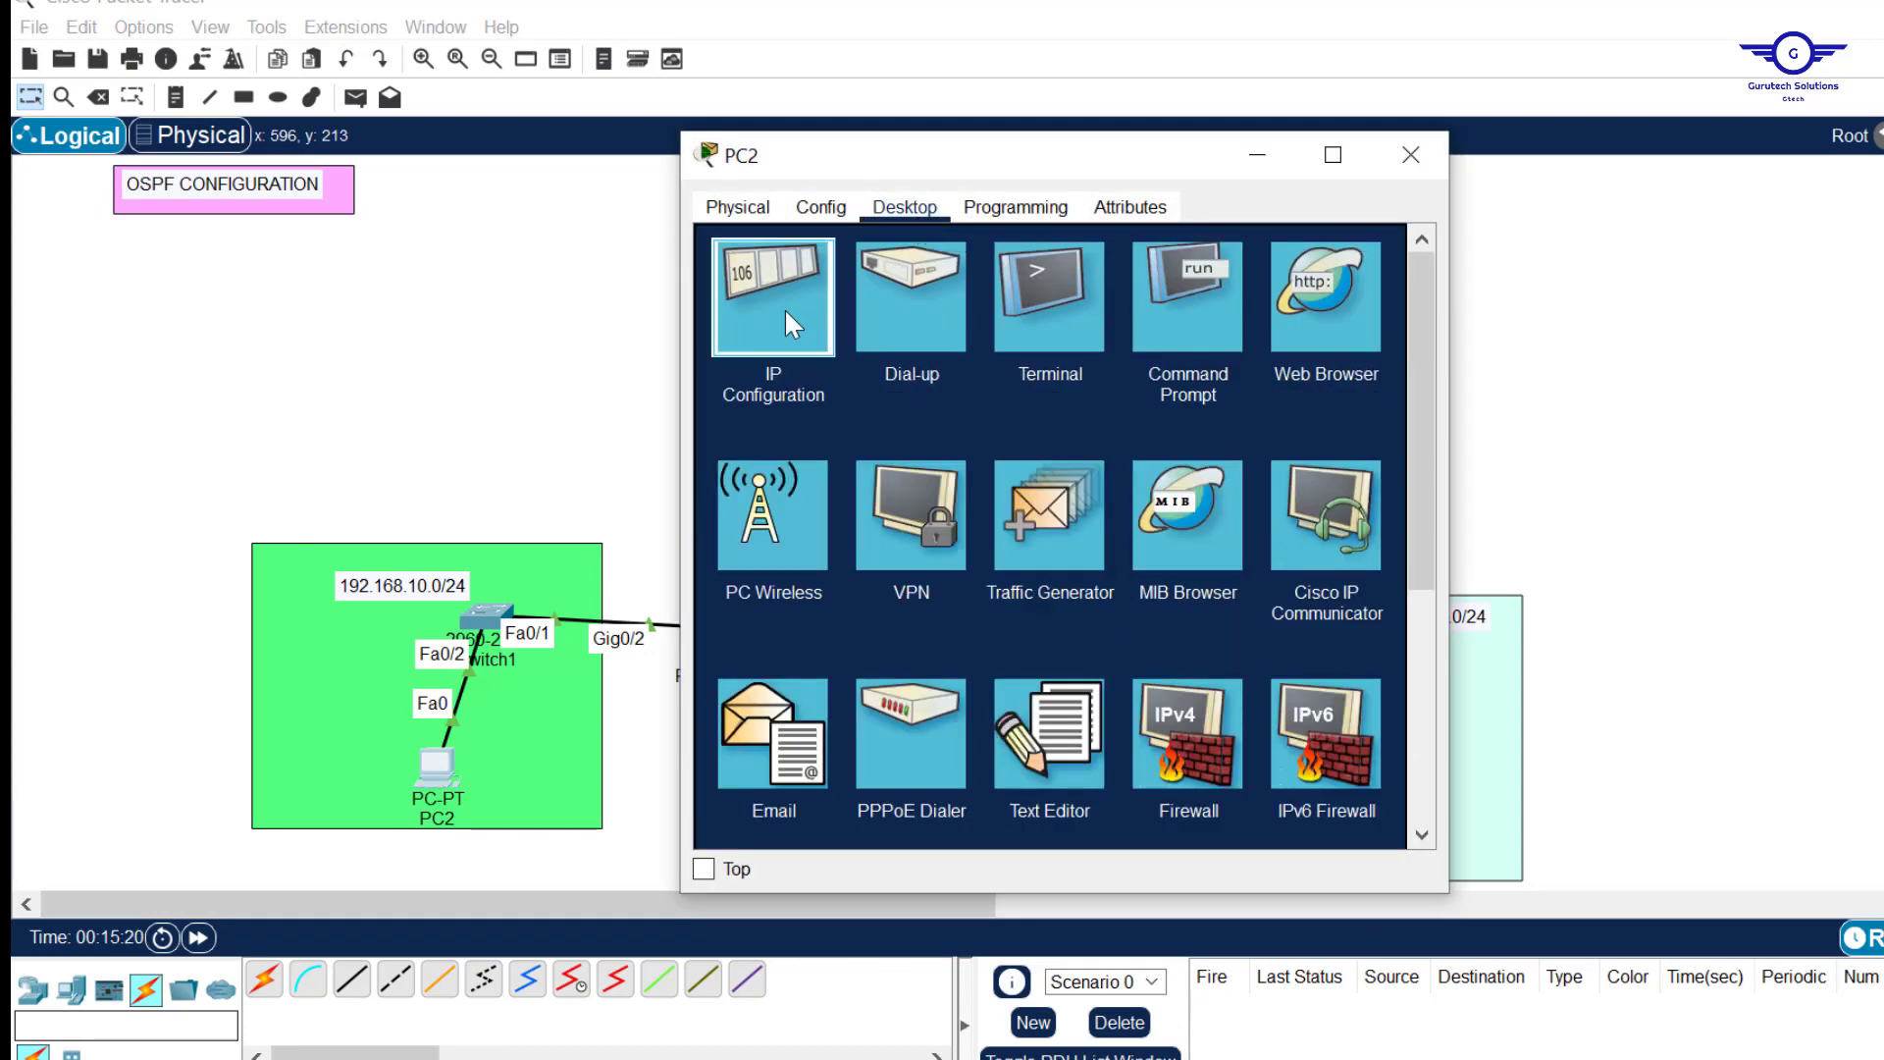
click(785, 308)
text(192.168.10.10)
key(Tab)
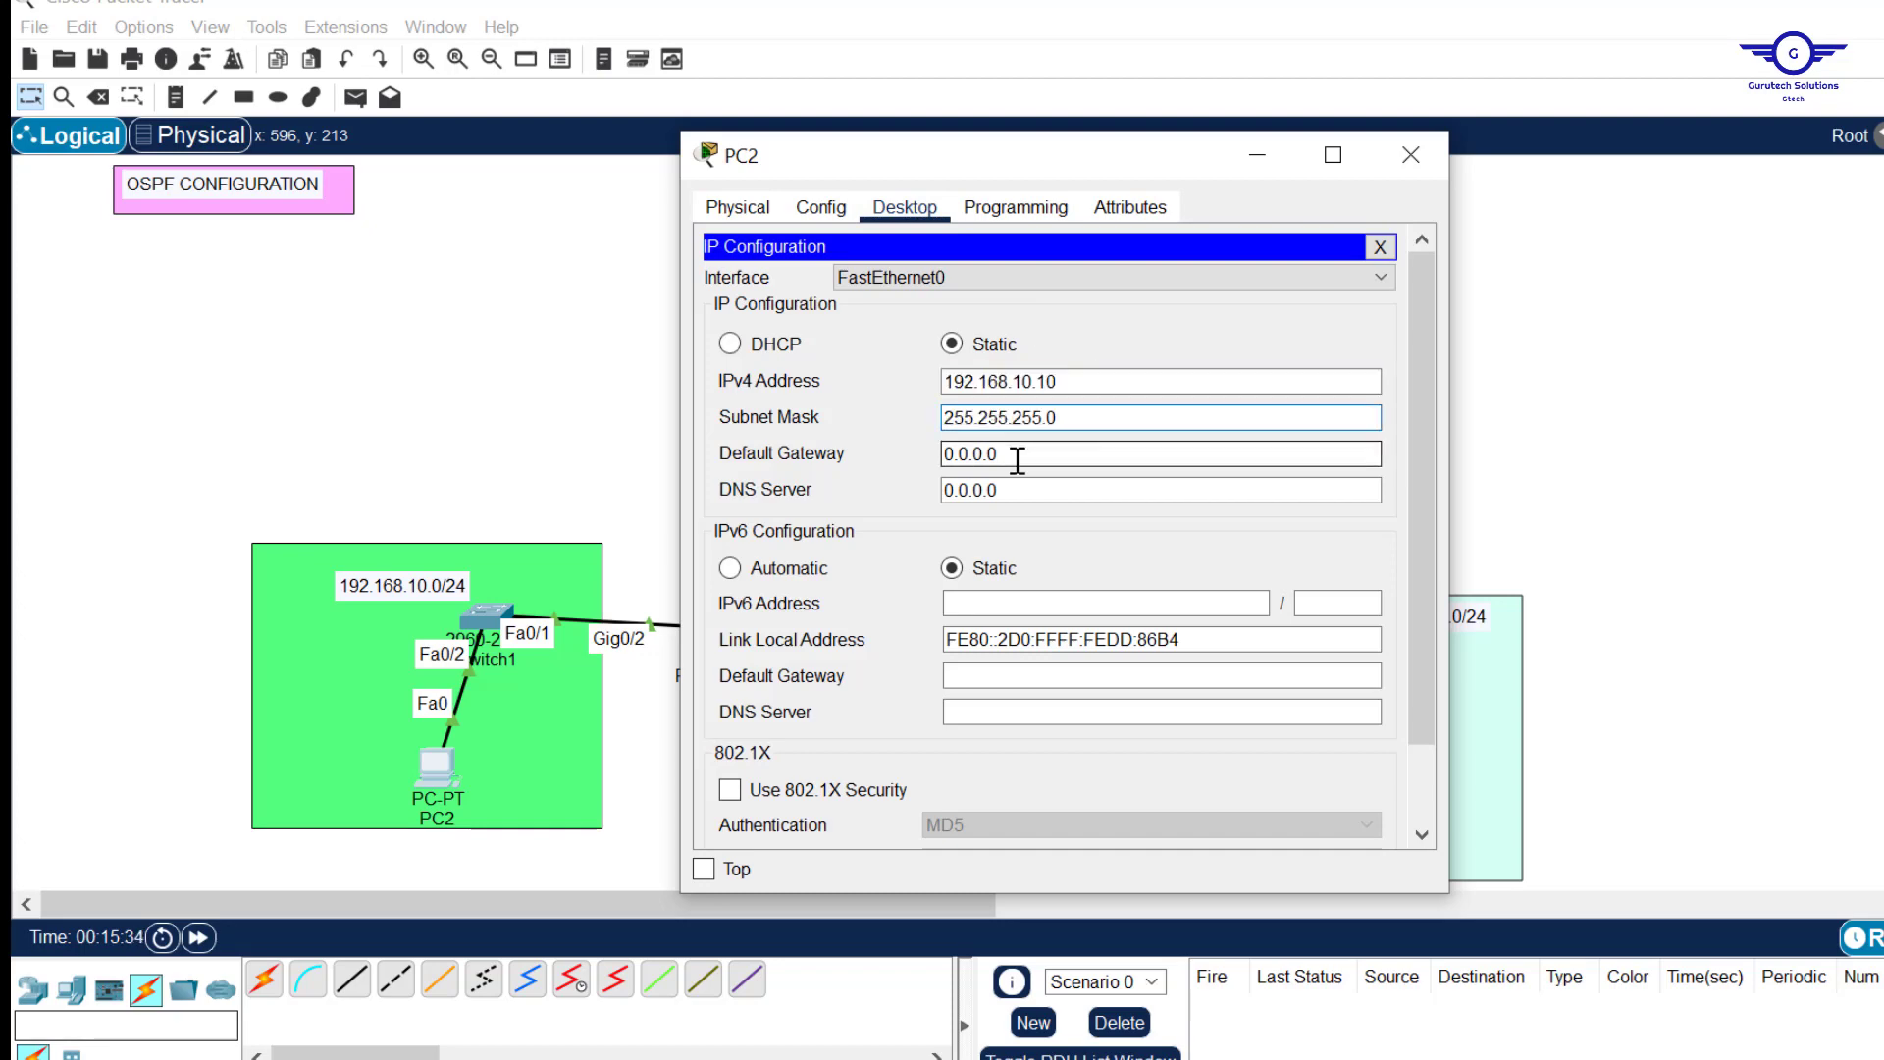
click(1411, 155)
Assign PC1 the static IPv4 address 192.168.20.10 in its IP configuration.
click(1343, 780)
click(905, 208)
click(785, 308)
click(988, 383)
text(192.168.20.10)
key(Tab)
key(Tab)
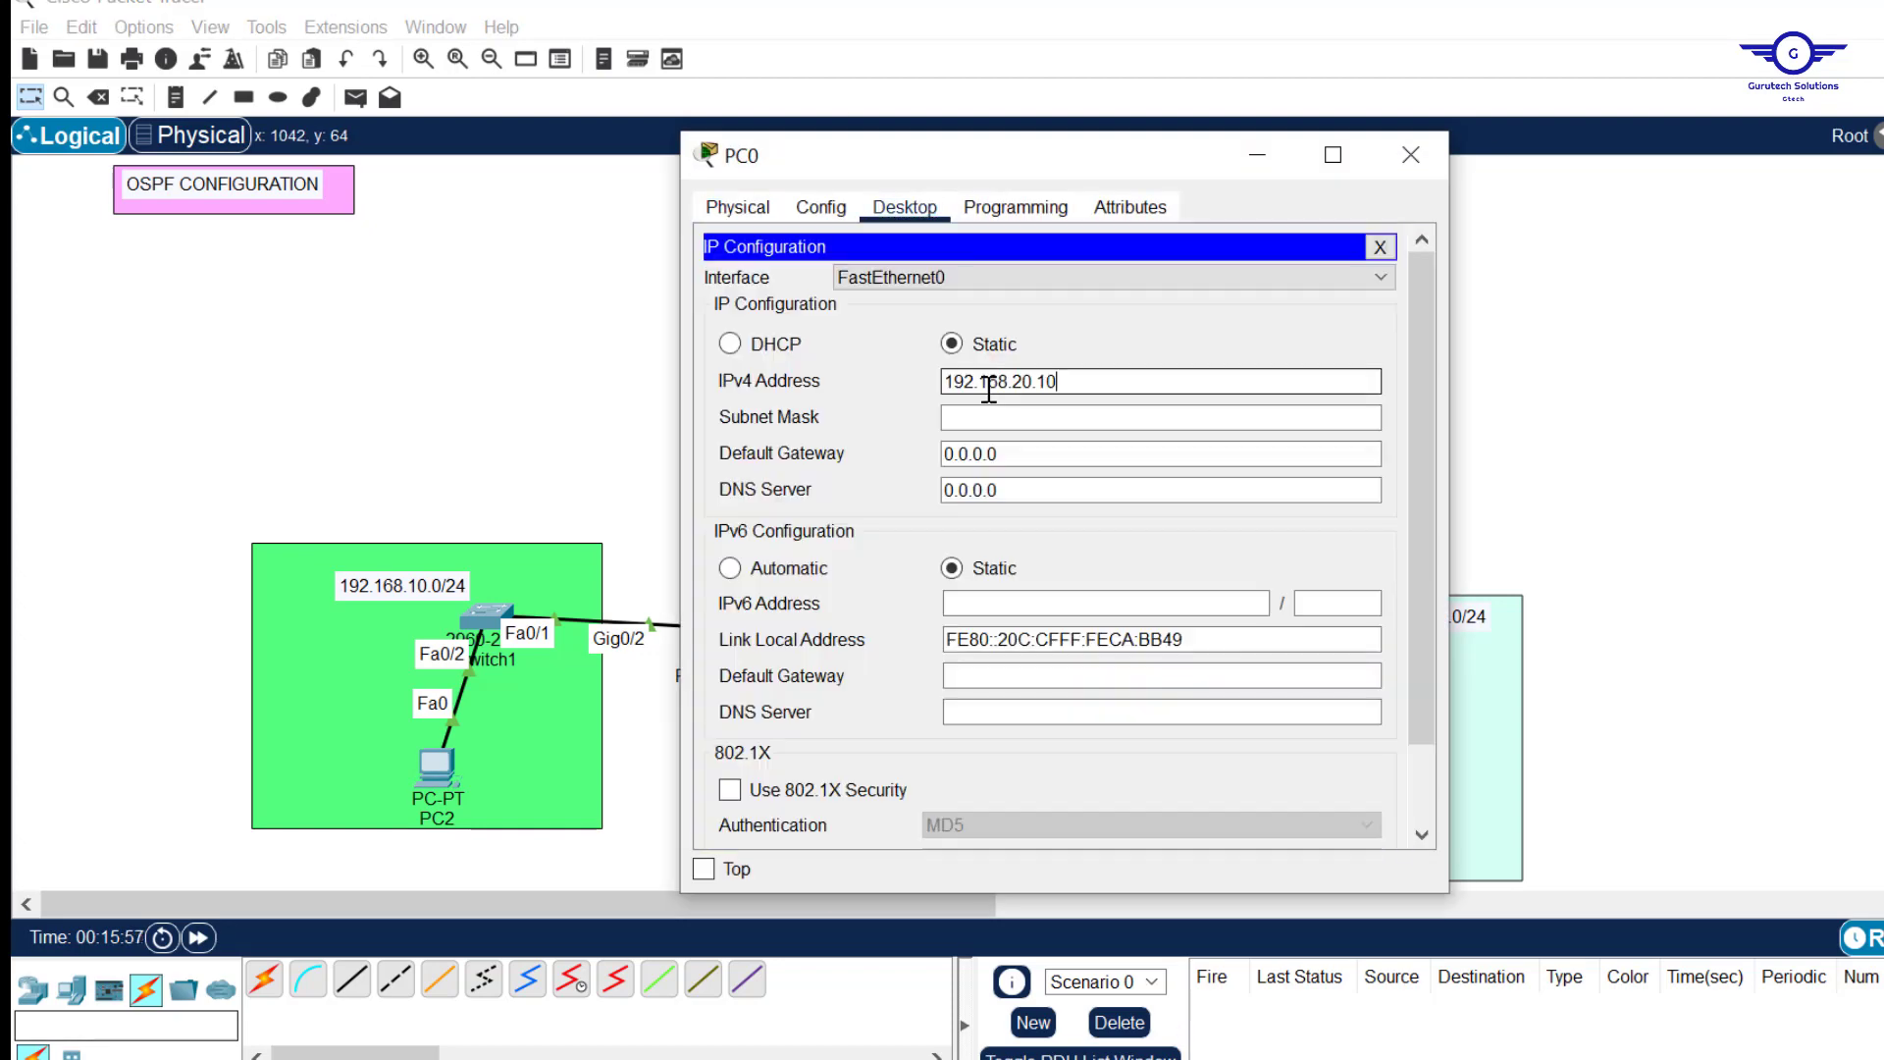
Set PC0's IPv4 address to 192.168.30.10, subnet mask to 255.255.255.0 and default gateway to 192.168.30.1.
triple_click(988, 383)
key(Tab)
key(Tab)
text(192.168.30.1)
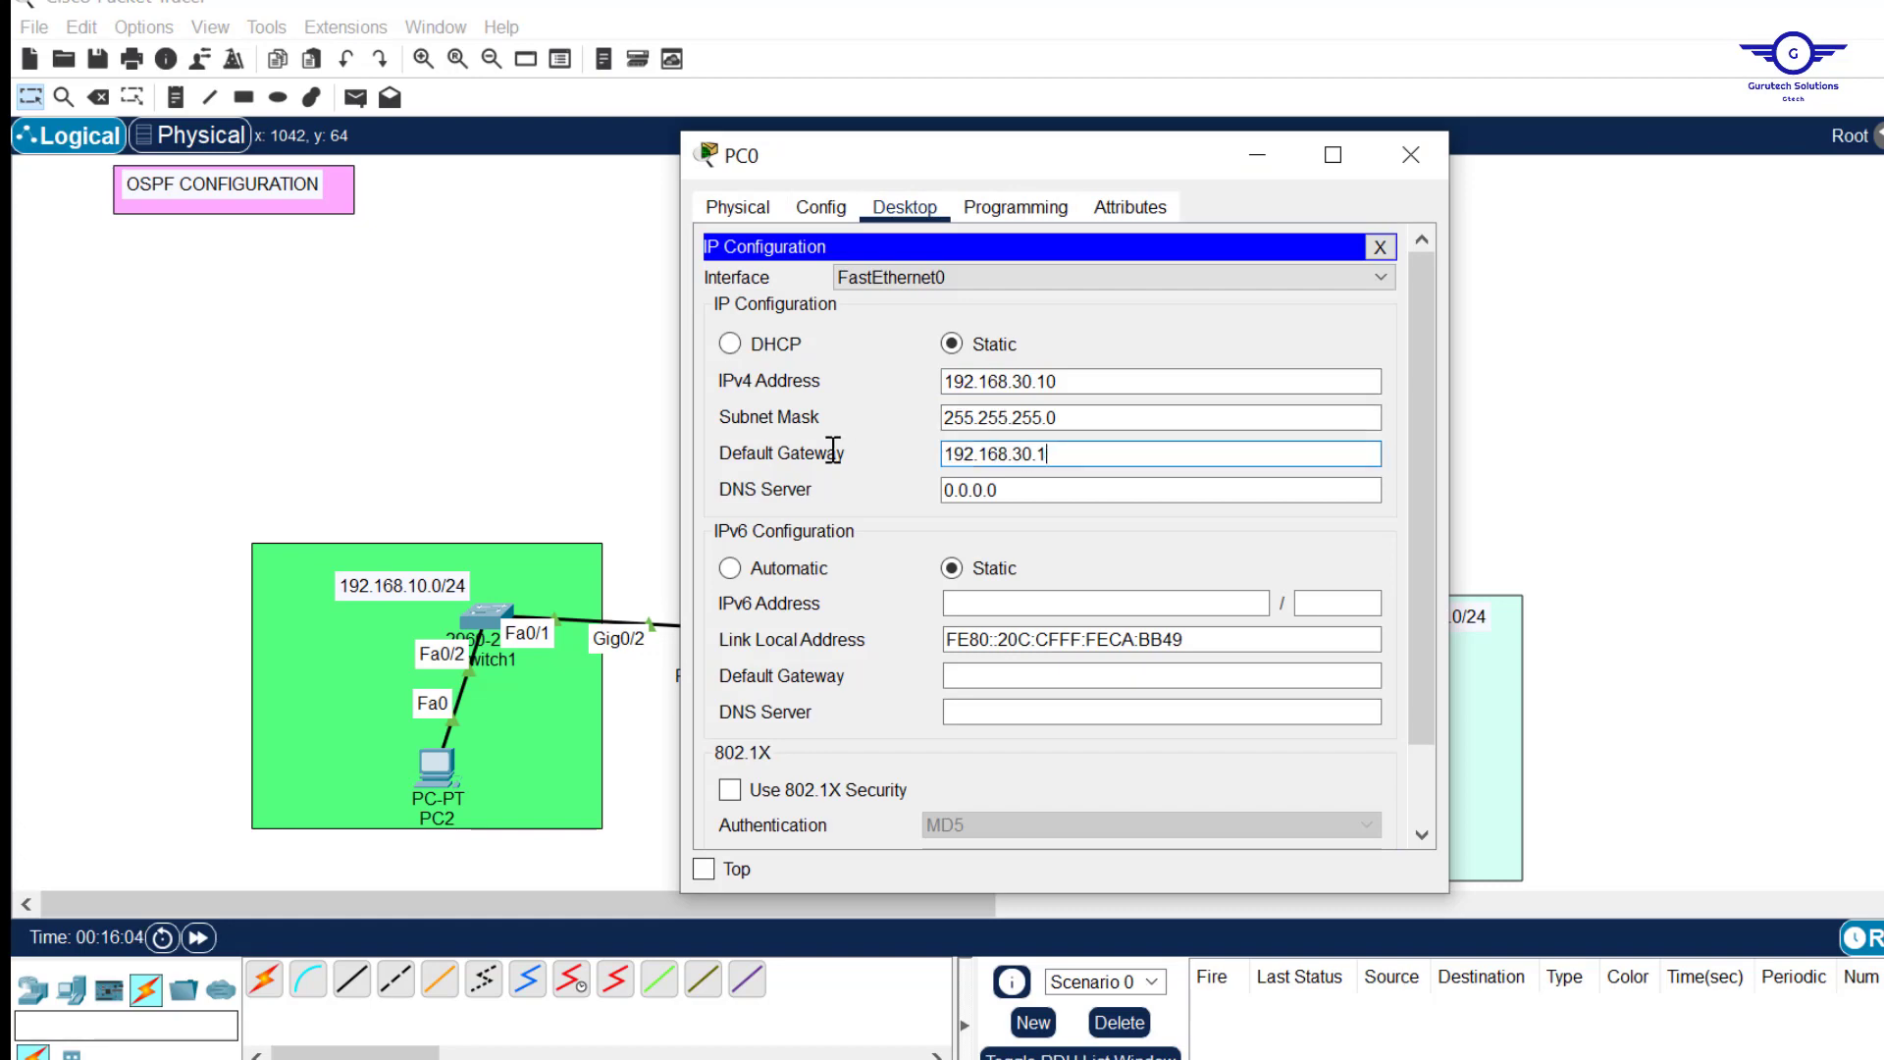
click(1411, 155)
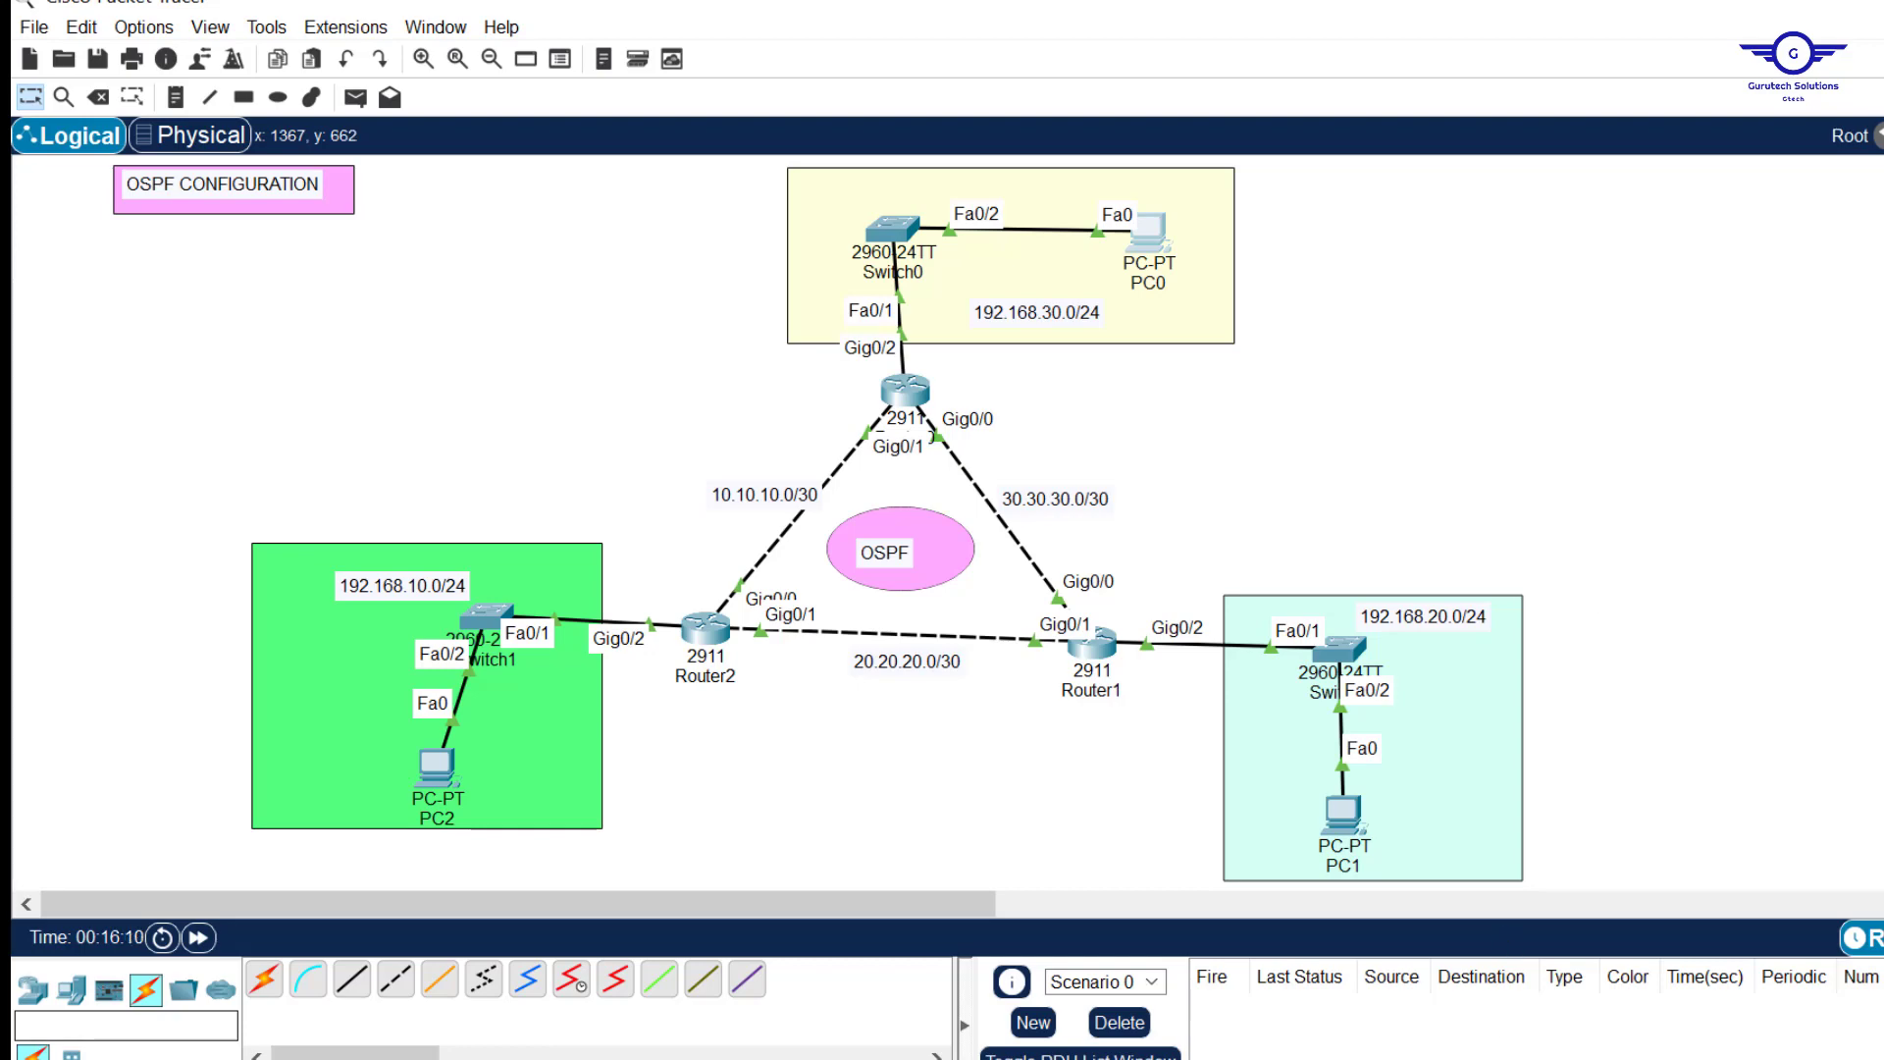
Read the third item of the Notepad guide about configuring OSPF, and return to the Packet Tracer topology.
key(alt+Tab)
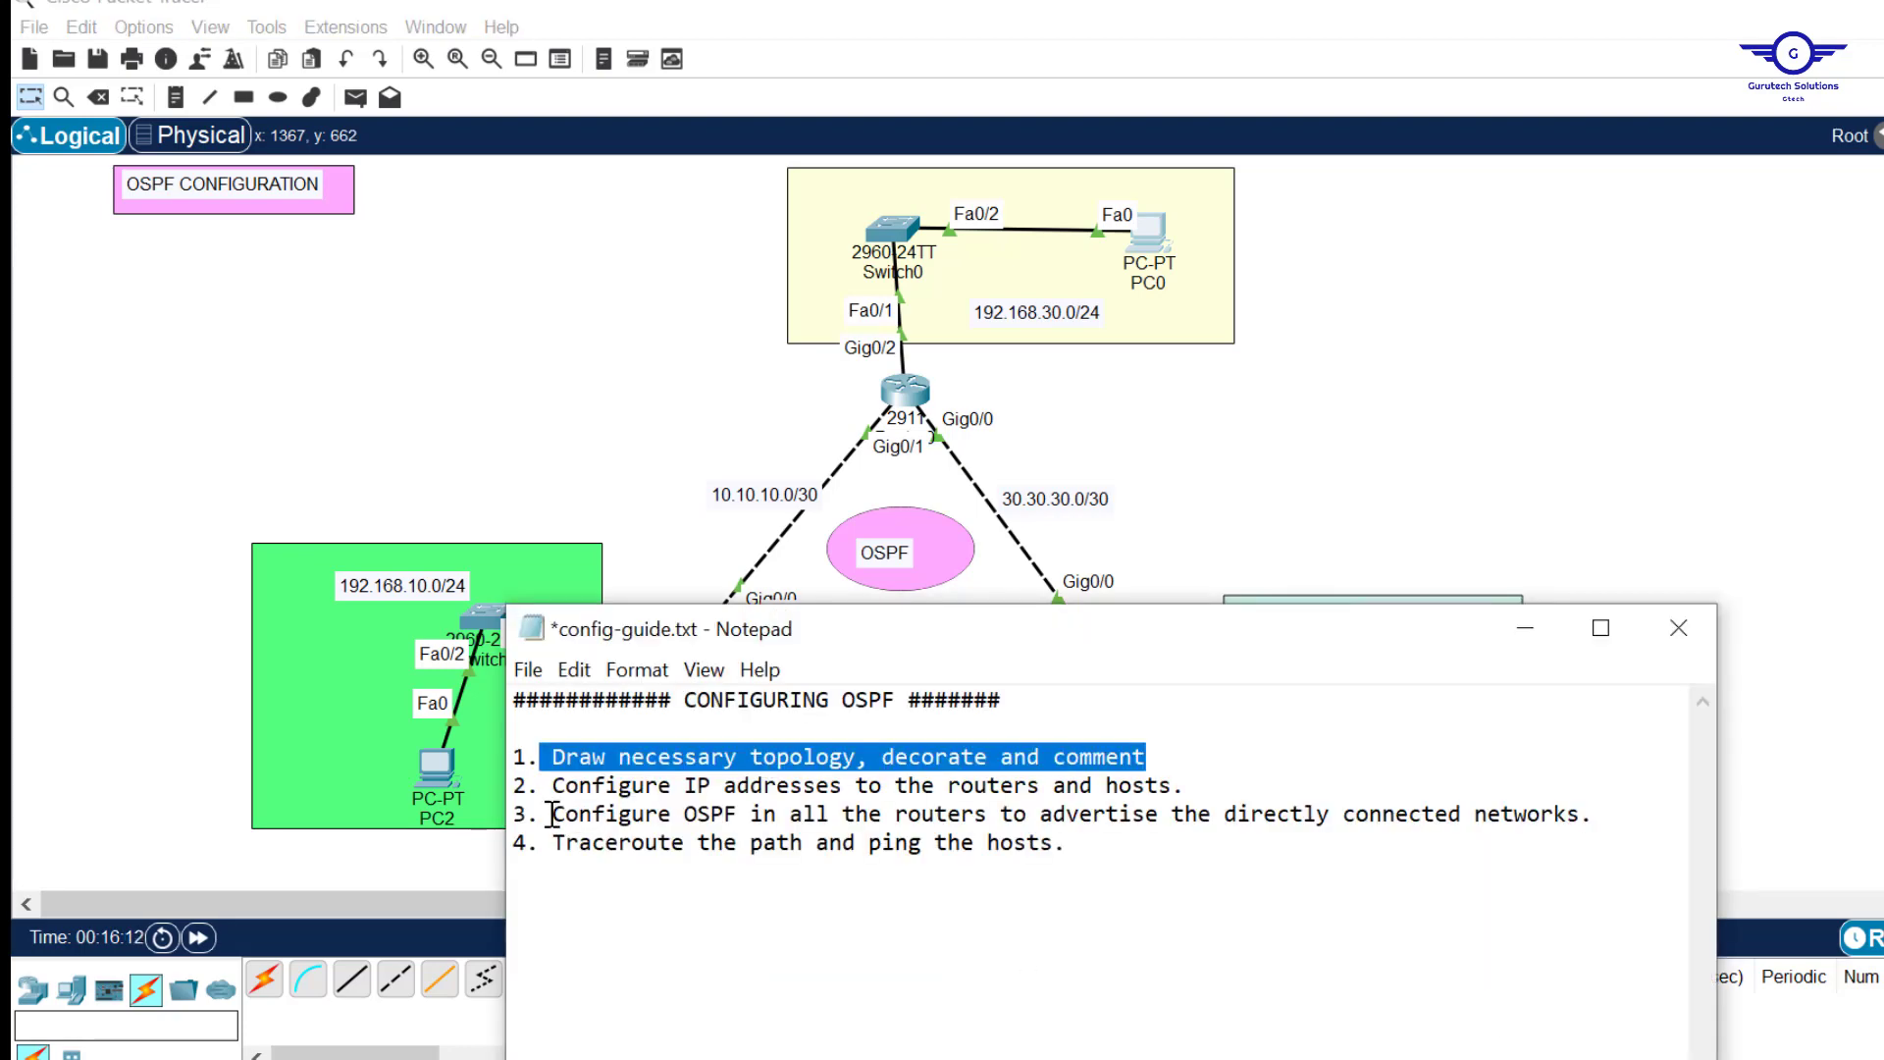
drag(551, 814, 1442, 825)
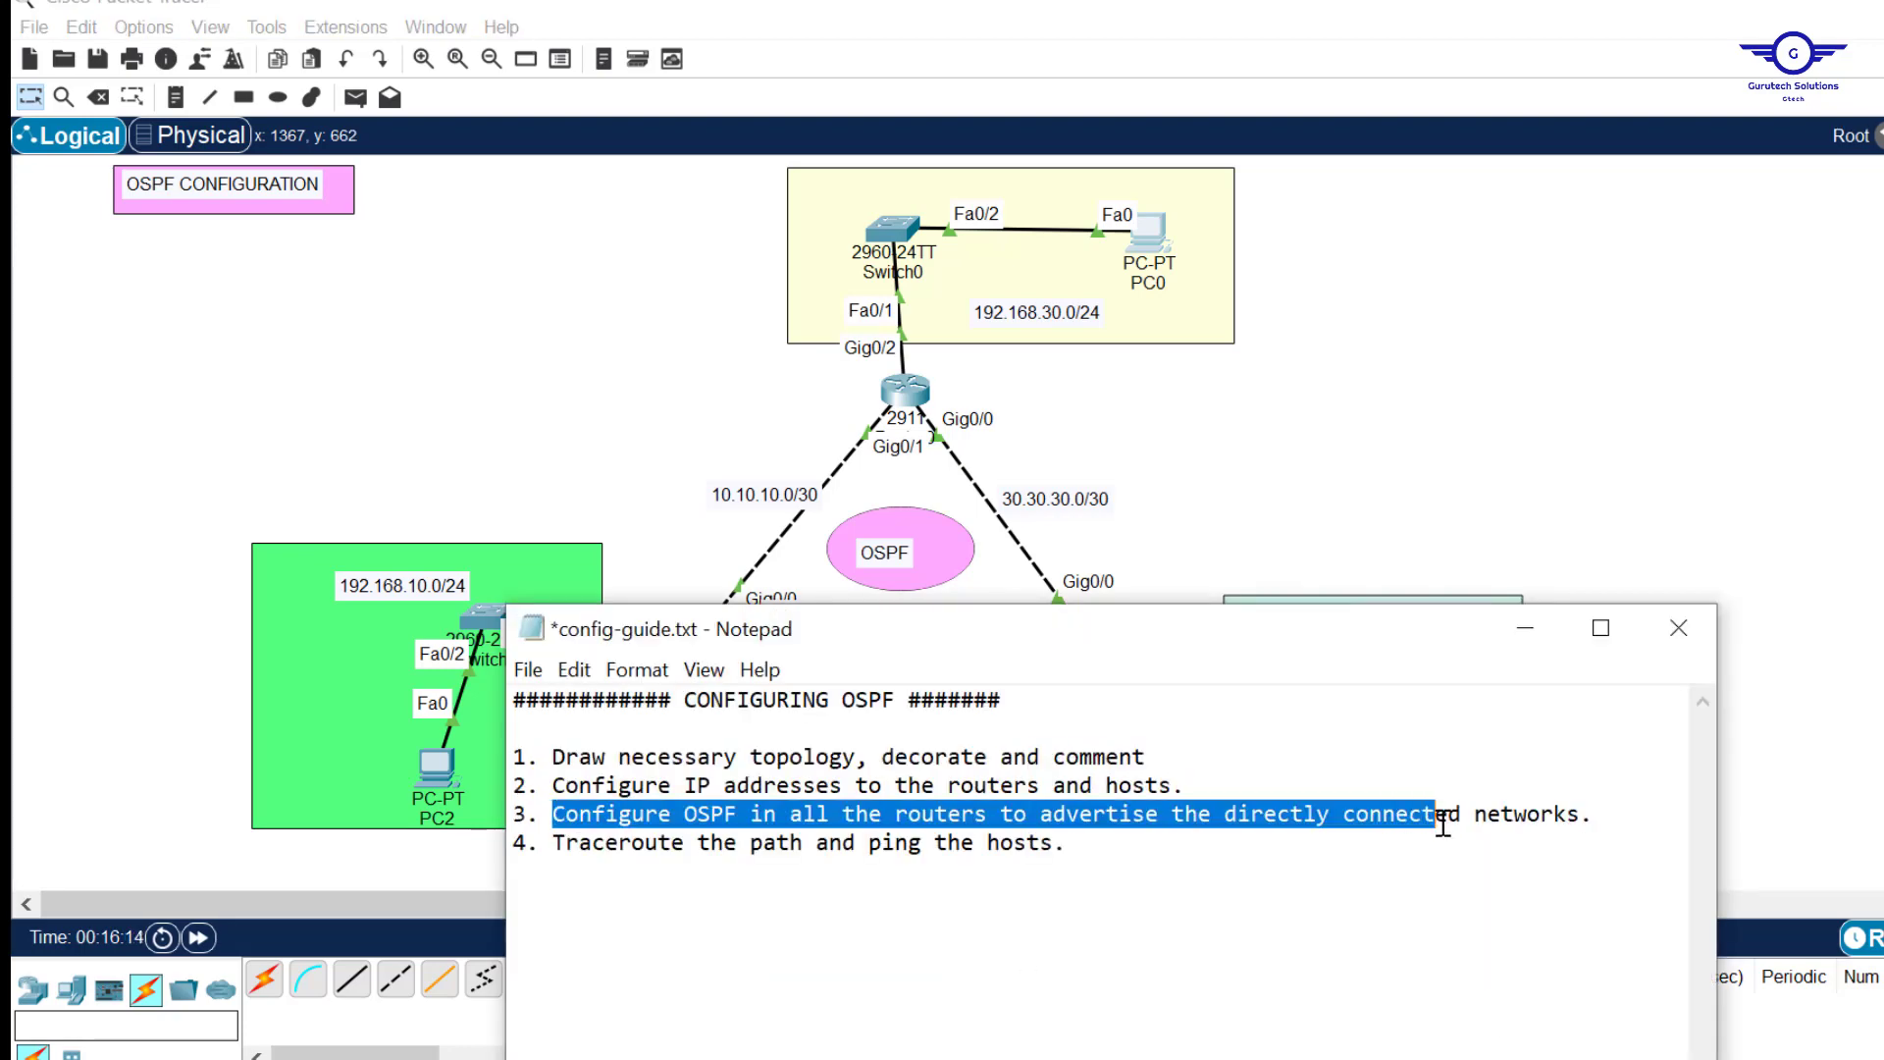
click(1479, 494)
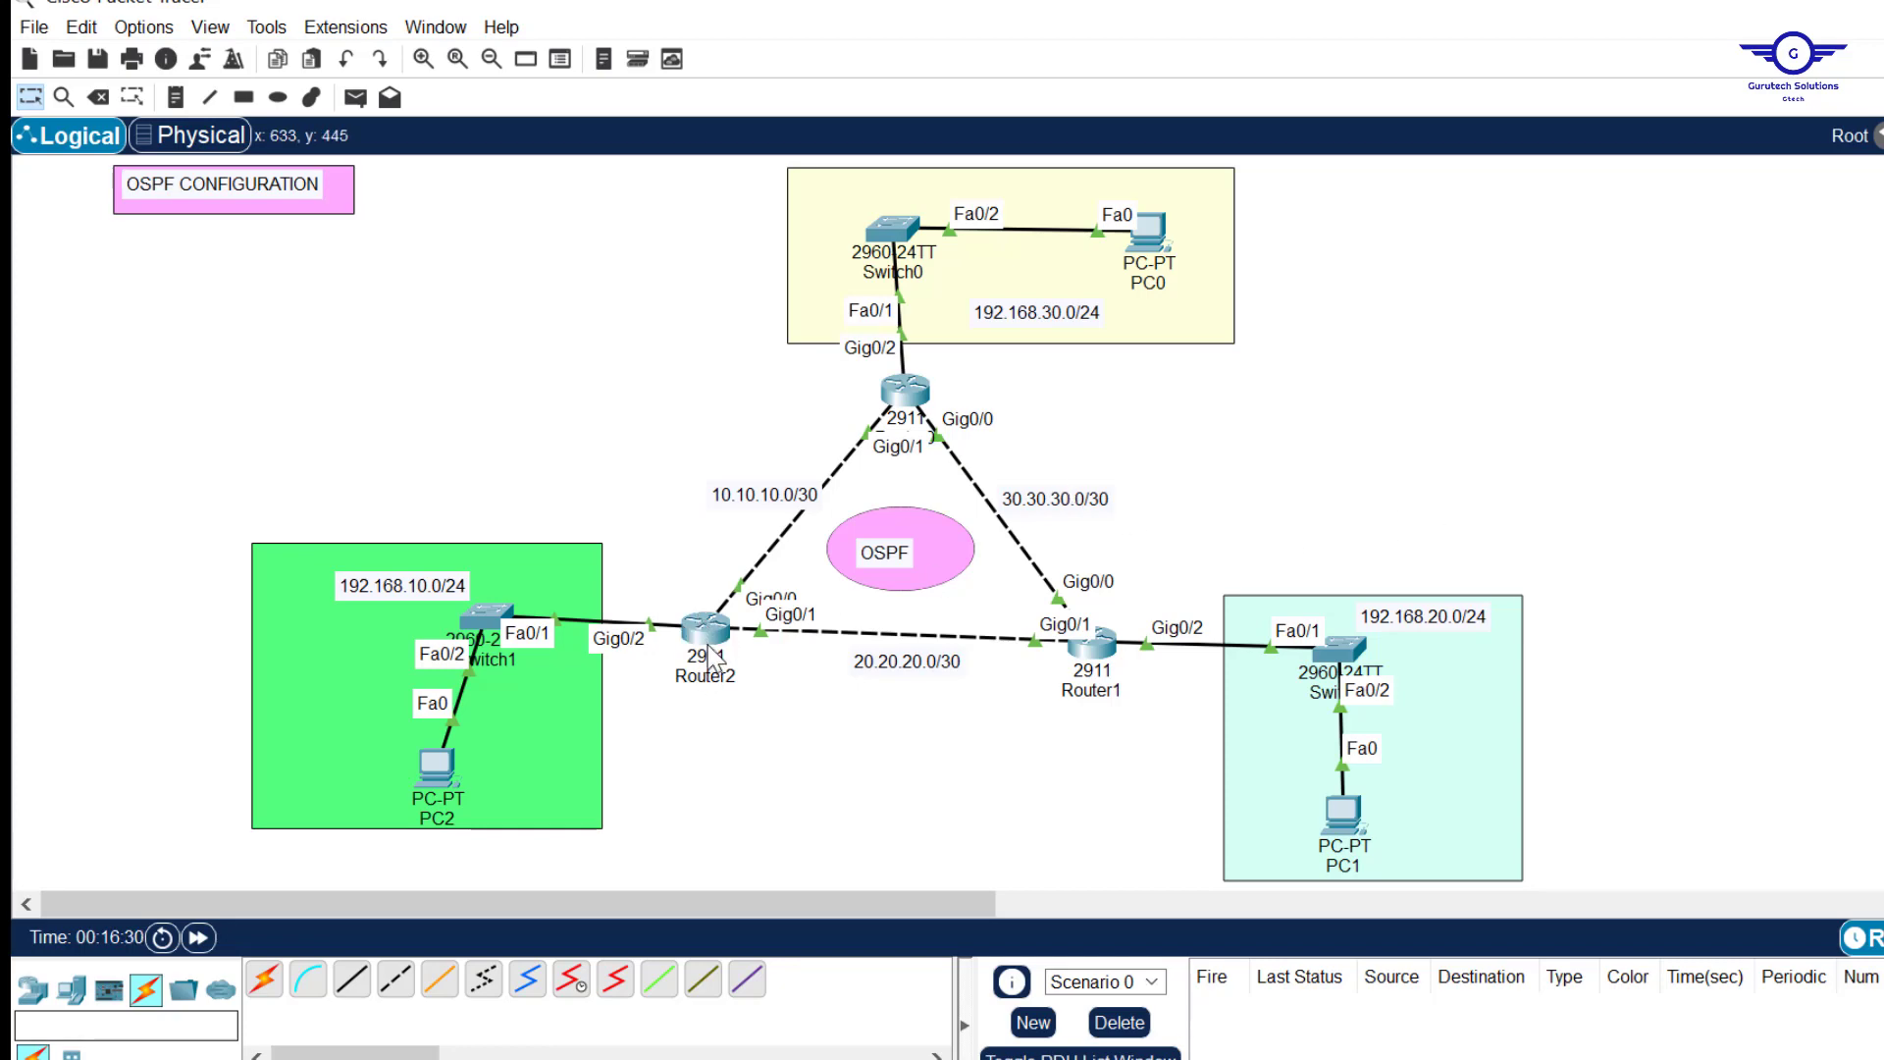
Open Router2's command line, exit interface configuration to global configuration mode, and move the window clear of the router triangle.
mouse_move(709, 646)
click(706, 636)
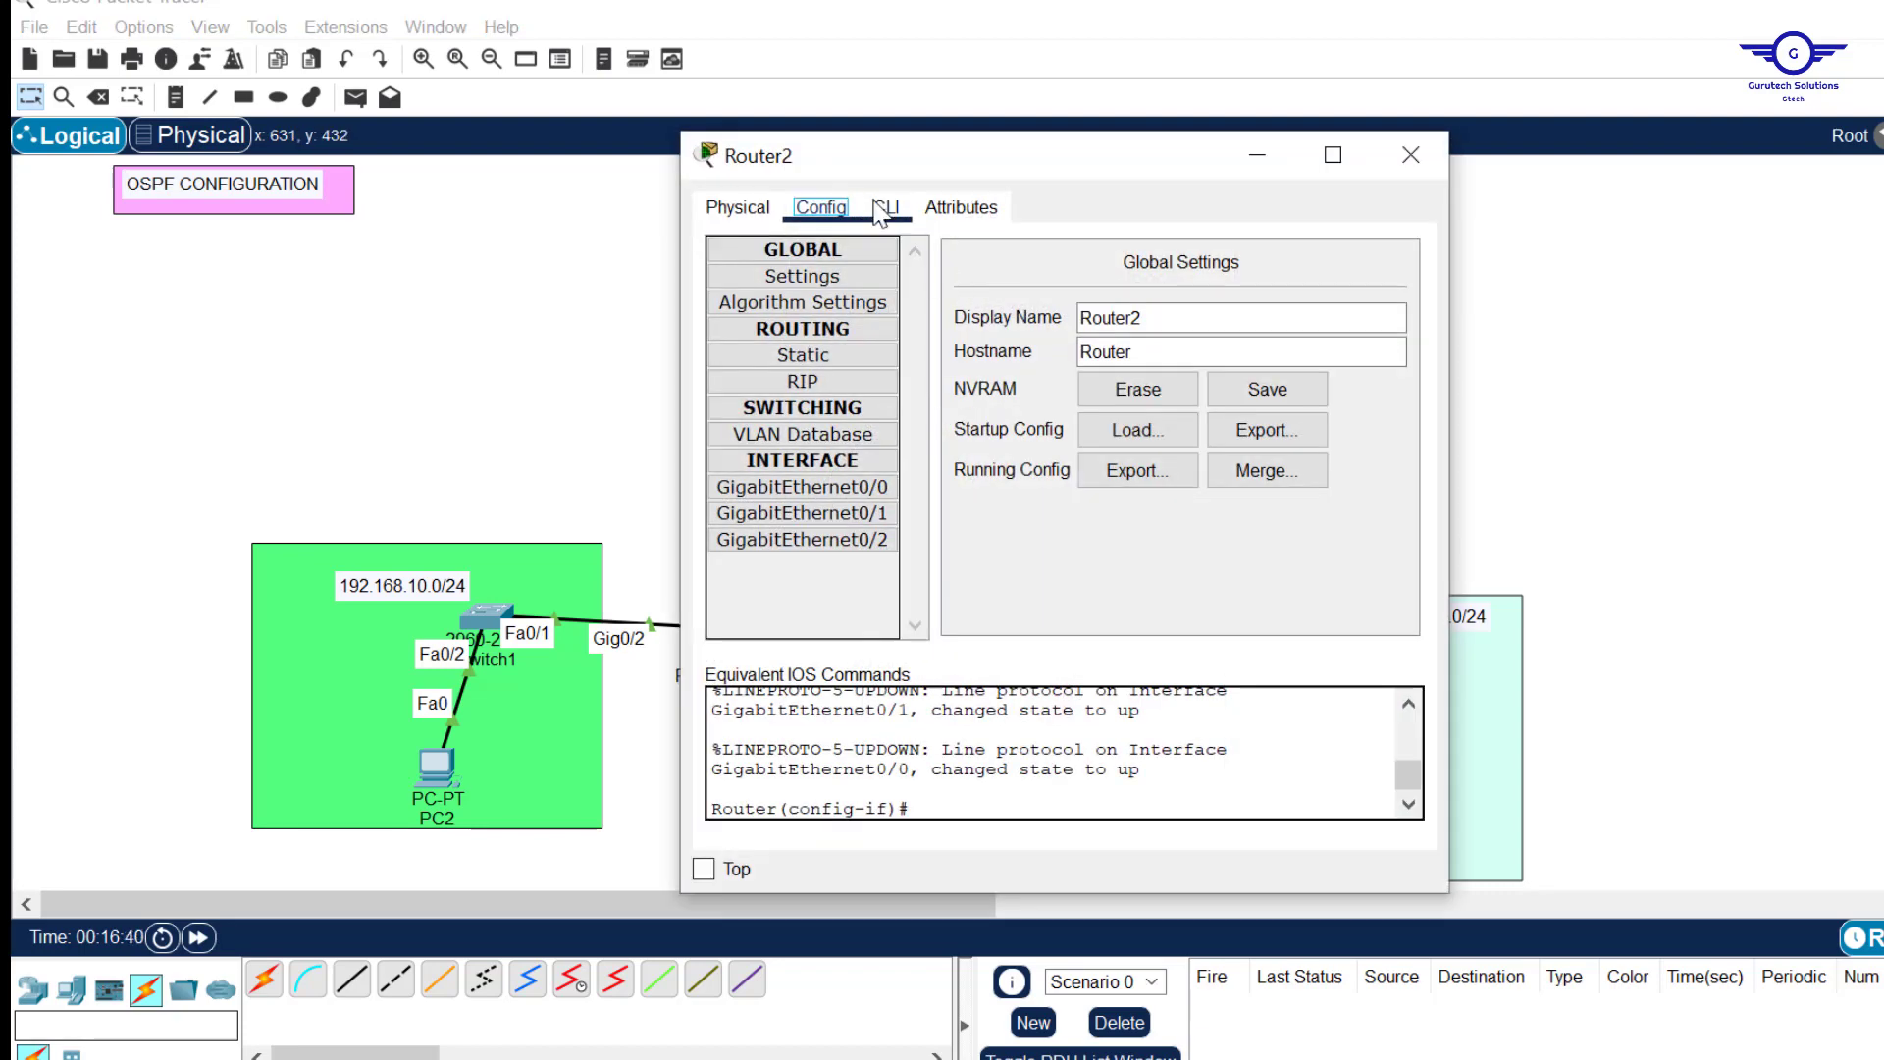
click(888, 208)
key(Return)
key(Return)
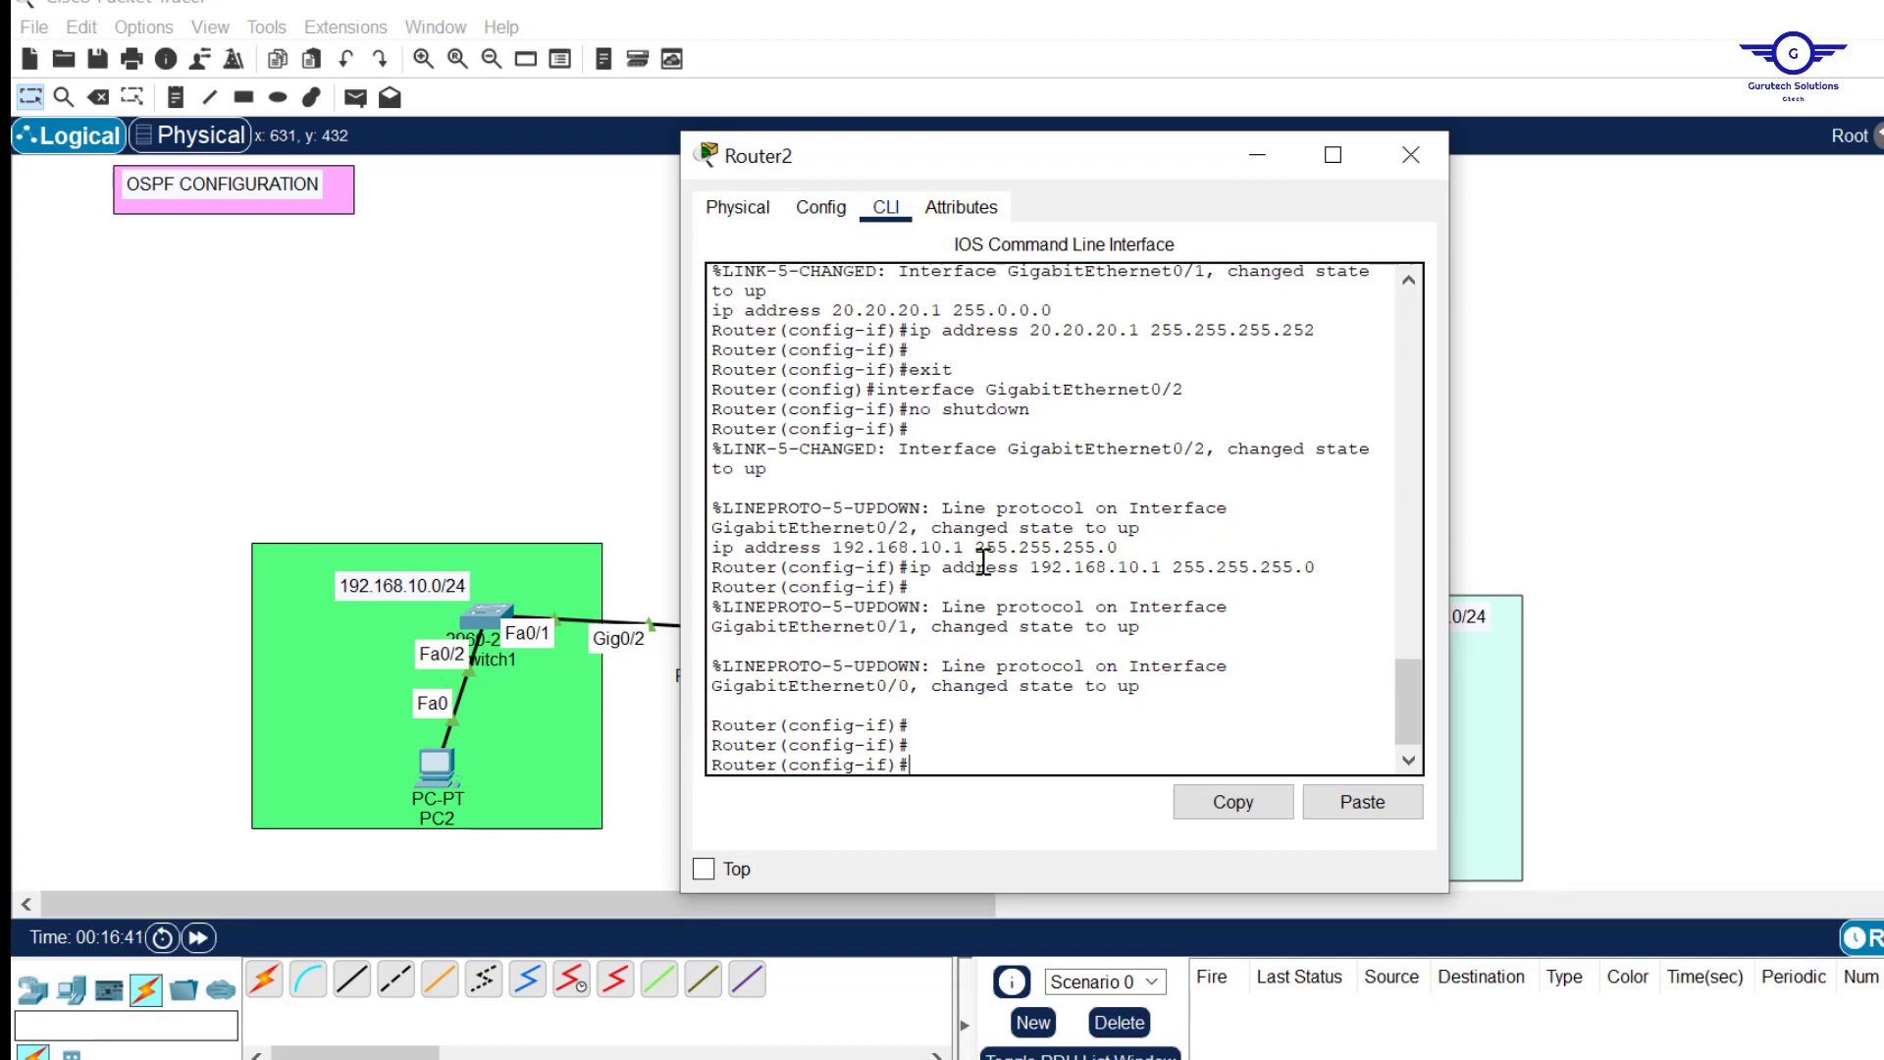
text(EX)
key(Return)
key(Return)
key(Return)
key(Return)
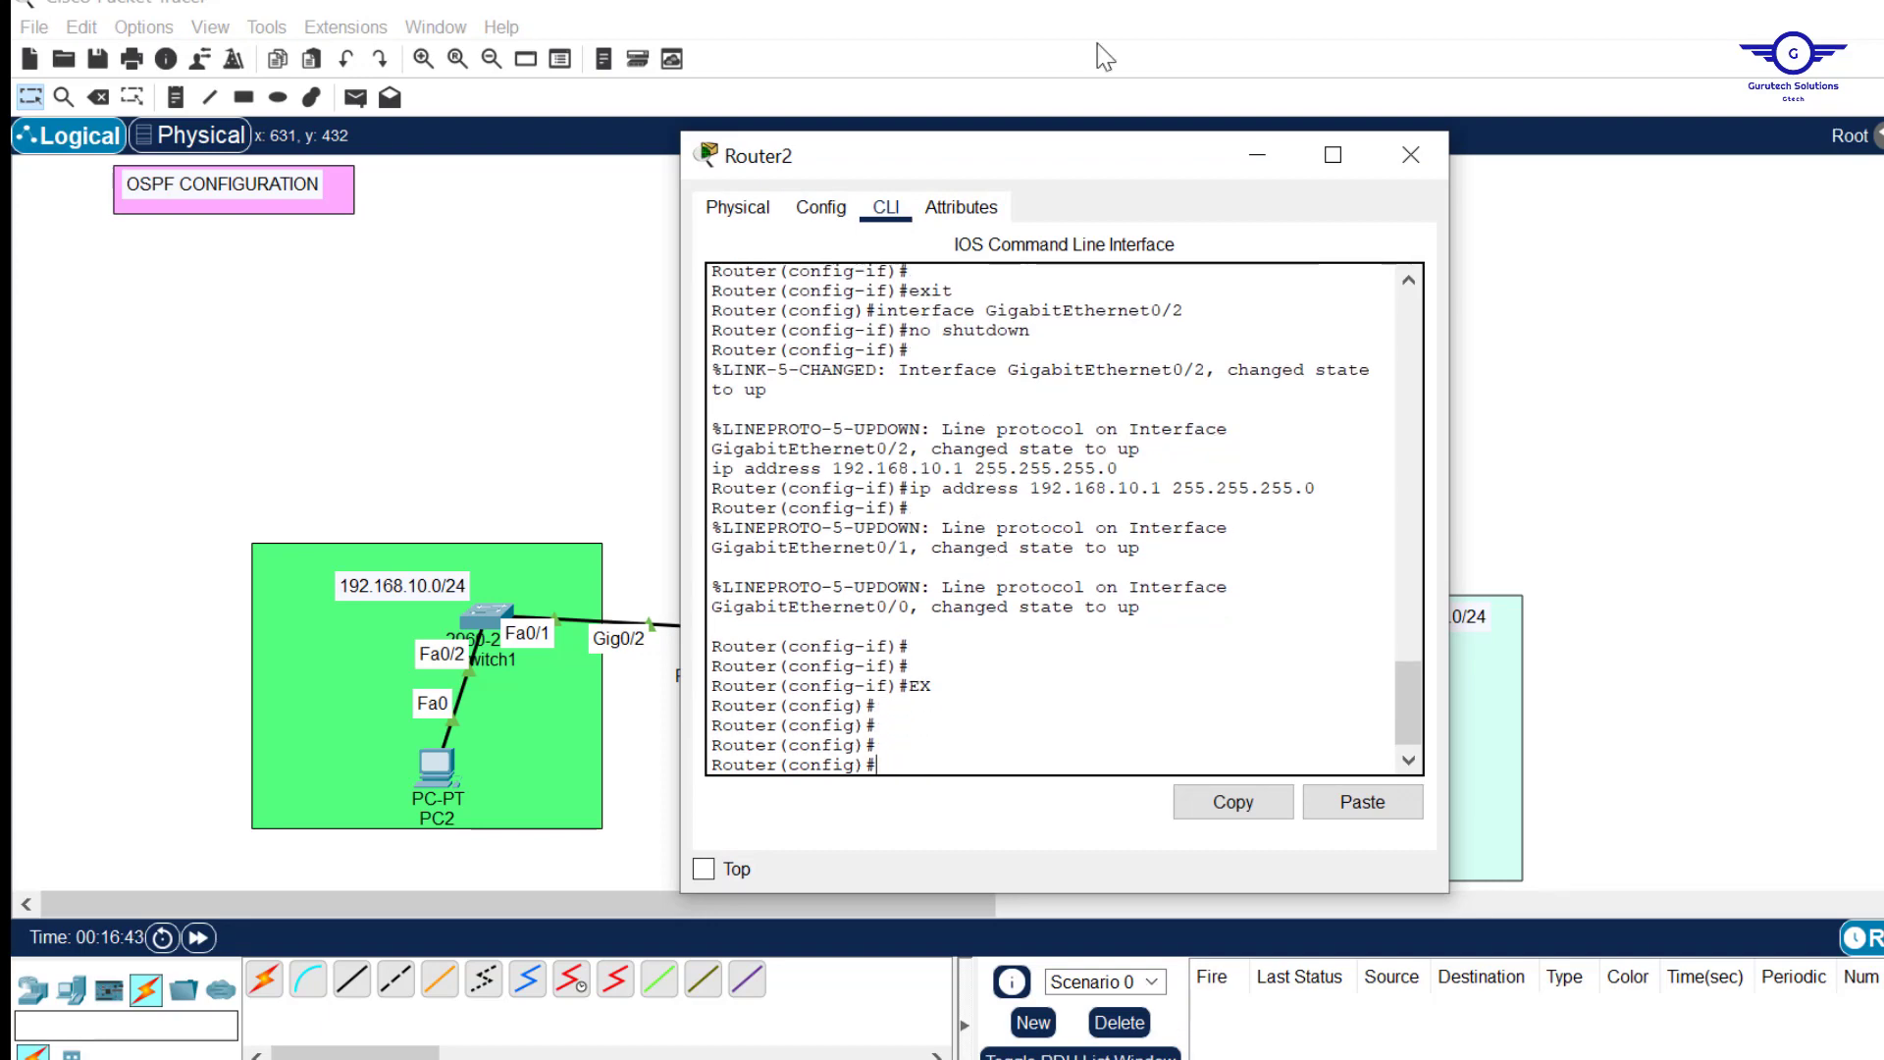
drag(1044, 167, 1447, 152)
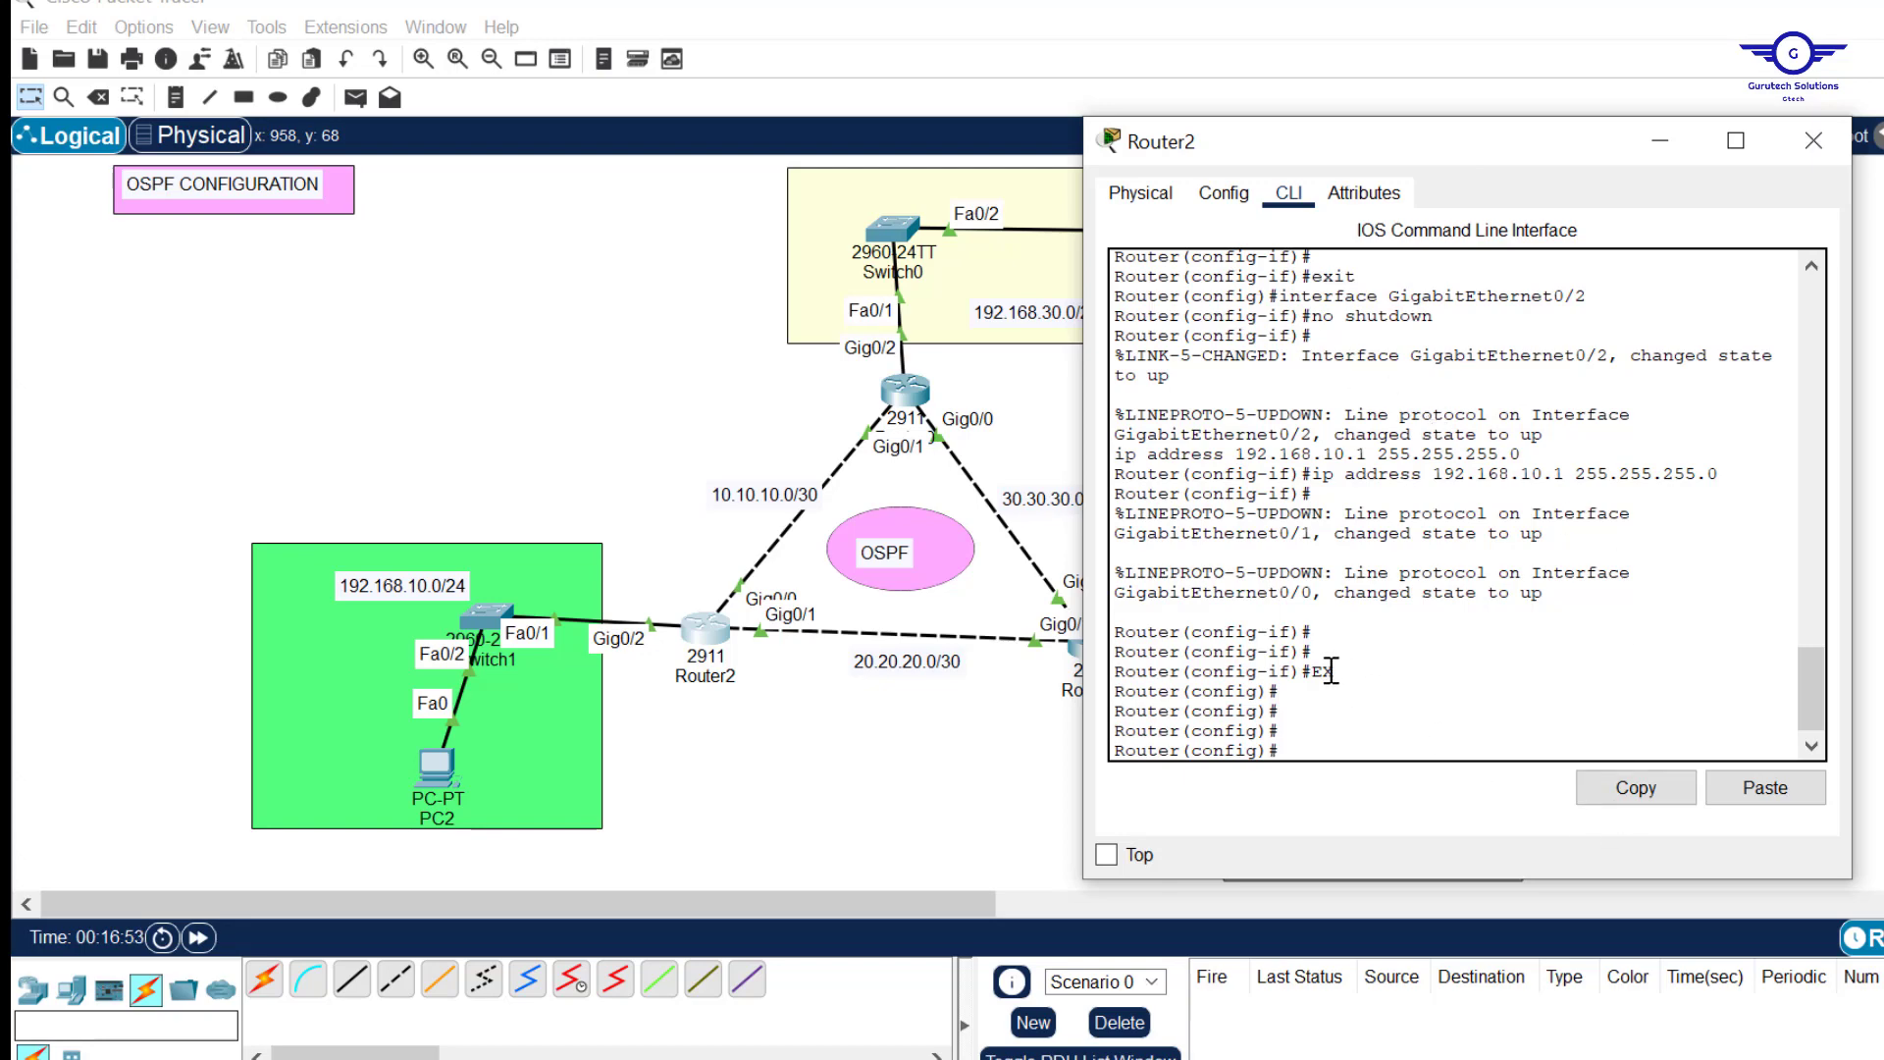
Start OSPF routing on Router2 with process ID 11 using the router ospf 11 command.
key(Caps_Lock)
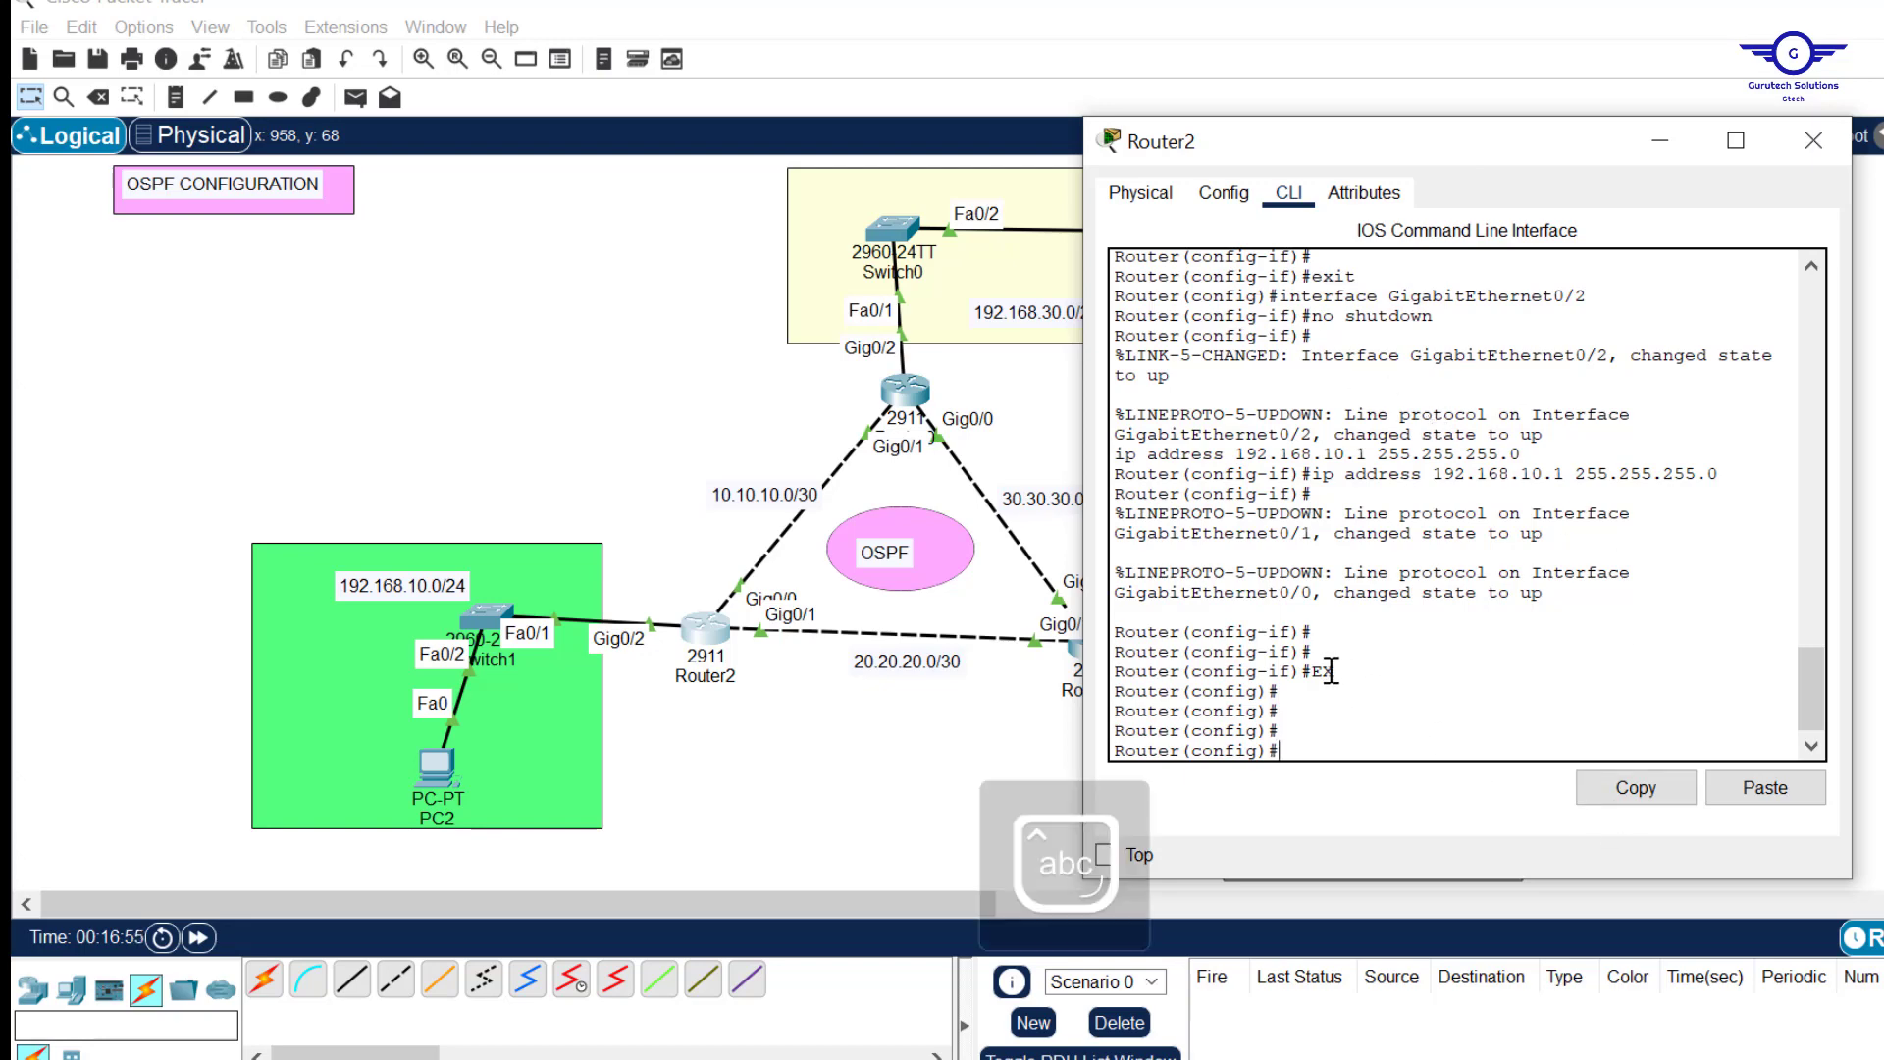
text(out)
key(Caps_Lock)
key(Tab)
key(Caps_Lock)
text(os)
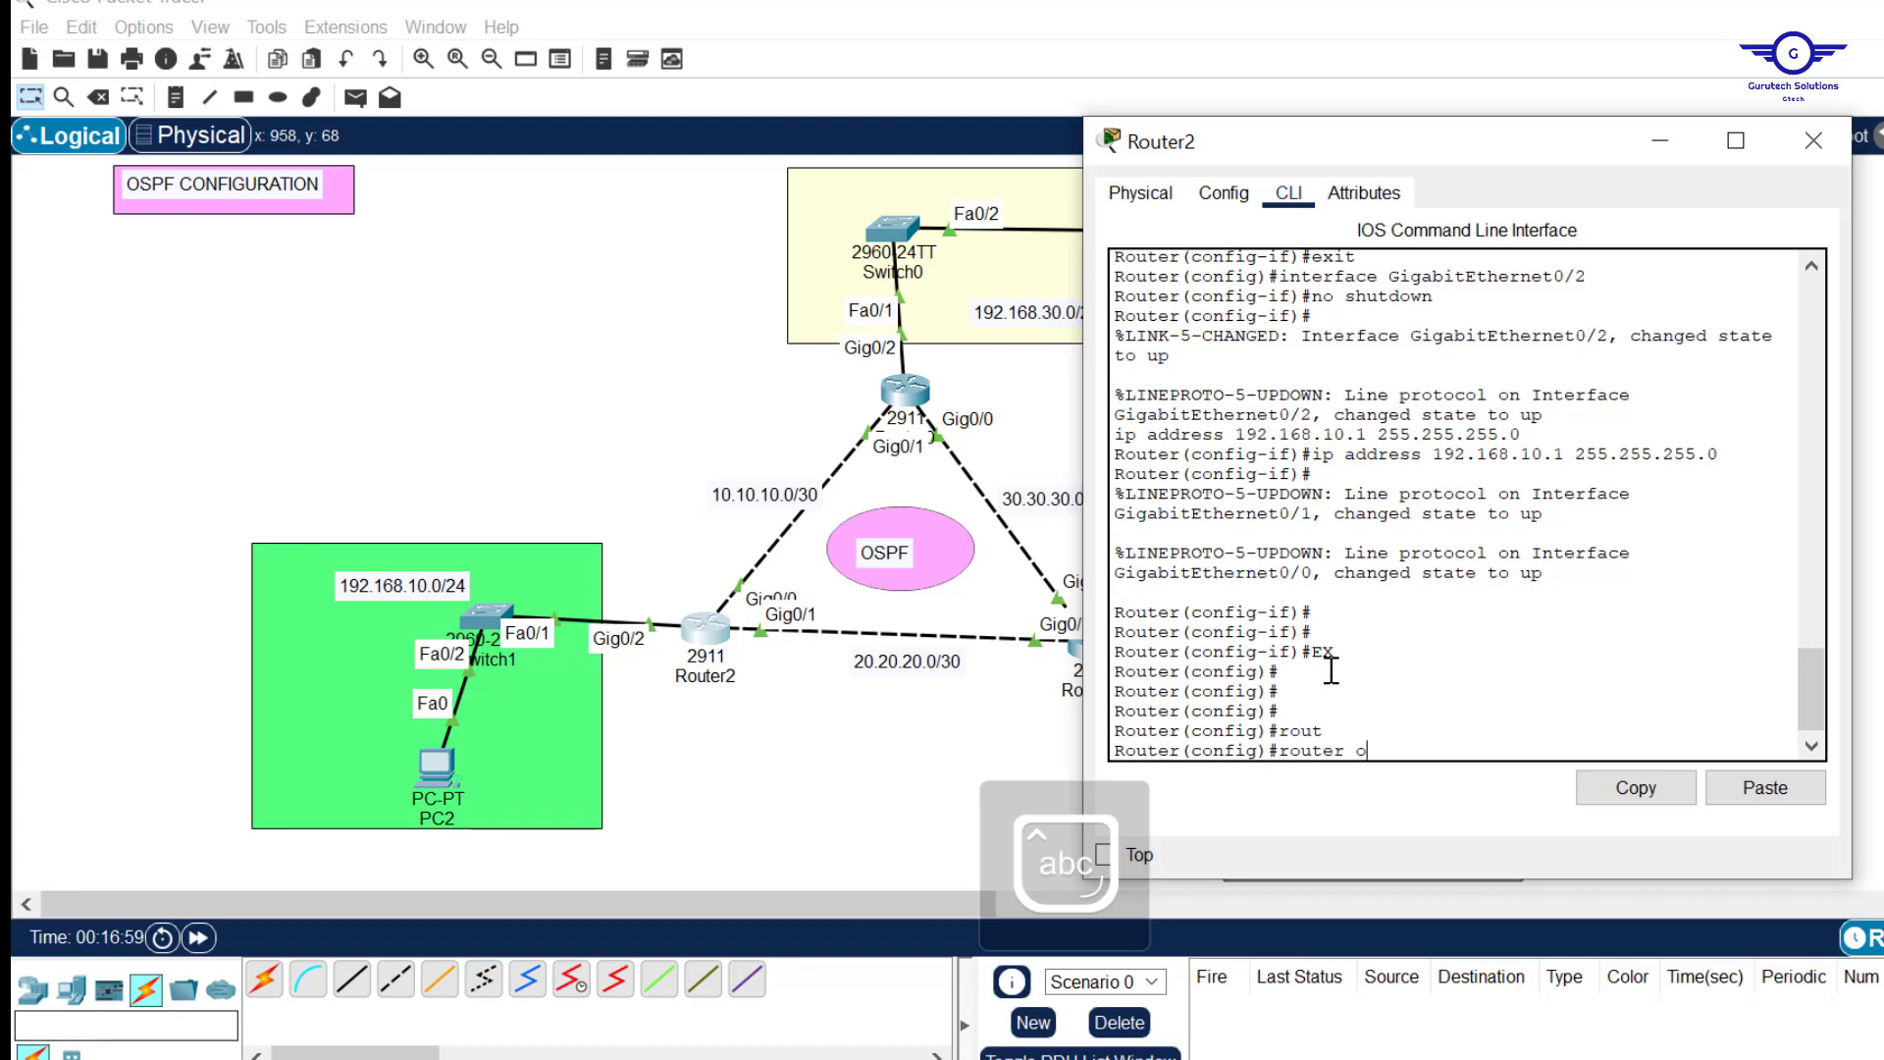
key(Tab)
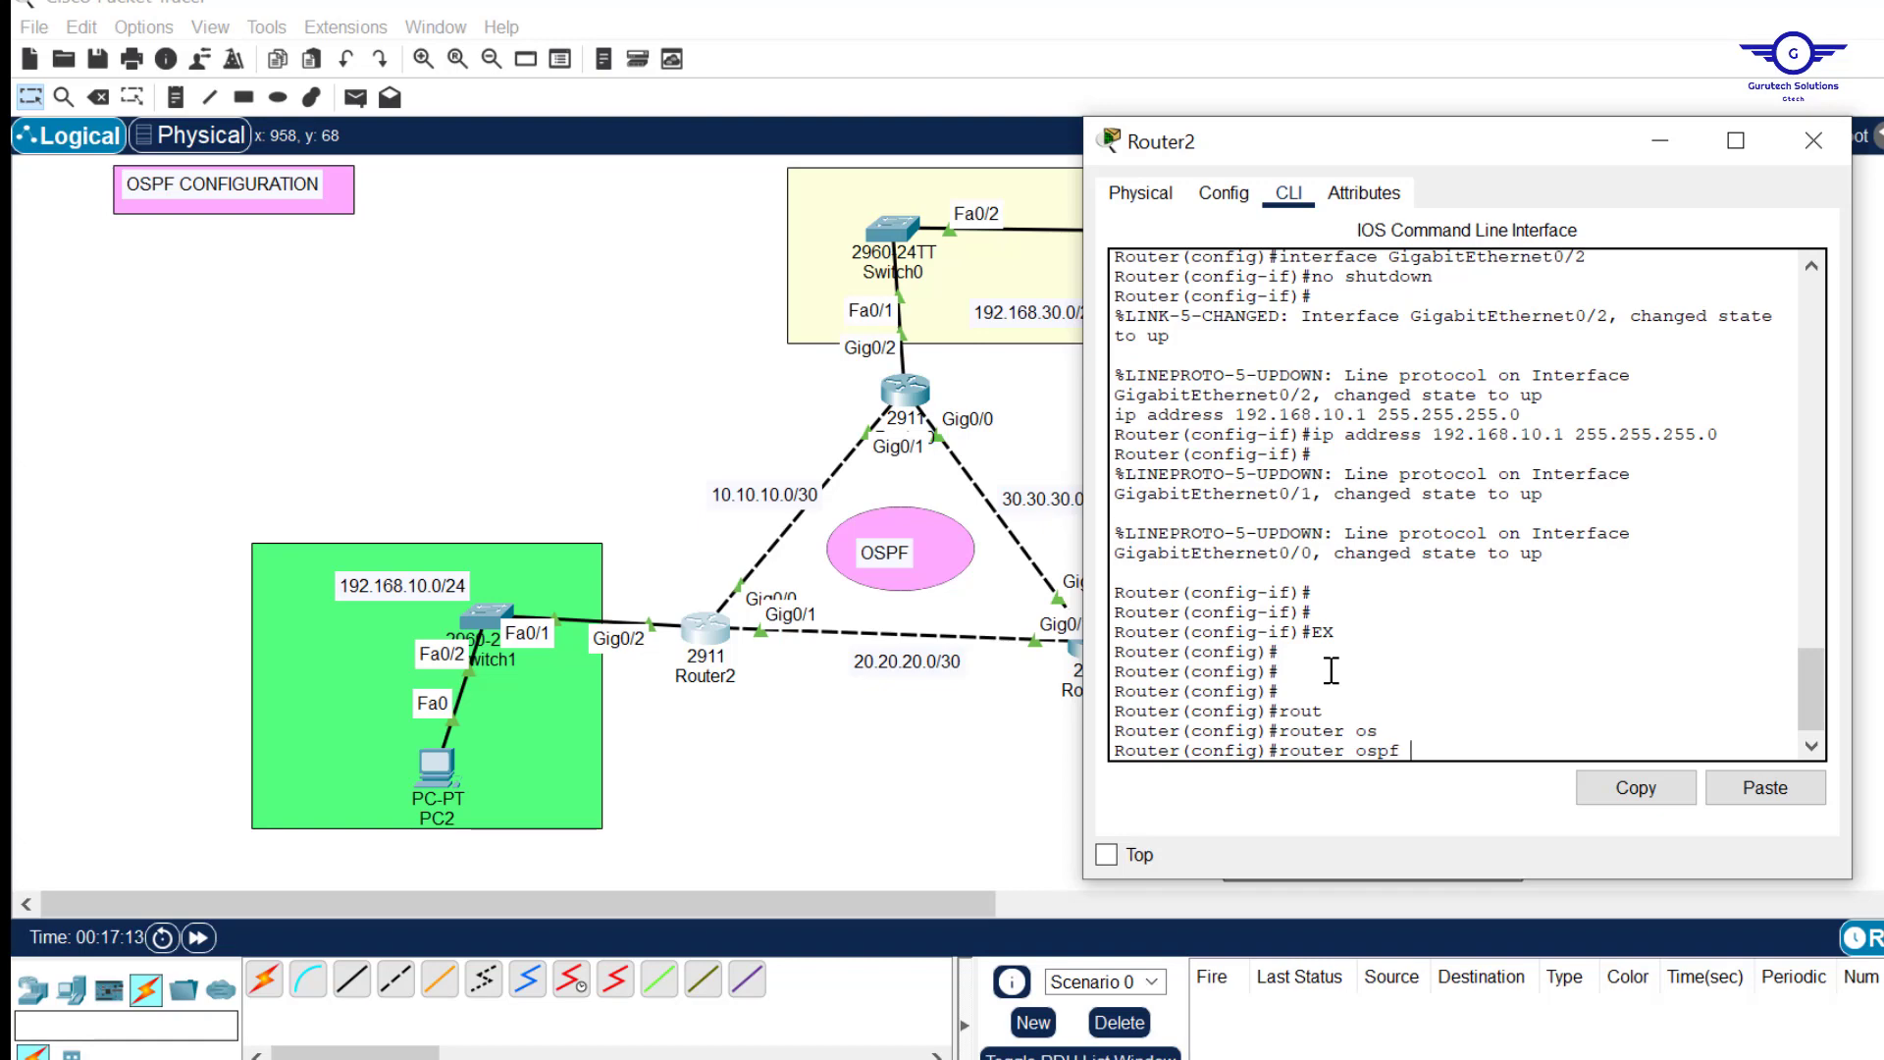
text(11)
key(Return)
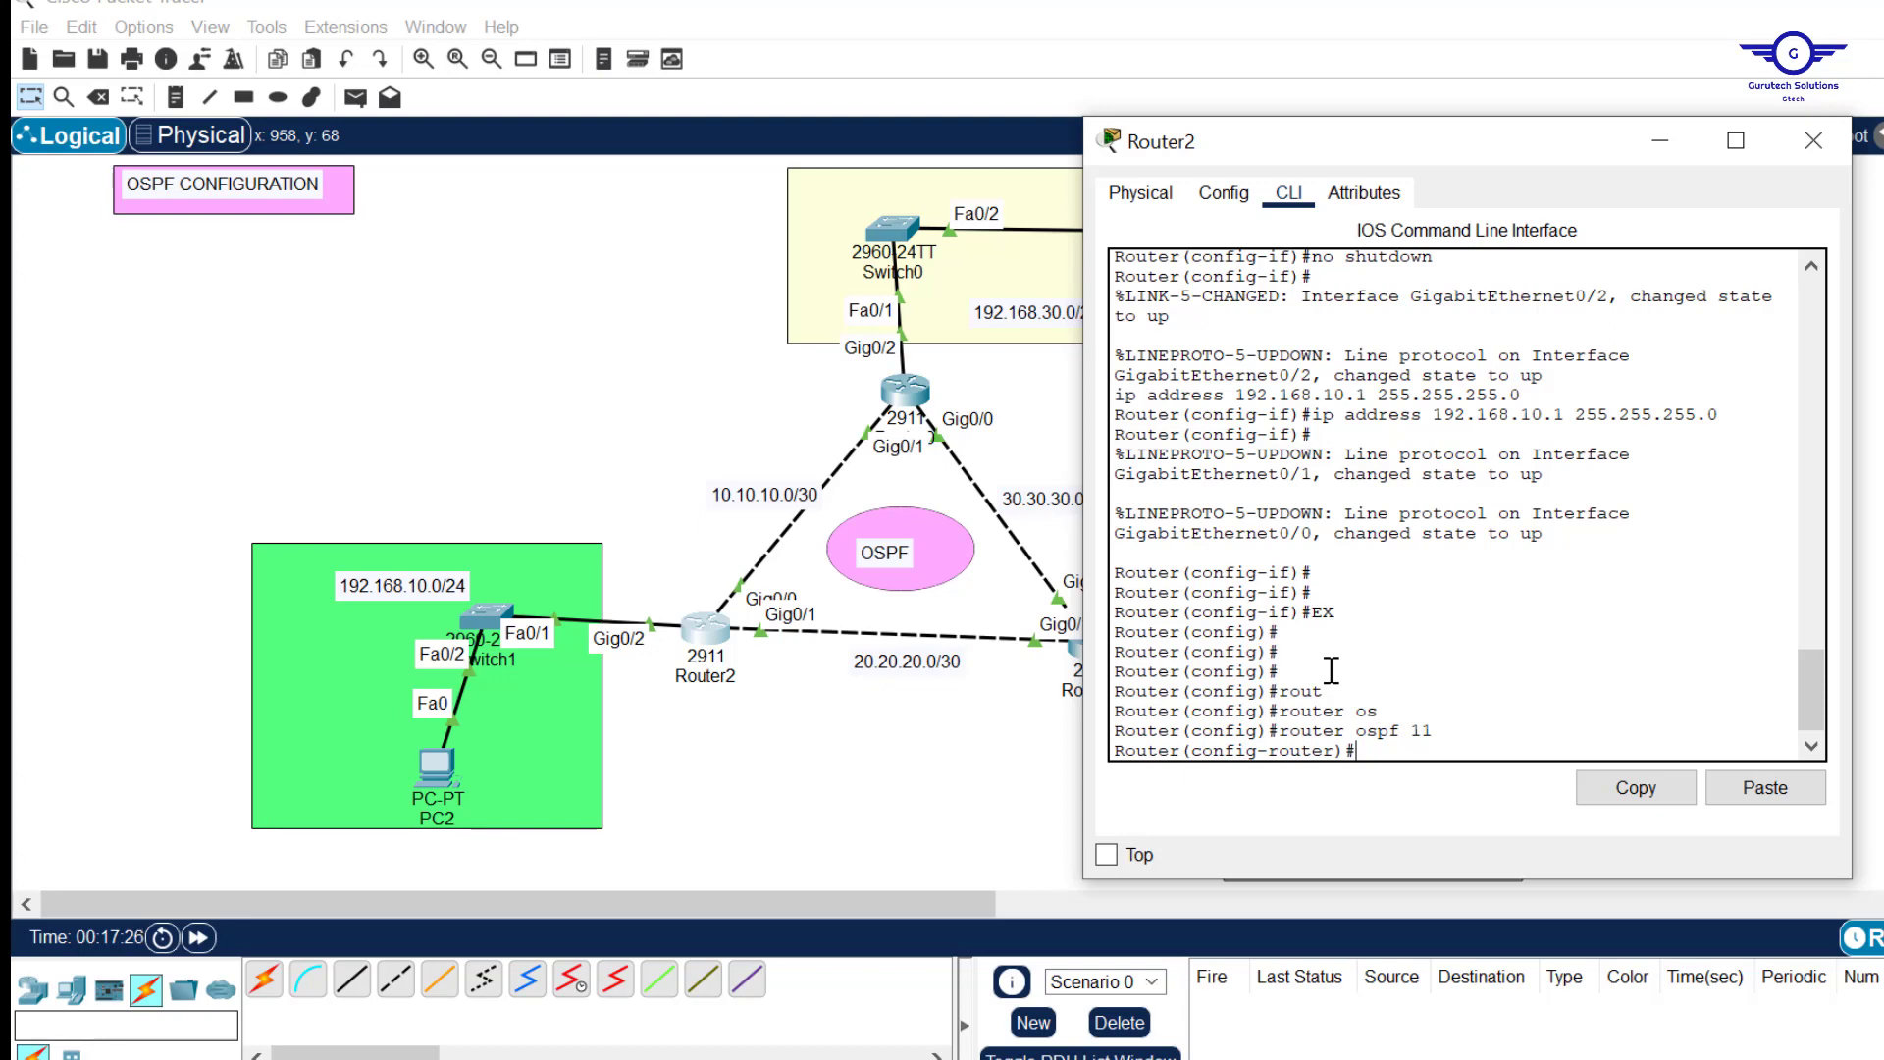
Set Router2's OSPF router ID to 1.1.1.1.
text(rout)
key(Tab)
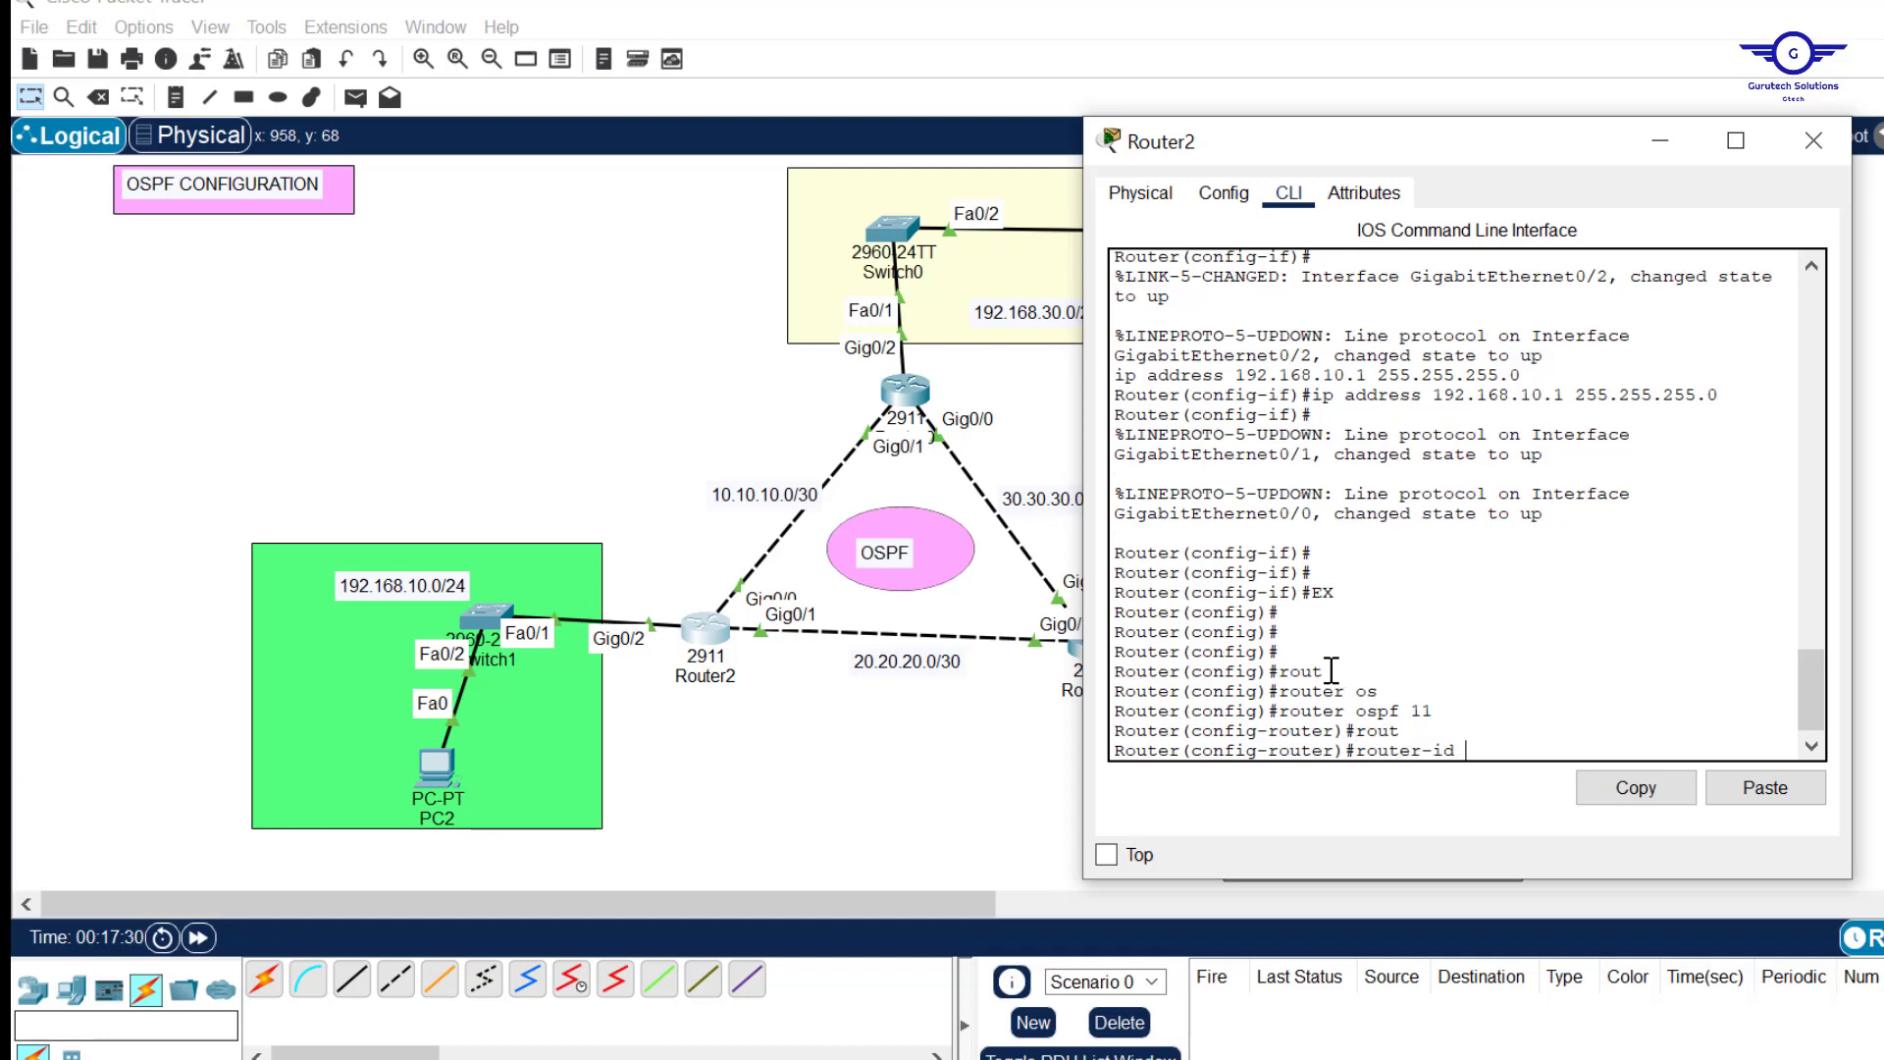
text(1.1.1.1)
drag(1556, 748, 1467, 755)
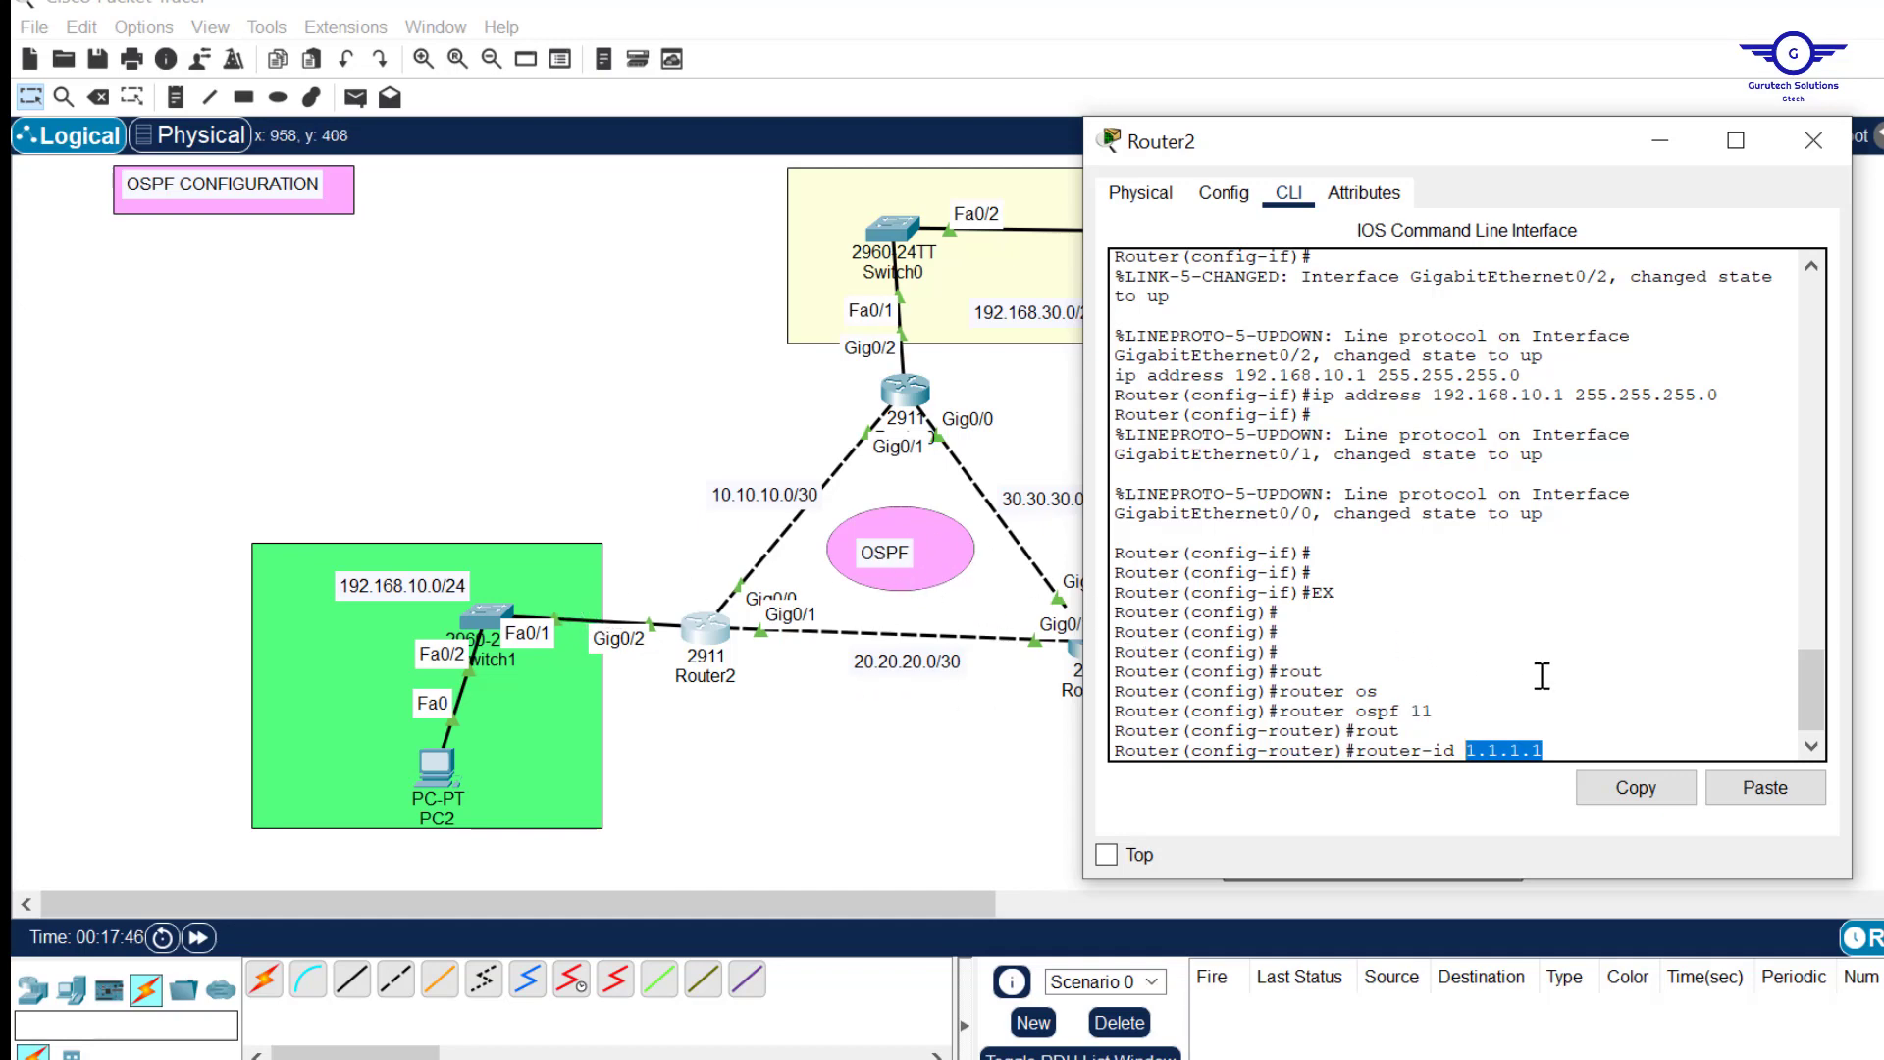
click(1567, 738)
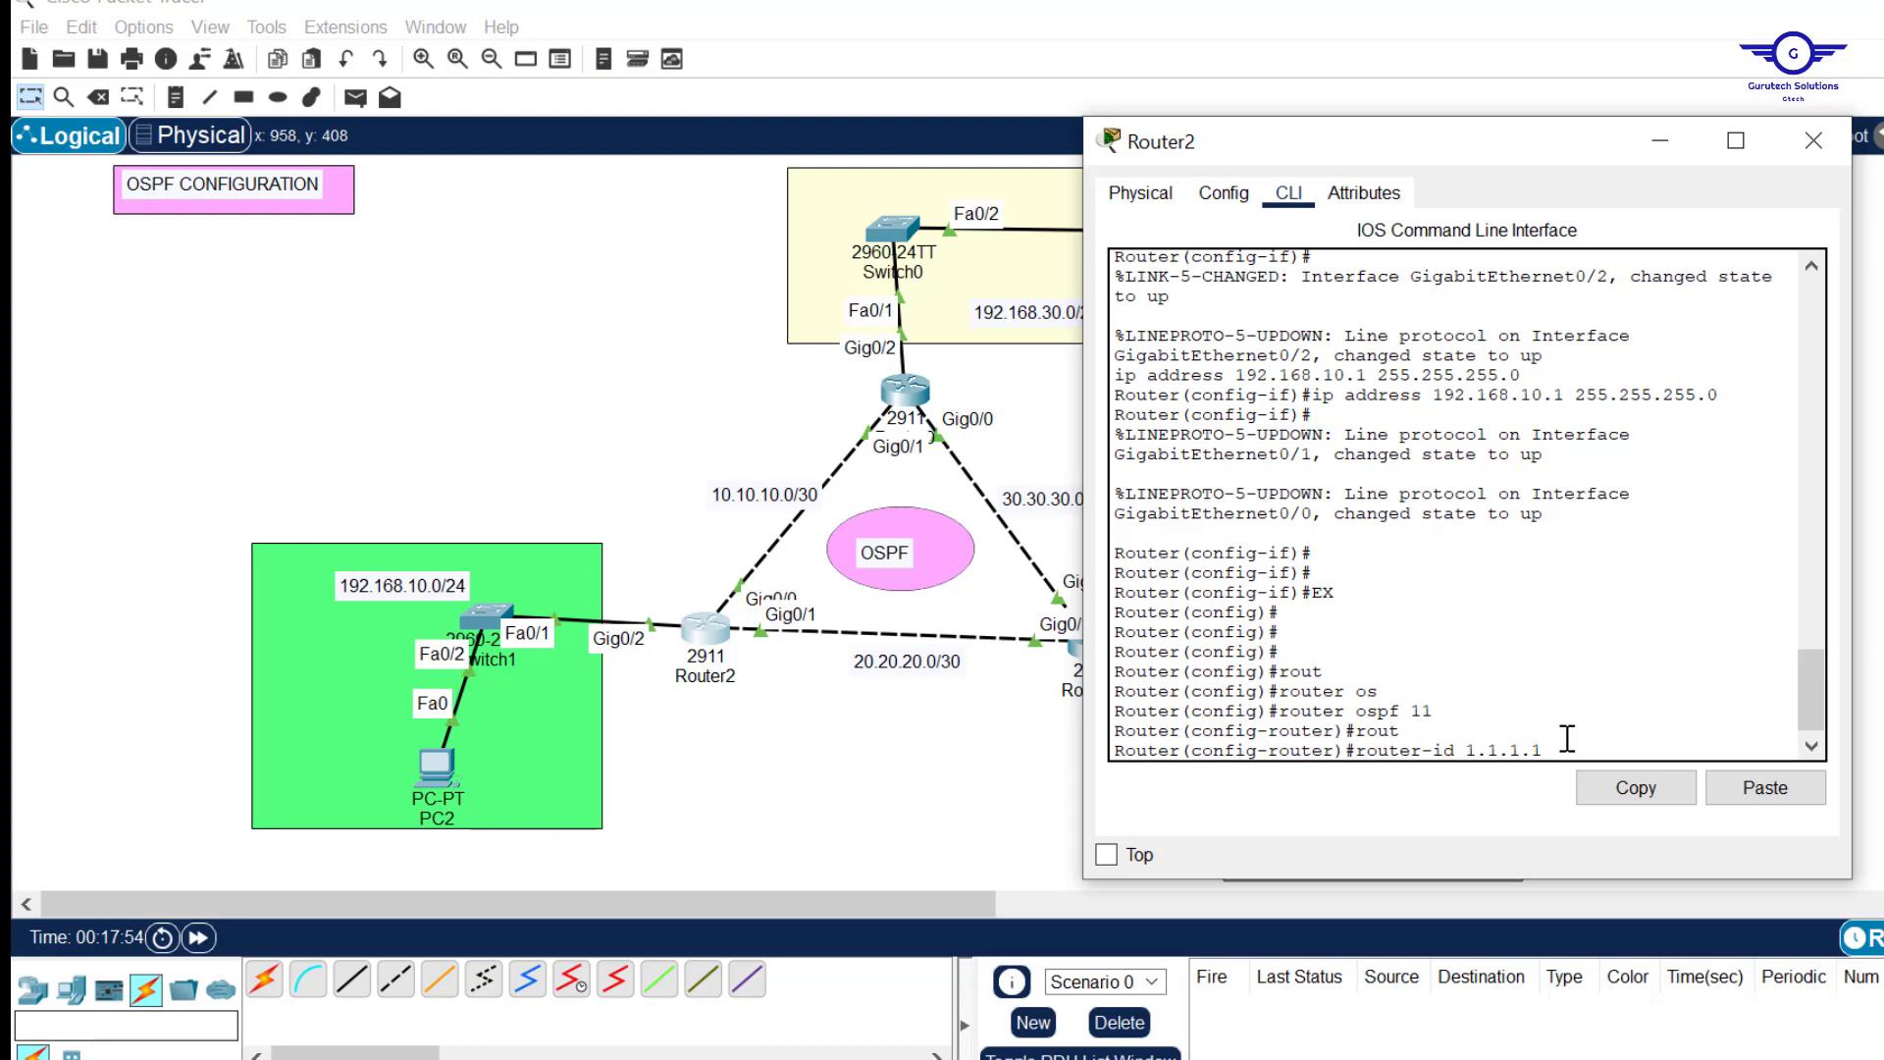
key(Return)
drag(1544, 731, 1472, 732)
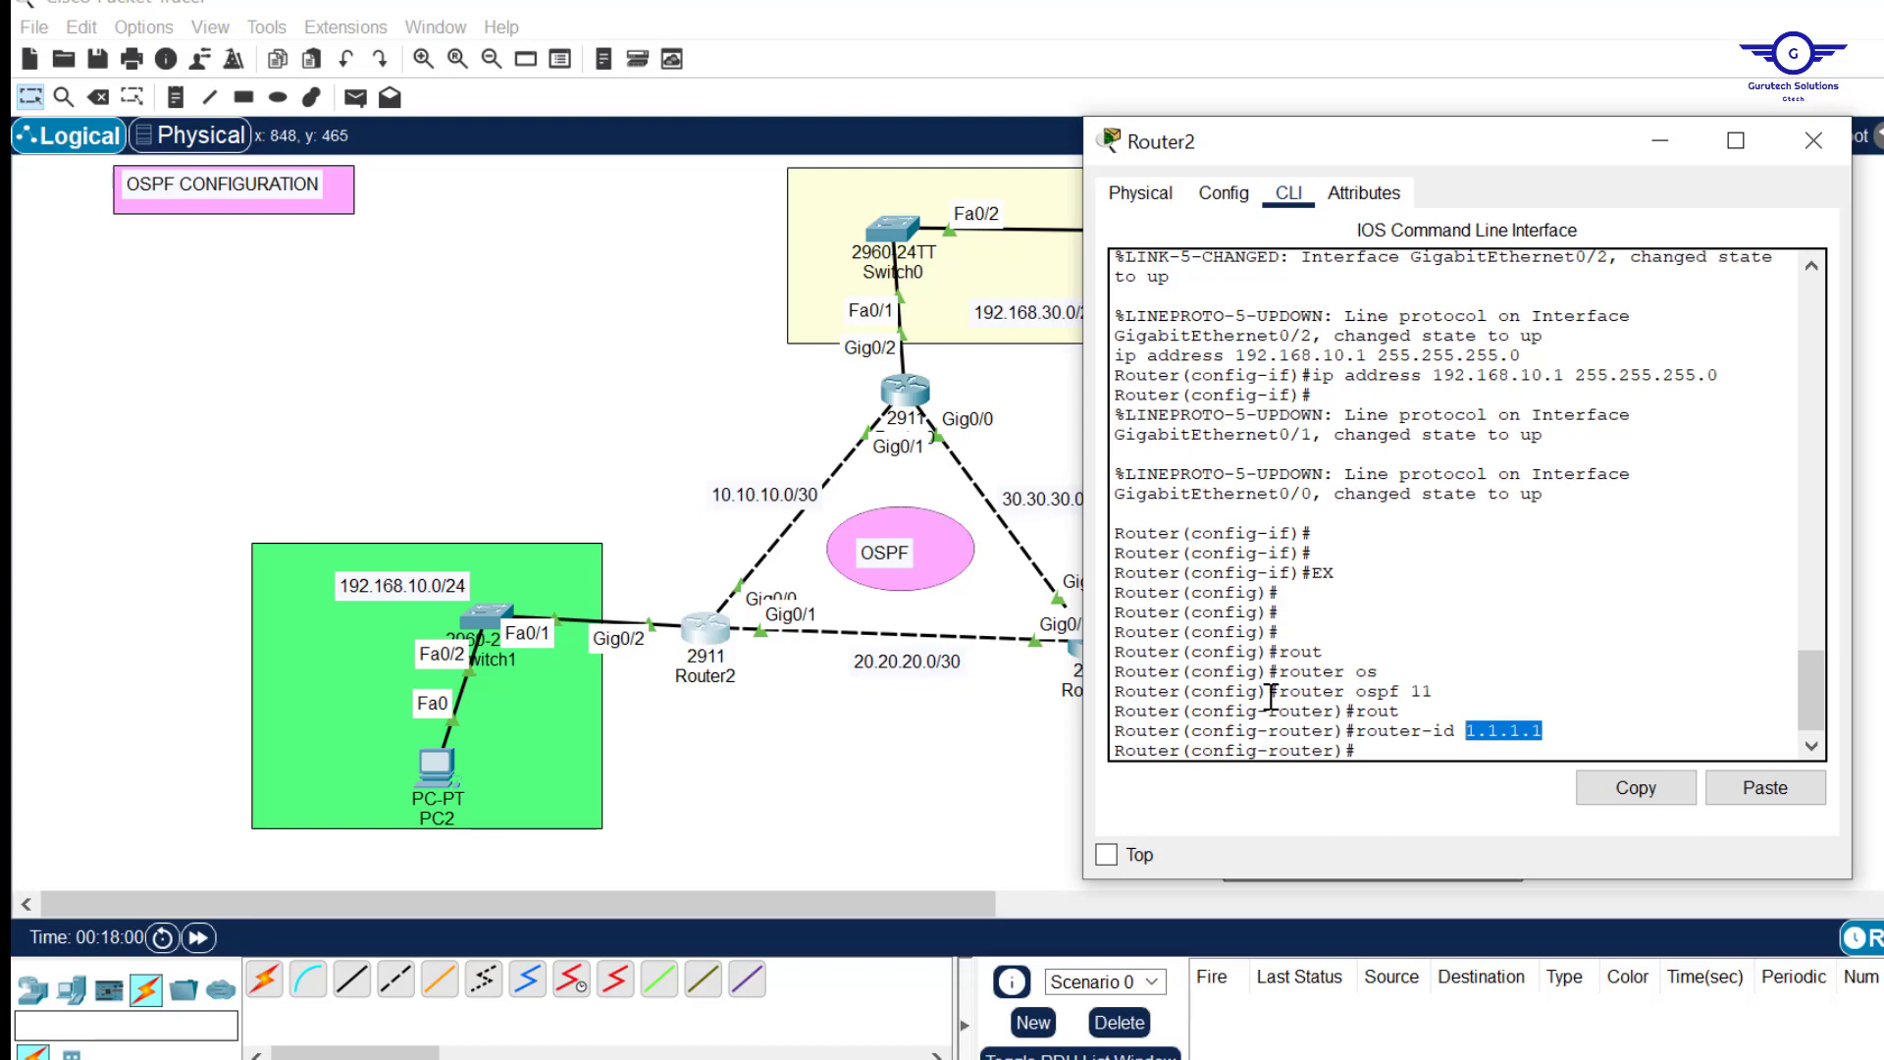
click(1556, 730)
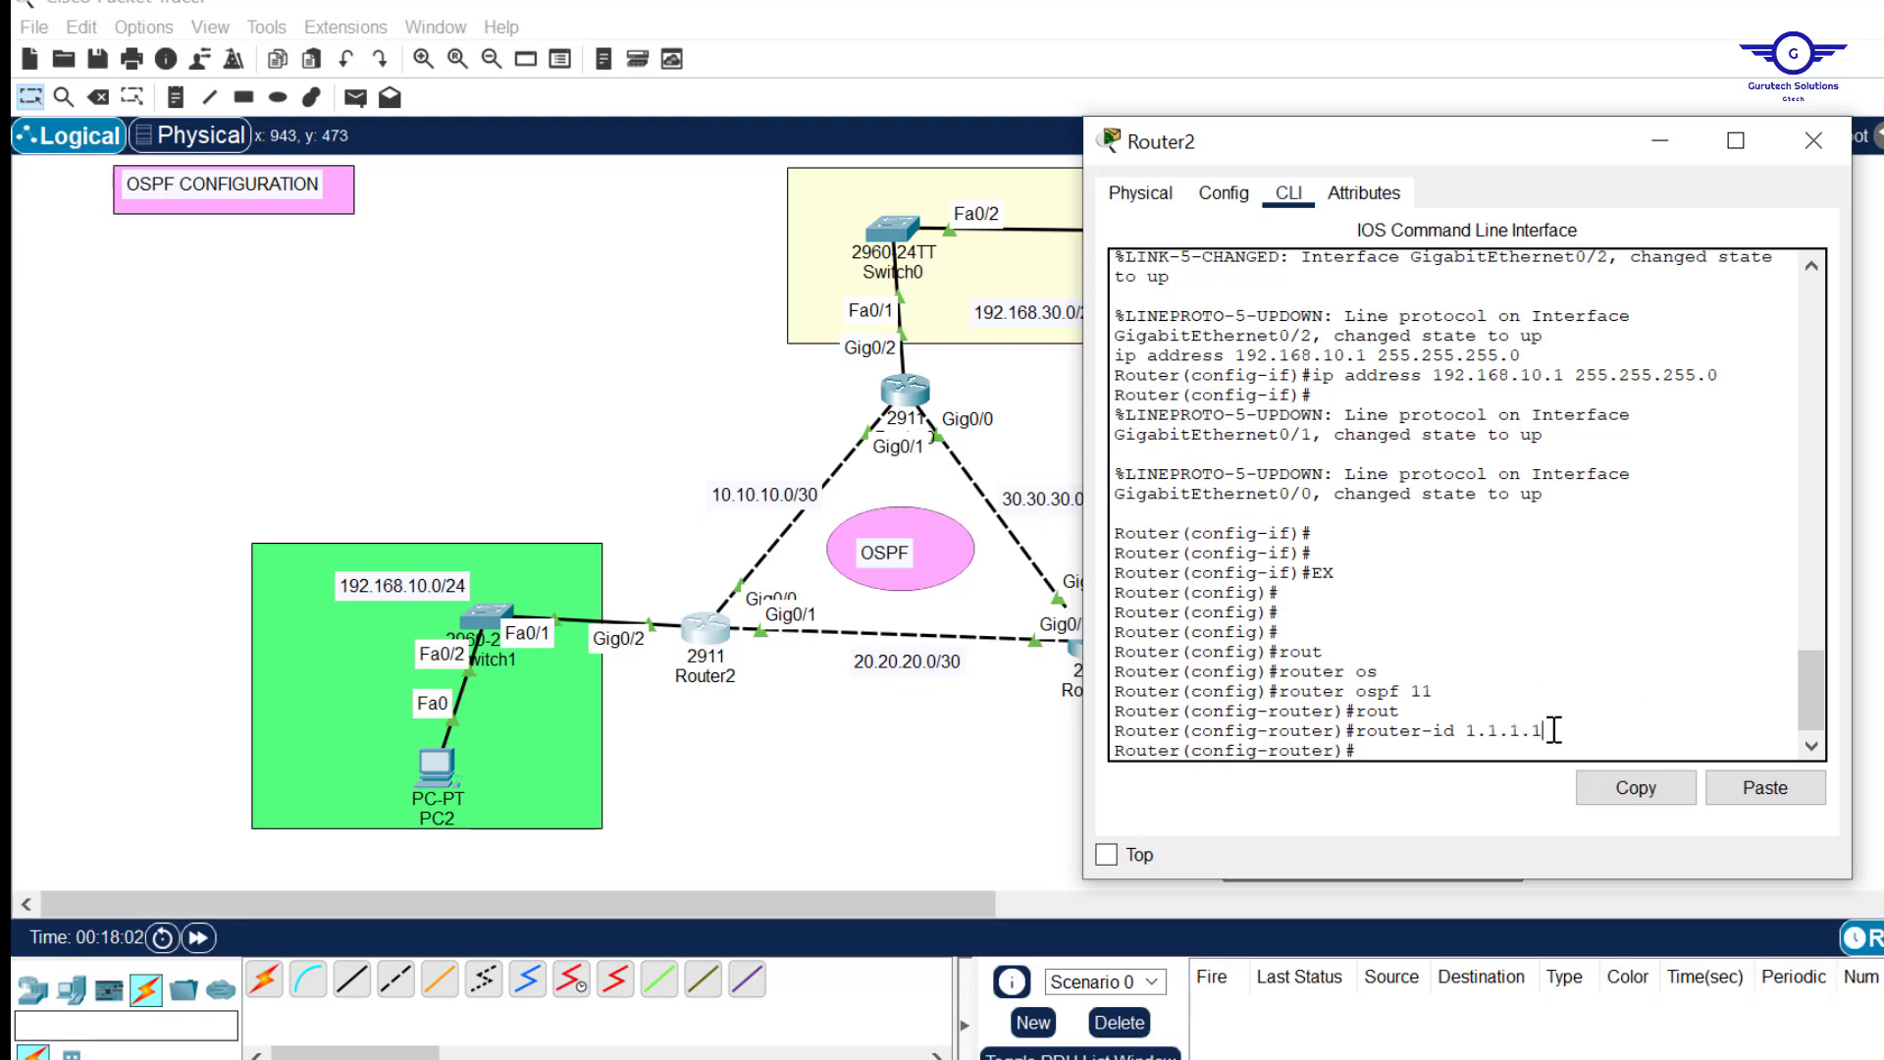
drag(1556, 730, 1468, 736)
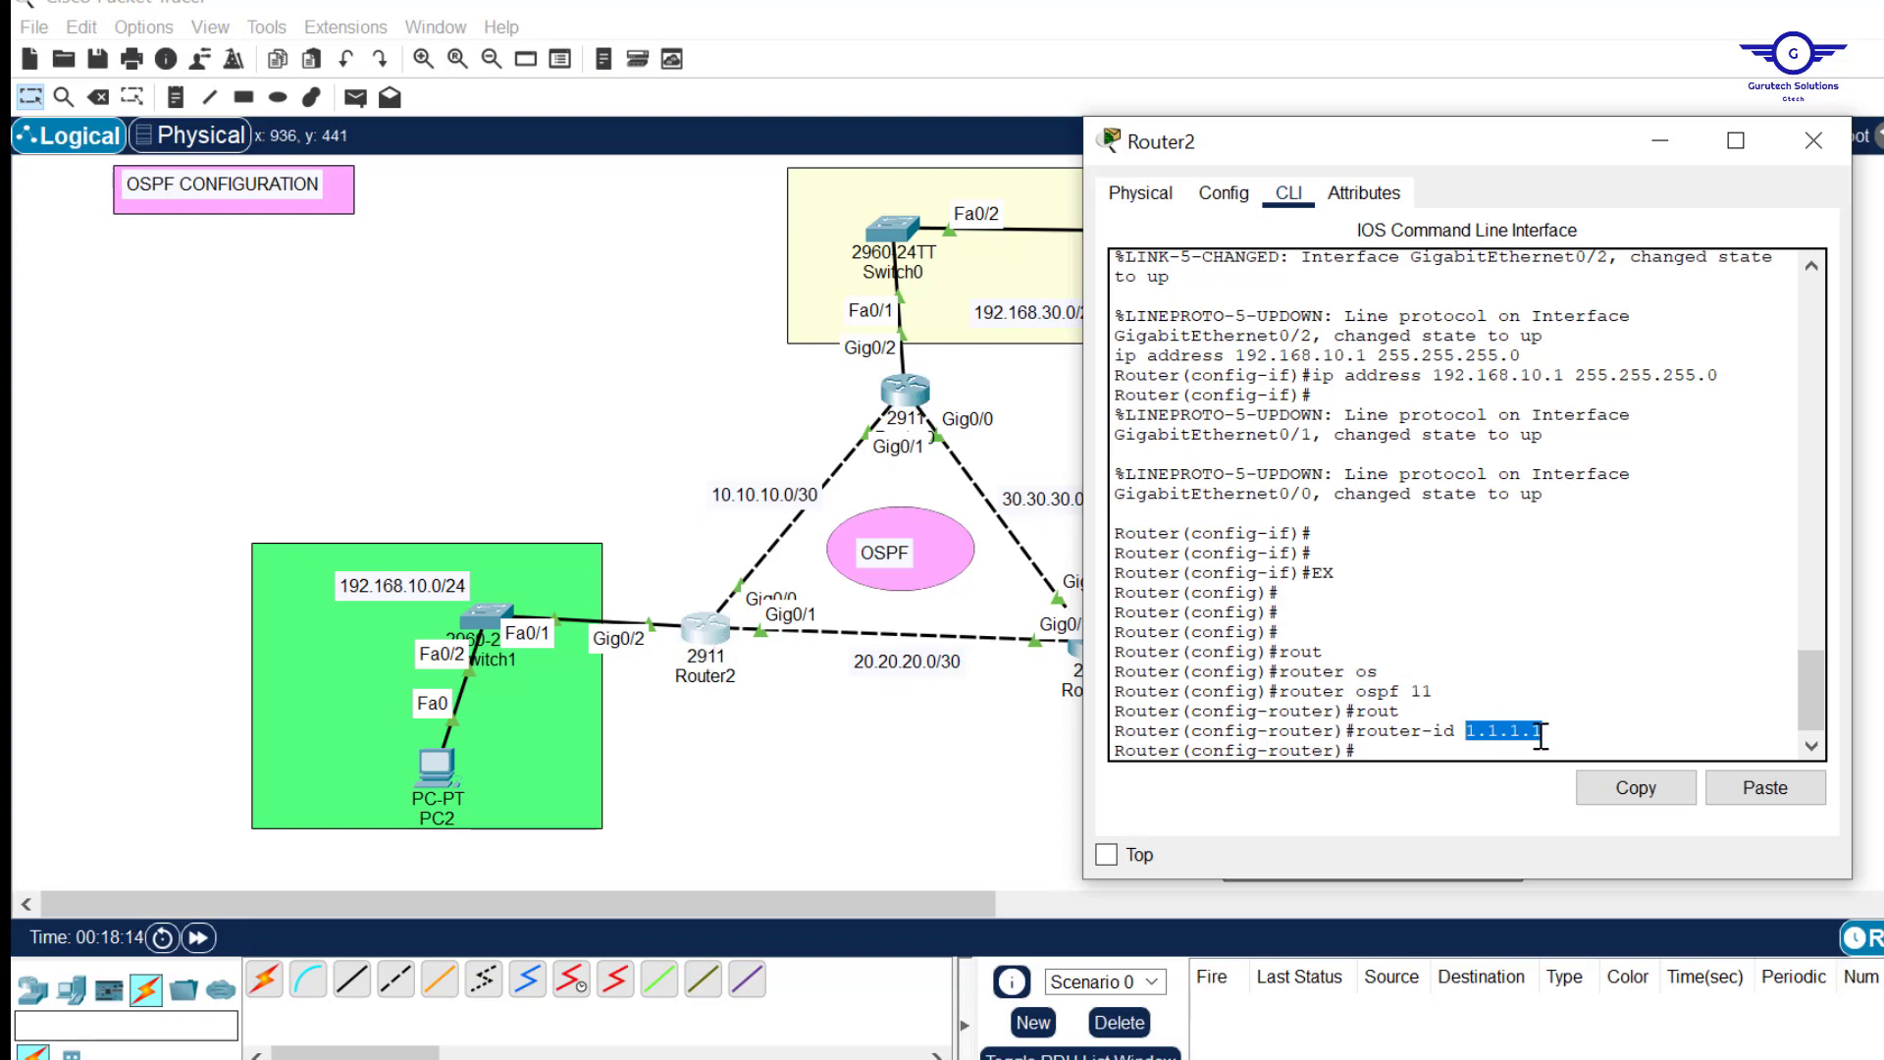
click(1420, 730)
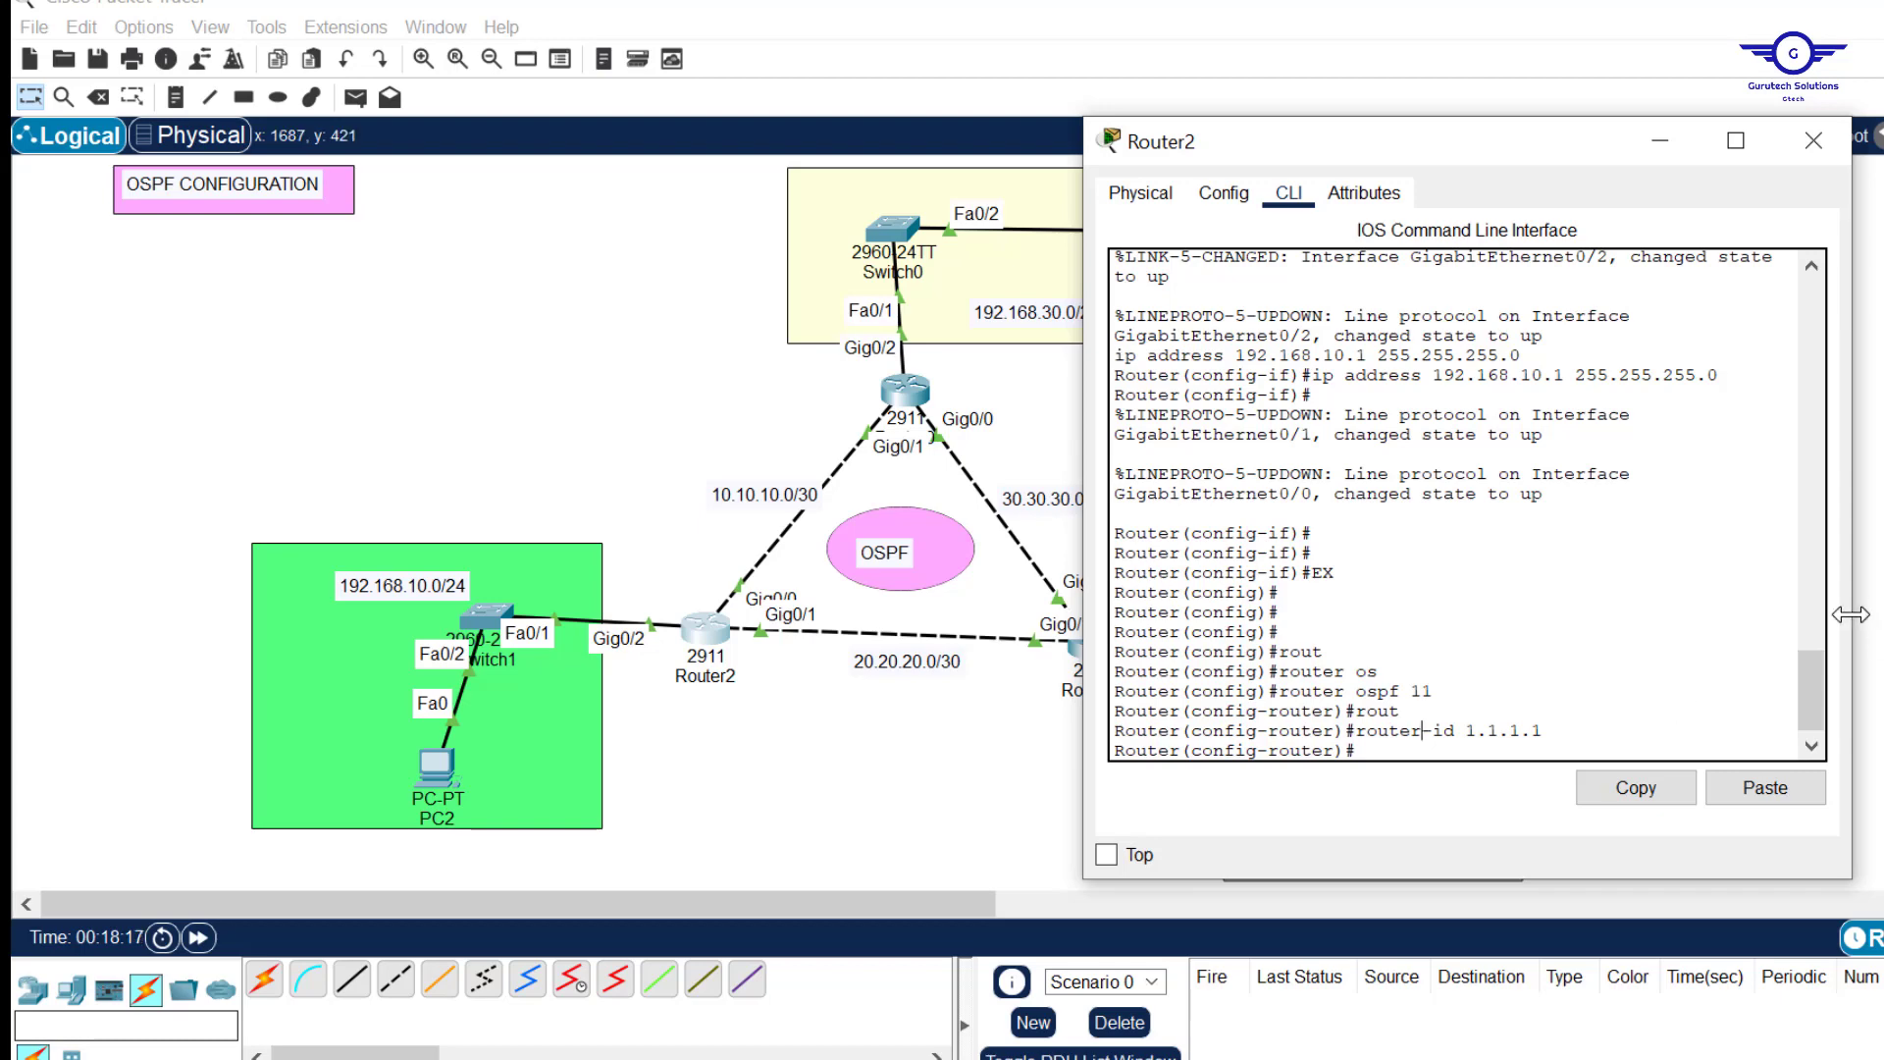
Widen the Router2 window and advertise network 192.168.10.0 with wildcard mask 0.0.0.255 in OSPF area 0.
drag(1851, 614, 1882, 614)
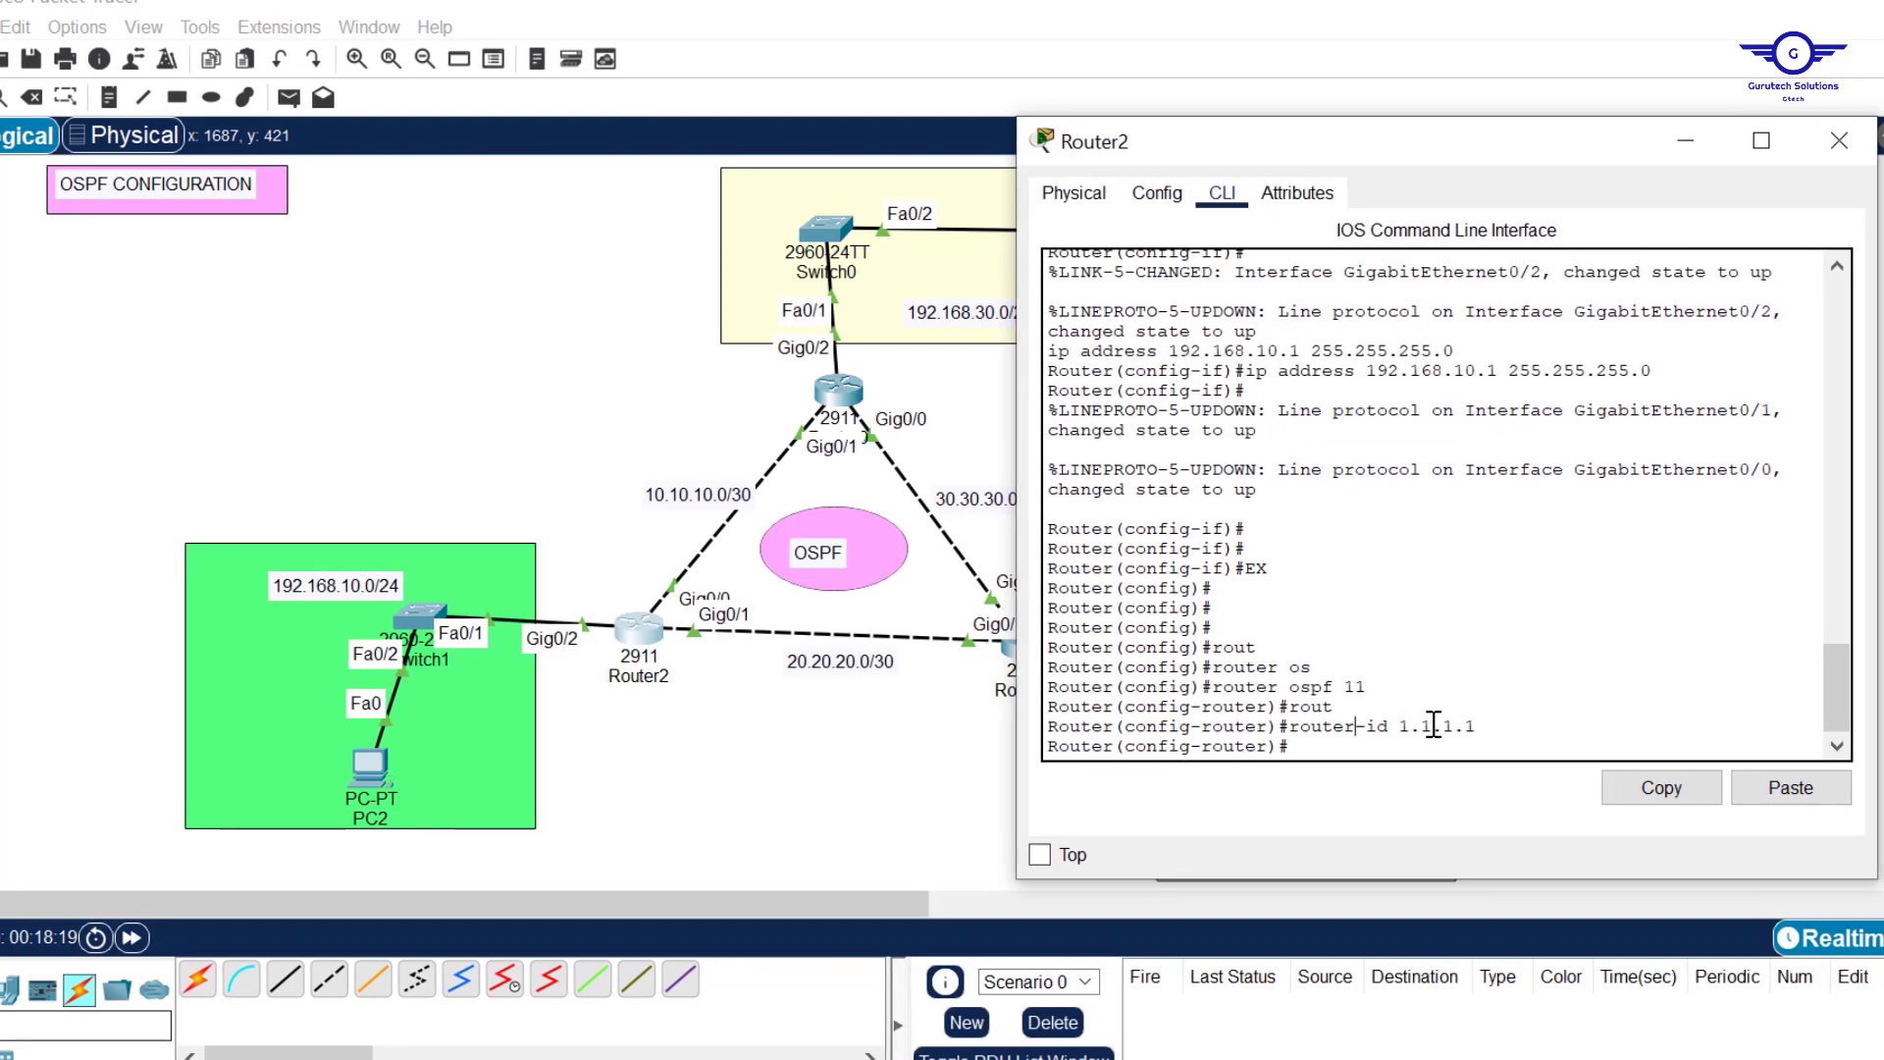
text(net)
key(Tab)
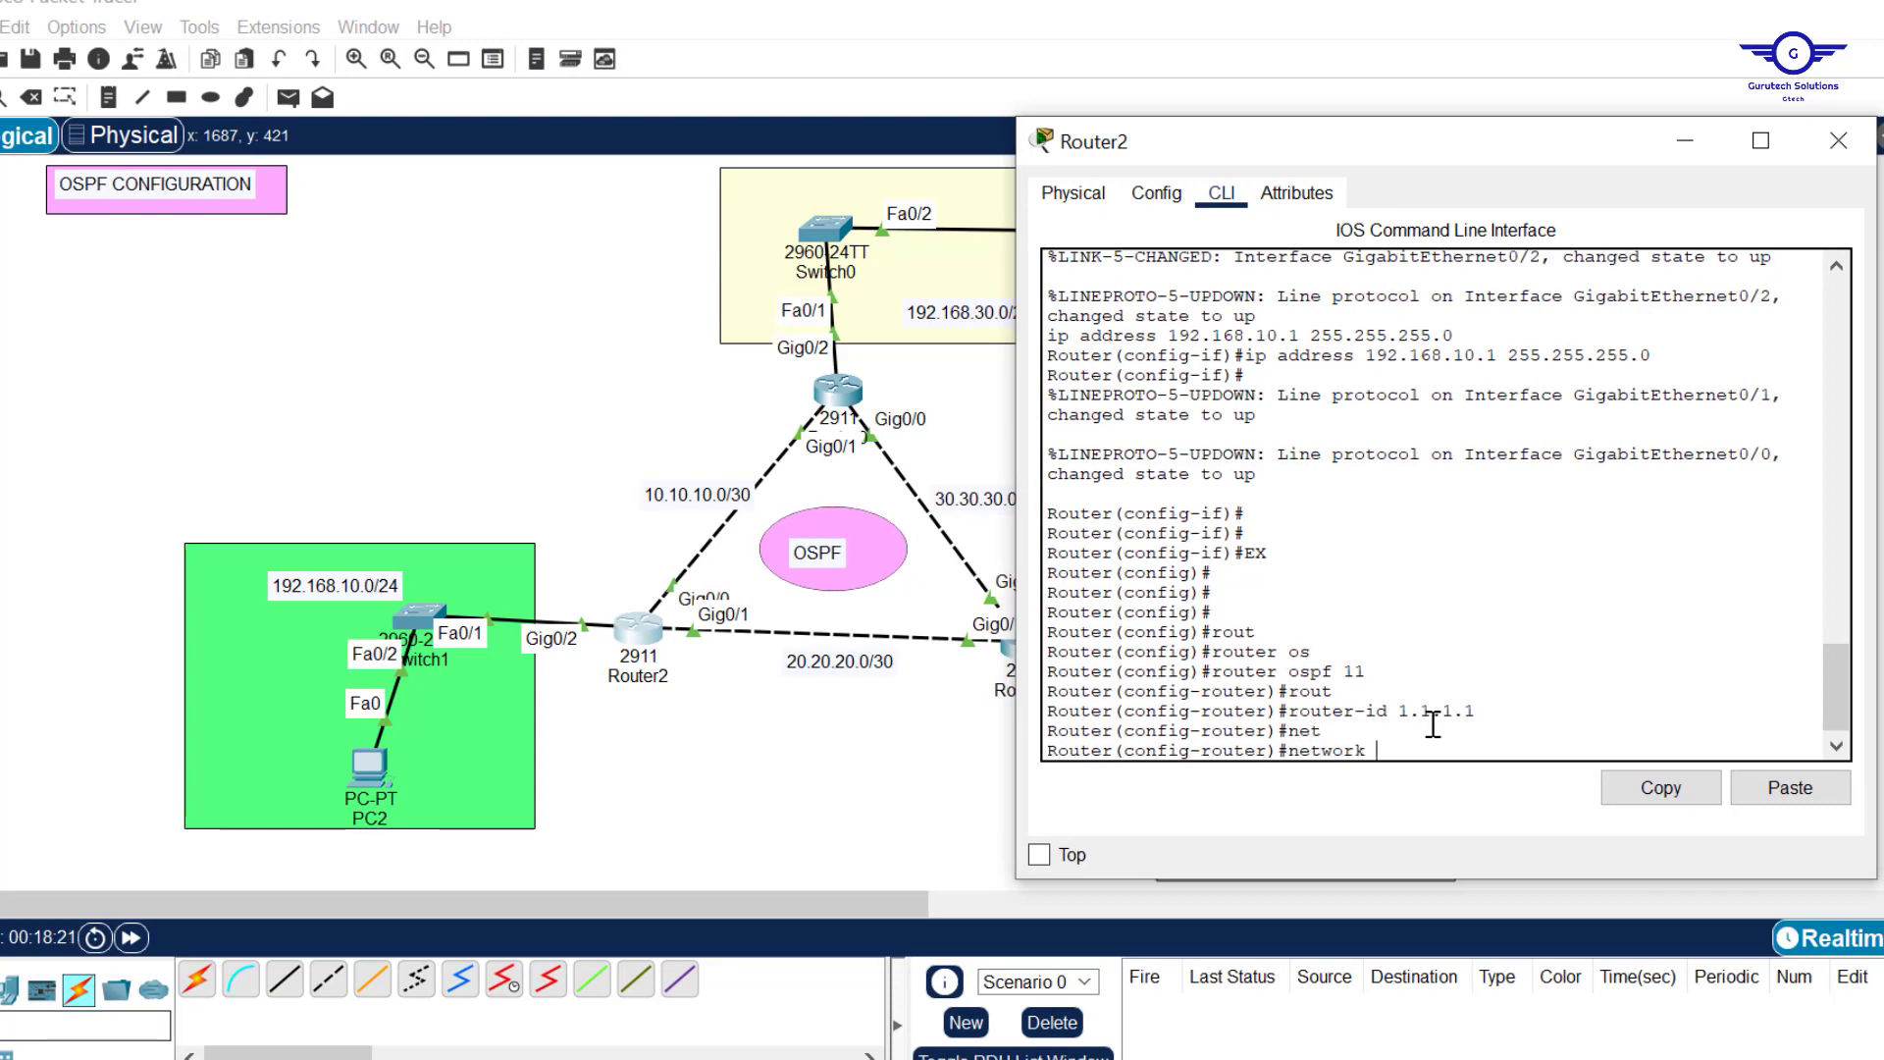
text(192.168.10.0)
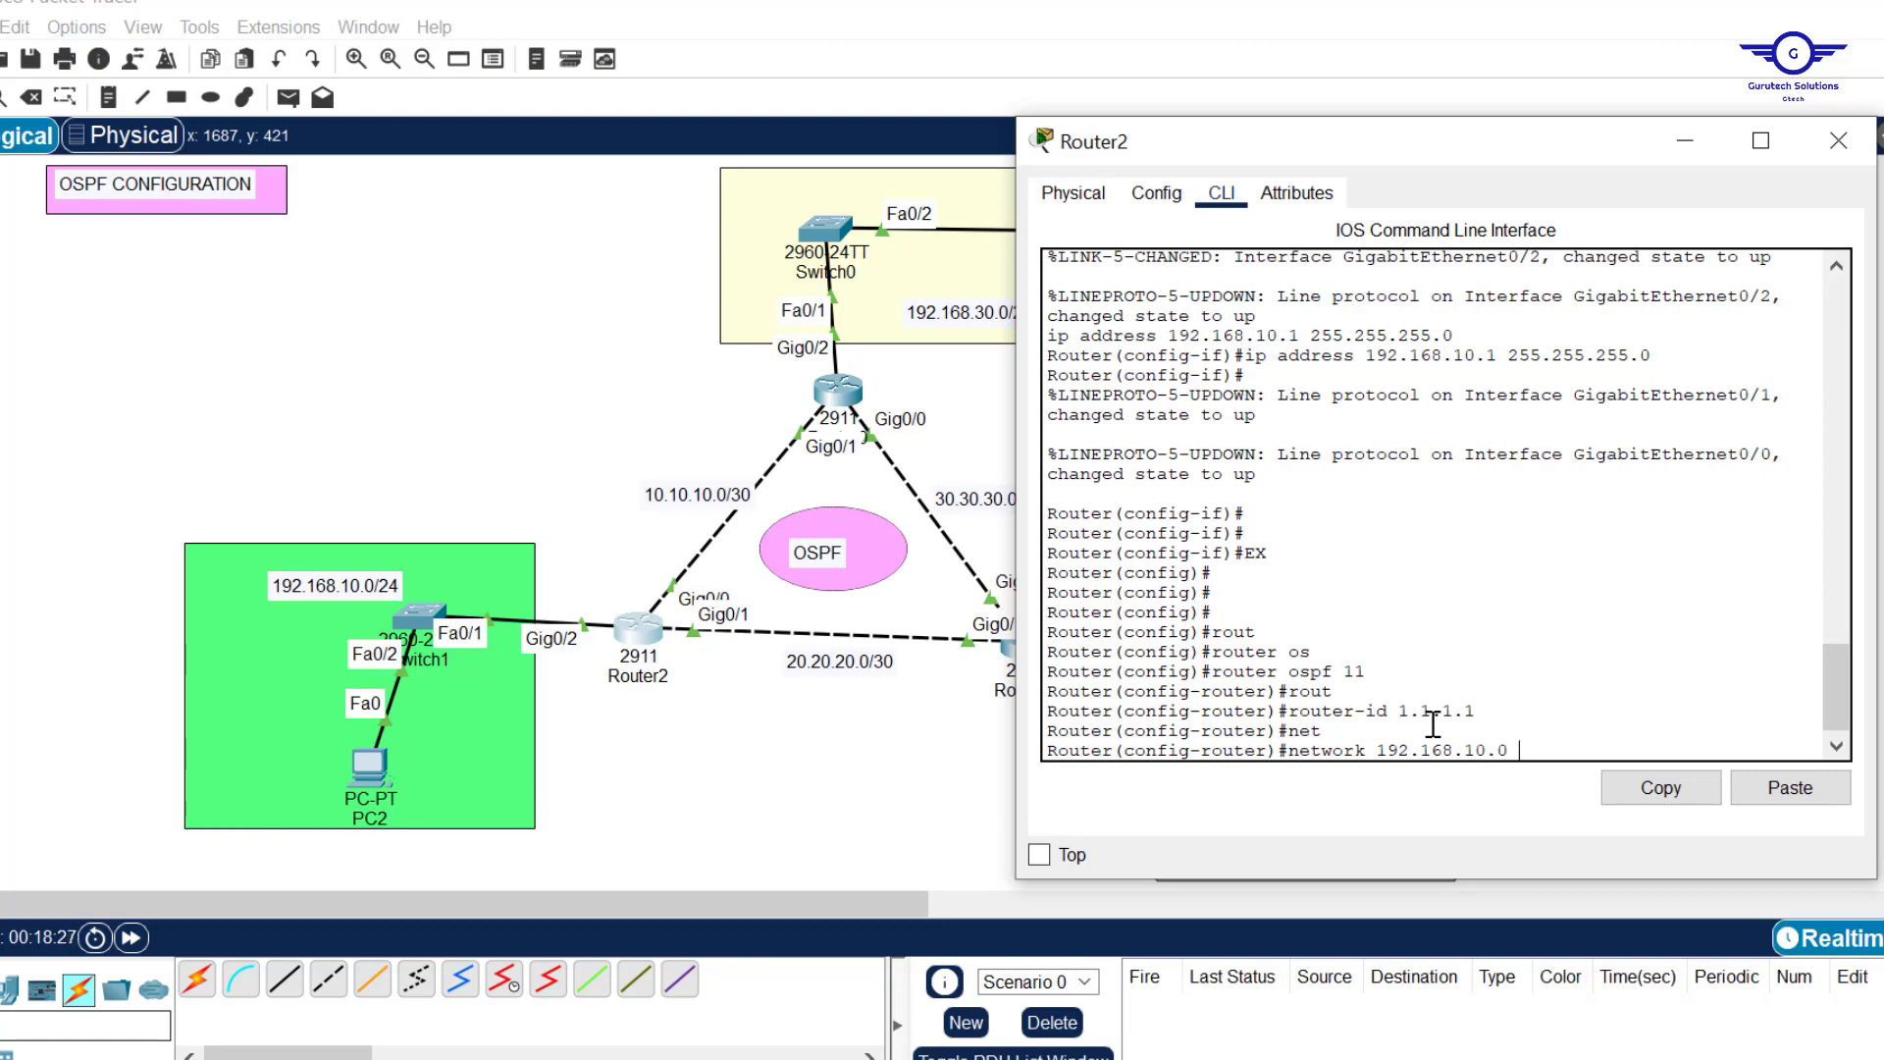
text( 0.0.0.255 are)
key(Tab)
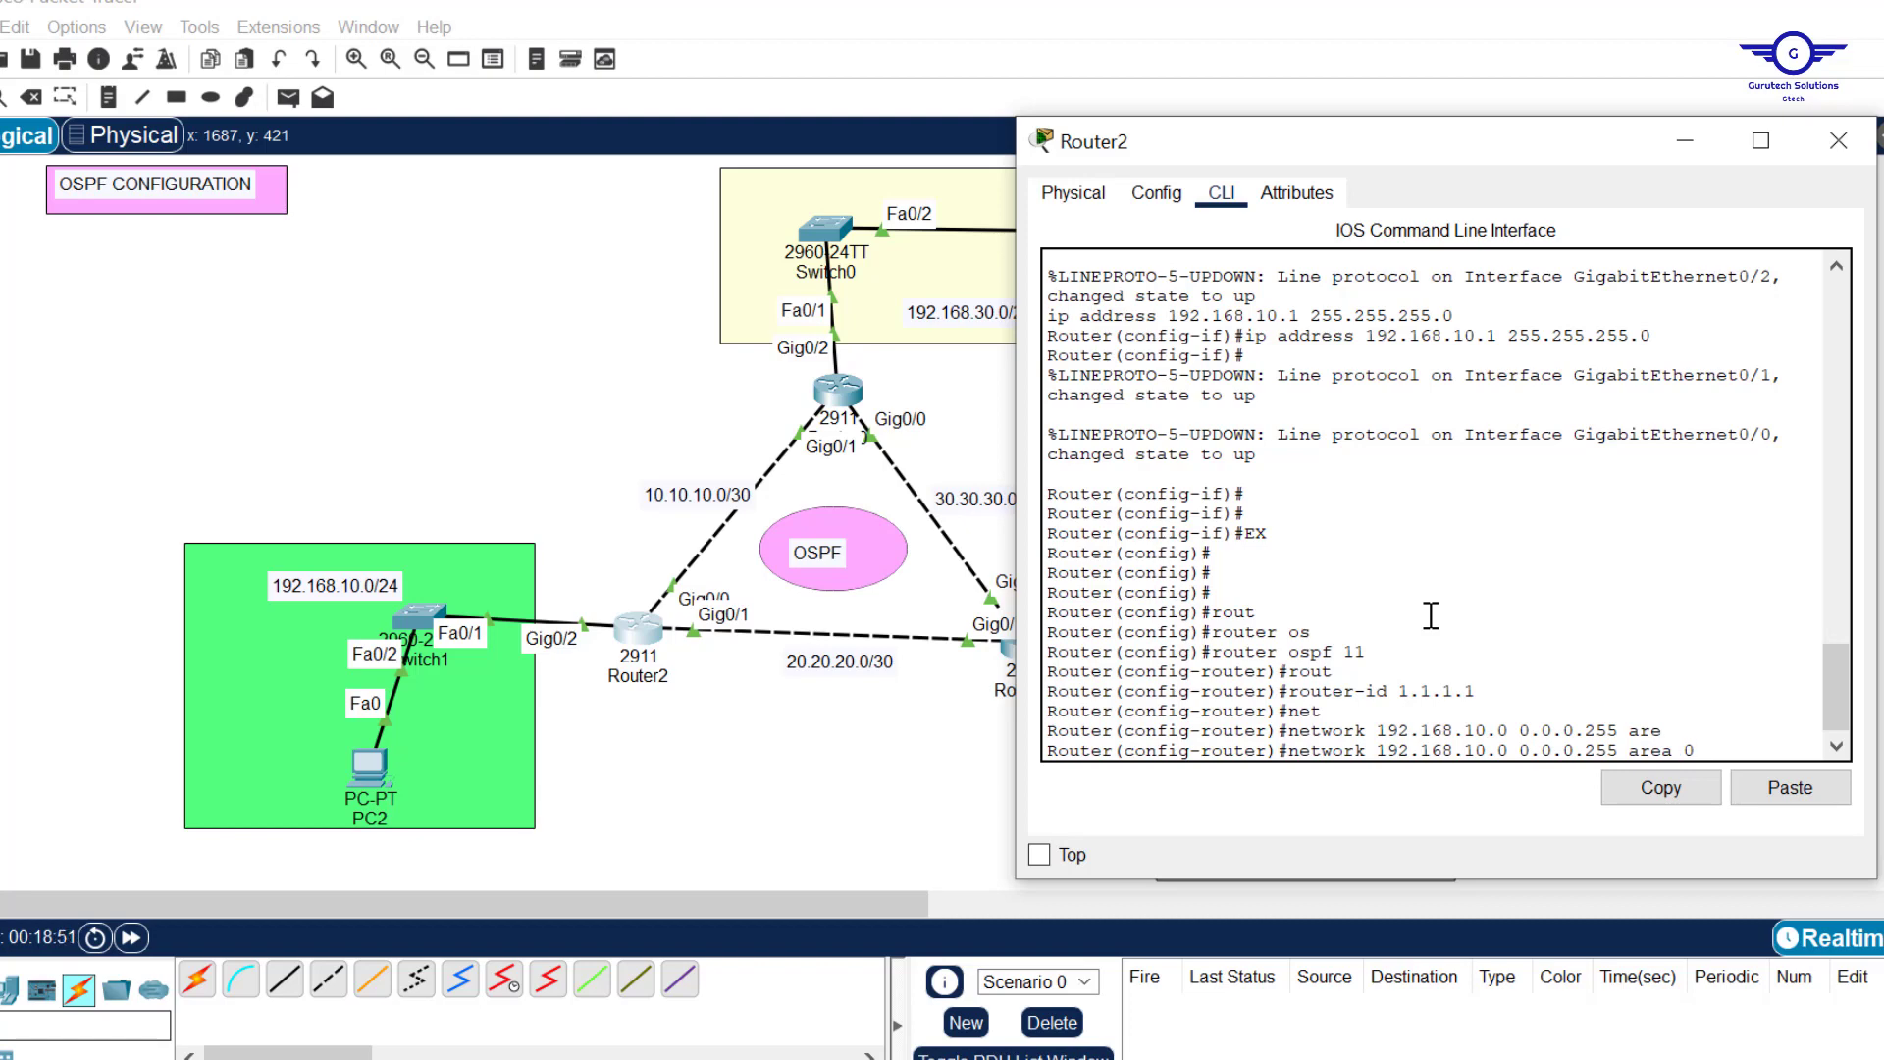
key(Return)
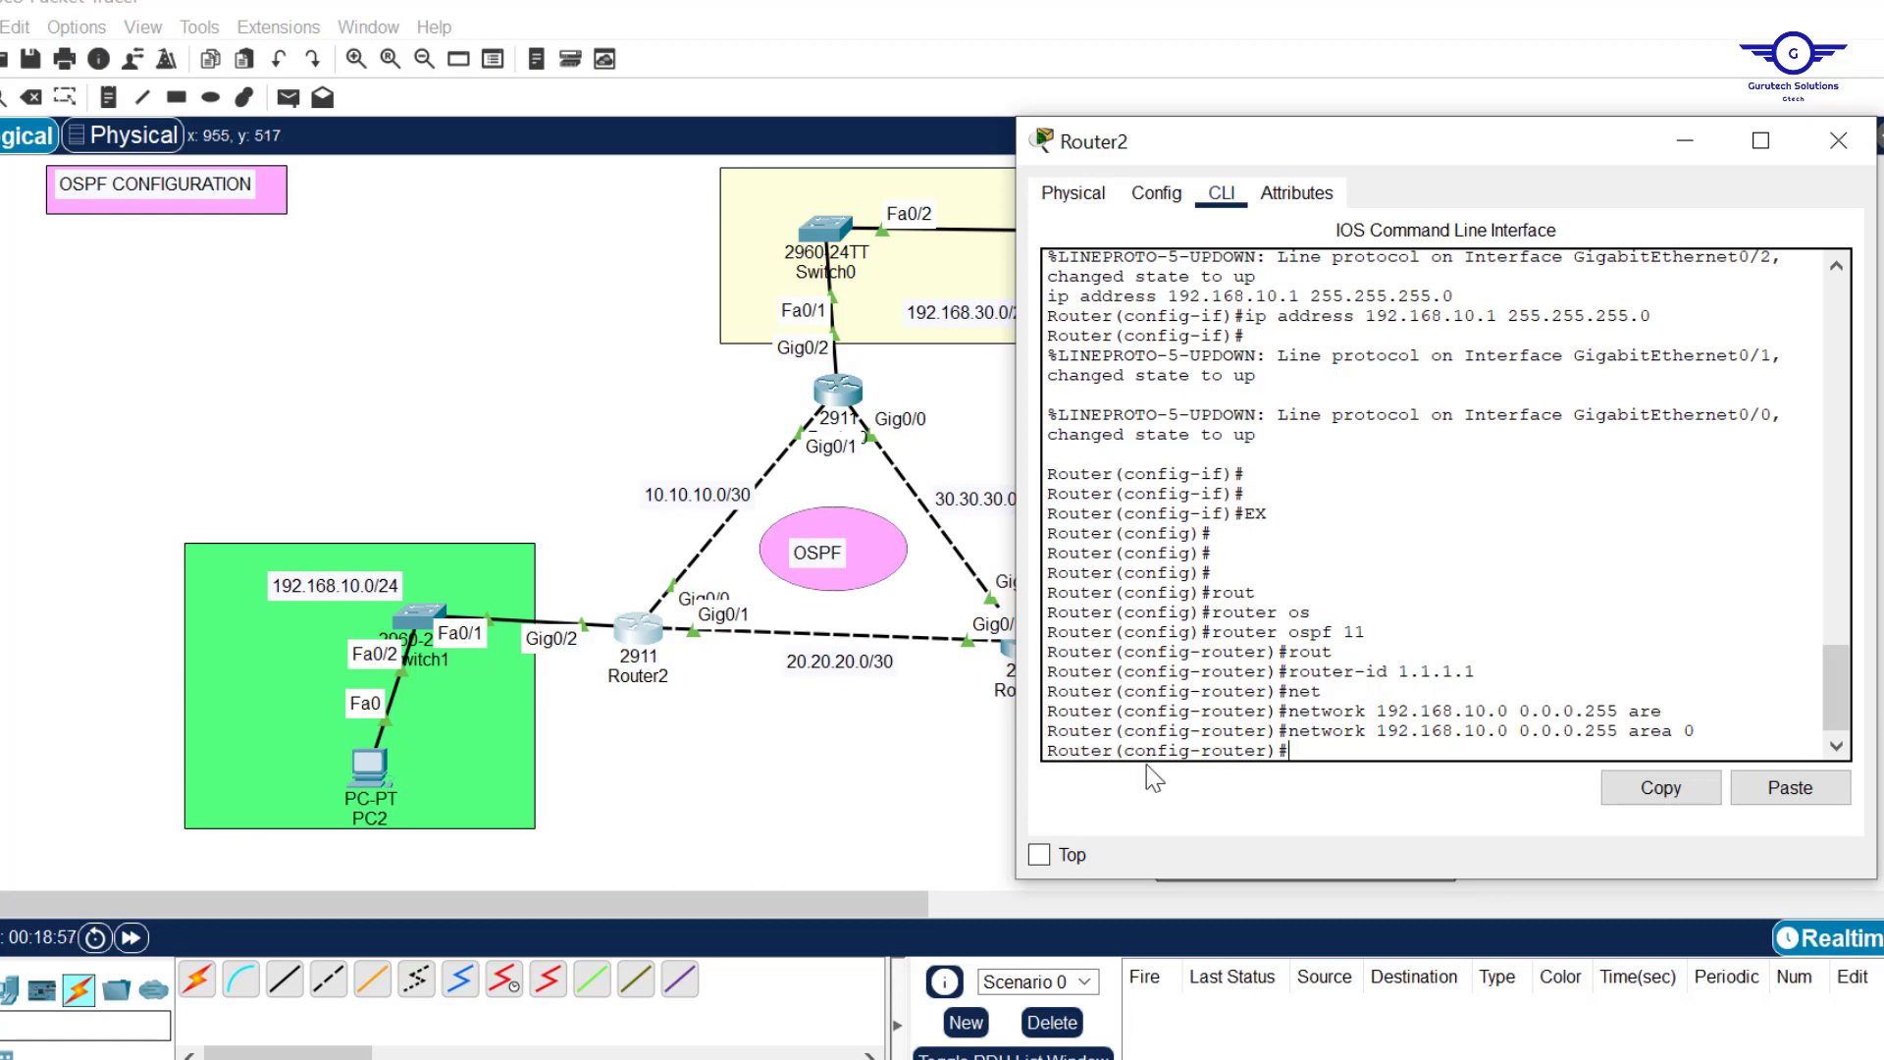
Advertise network 10.10.10.0 with wildcard mask 0.0.0.3 in OSPF area 0 on Router2.
text(net)
key(Tab)
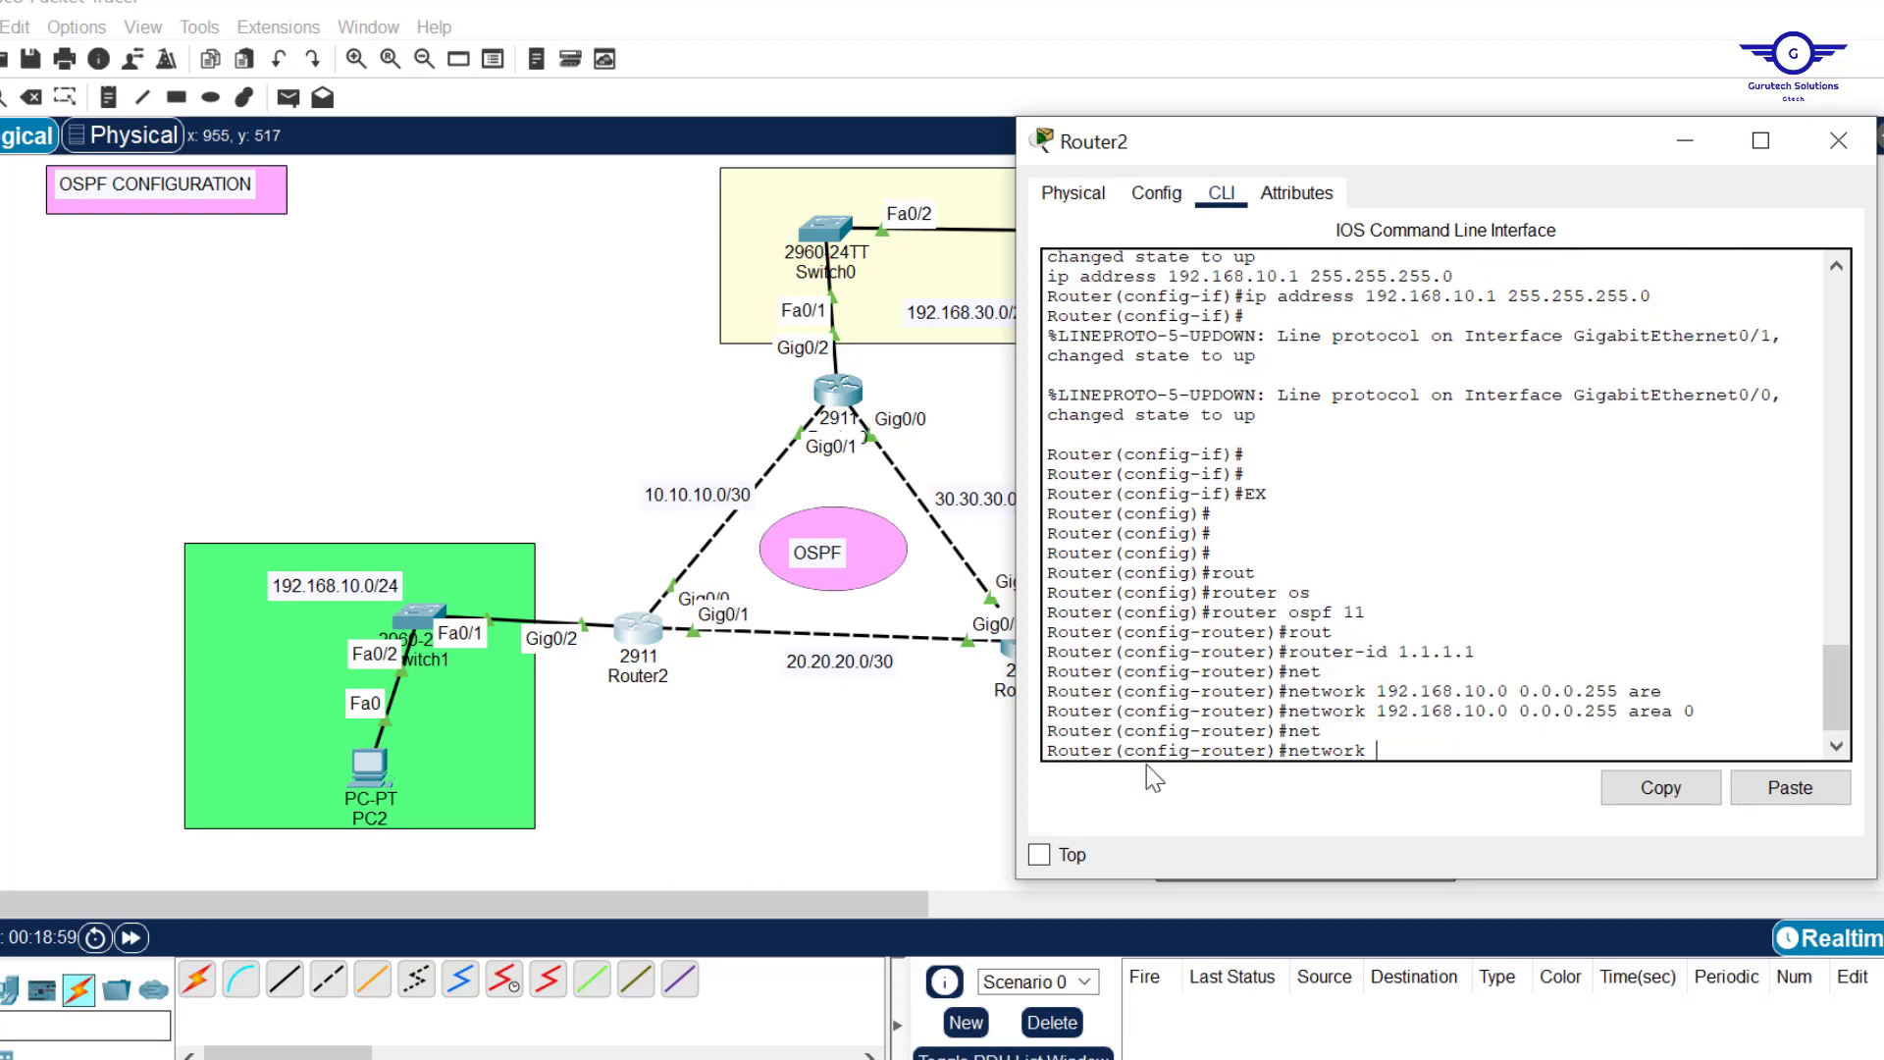
text(10.10.10.0 0.0.0.3 are)
key(Tab)
text(0)
key(Return)
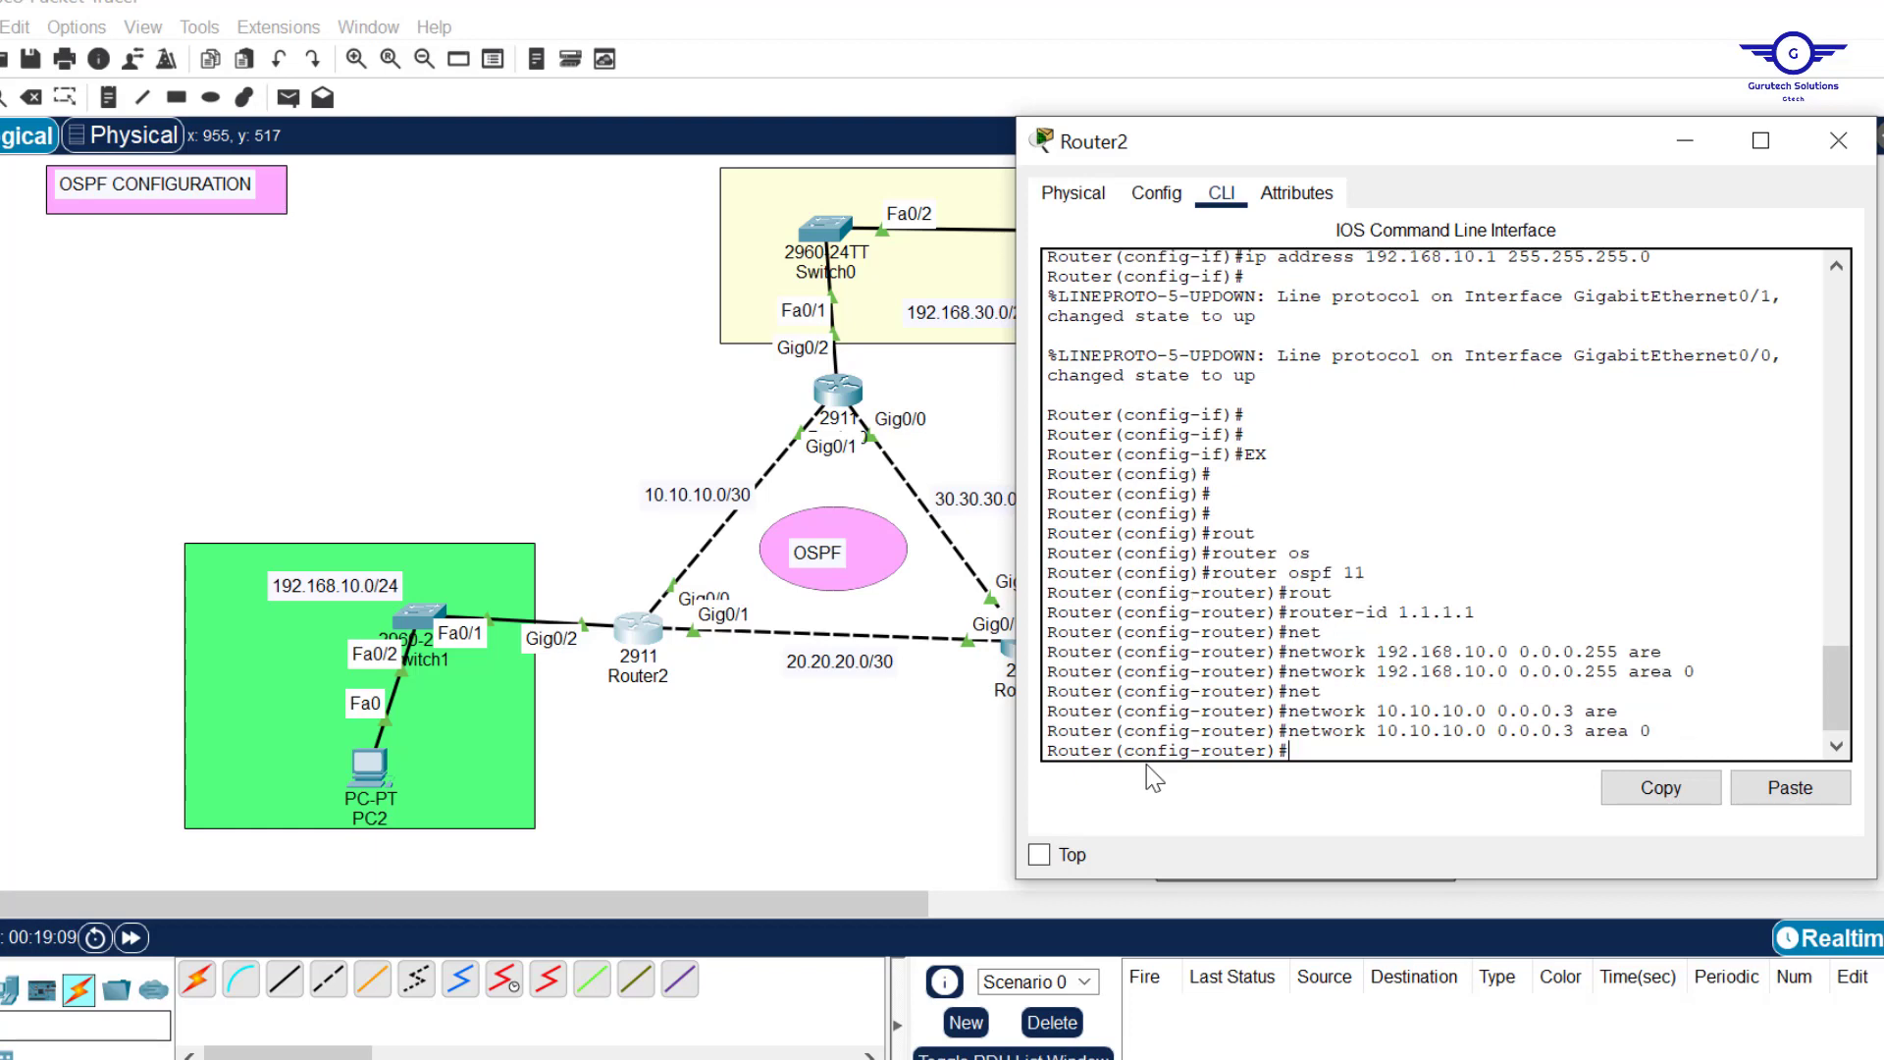
Reuse the previous network command on Router2 to advertise 20.20.20.0 with wildcard mask 0.0.0.3 in OSPF area 0.
key(Up)
key(Left)
key(Left)
key(Left)
key(Left)
key(Left)
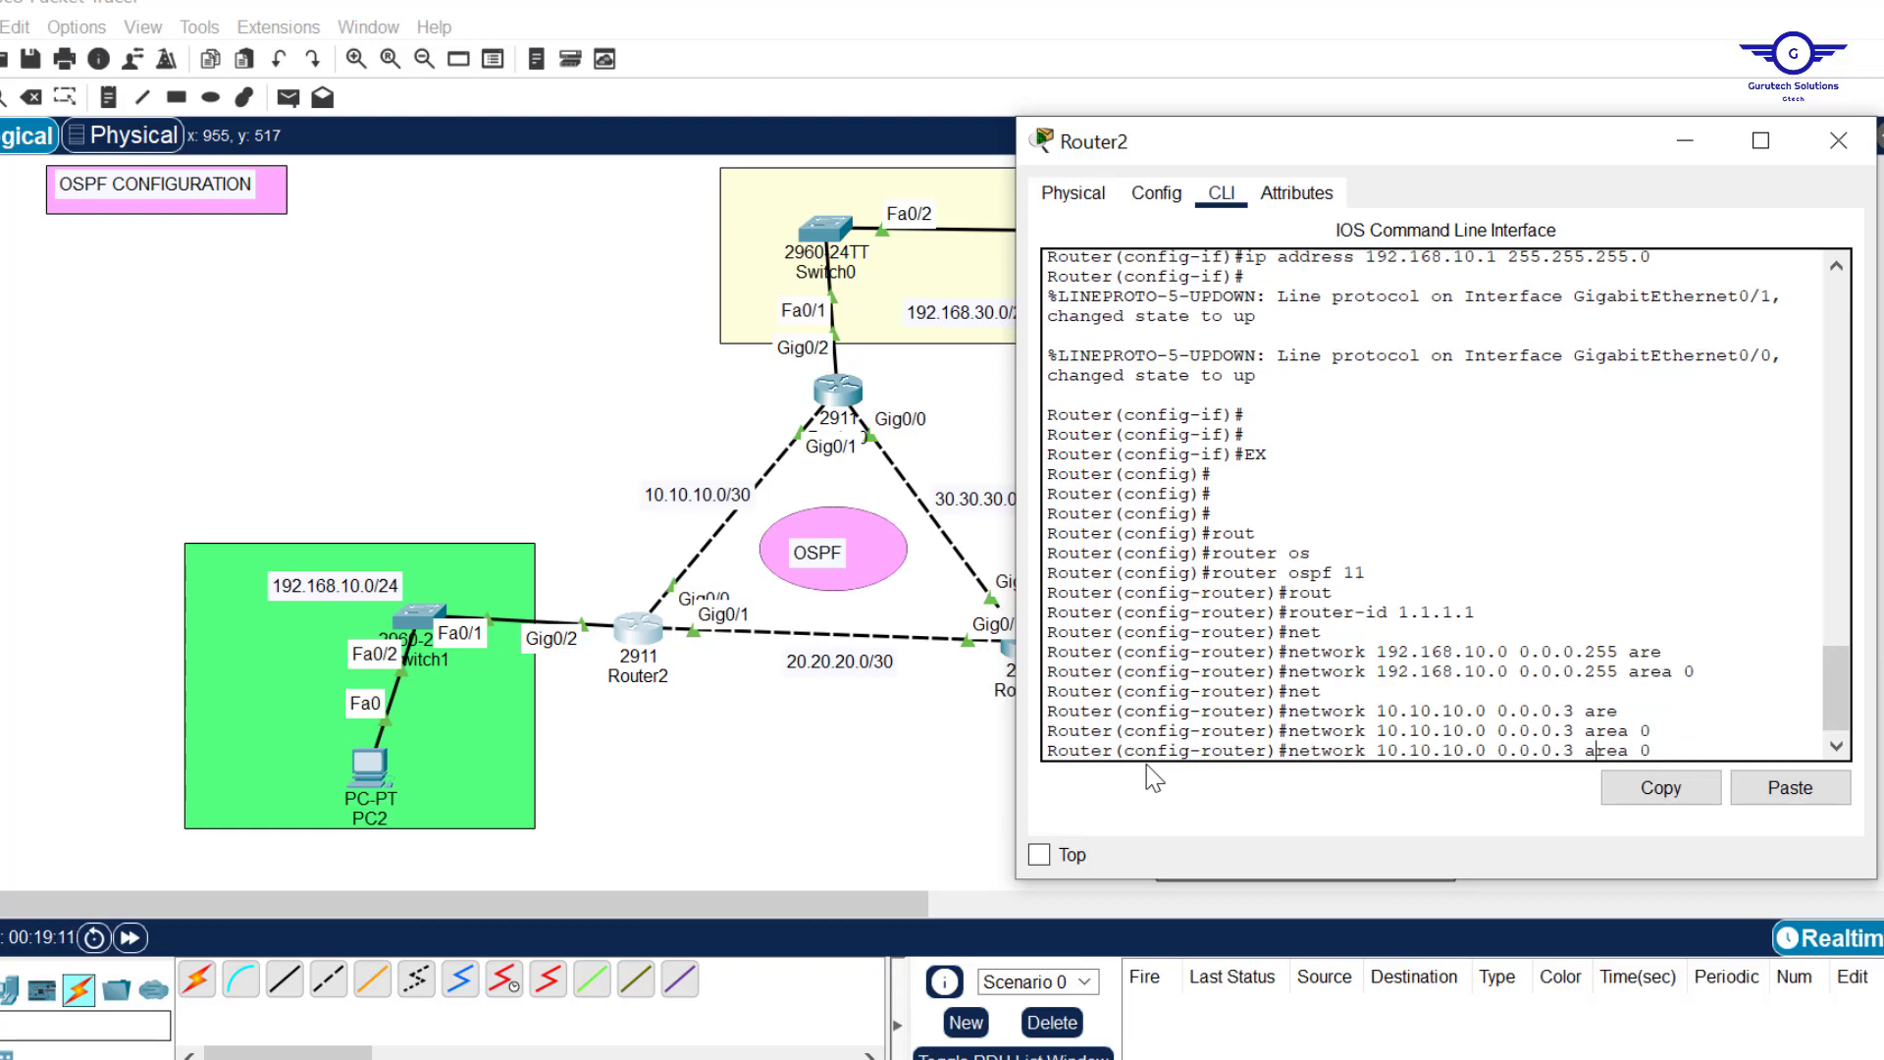
key(Left)
key(Left)
key(Left)
key(Left)
key(Left)
key(Left)
key(Left)
key(BackSpace)
text(2)
key(Left)
key(Left)
key(Delete)
text(2)
key(BackSpace)
key(BackSpace)
text(20)
key(Return)
Exit OSPF configuration on Router2, save its configuration with do wr, and close the router window.
text(exit)
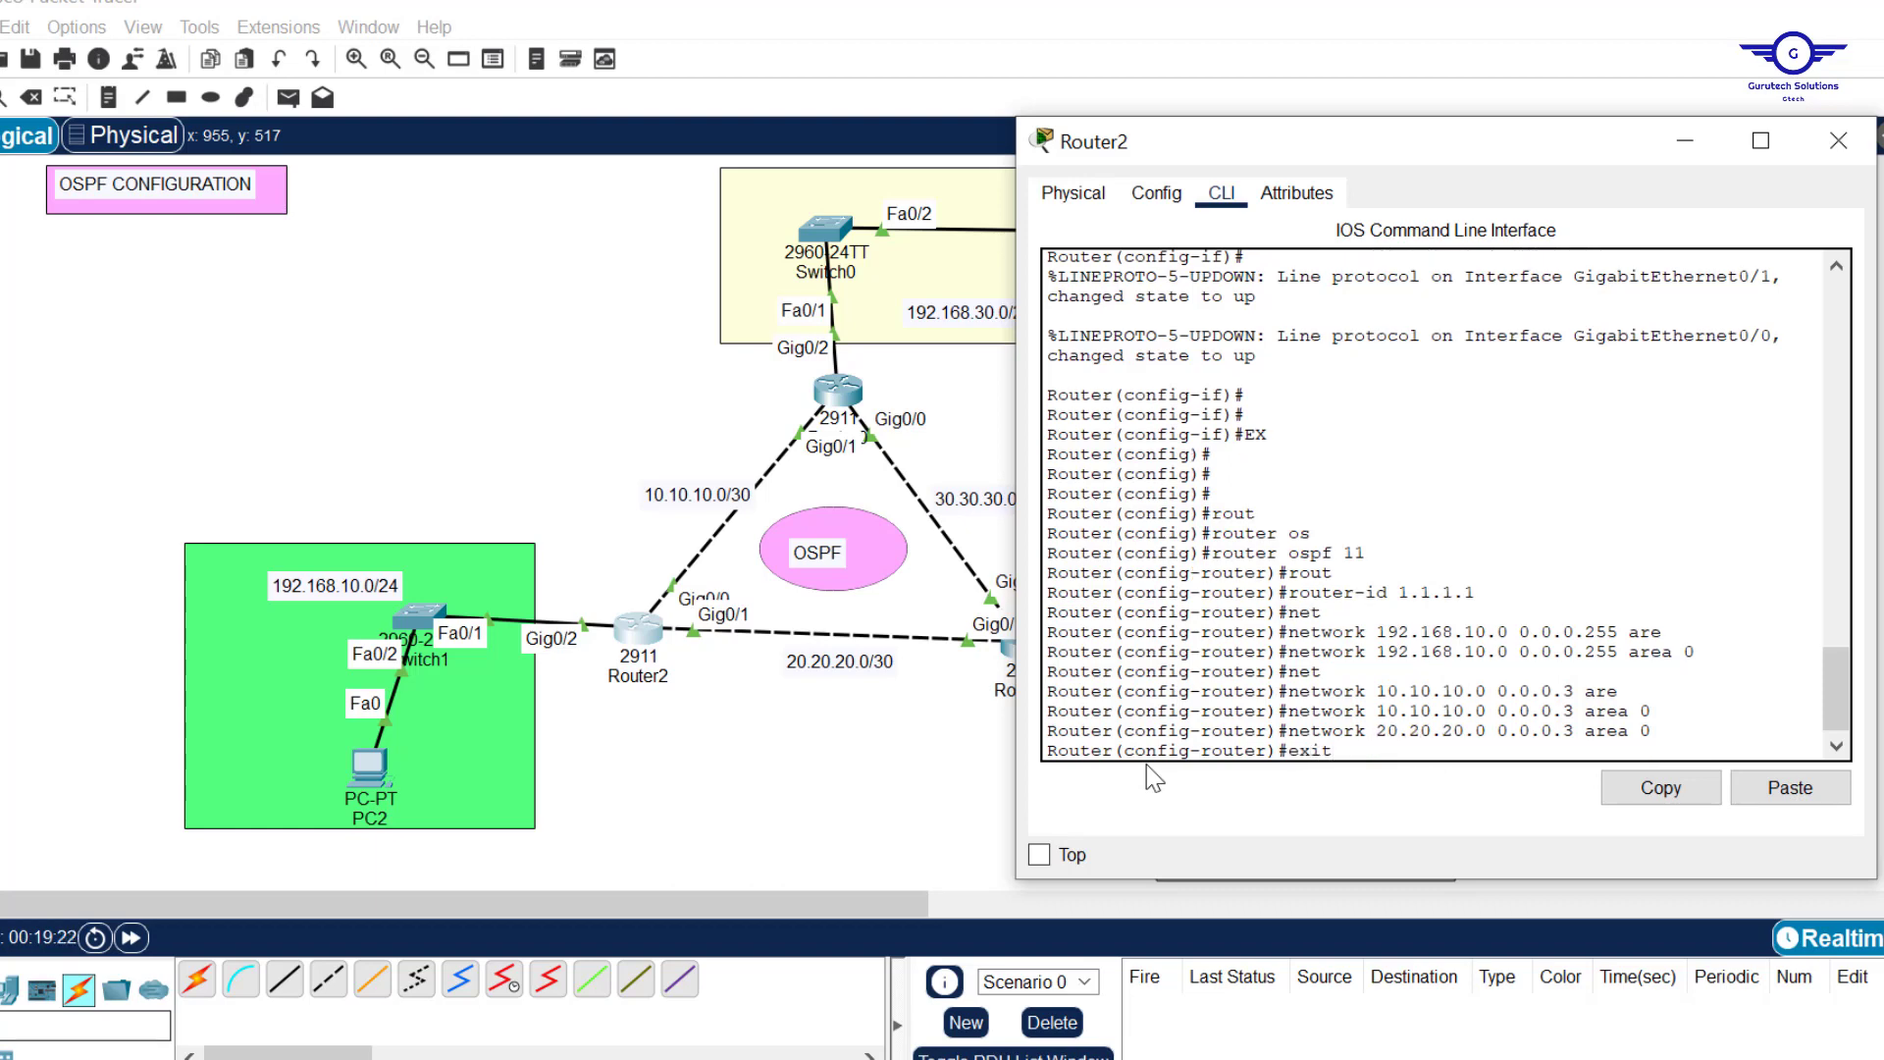
key(Return)
key(Return)
key(Return)
text(do w)
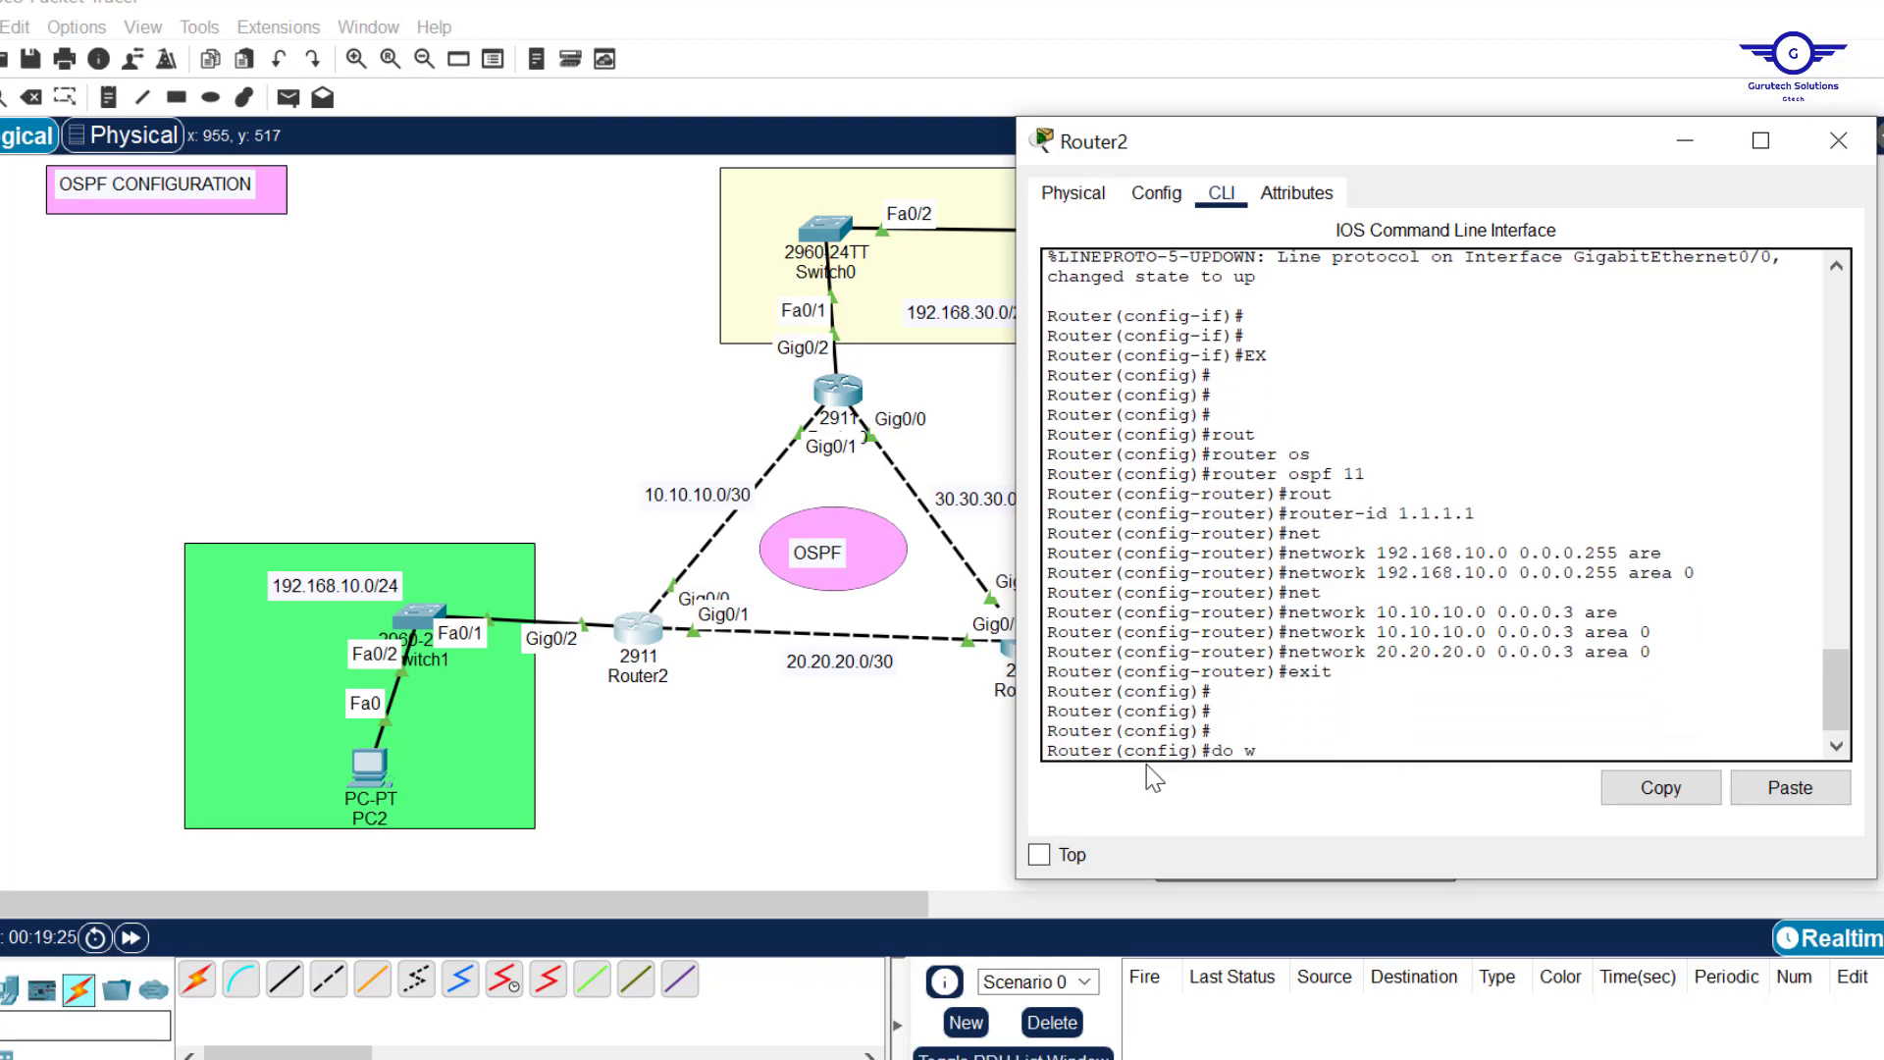
text(r)
key(Return)
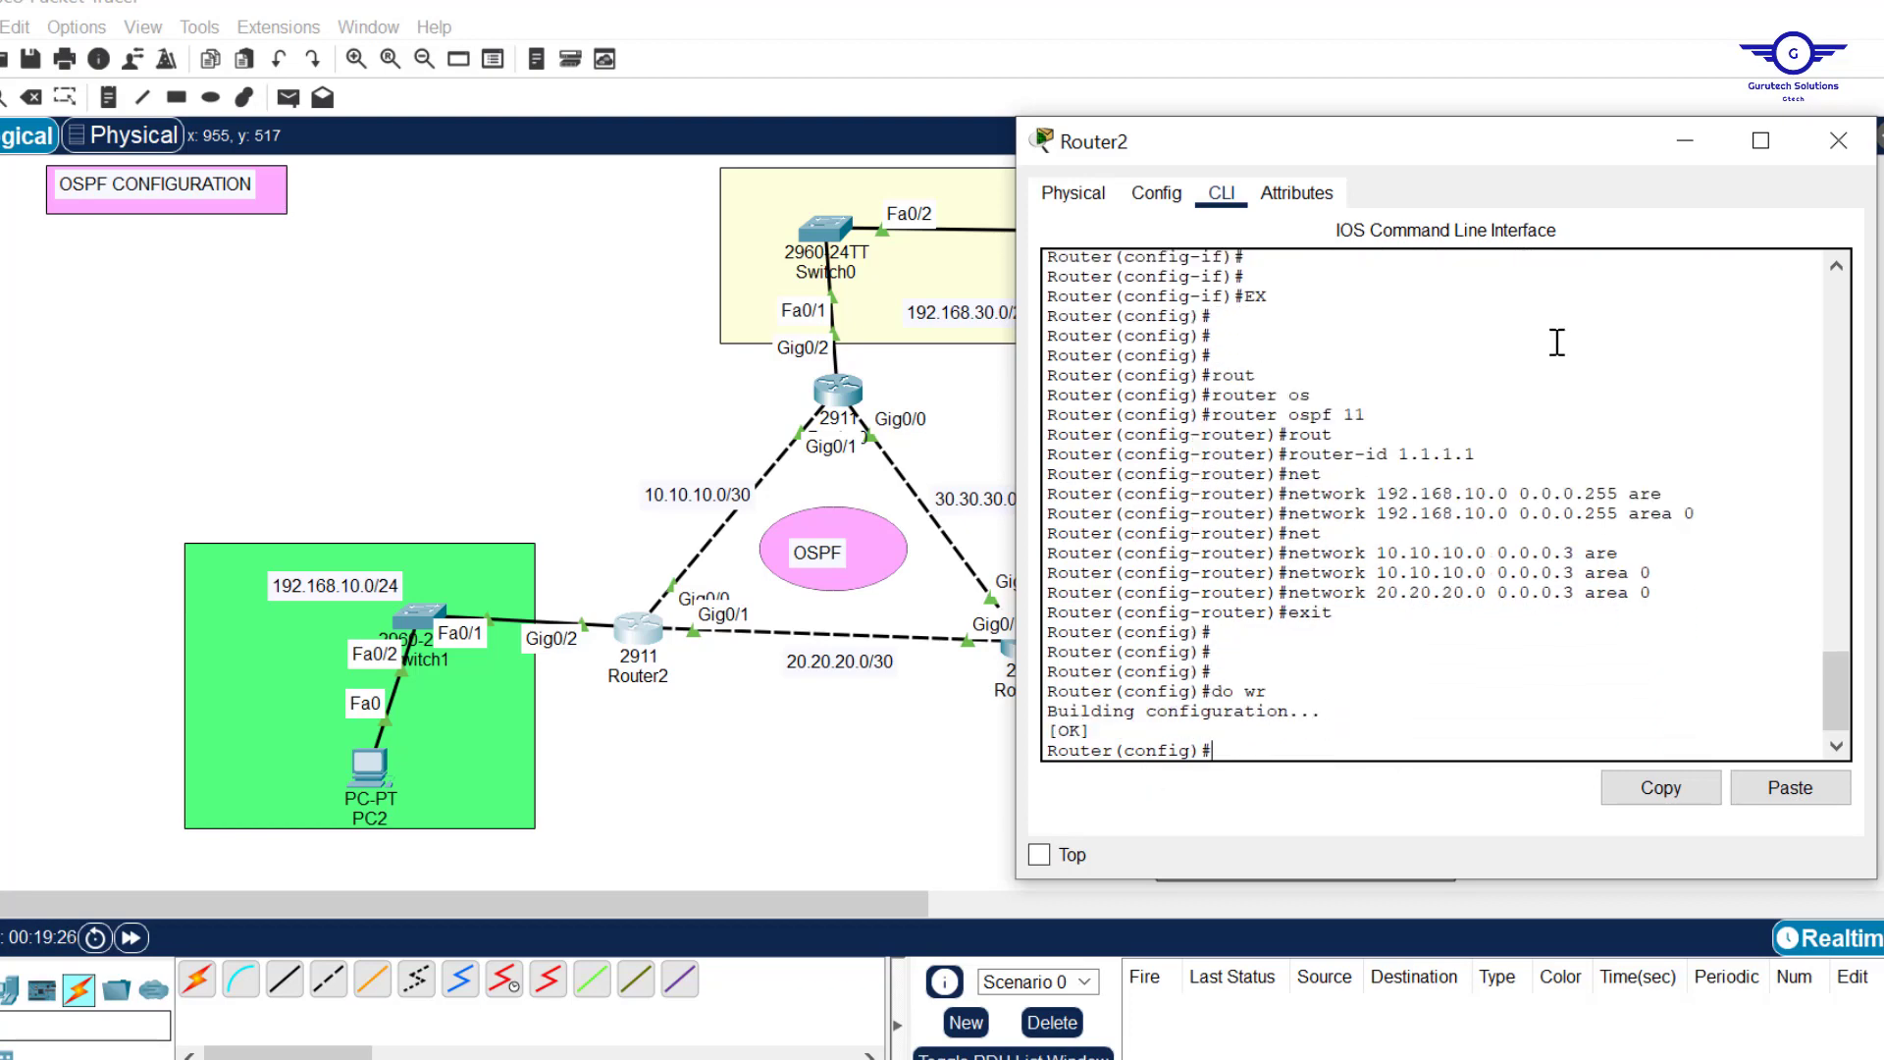
click(1838, 141)
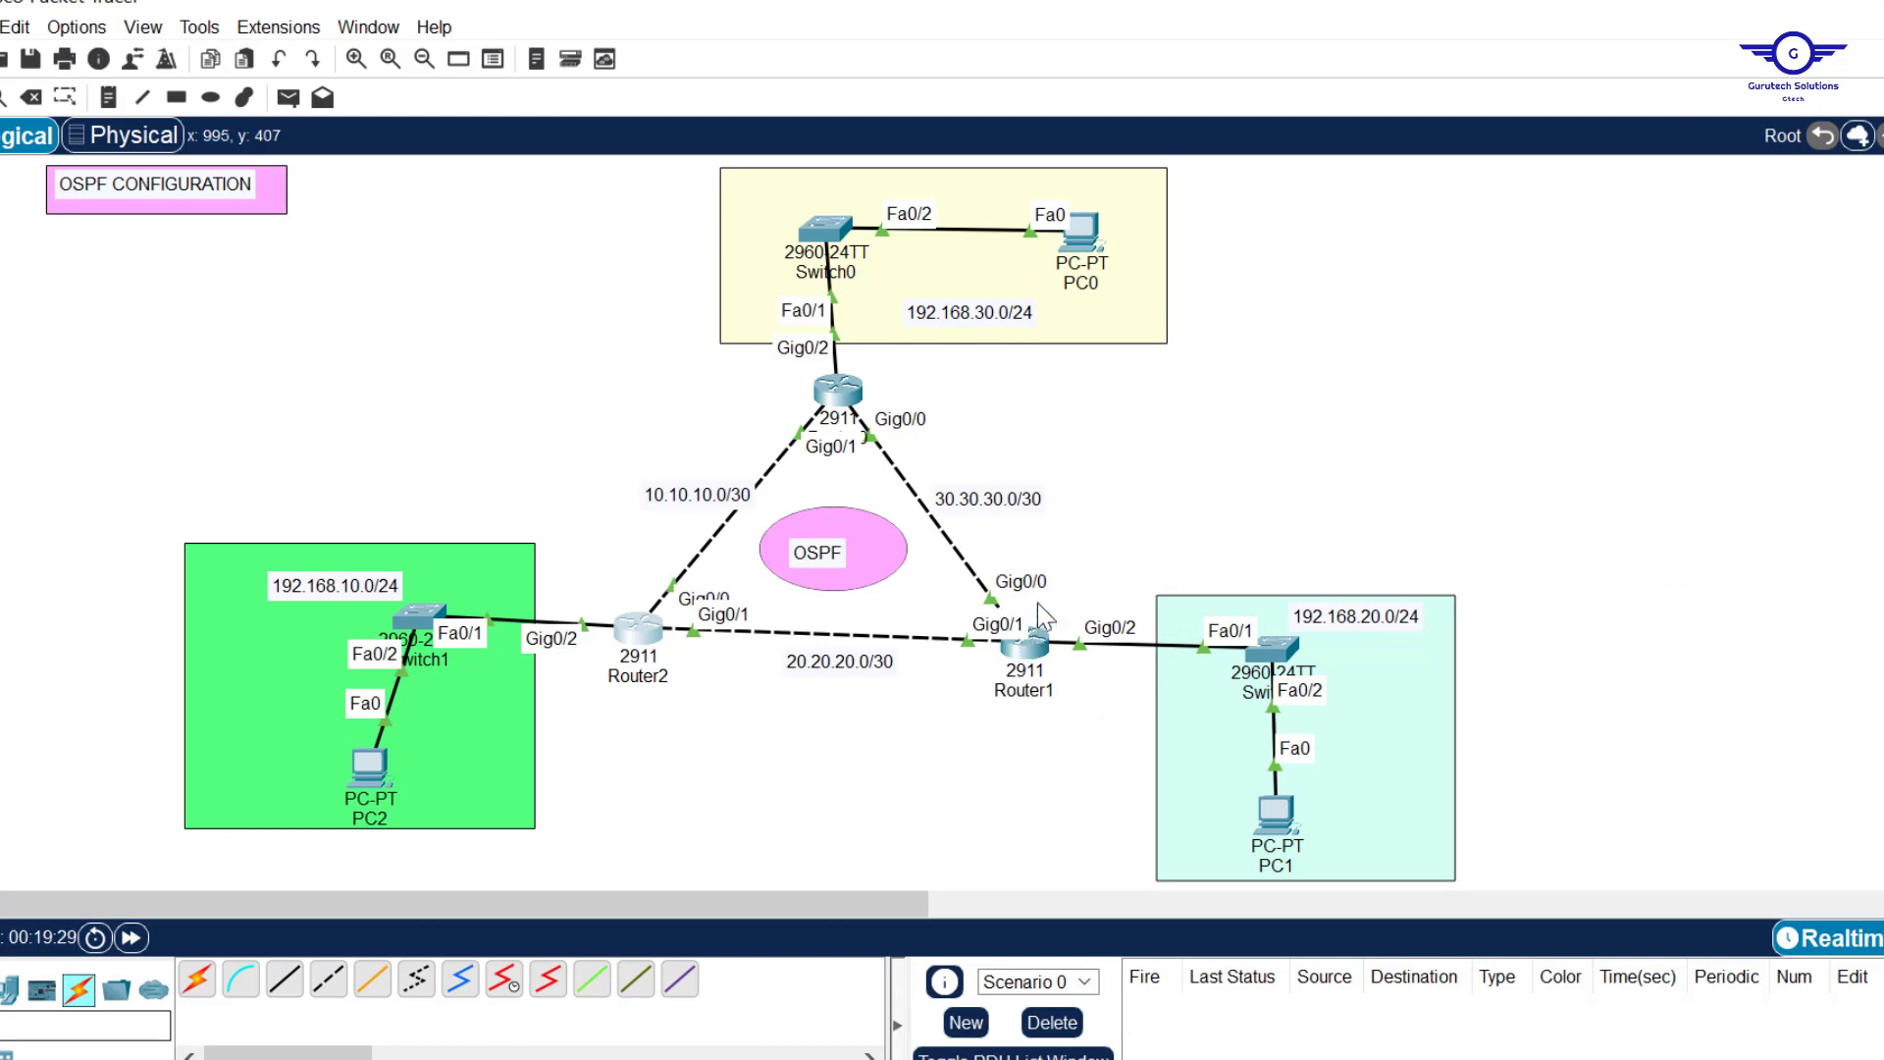
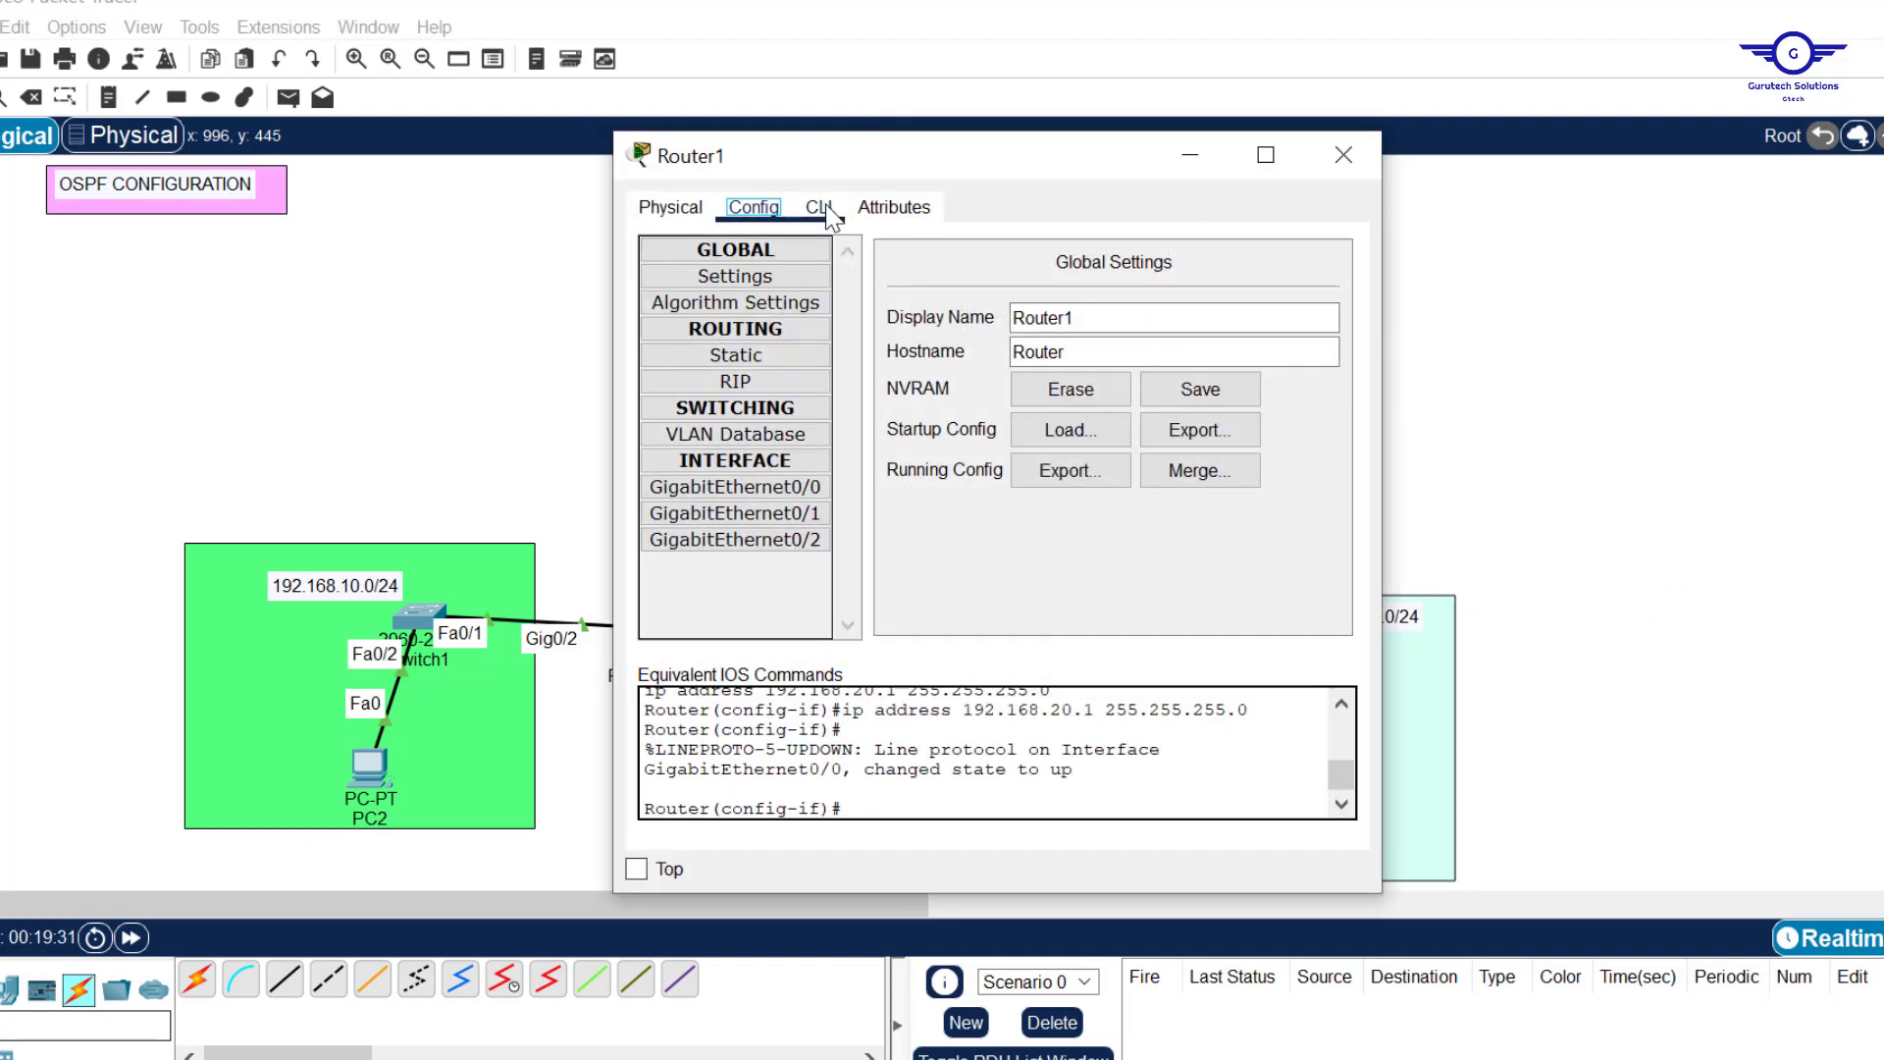
Open Router1's command line and exit interface configuration to global configuration mode.
text(ex)
key(Return)
key(Return)
key(Return)
key(Return)
key(Return)
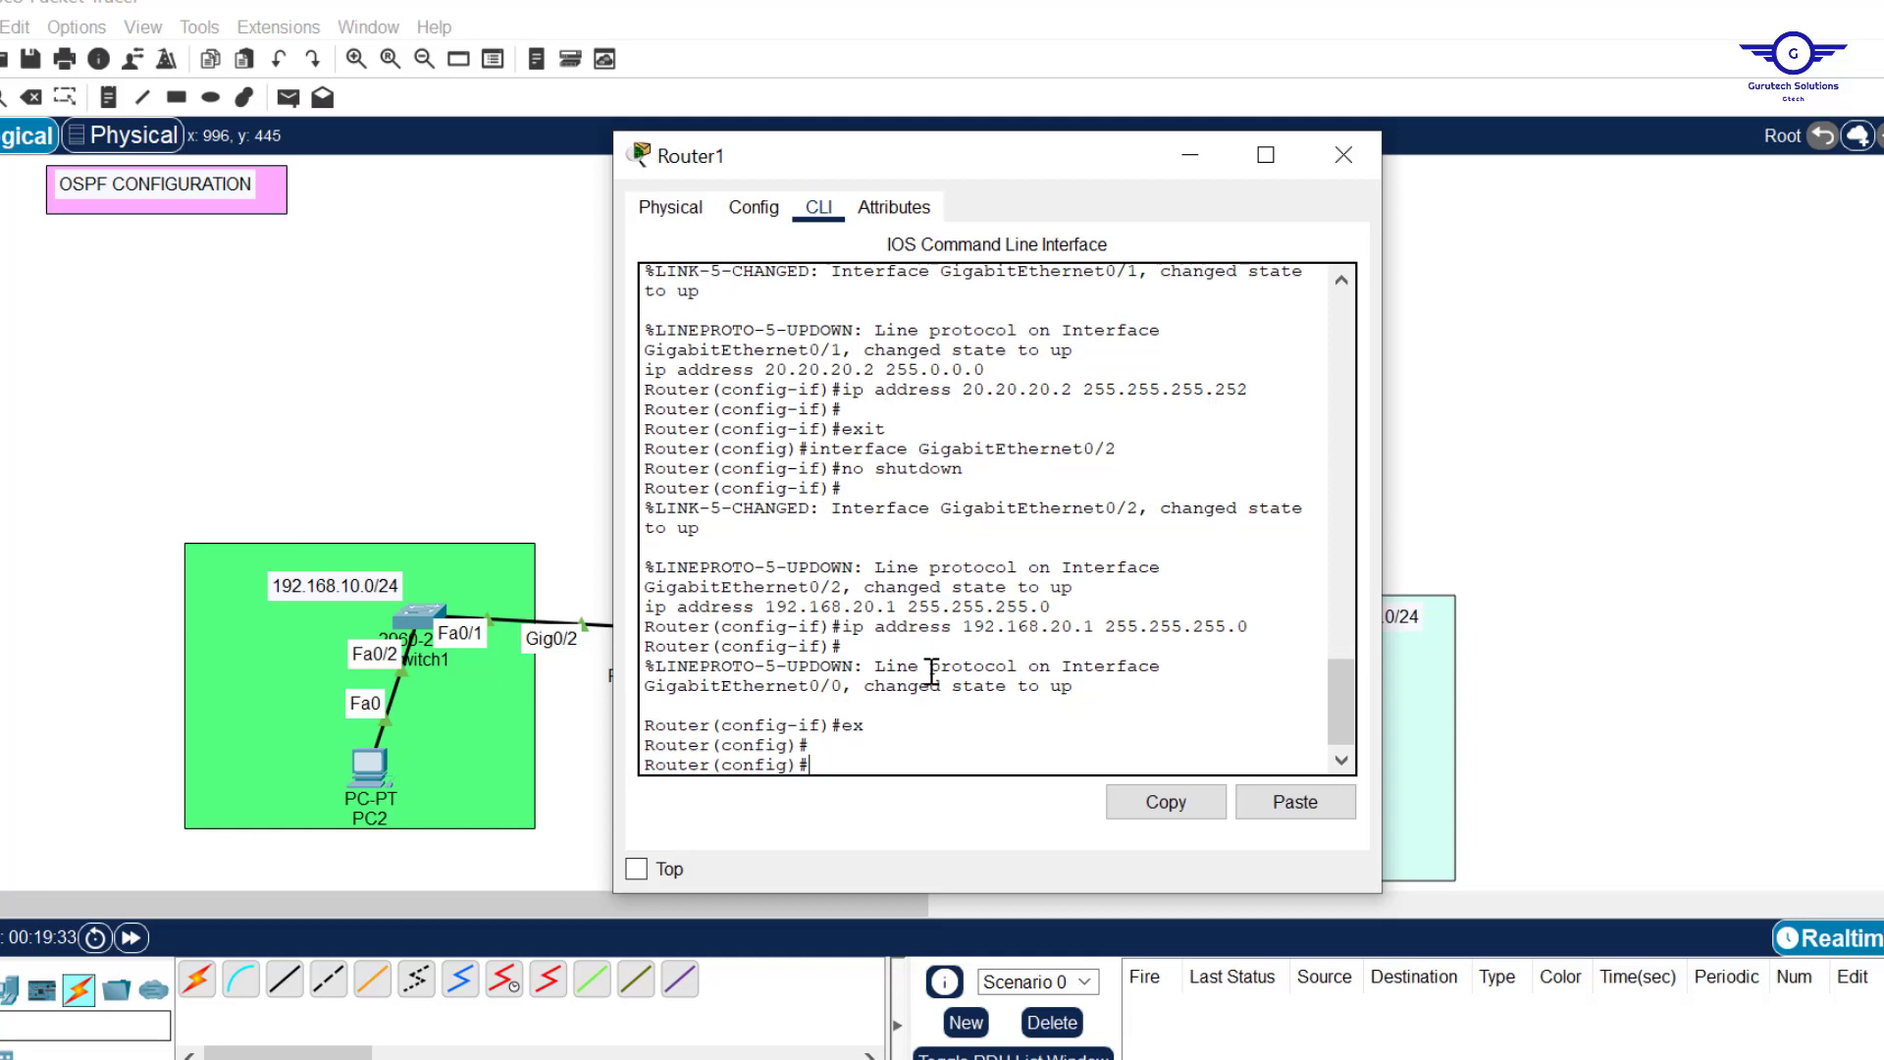
Start OSPF routing on Router1 with process ID 11 using the router ospf 11 command.
text(out)
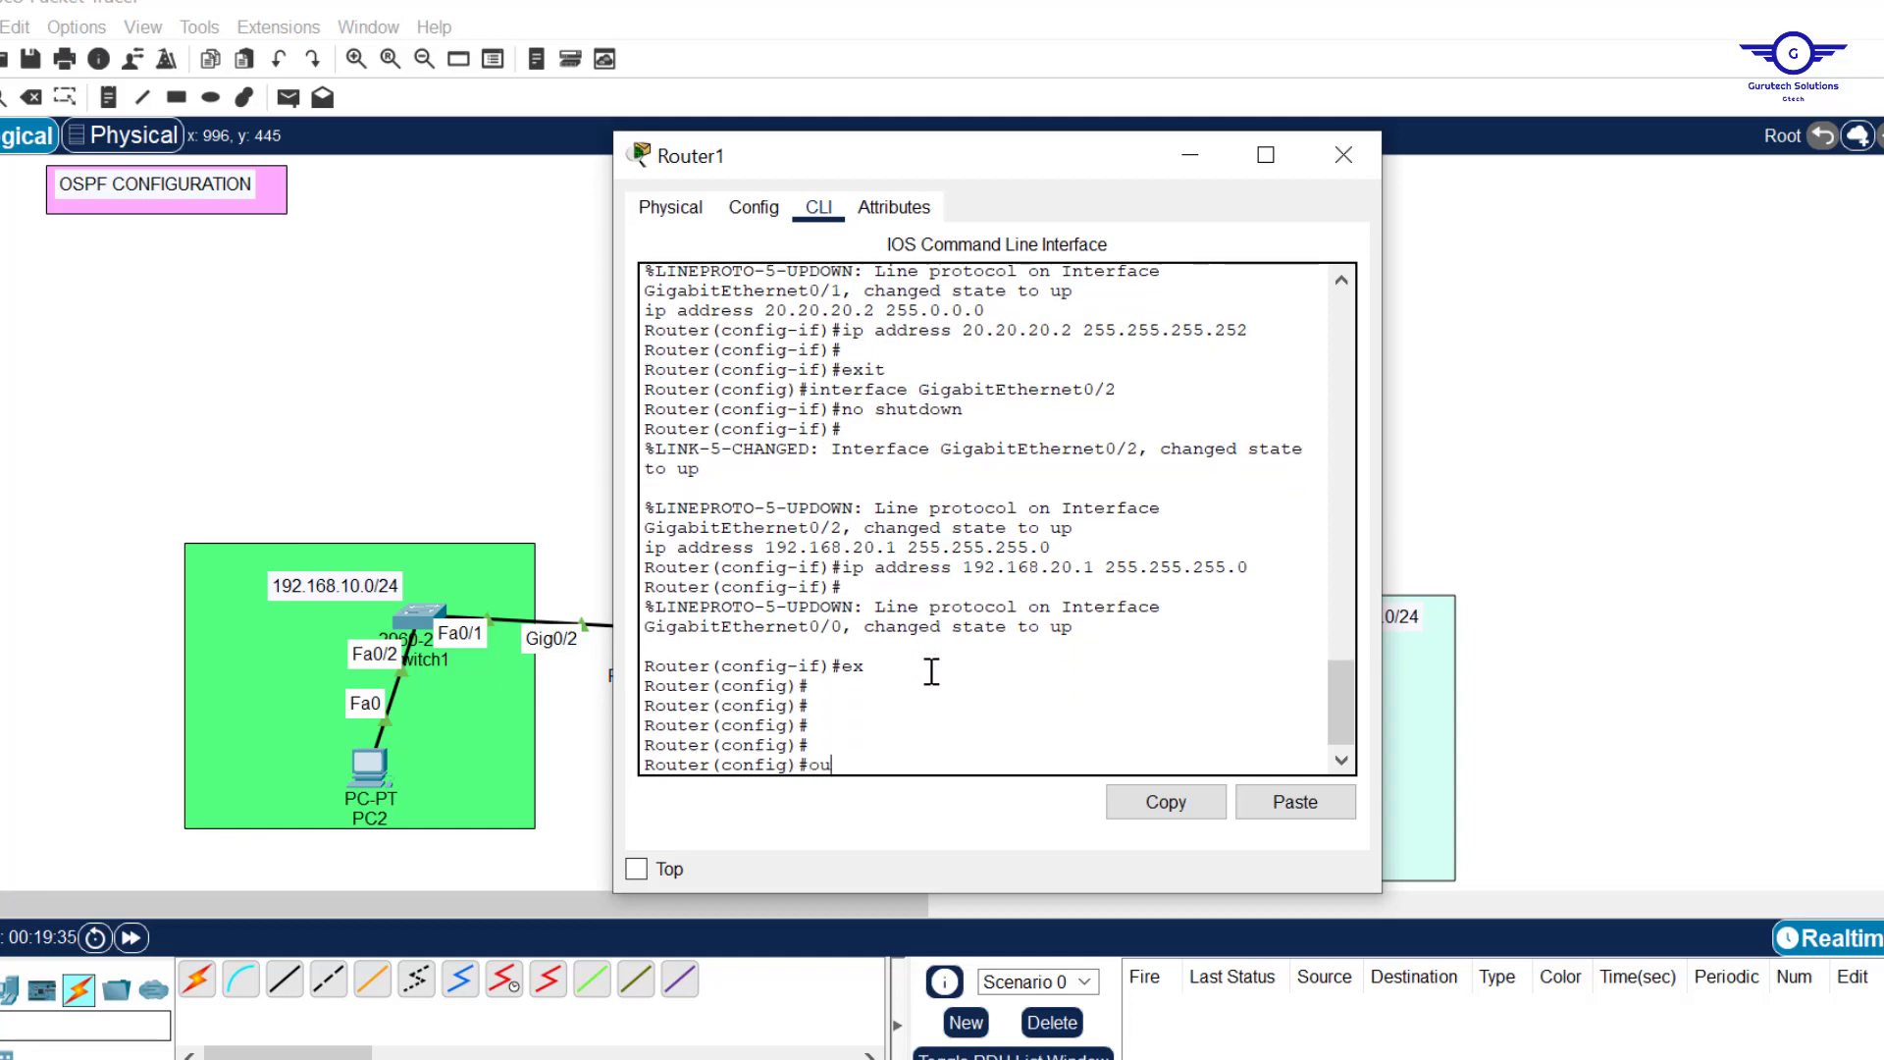
key(Tab)
key(BackSpace)
key(BackSpace)
key(BackSpace)
text(rou)
key(Tab)
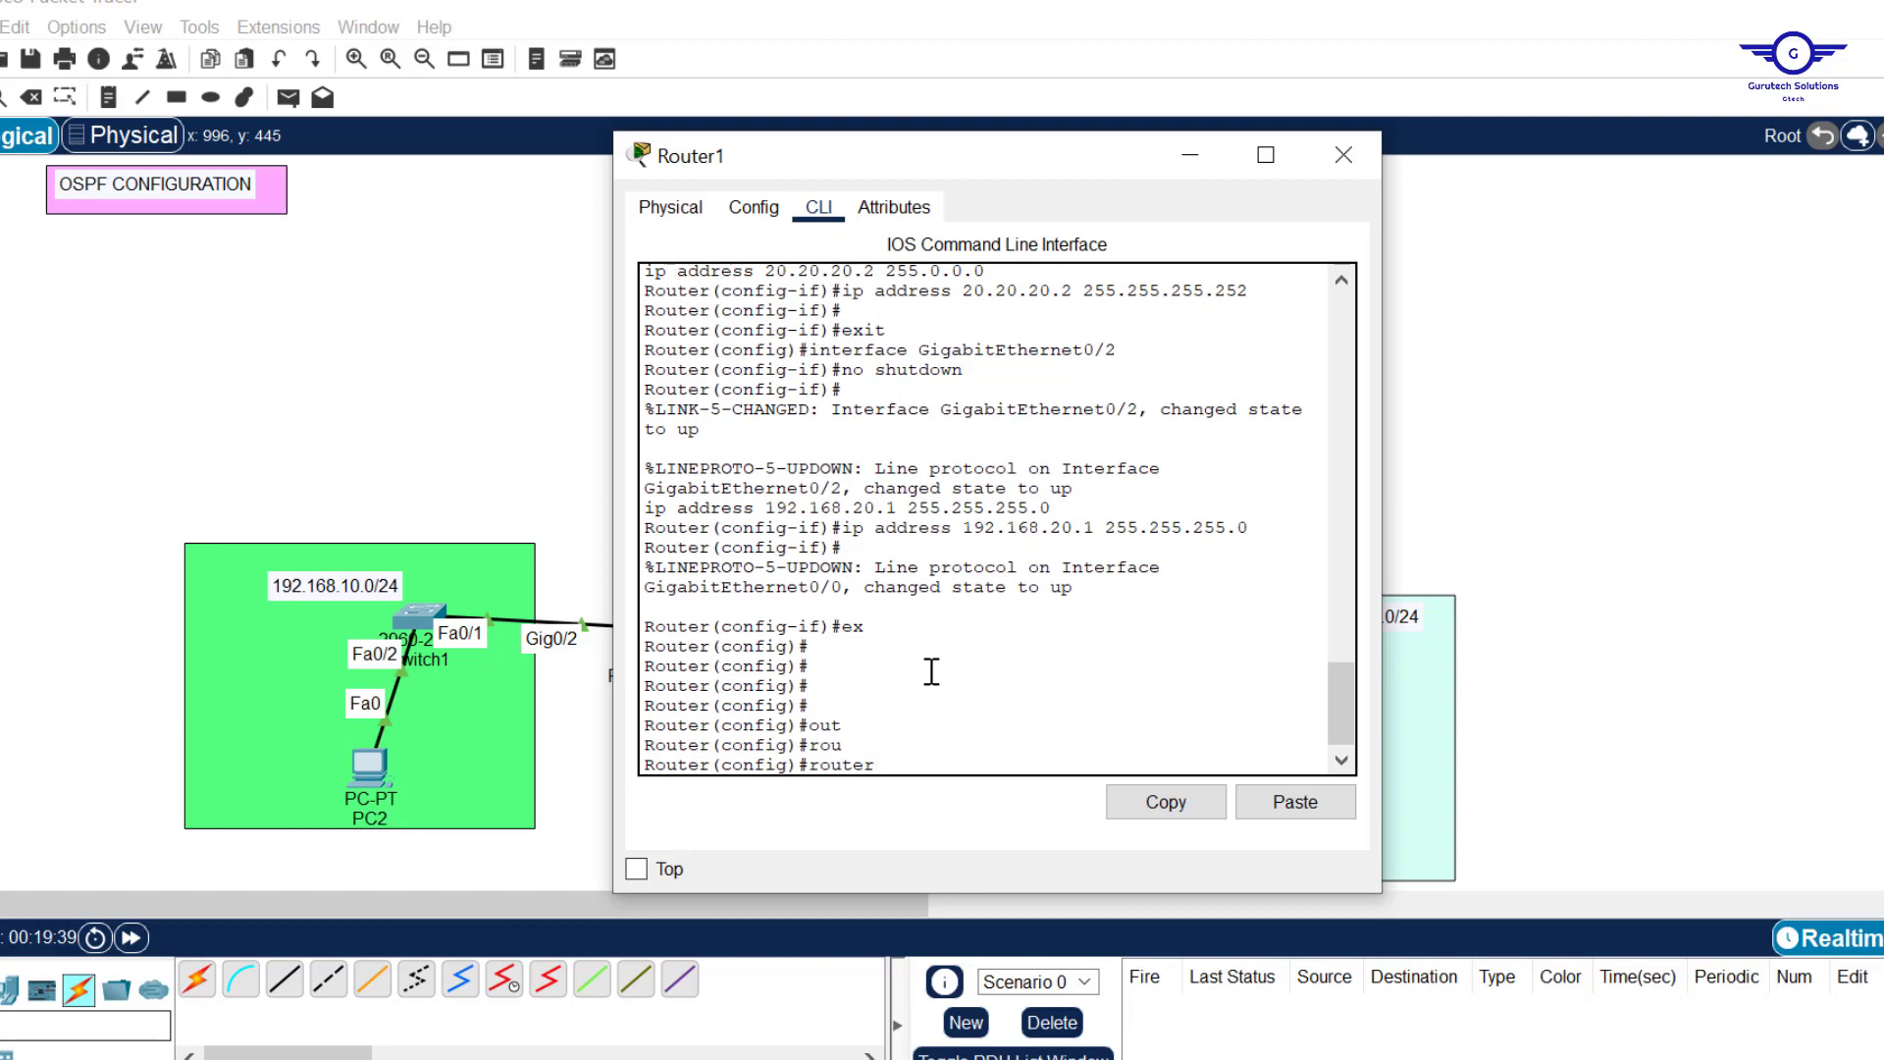
text(o)
key(Tab)
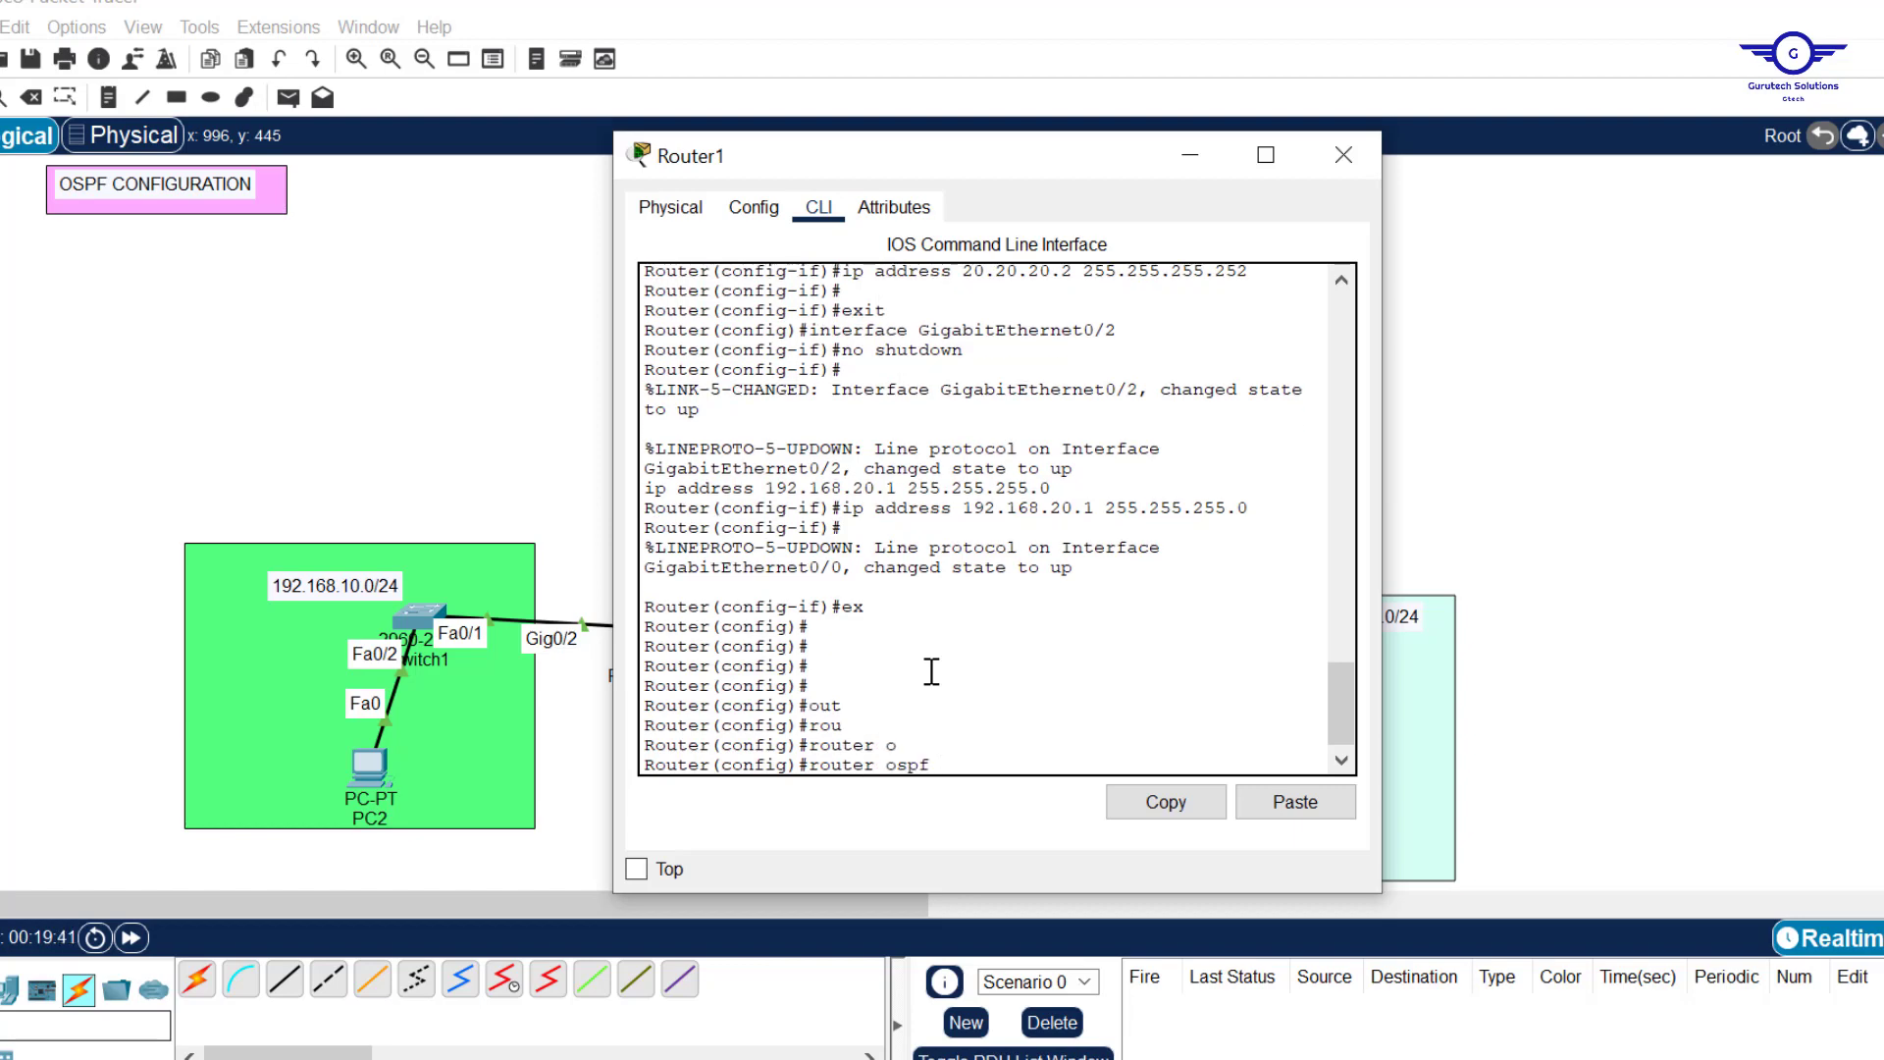
text(11)
key(Return)
Set Router1's OSPF router ID to 2.2.2.2 and move the window clear of Router1 in the topology.
text(router)#rou)
key(Tab)
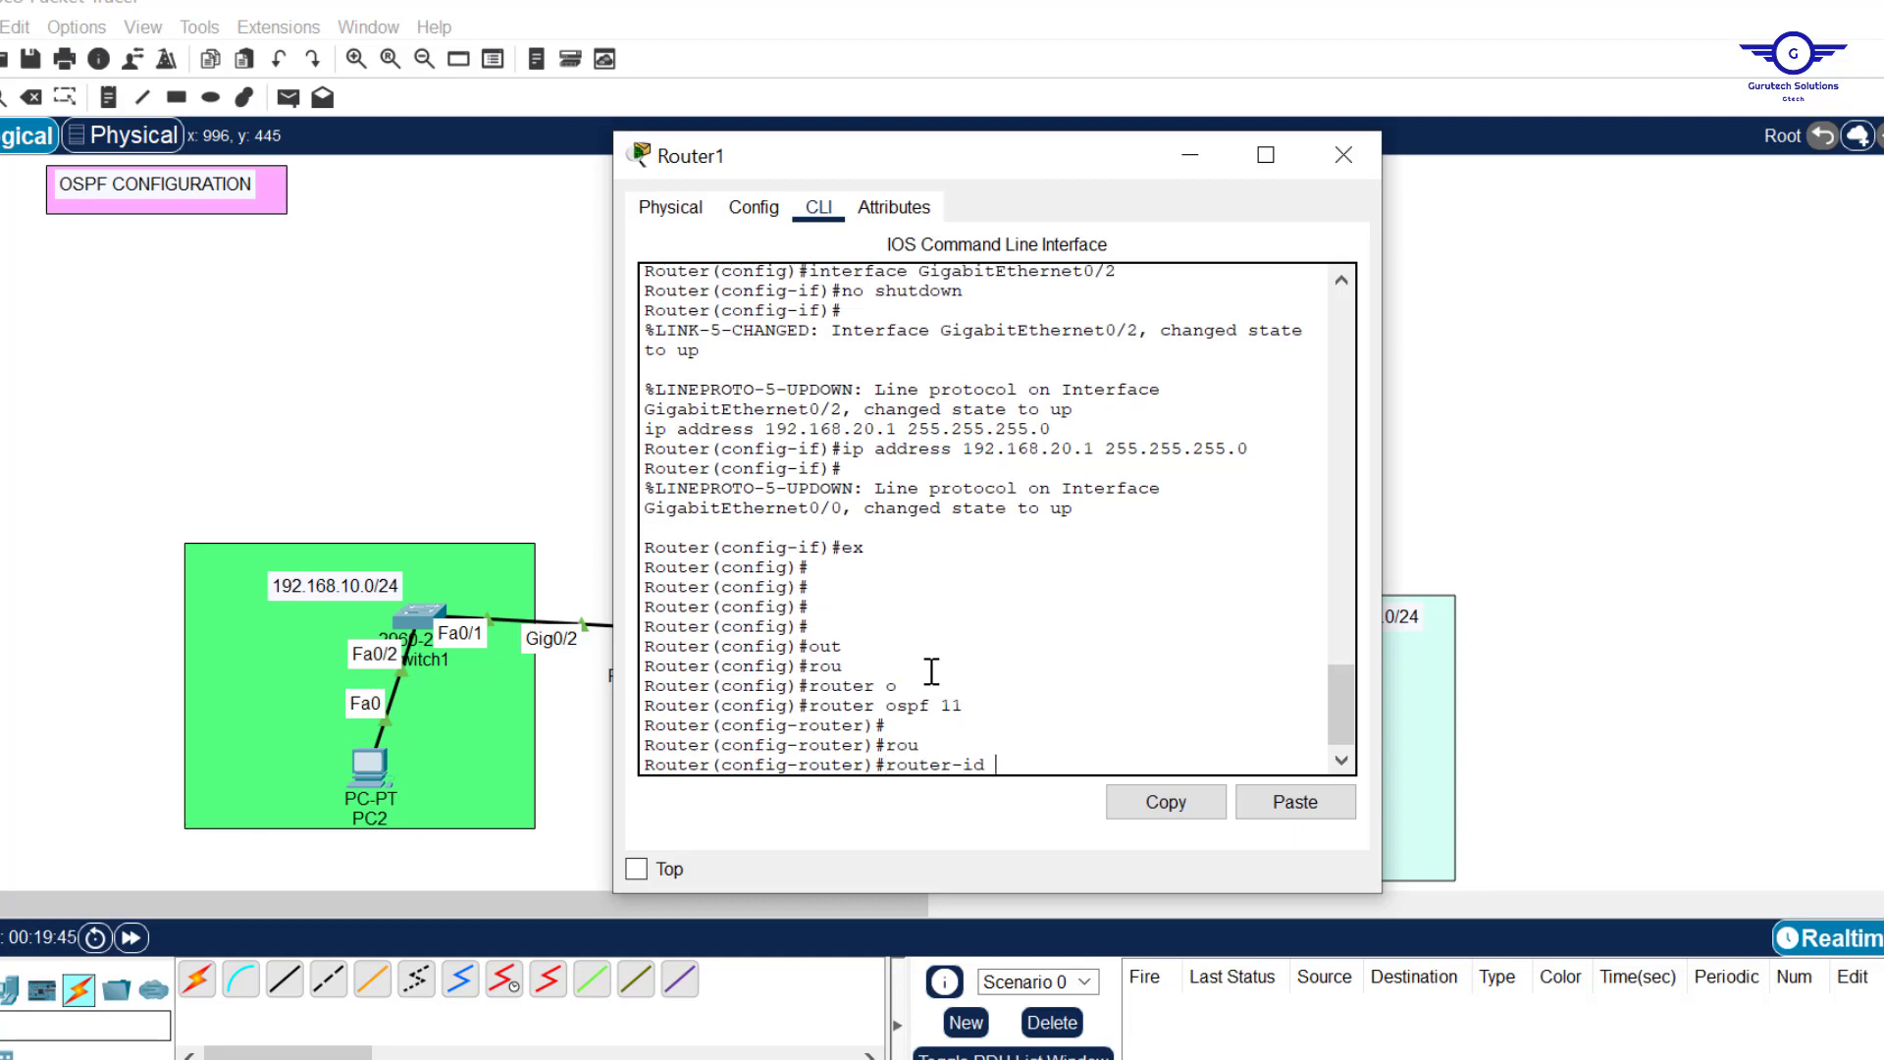
text(2.2.2.2)
key(Return)
key(Return)
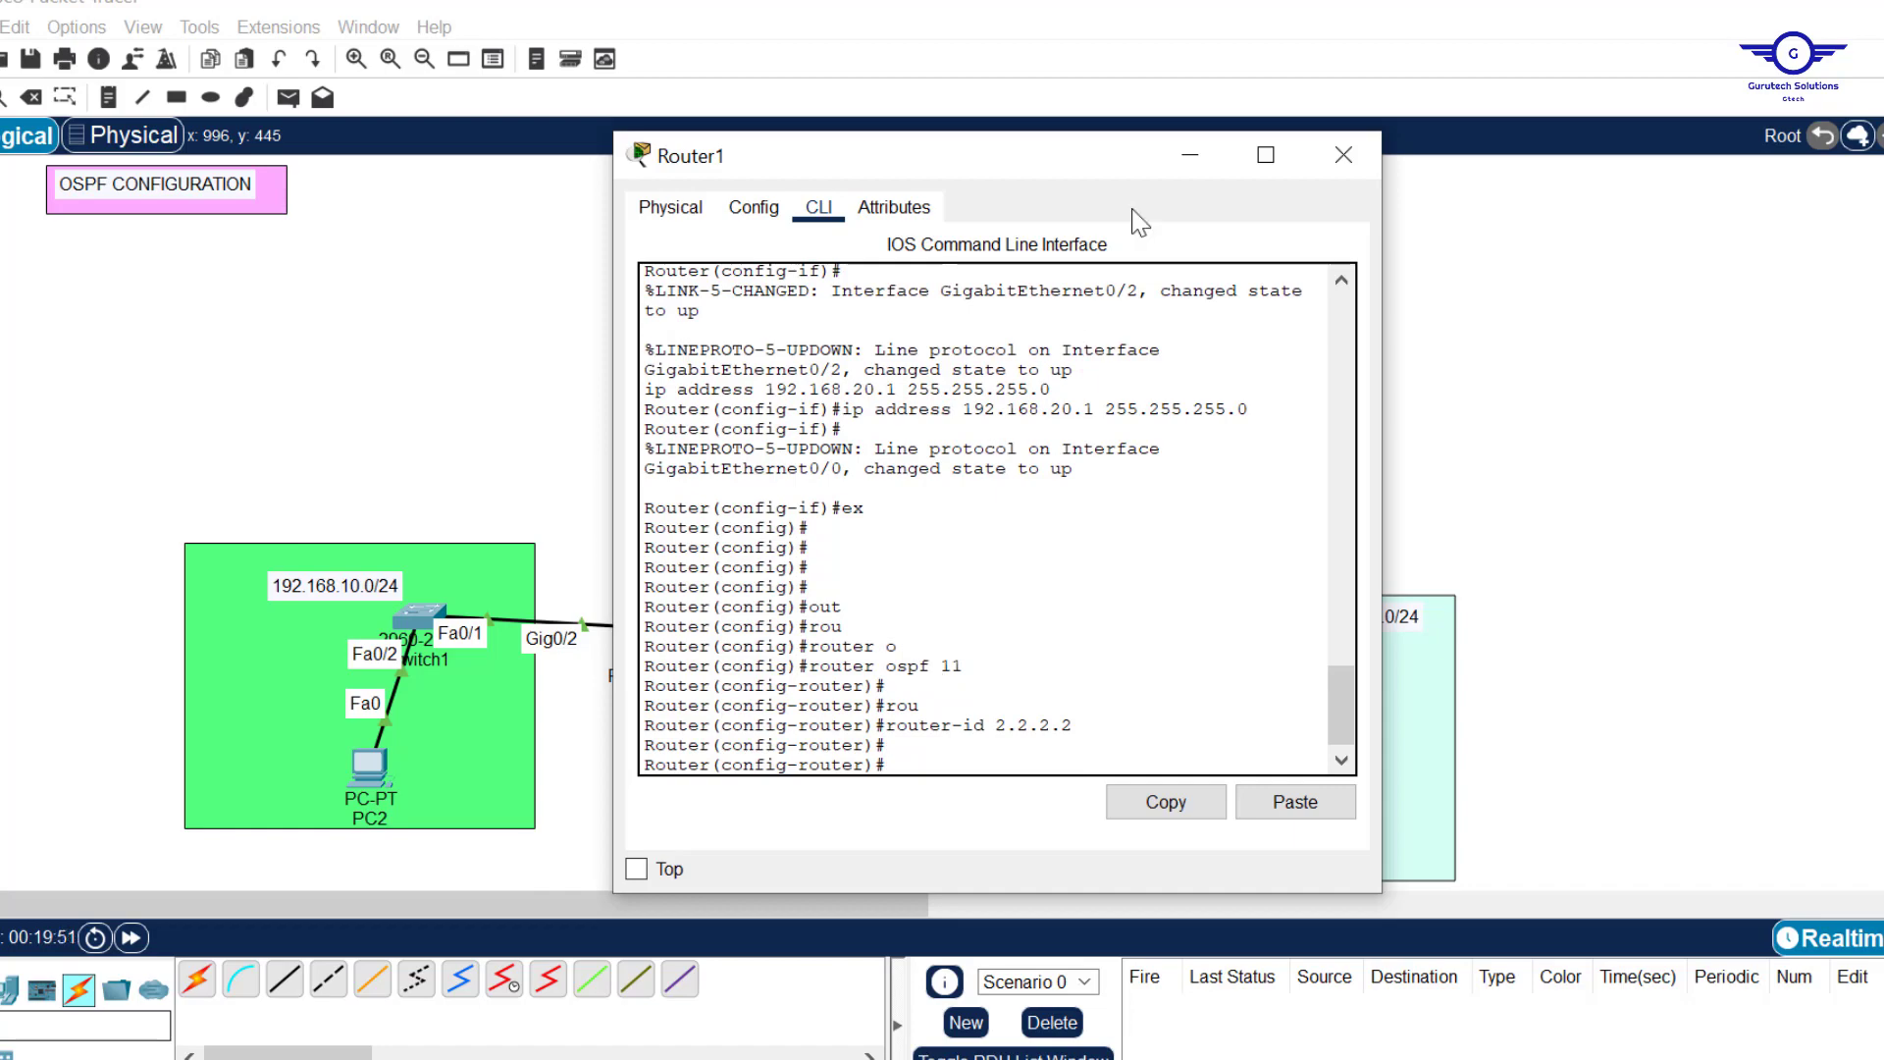
drag(1110, 150, 702, 135)
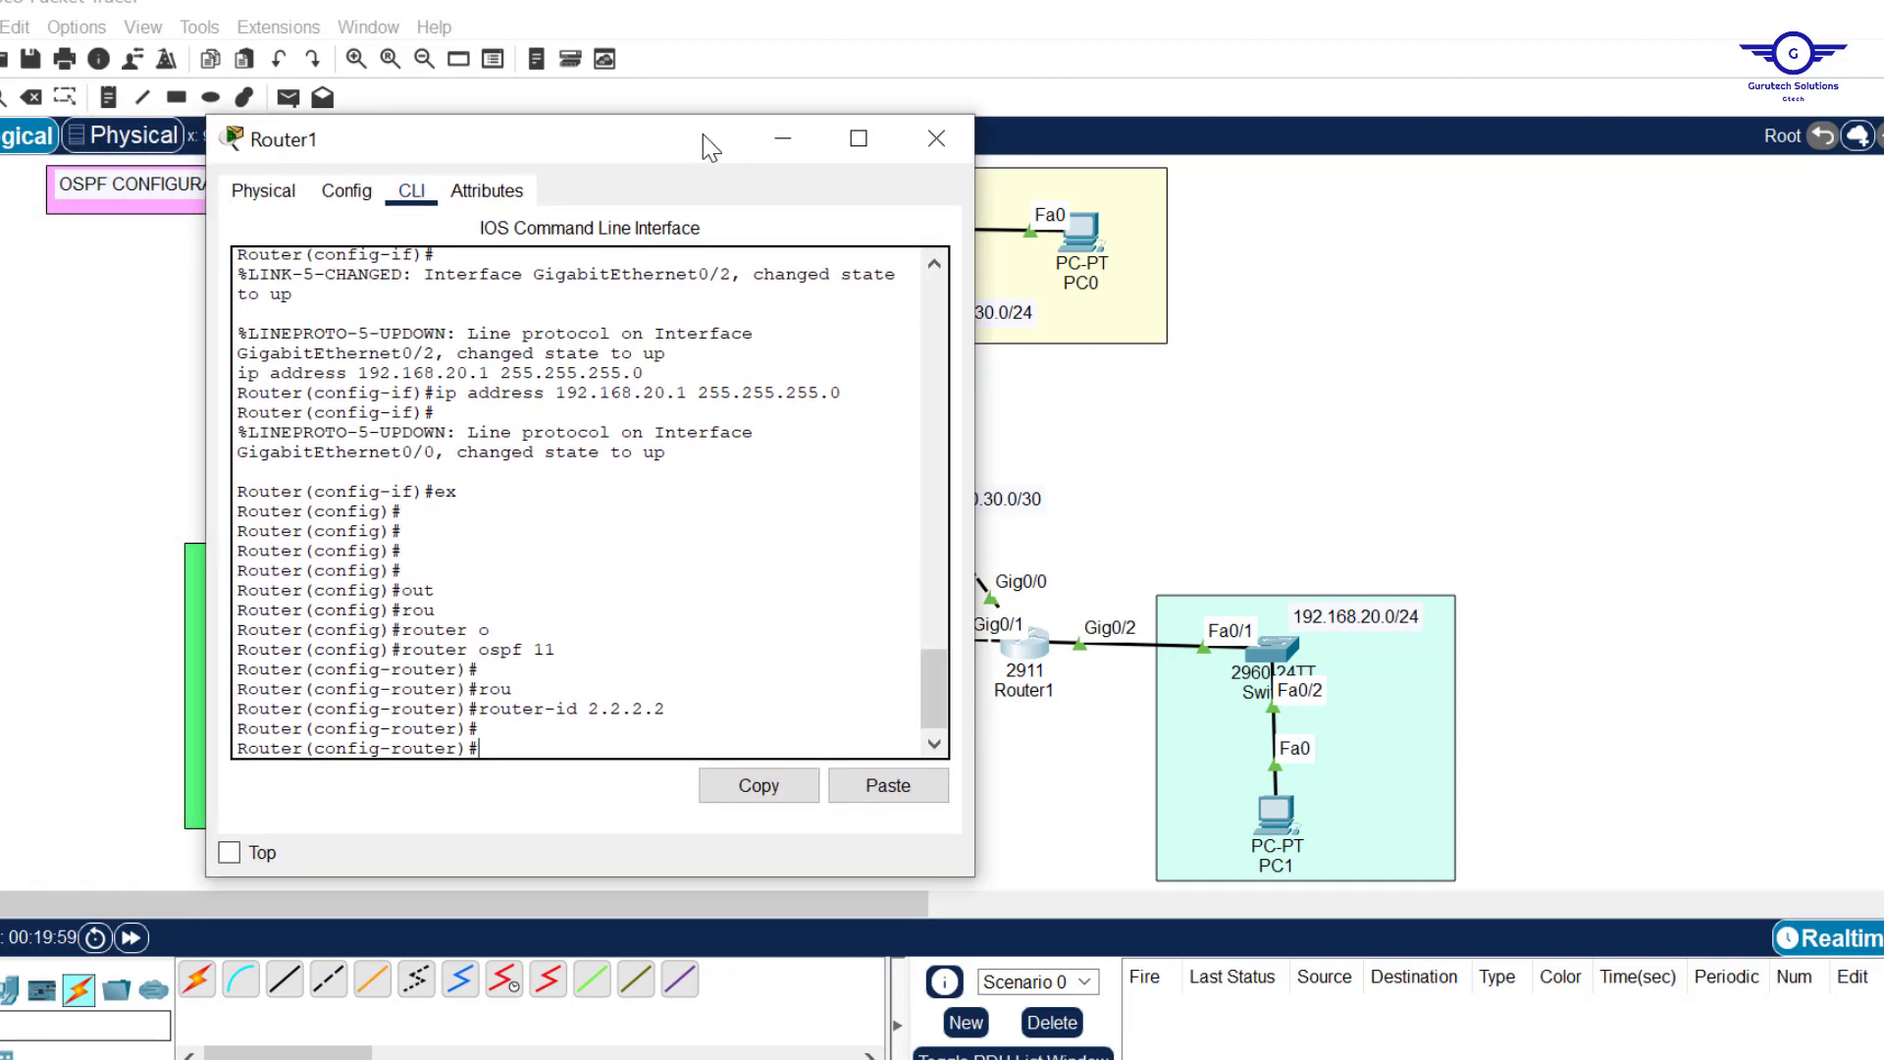
Advertise network 192.168.20.0 with wildcard mask 0.0.0.255 in OSPF area 0 on Router1.
text(192)
key(BackSpace)
key(BackSpace)
key(BackSpace)
text(ne)
key(Tab)
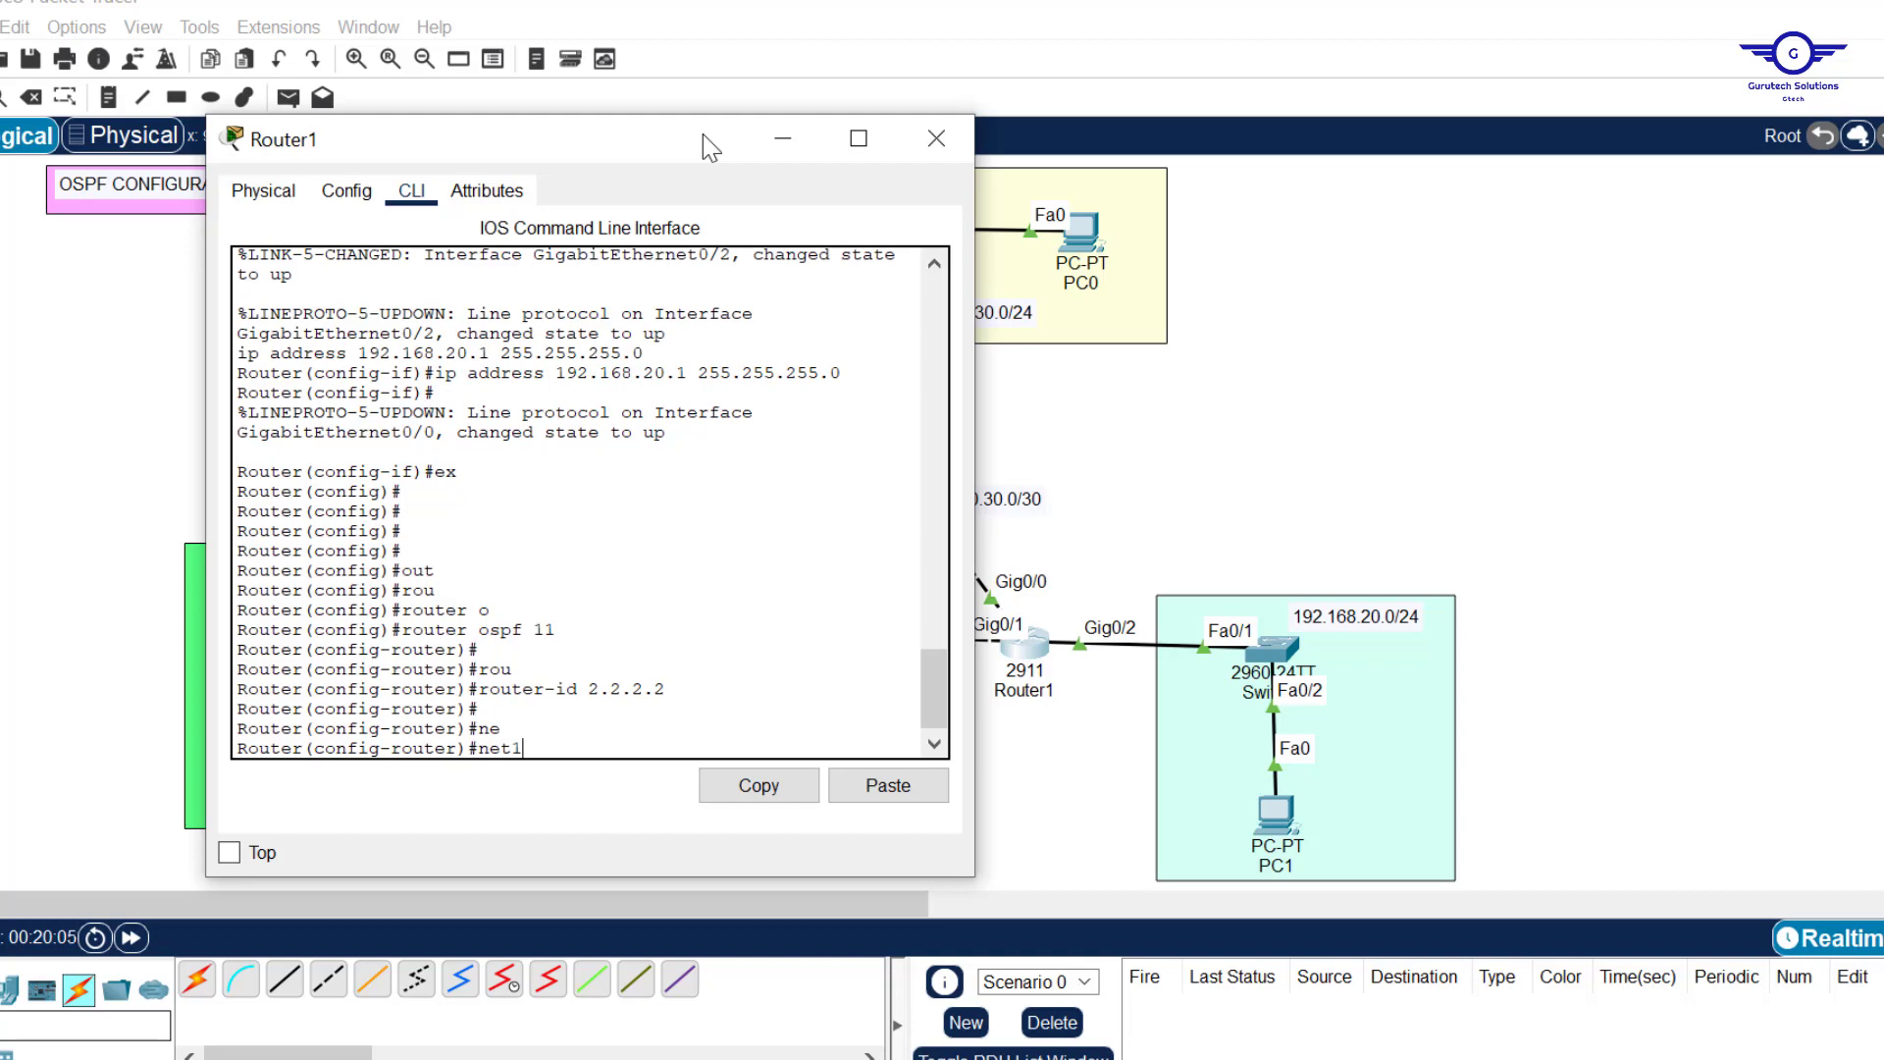
text(t)
key(Tab)
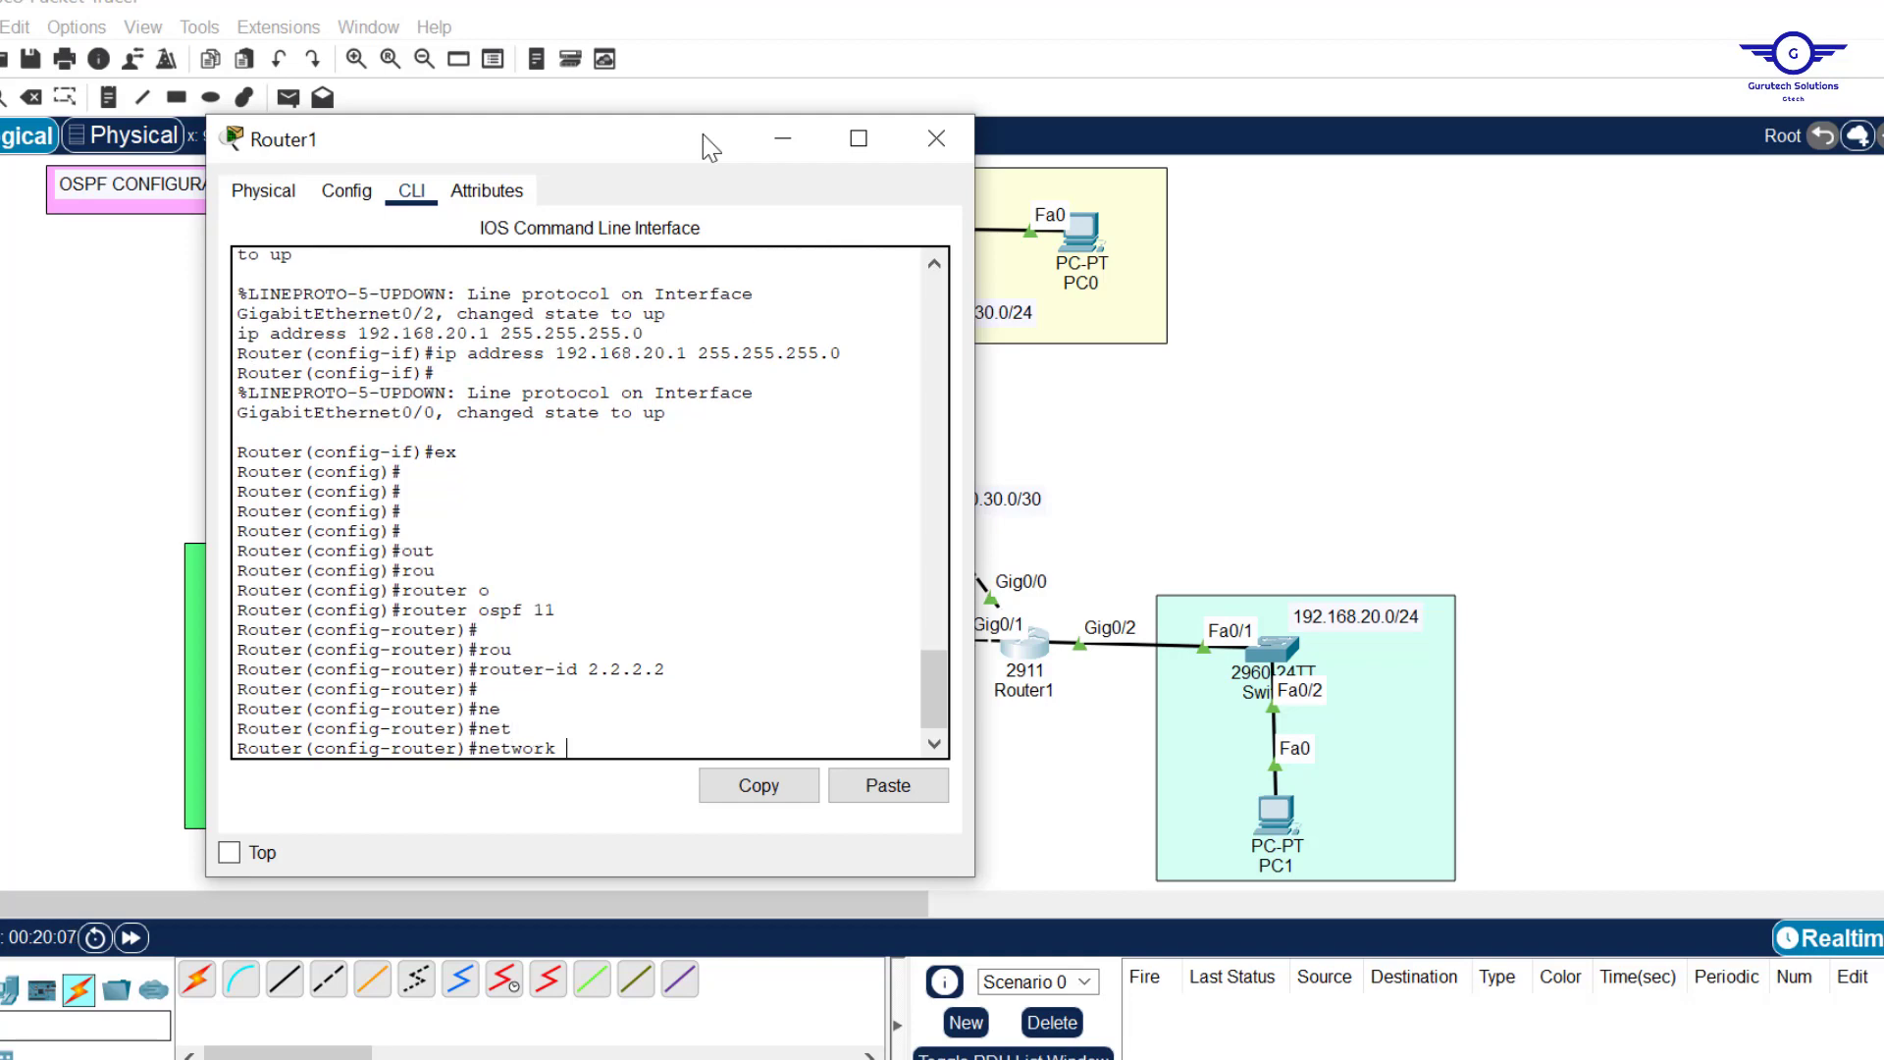
text(192.168.20.0)
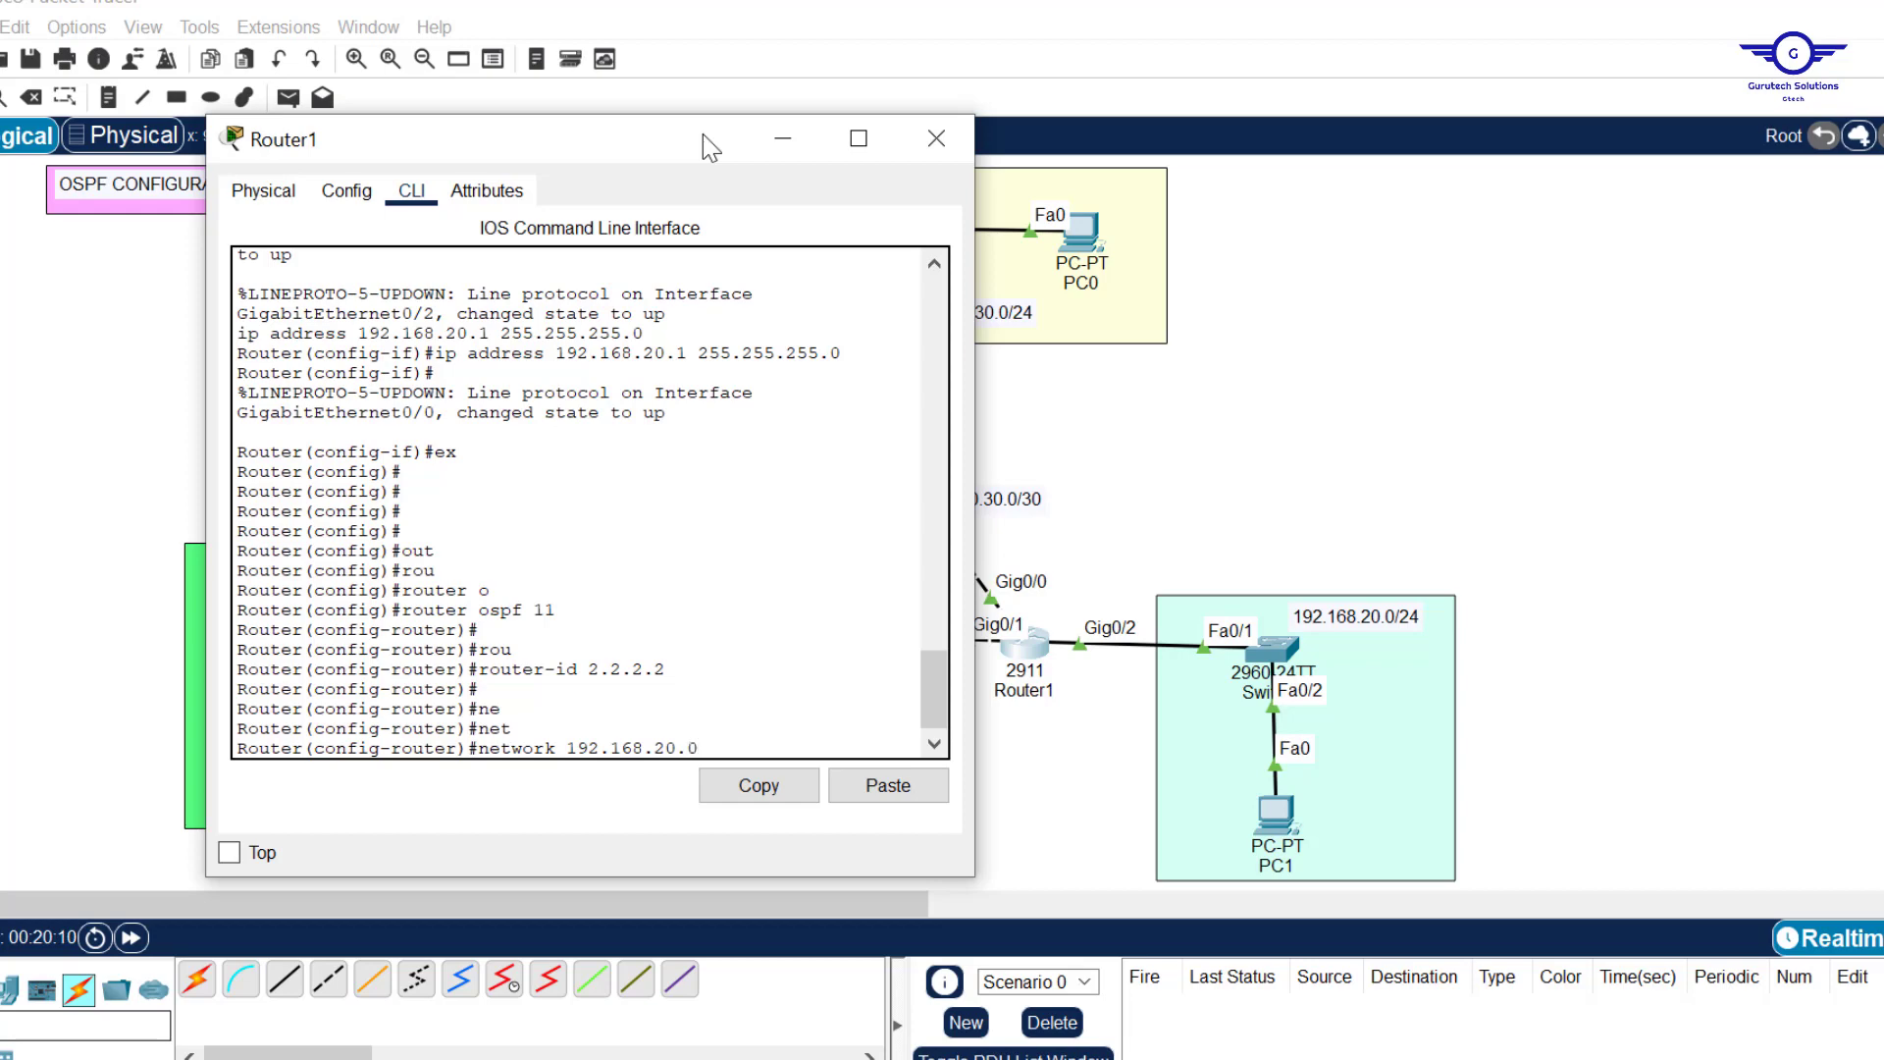
text( 0.0.0.255 ar)
key(Tab)
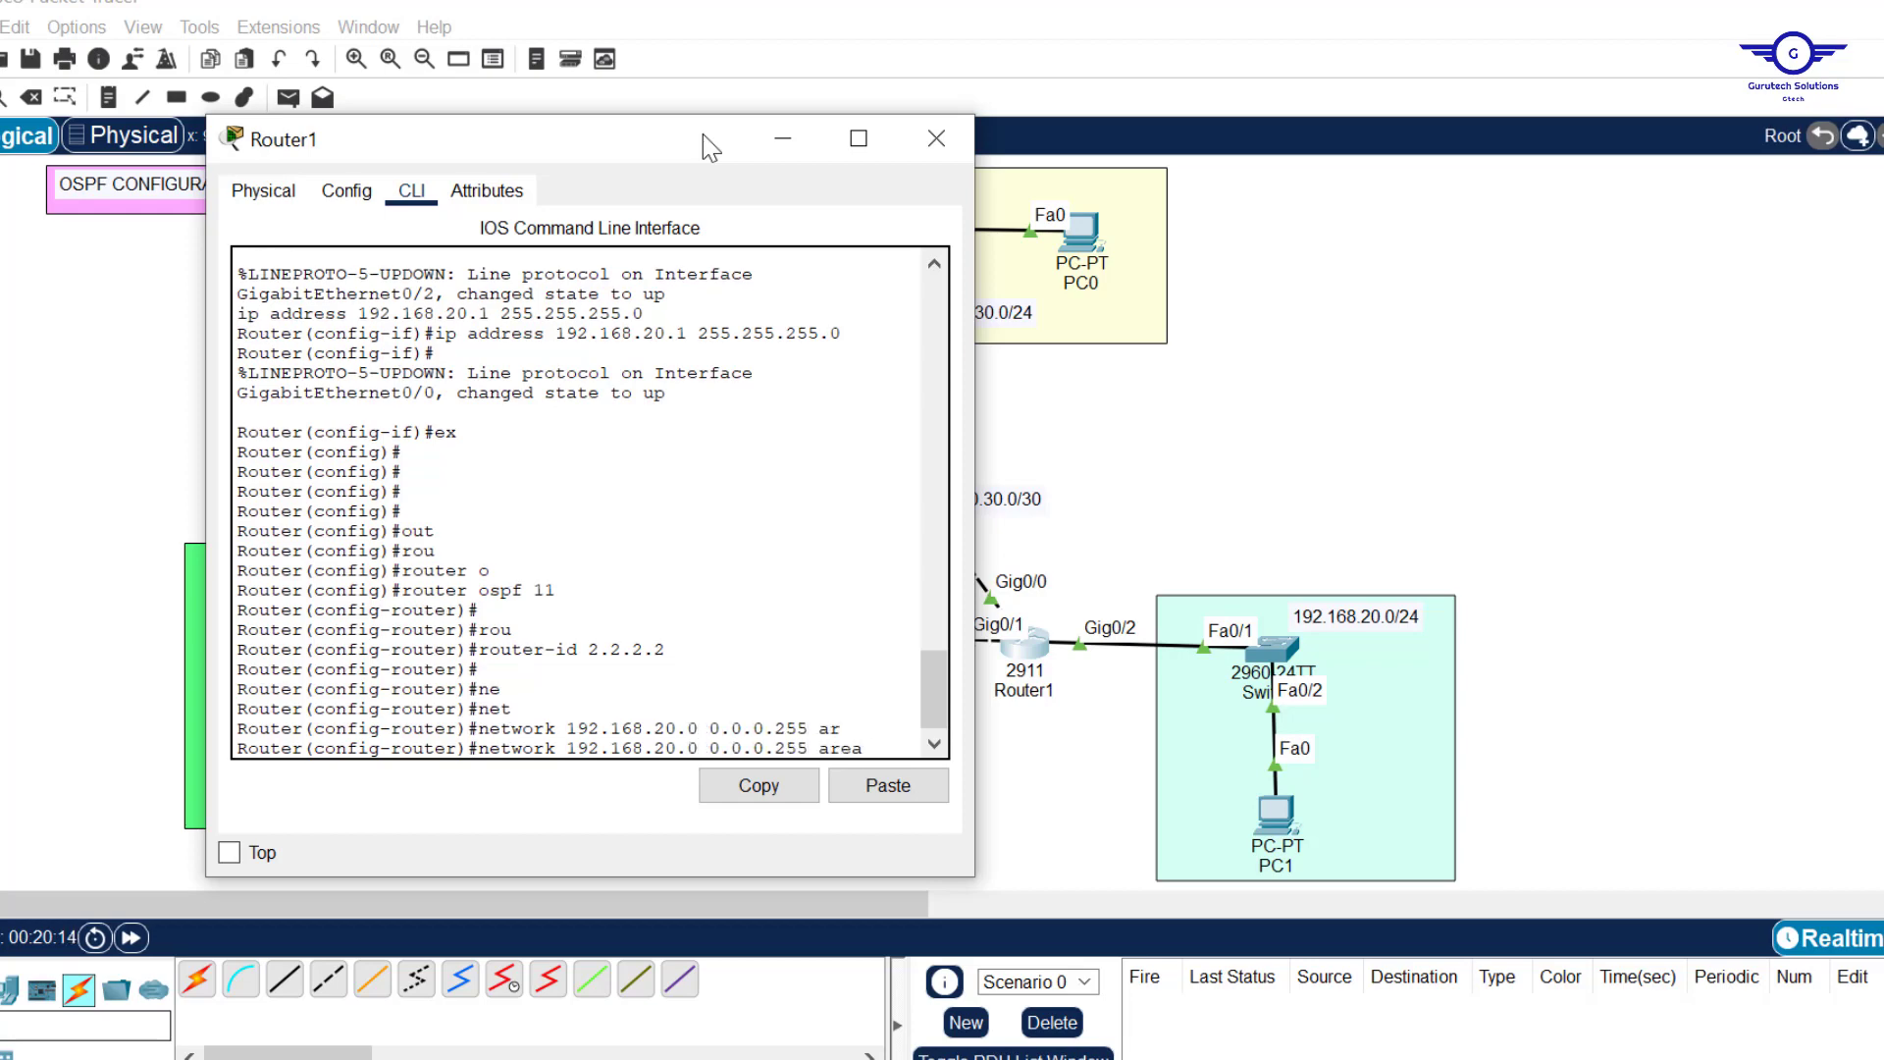
text(0)
drag(975, 382, 1096, 382)
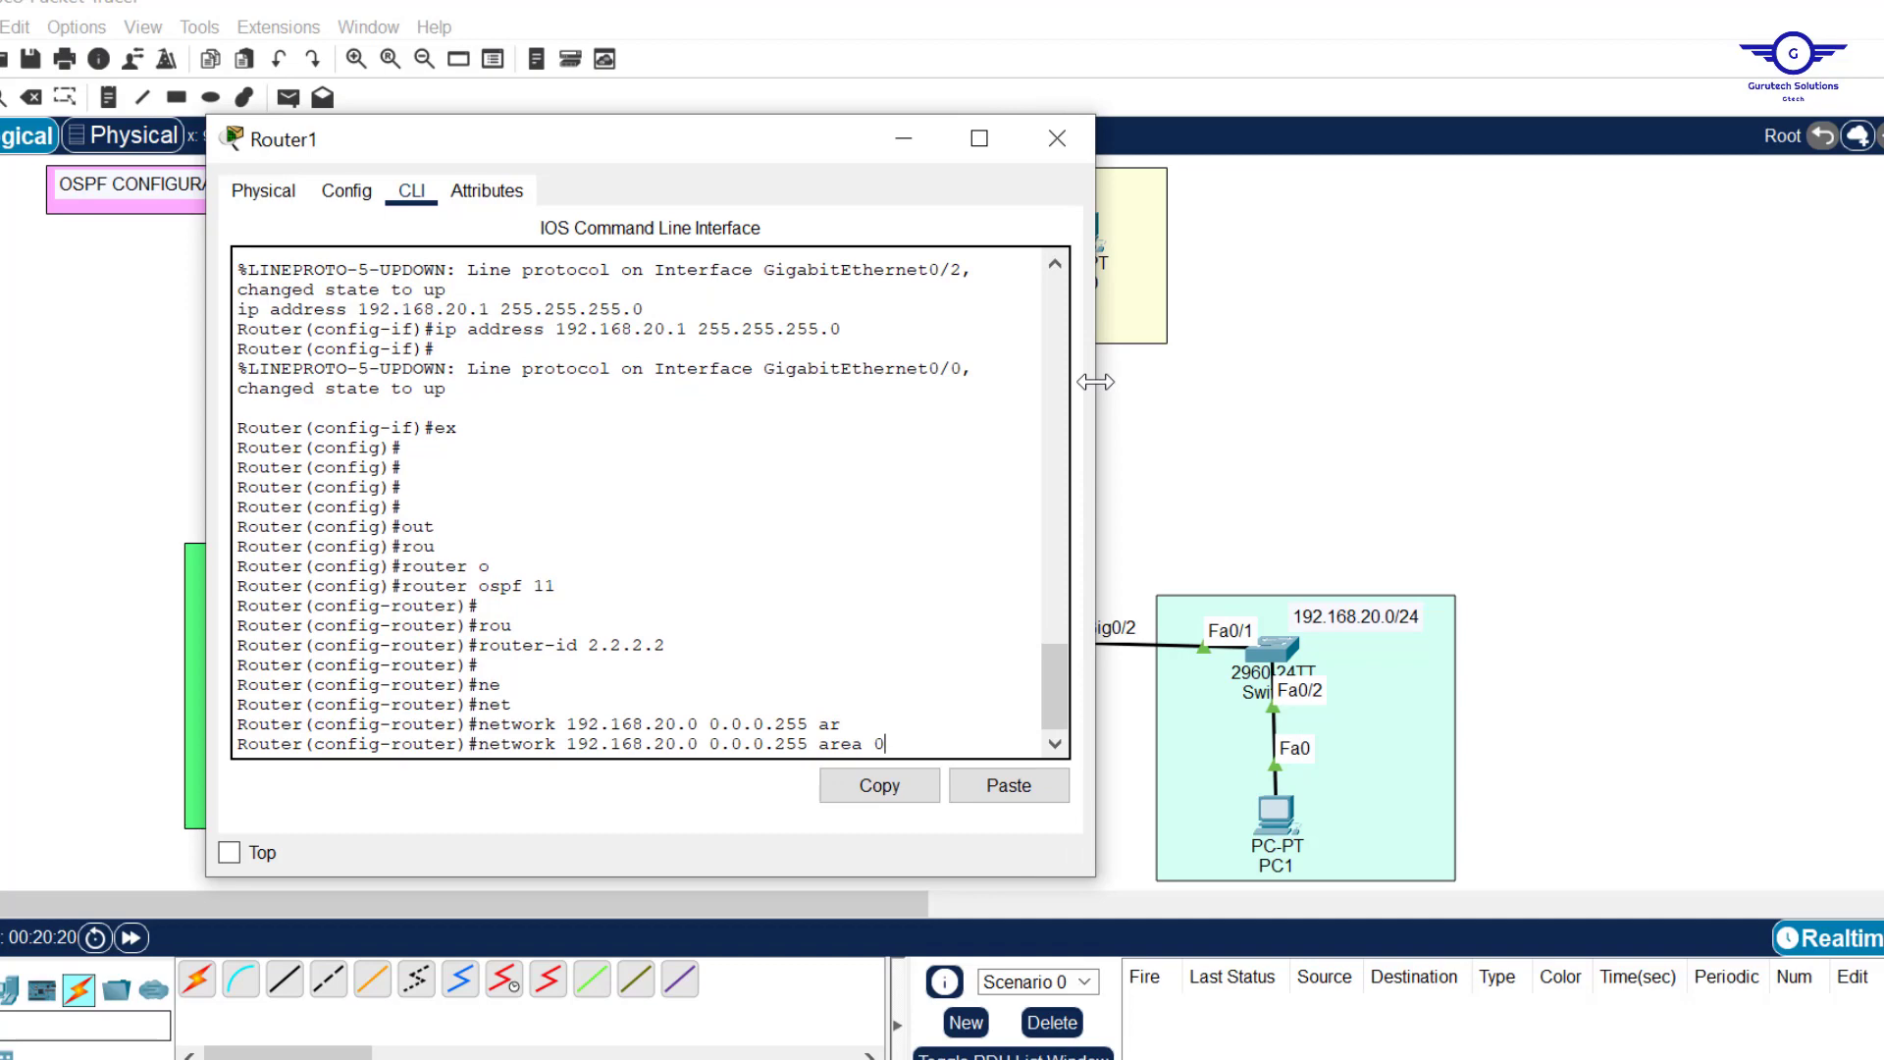
key(Return)
key(Return)
Advertise network 20.20.20.0 with wildcard mask 0.0.0.3 in OSPF area 0 on Router1.
text(net)
key(Tab)
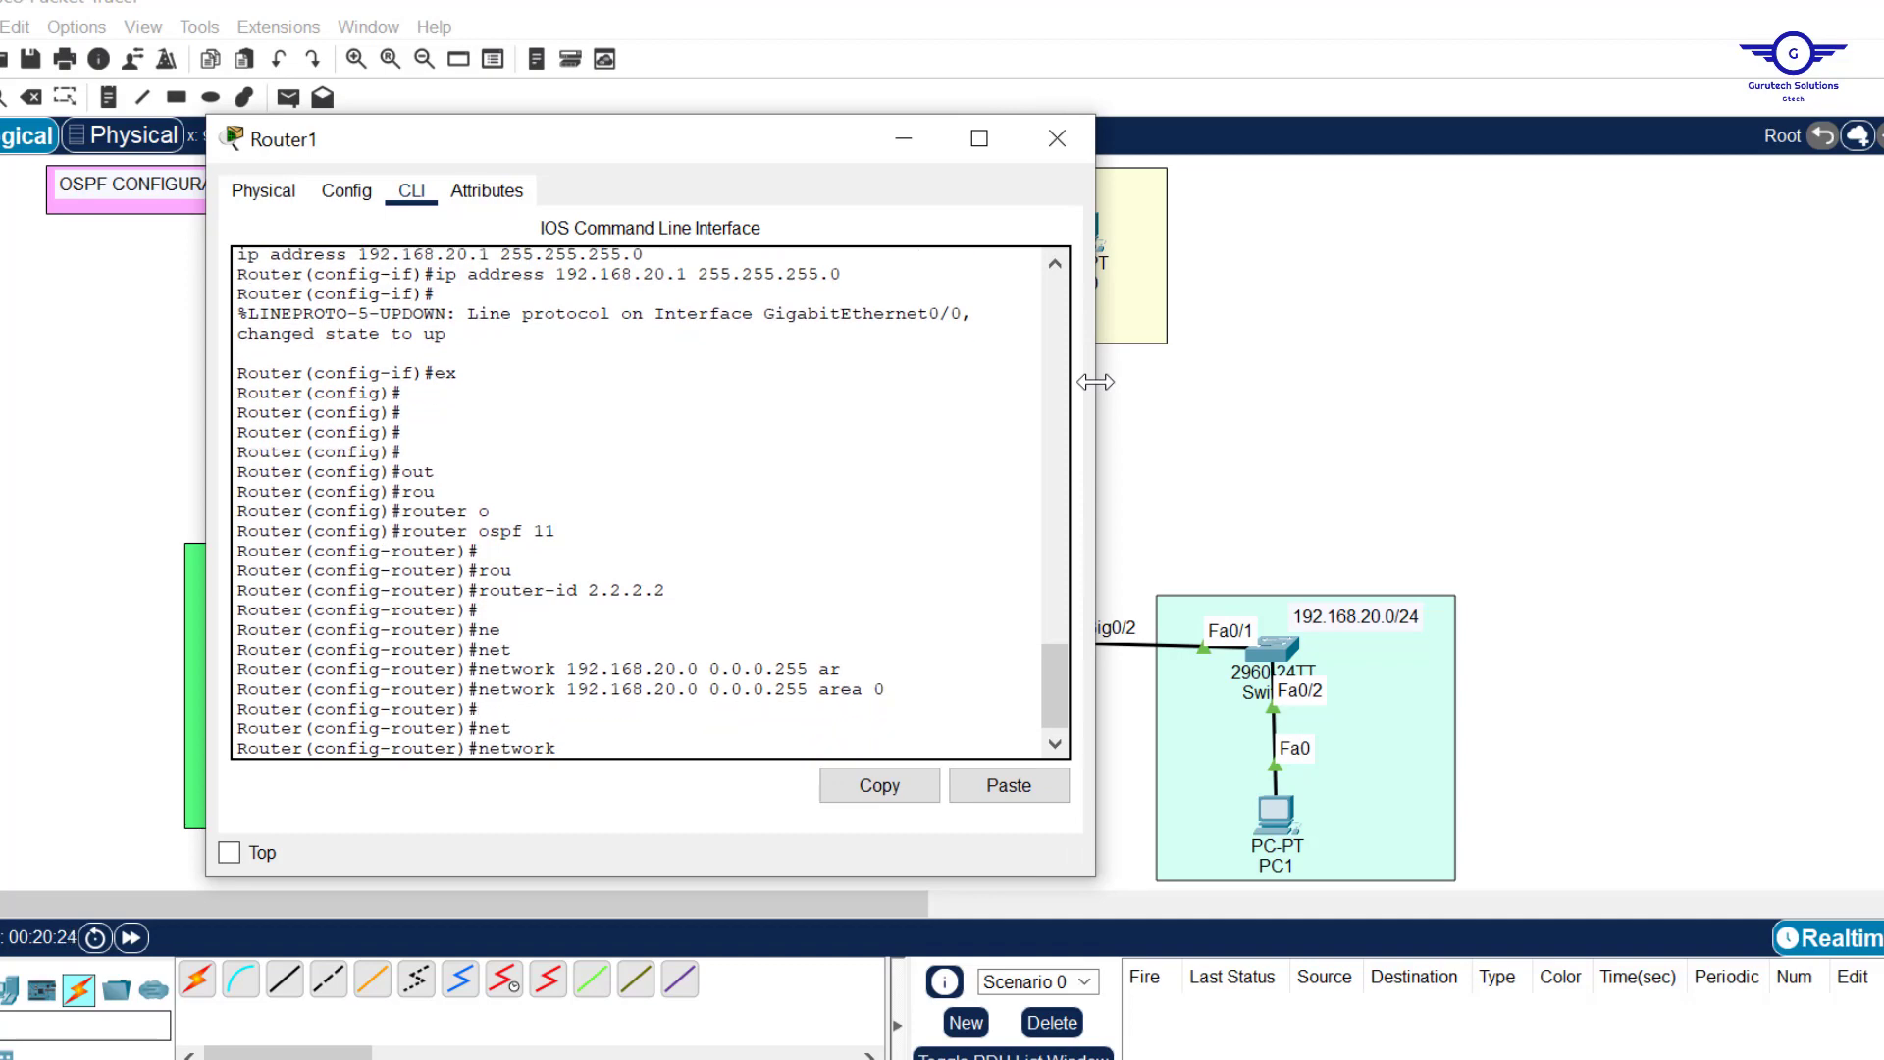
text(20.20.20.0 0.0.0)
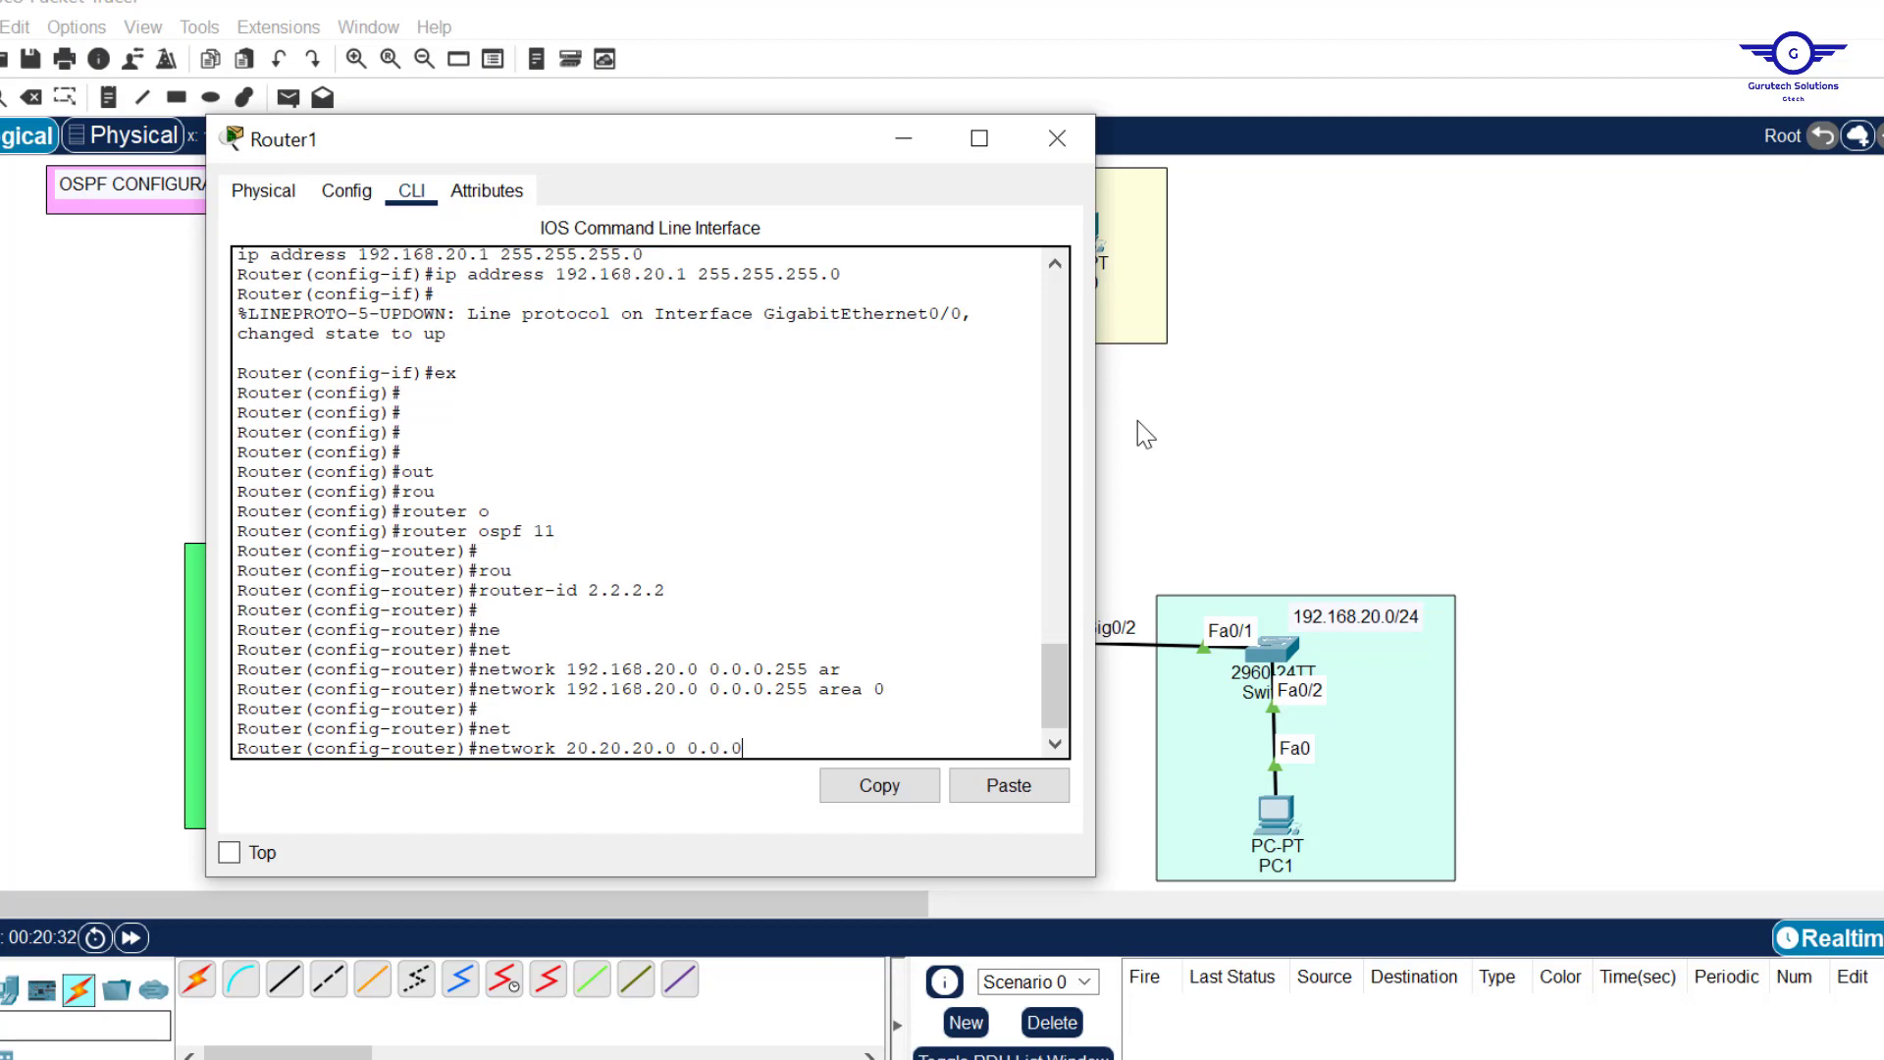
text(.3 a)
key(Tab)
text(0)
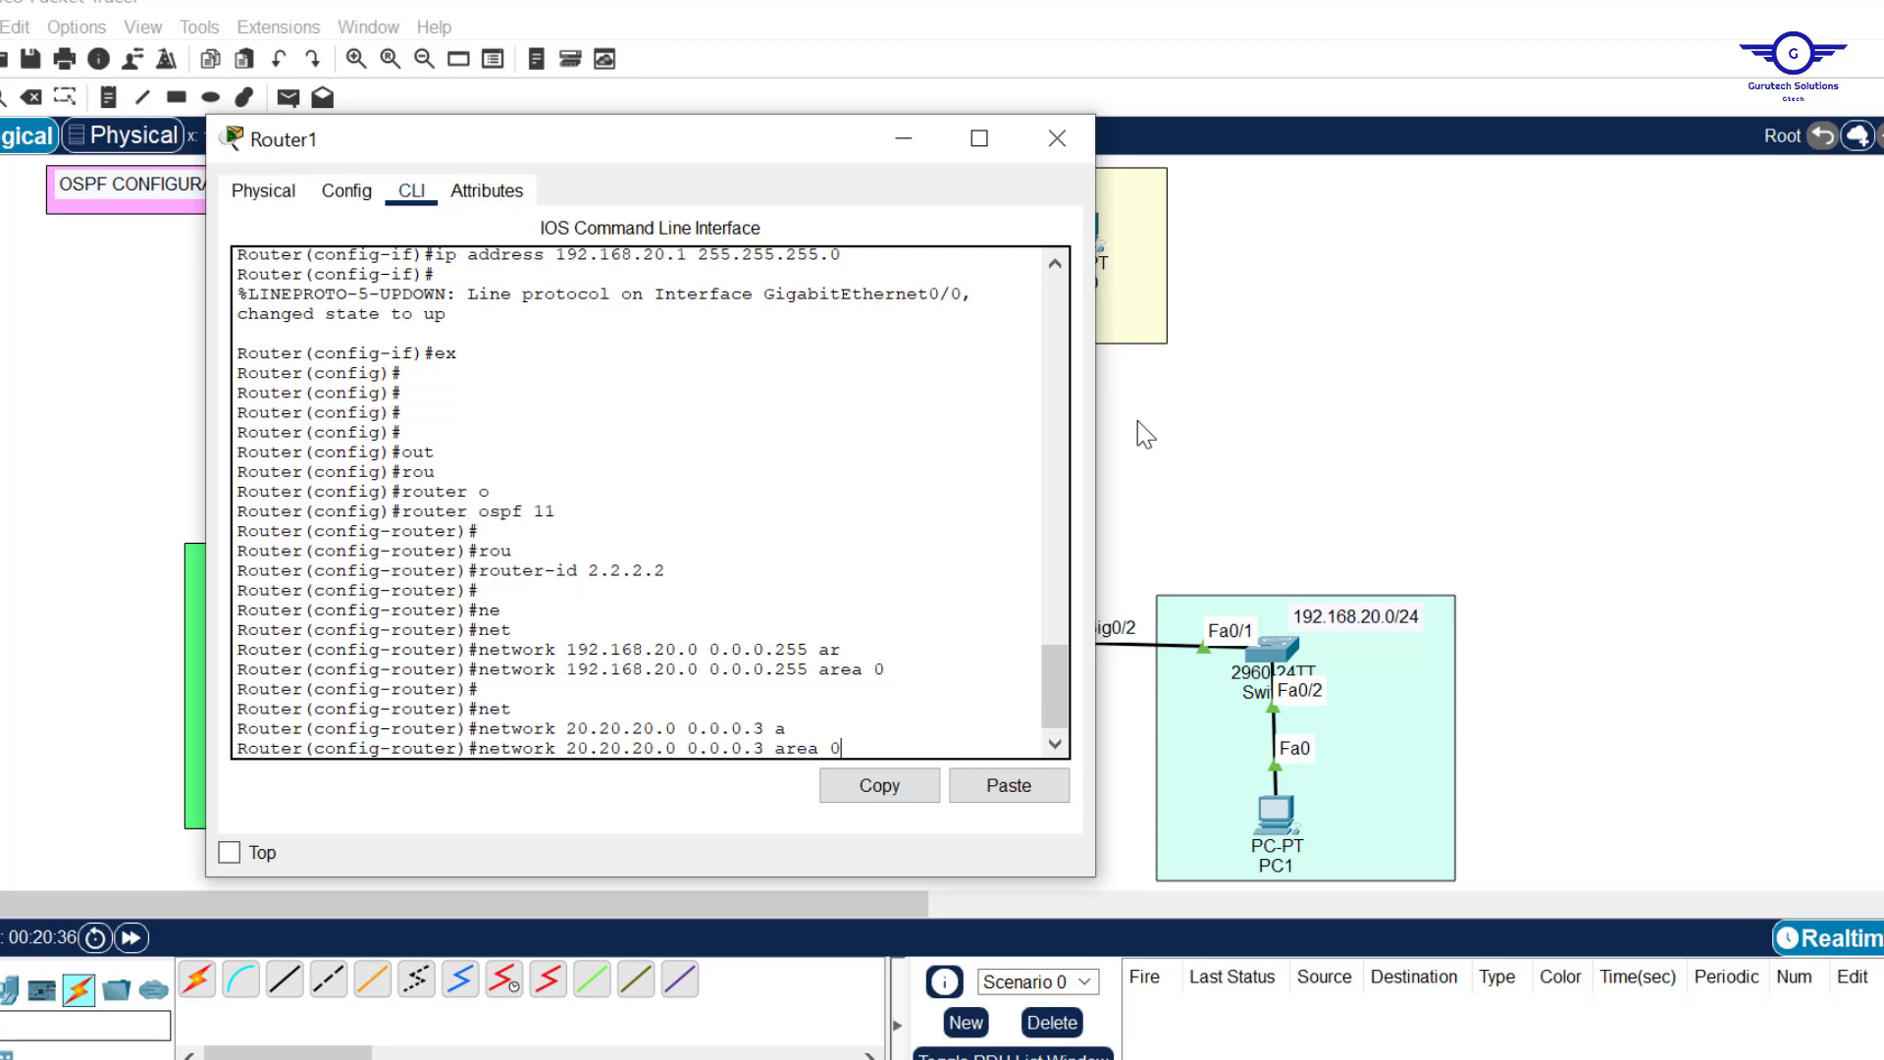
key(Tab)
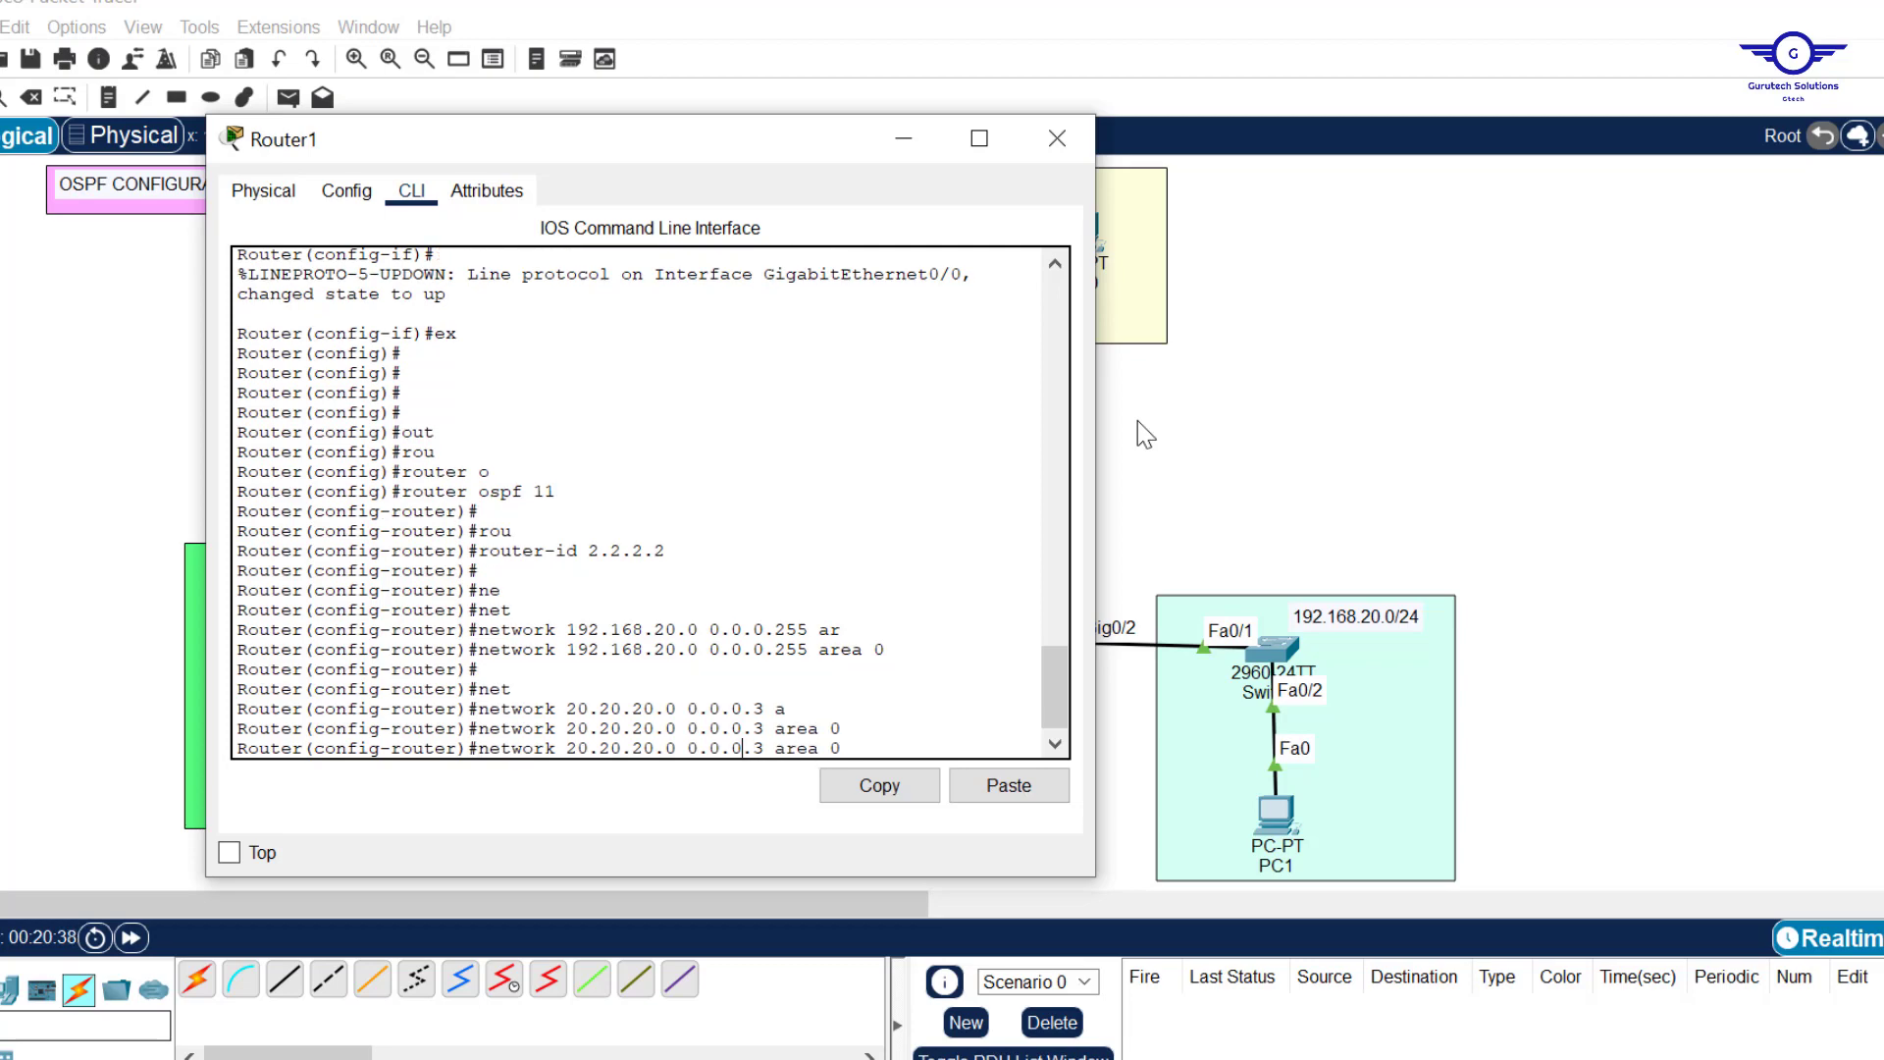
Edit the recalled command on Router1 to advertise network 20.30.30.0 with wildcard mask 0.0.0.3 in area 0.
key(Left)
text(3)
key(Left)
key(Left)
key(Left)
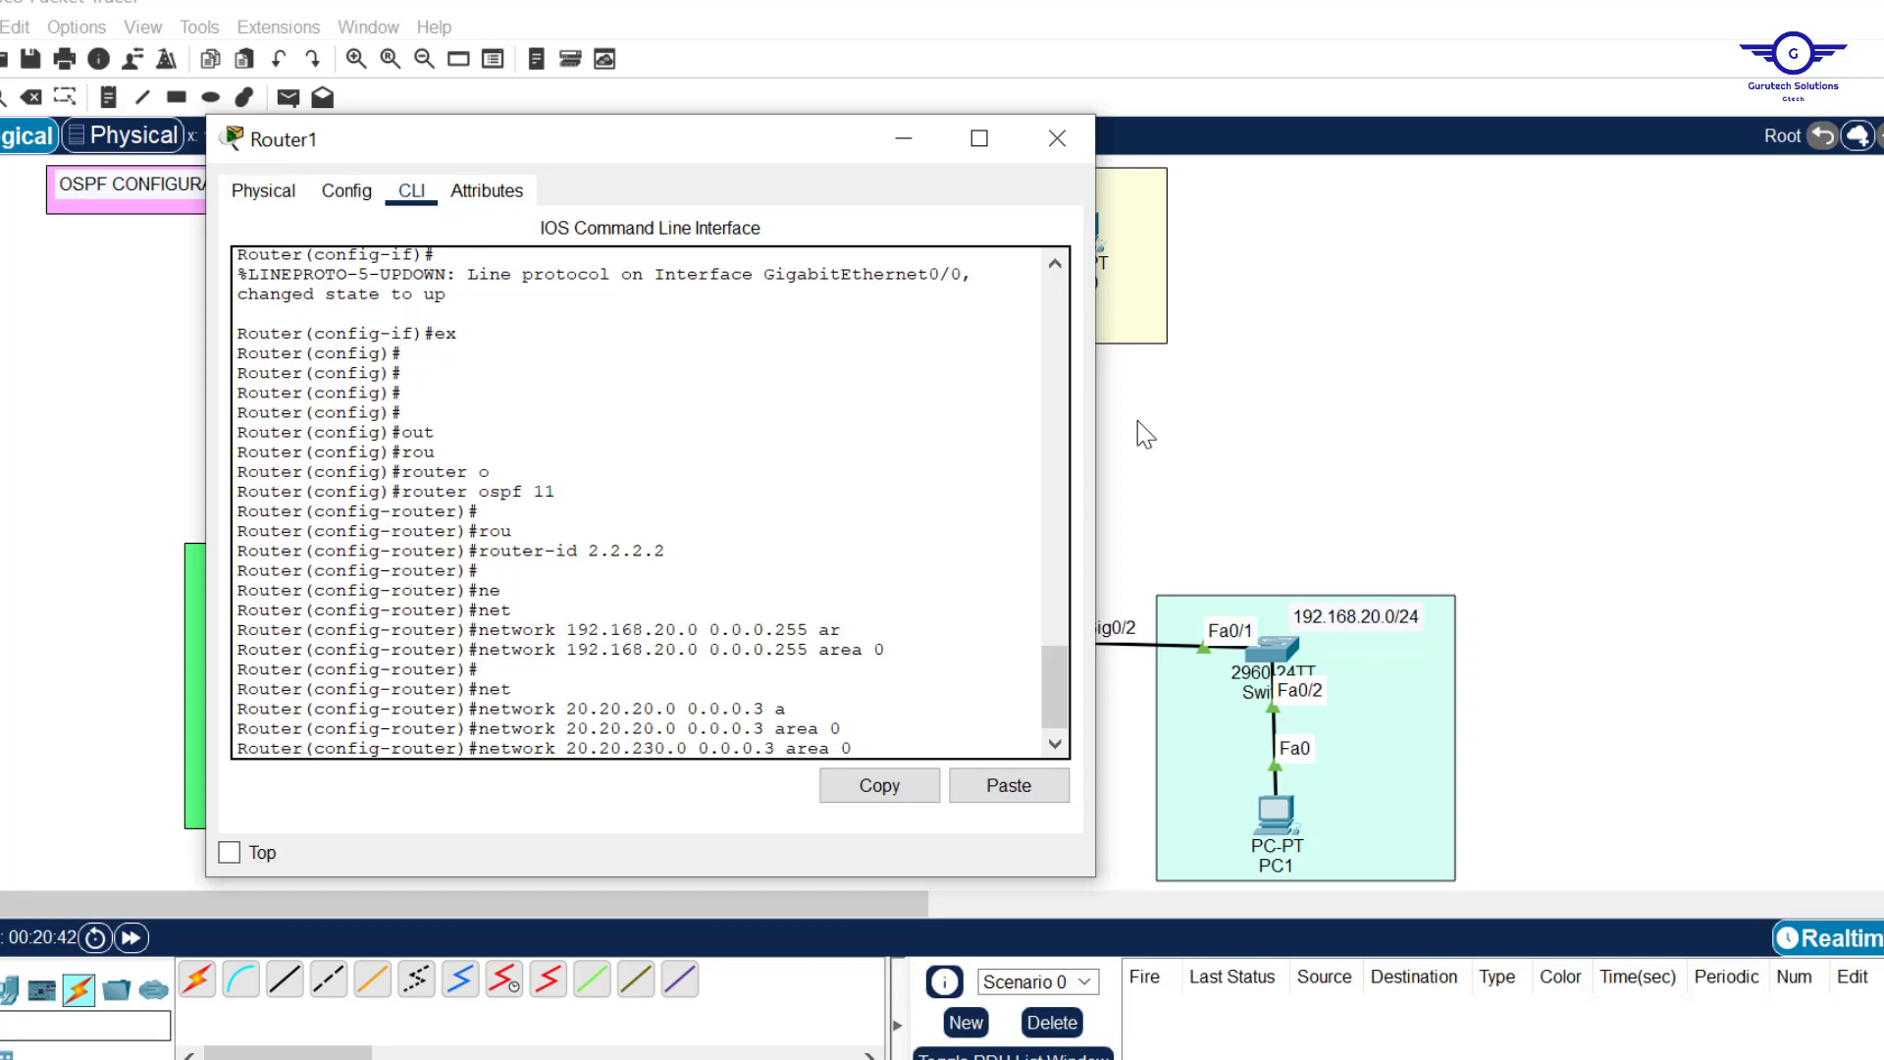
key(BackSpace)
key(Return)
text(ee)
key(Return)
Recall the 20.30.30.0 network command and correct it to advertise 30.30.30.0 with wildcard mask 0.0.0.3 in area 0 on Router1.
key(Up)
key(Up)
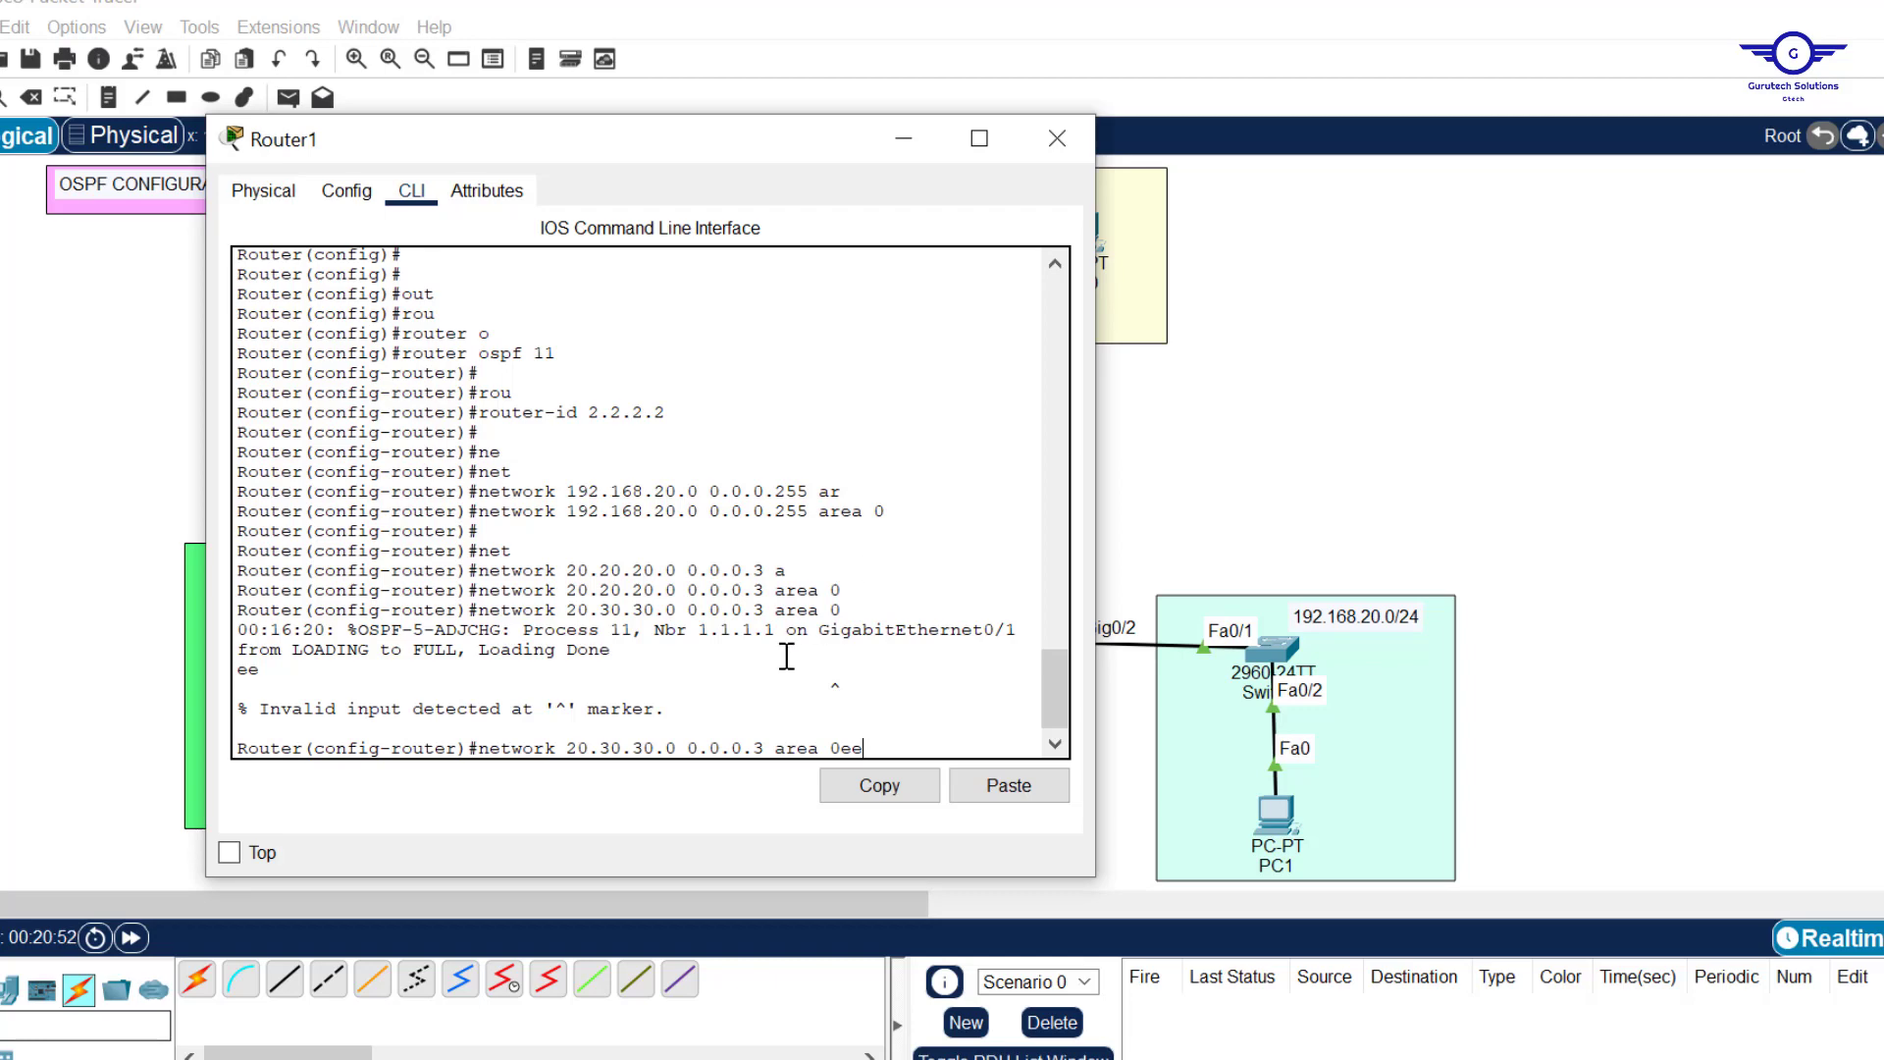
drag(773, 630, 704, 638)
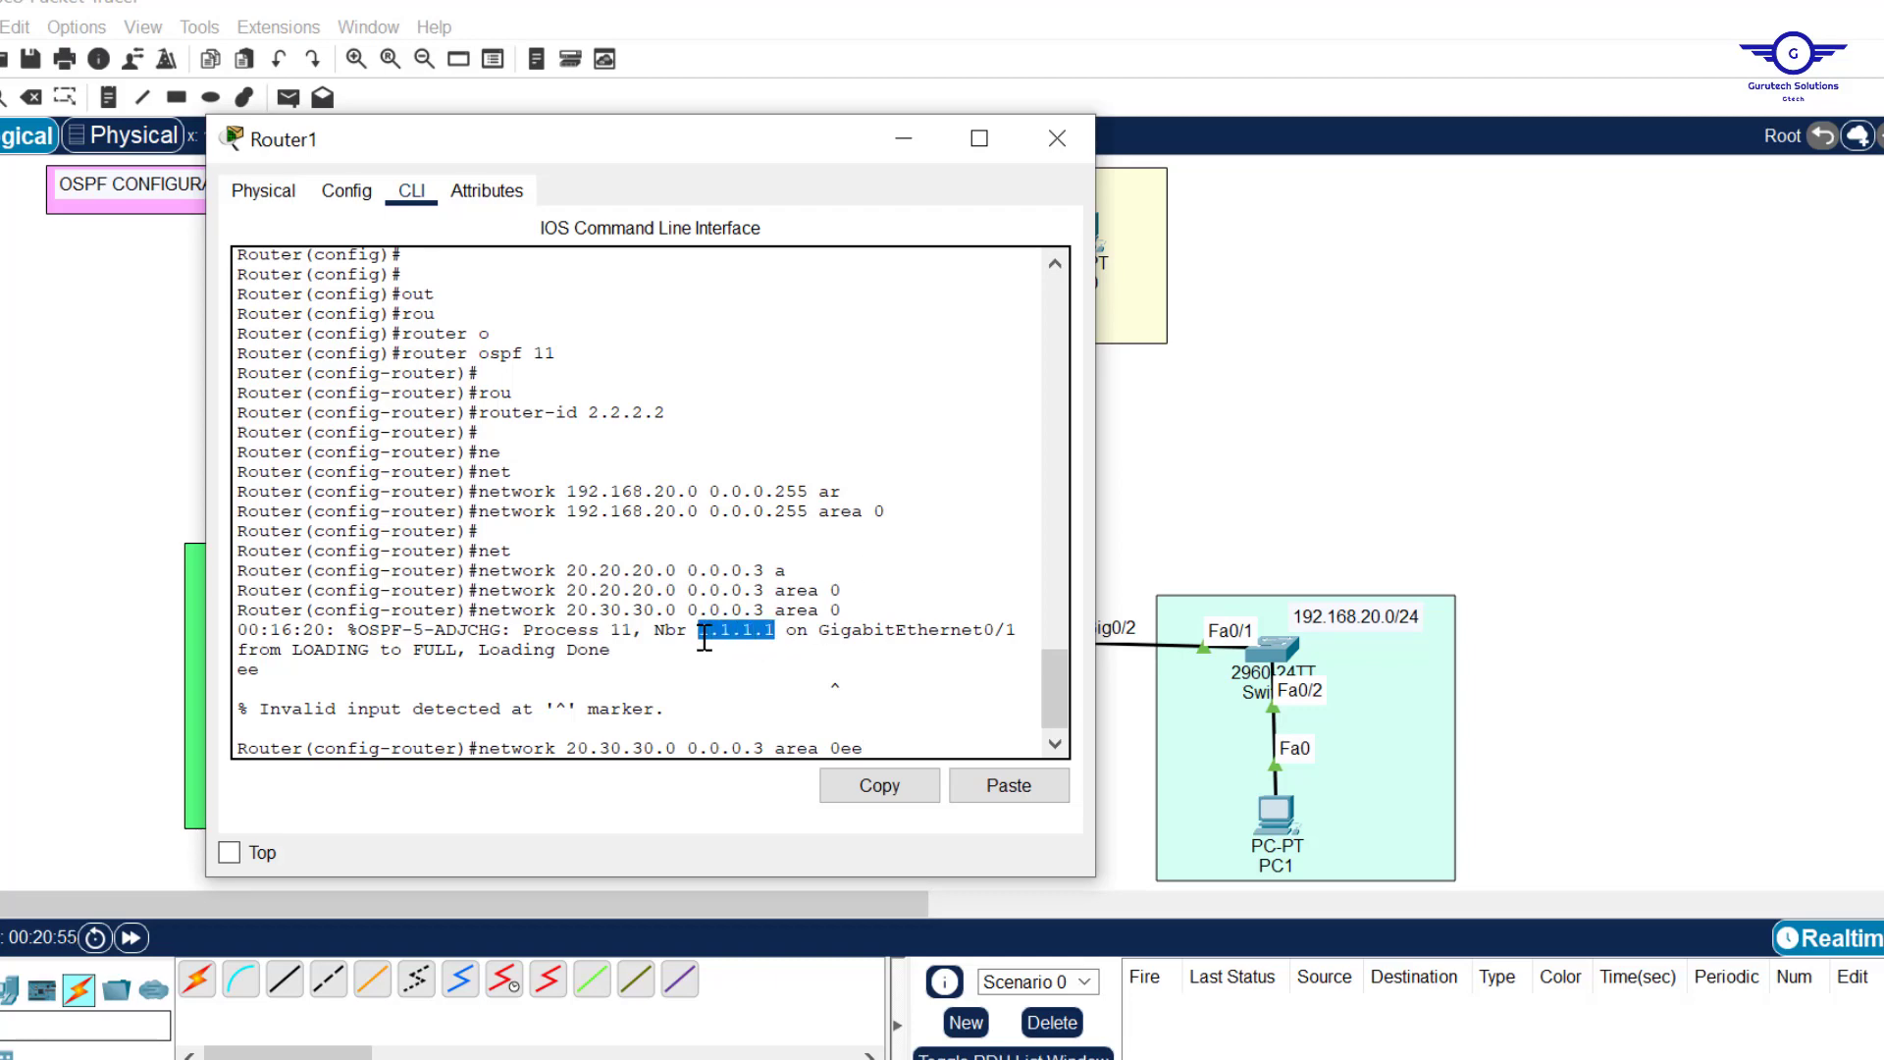
click(736, 724)
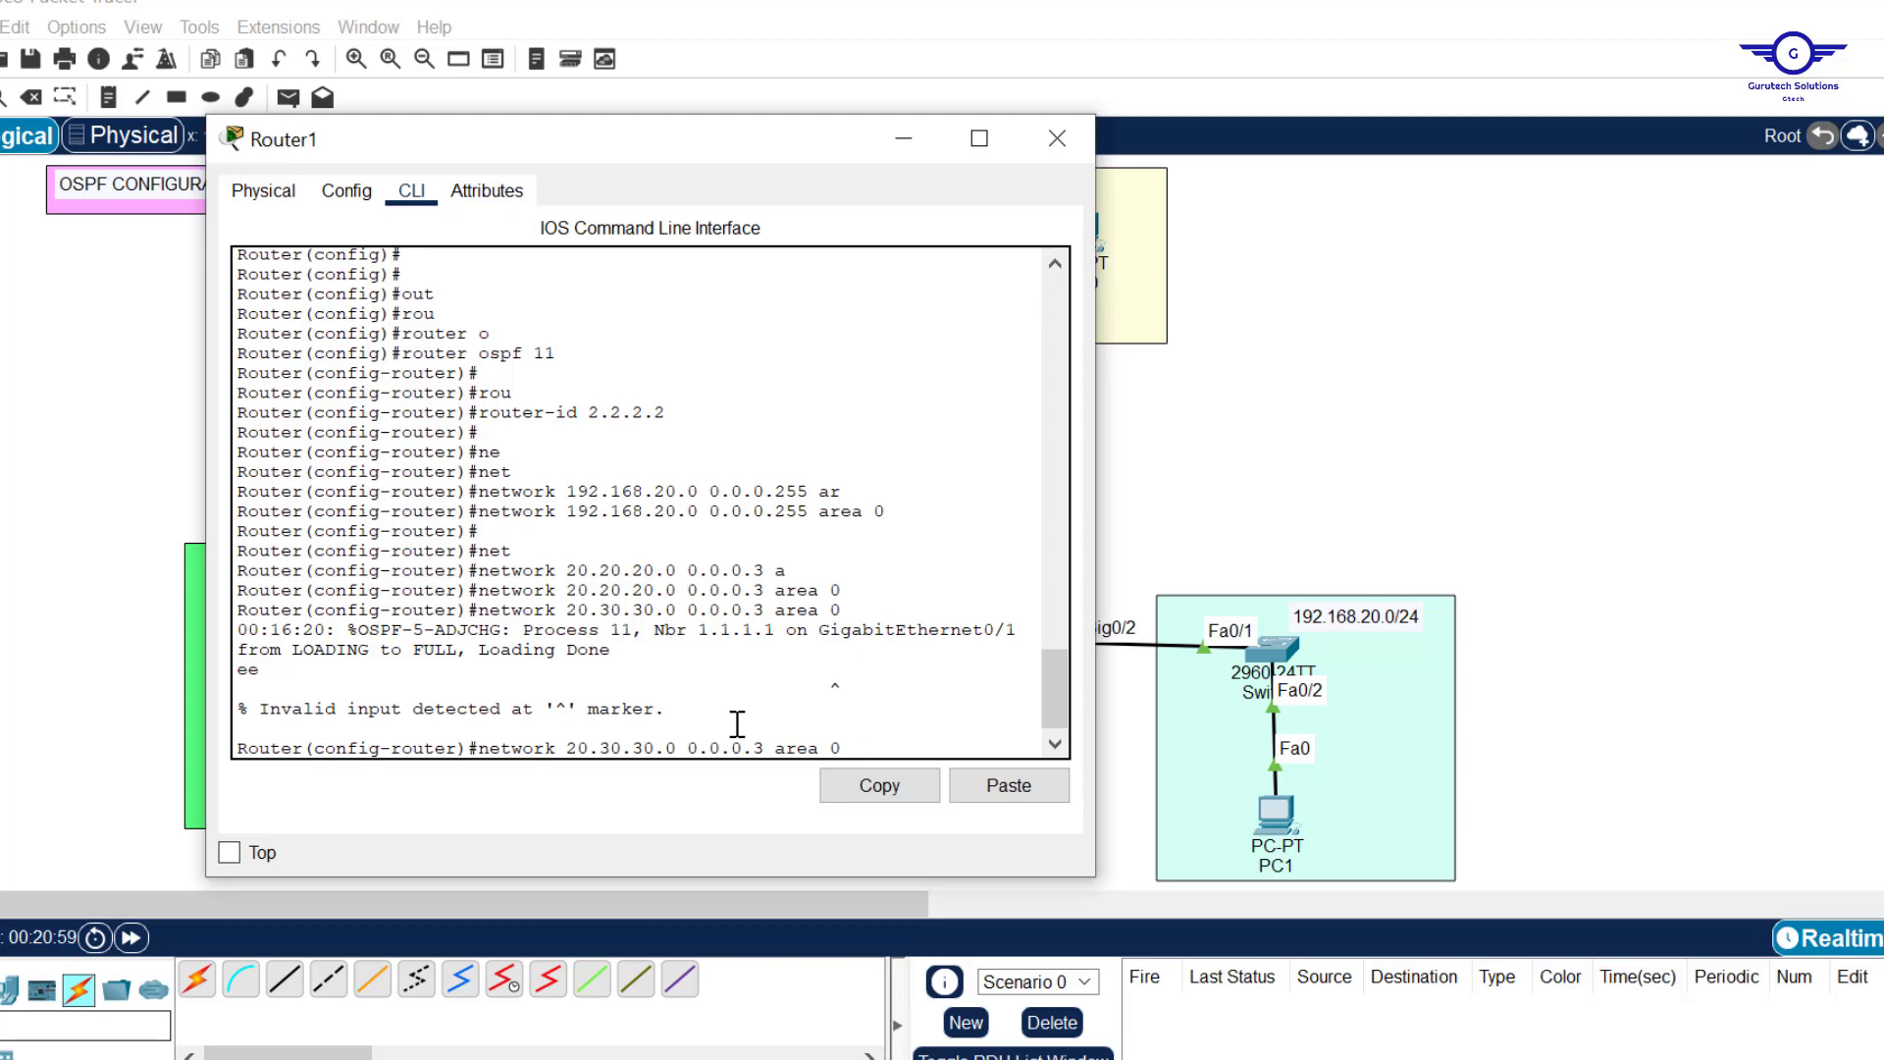
key(Left)
key(Left)
key(Left)
key(Left)
key(Left)
key(Left)
key(Left)
key(Left)
key(BackSpace)
text(3)
key(Return)
Exit OSPF configuration on Router1, save its configuration with do wr, and close the router window.
text(exit)
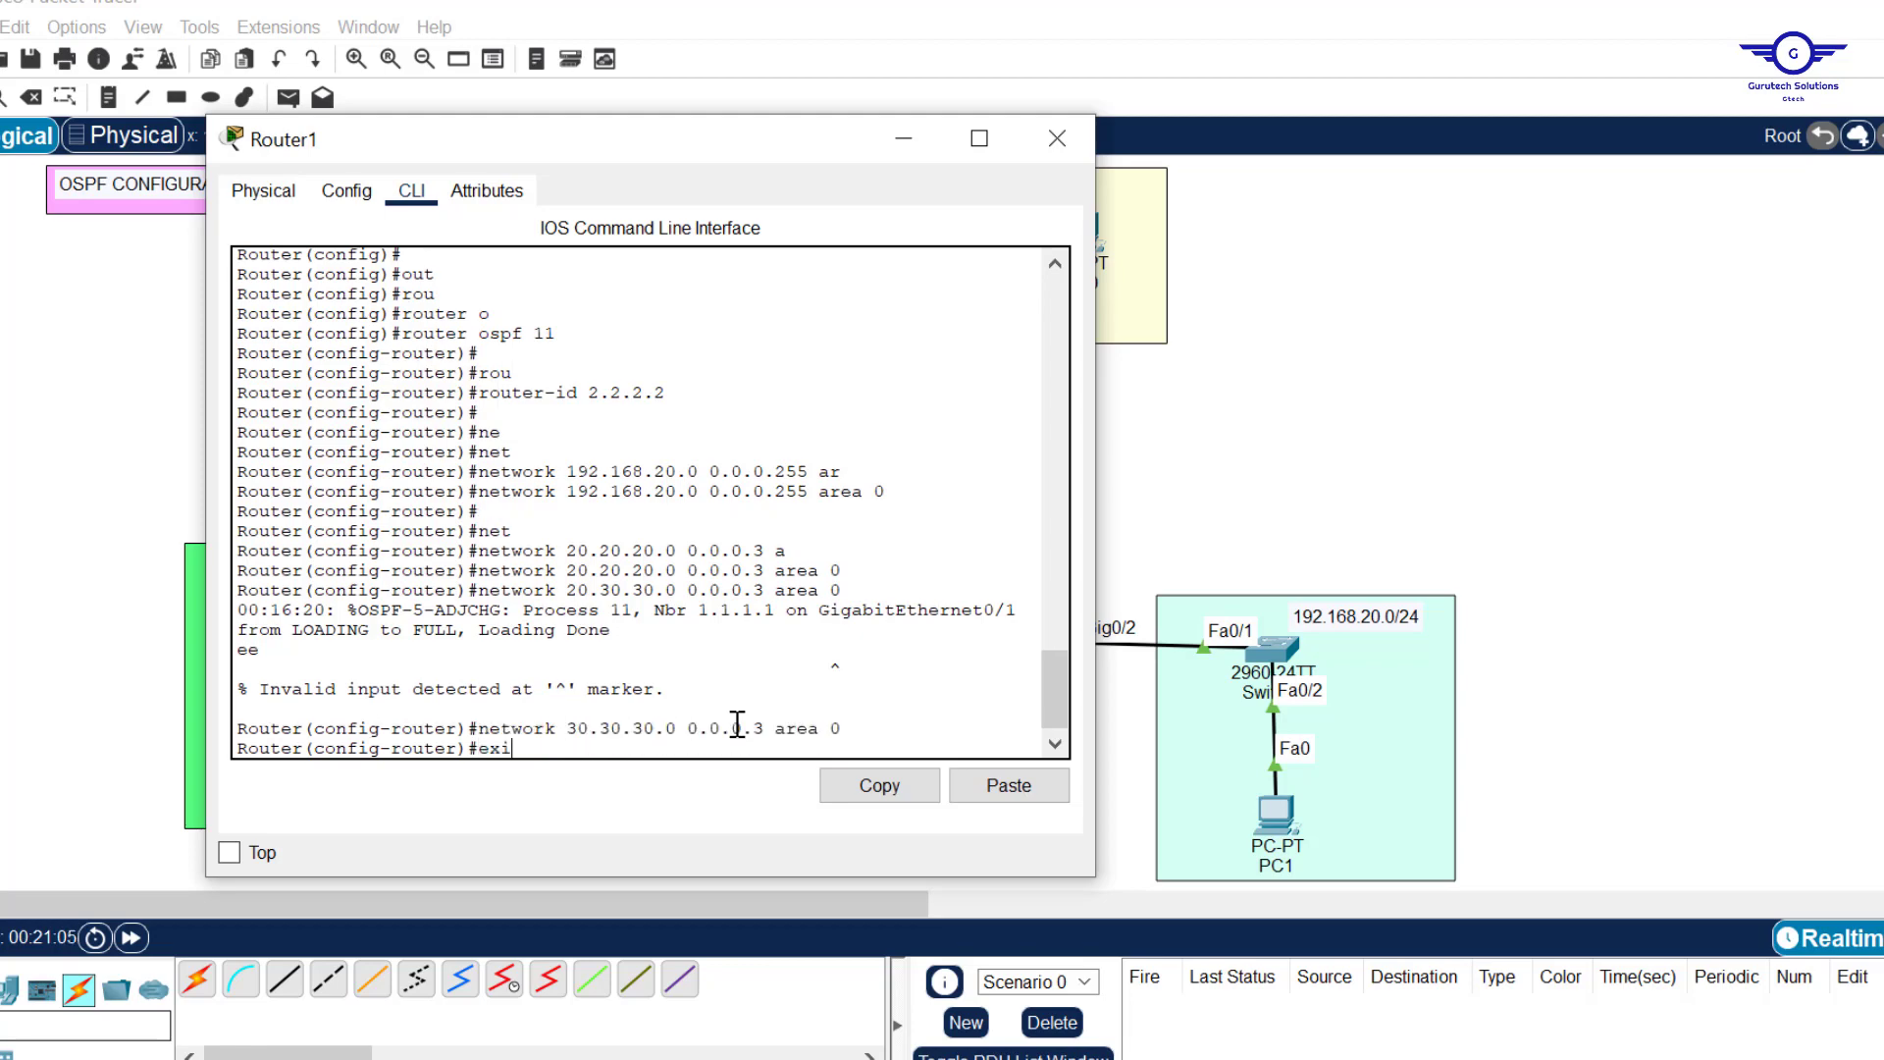
key(Return)
key(Return)
key(Return)
key(Return)
text(do )
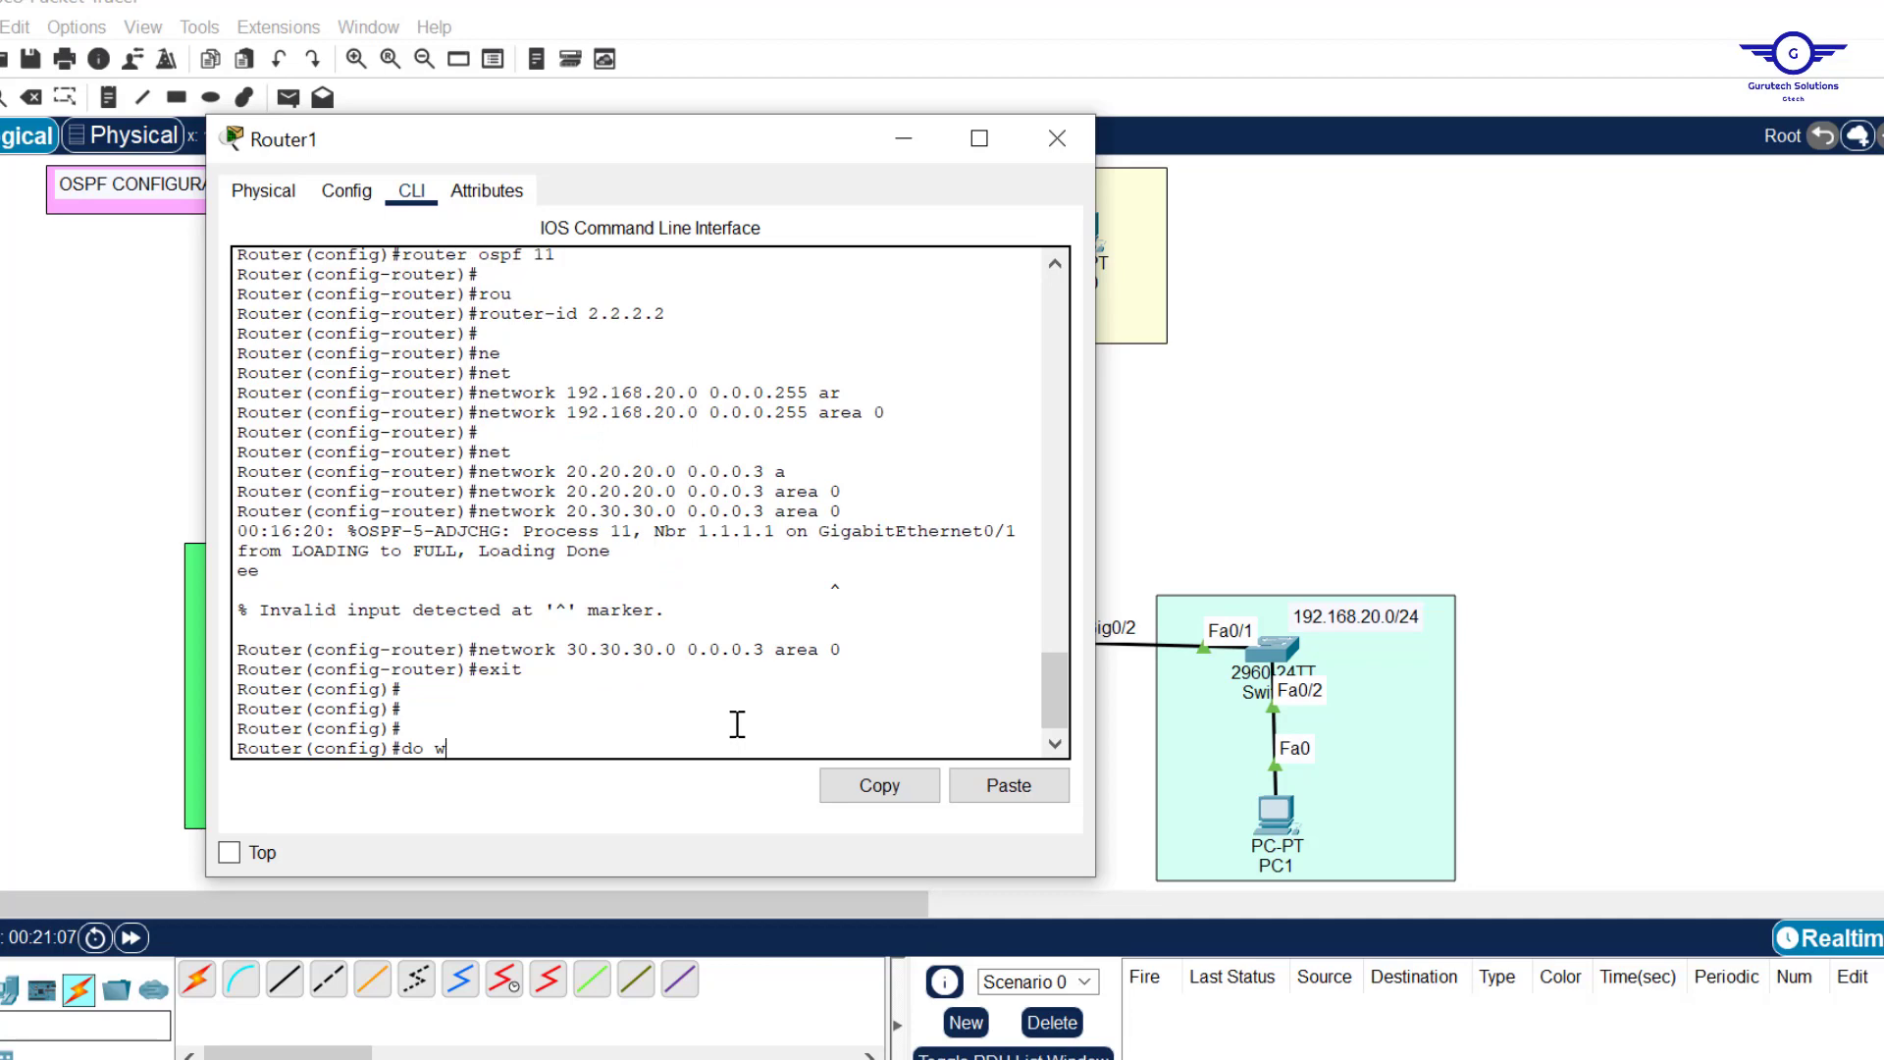
text(wr)
key(Return)
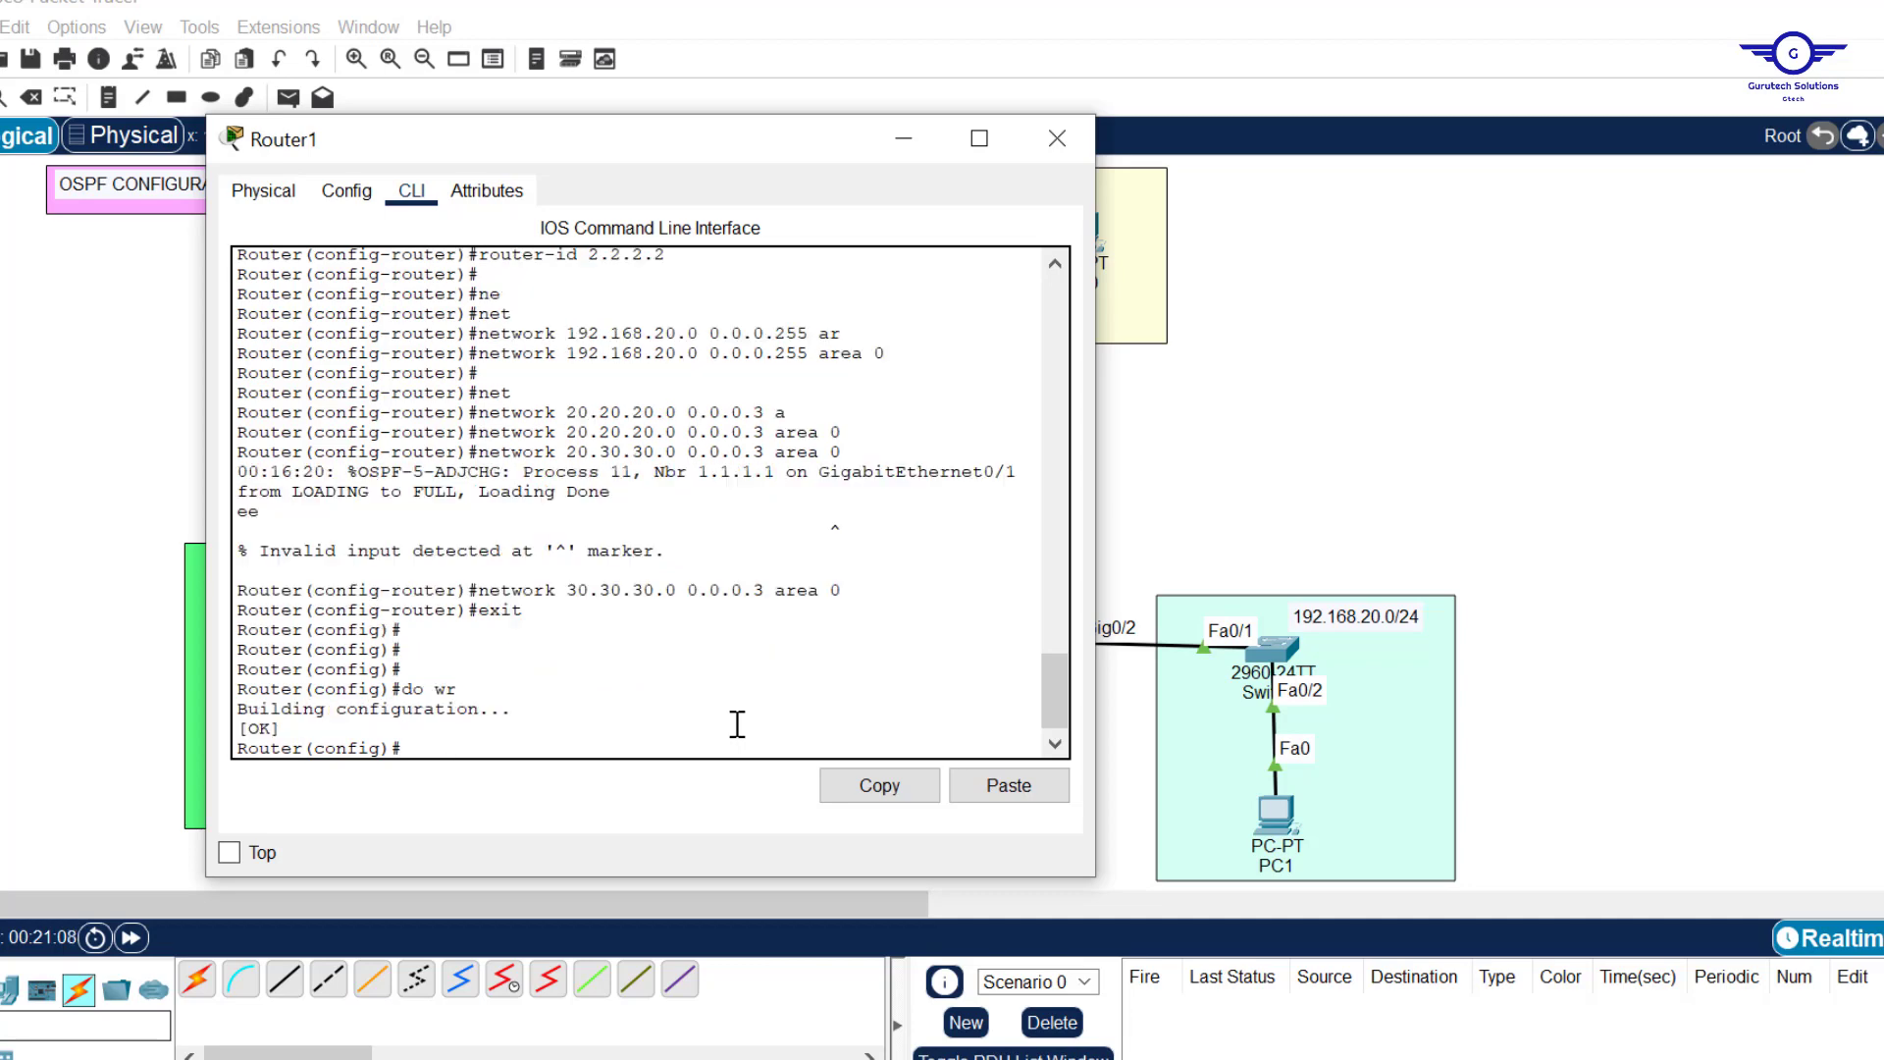
click(1056, 138)
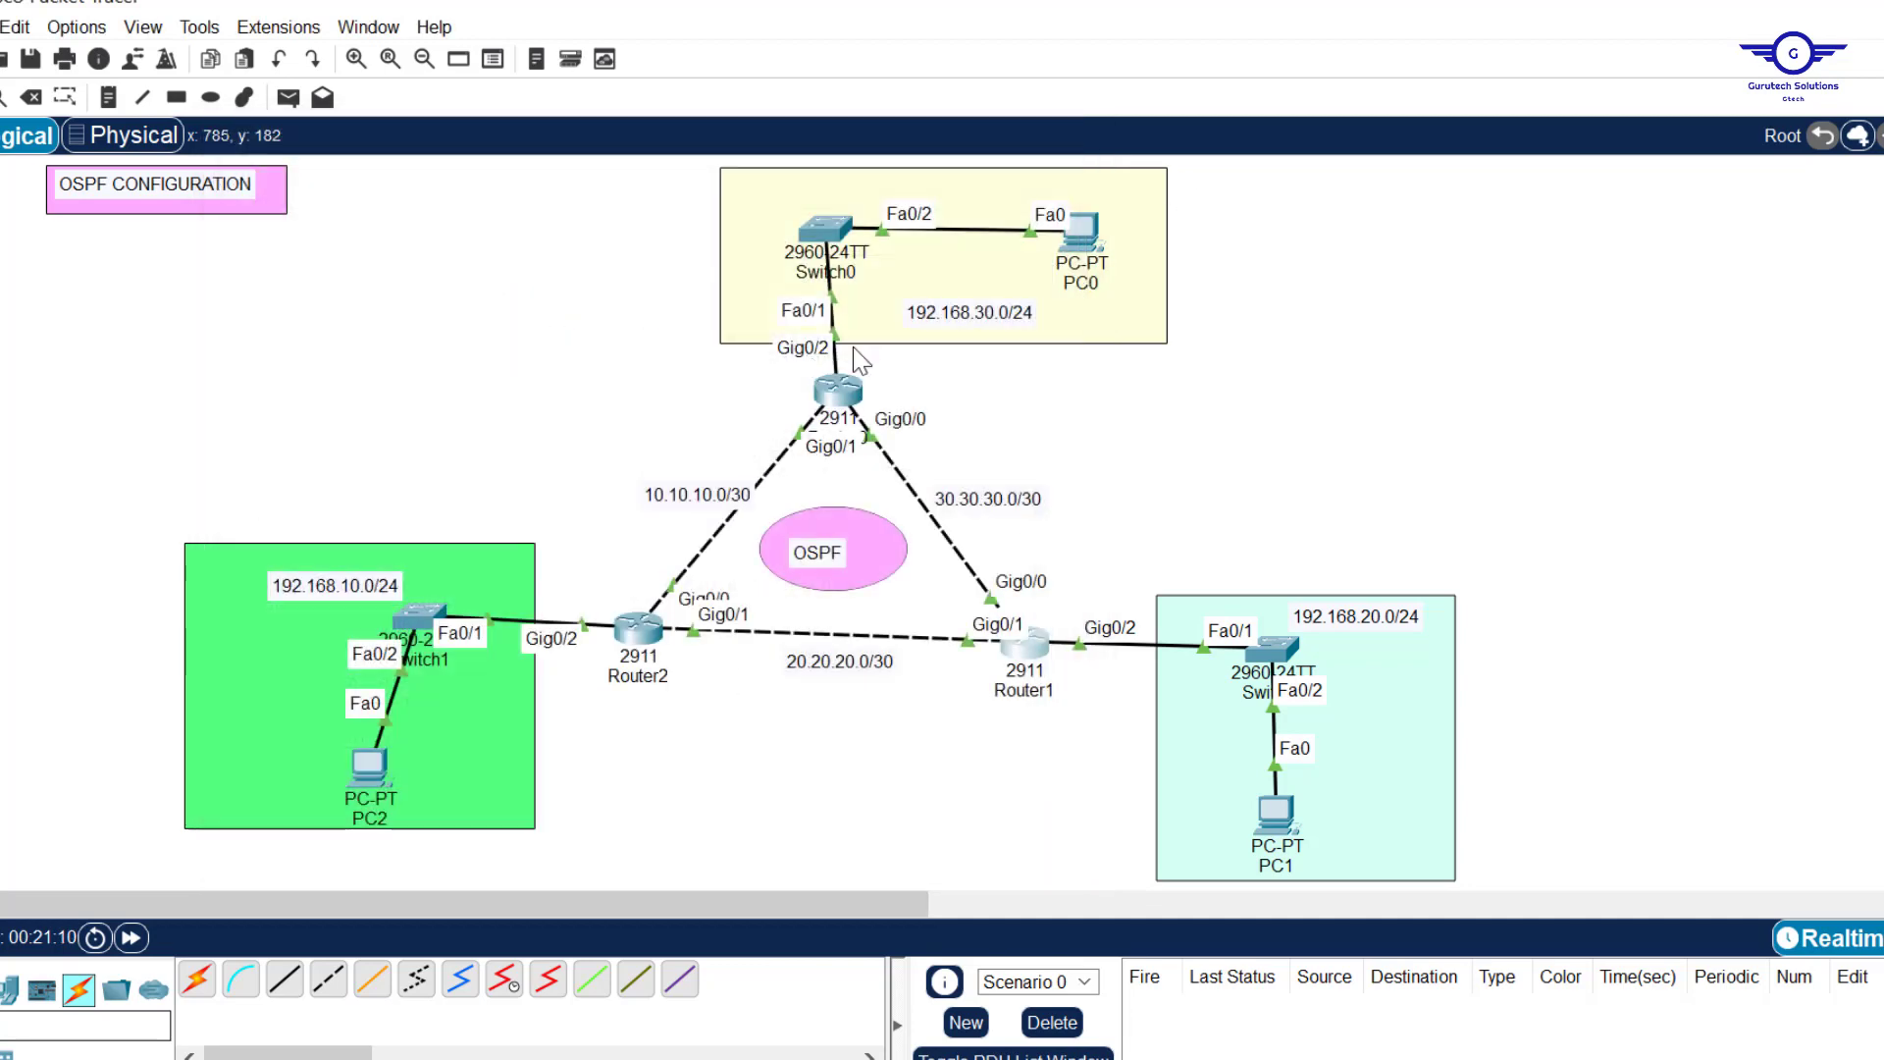
Open Router0's command line and exit interface configuration to global configuration mode.
double_click(835, 396)
click(819, 207)
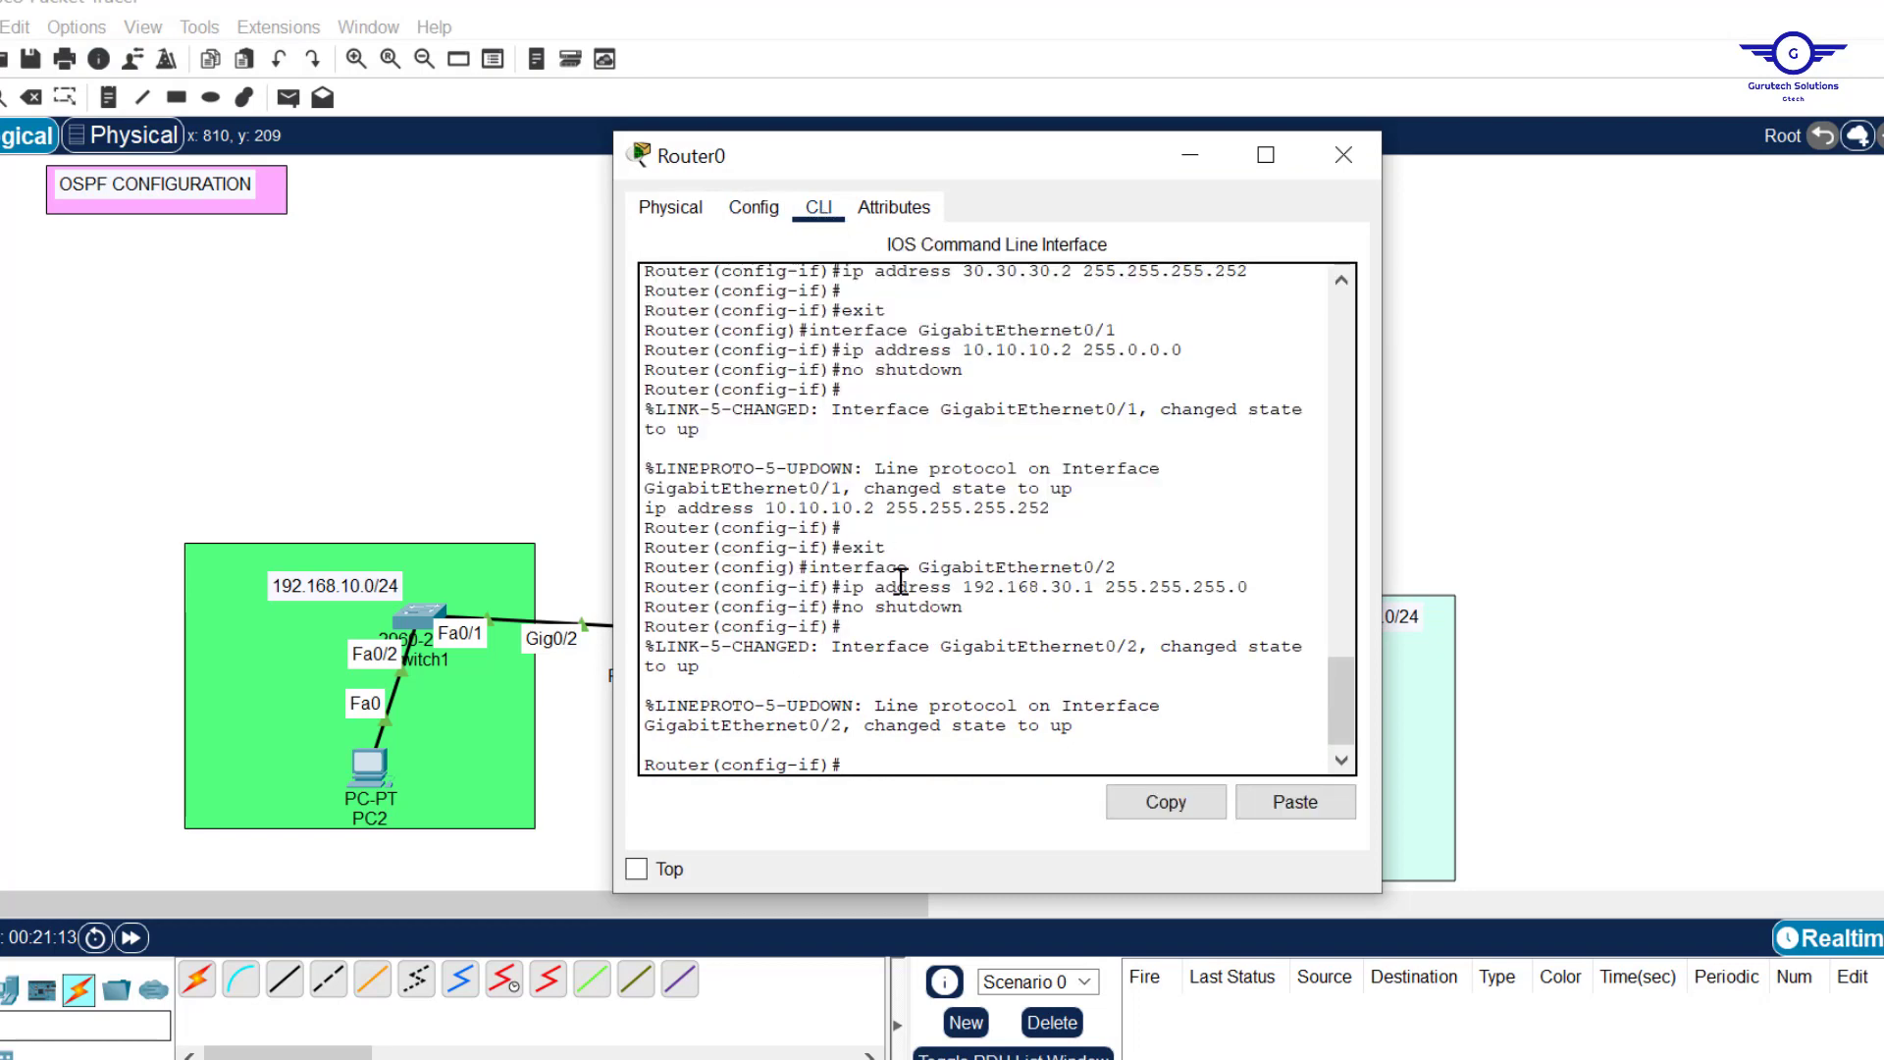
key(Return)
text(ex)
key(Return)
key(Return)
key(Return)
key(Return)
key(Return)
Start OSPF routing on Router0 with process ID 11 using the router ospf 11 command.
text(rout)
key(Tab)
text(o)
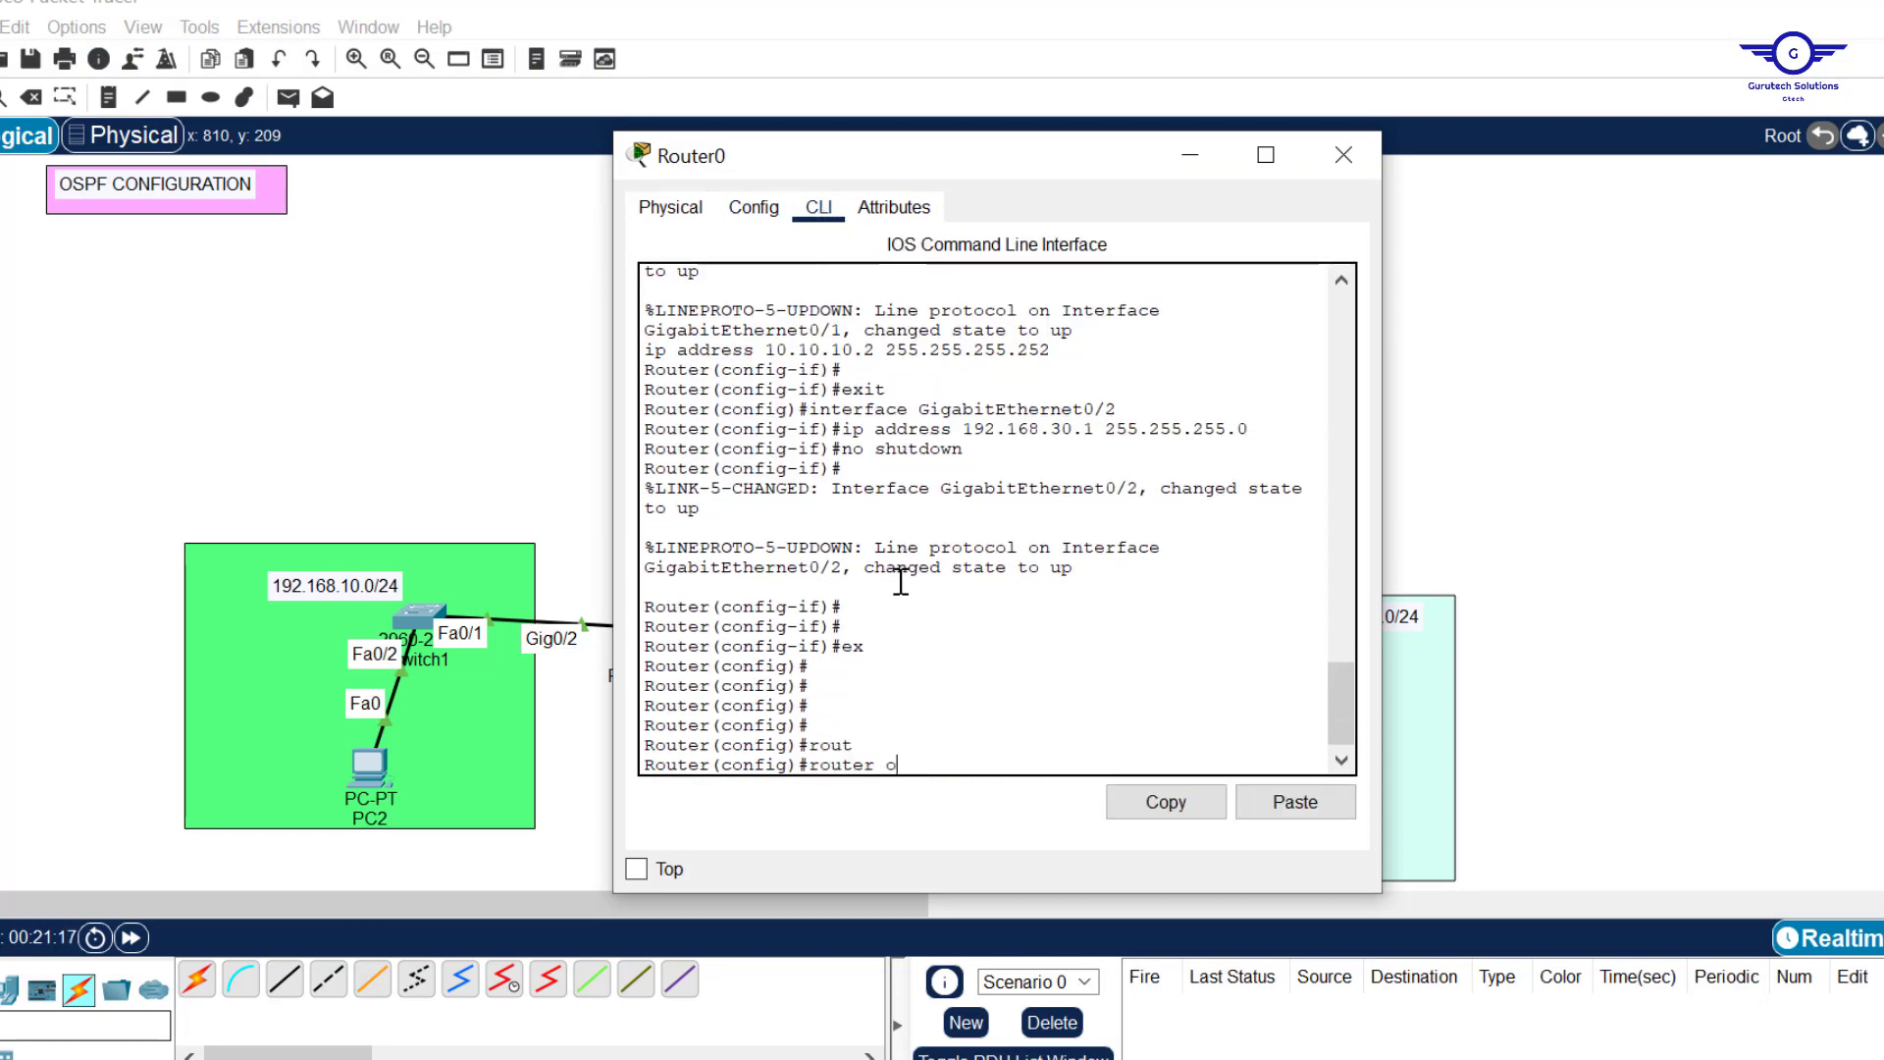
text(s)
key(Tab)
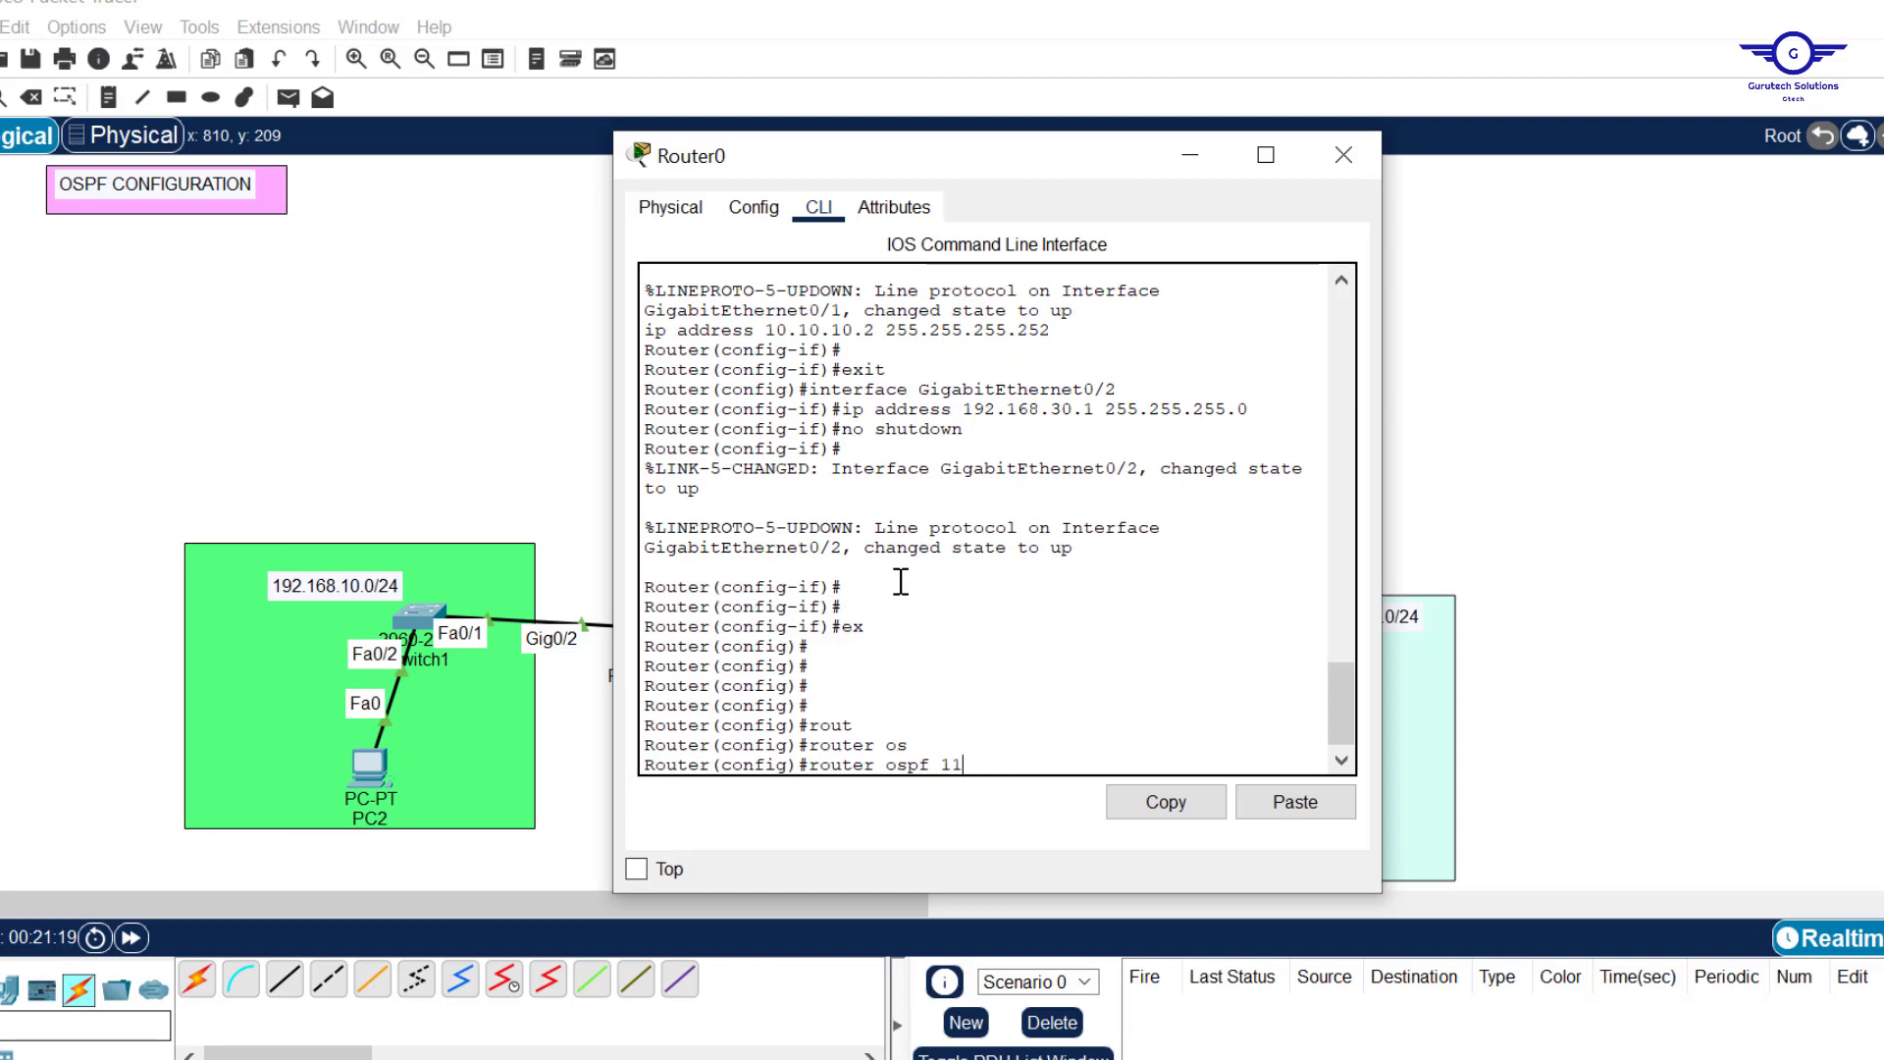
key(Return)
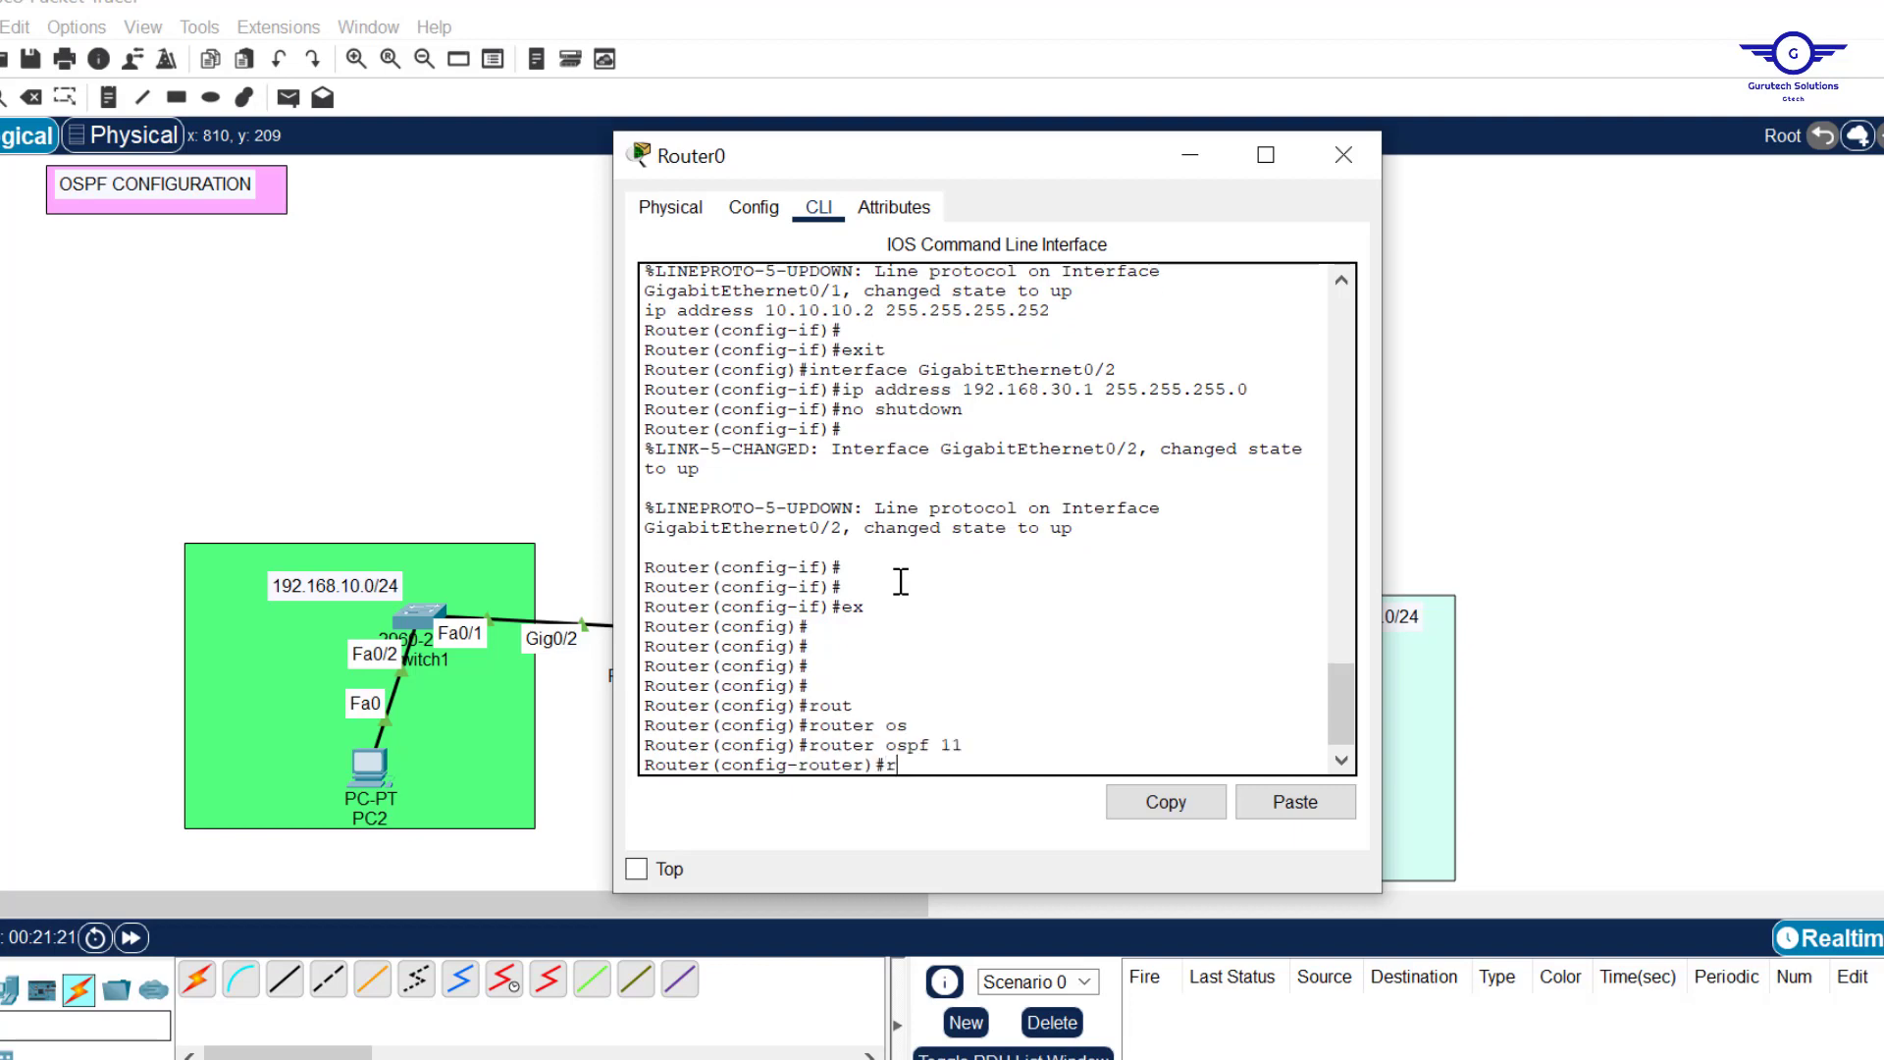
Set Router0's OSPF router ID to 3.3.3.3.
text(rou)
key(Tab)
text(3.3)
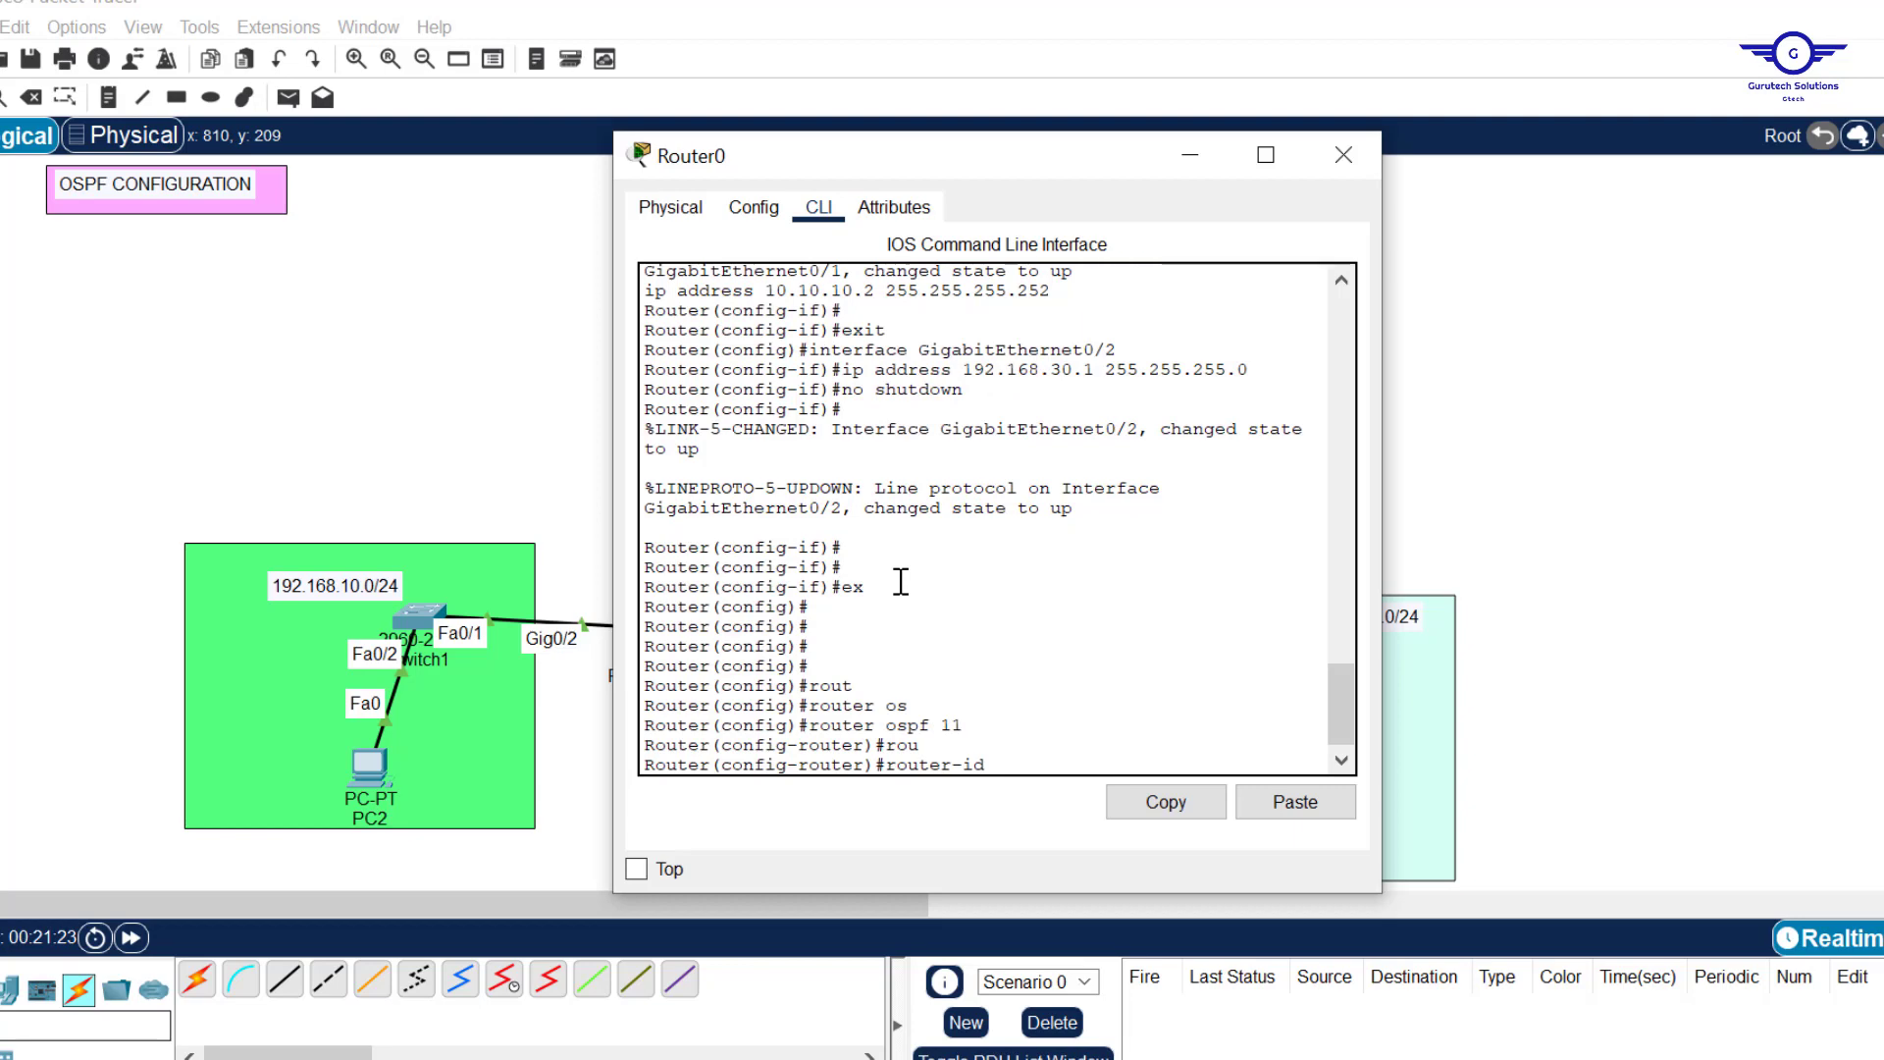
text(.3.3)
key(Return)
key(Return)
key(Return)
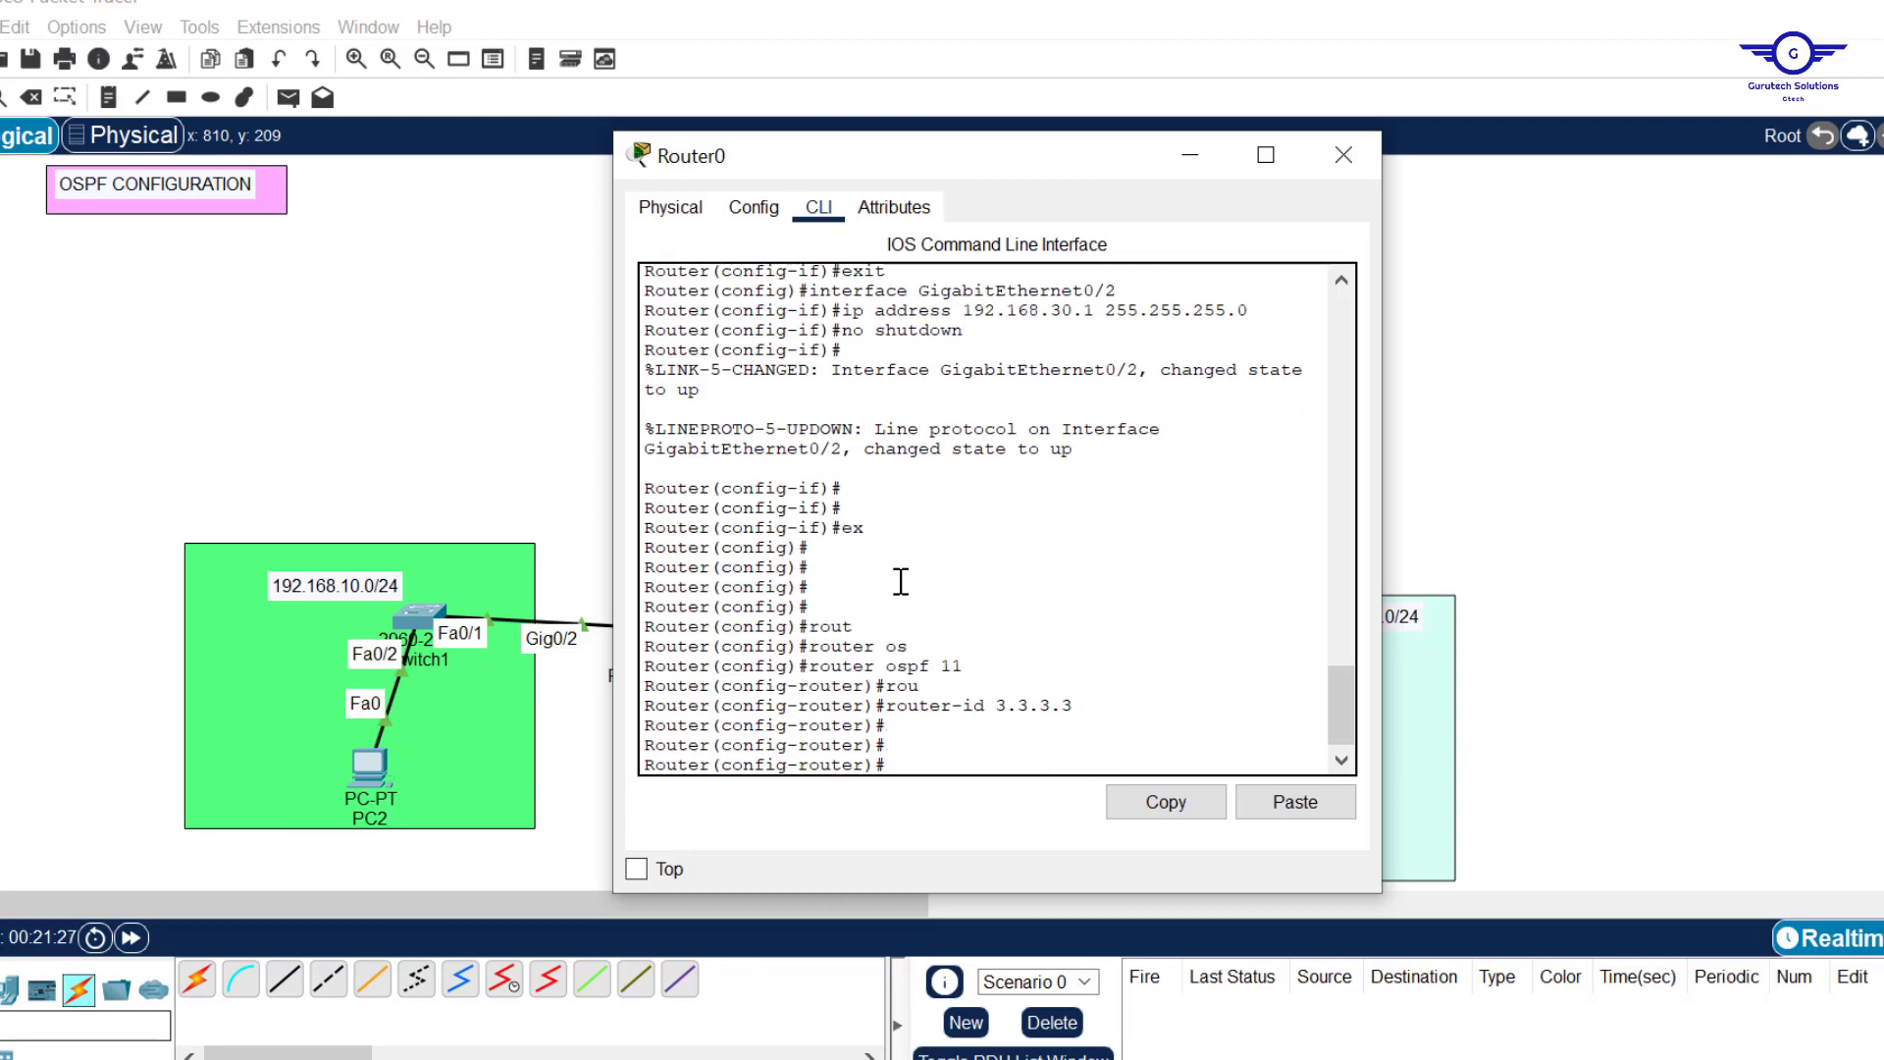
Move Router0's window clear of the topology and advertise network 192.168.20.0 with wildcard mask 0.0.0.255 in OSPF area 0.
text(net)
key(Tab)
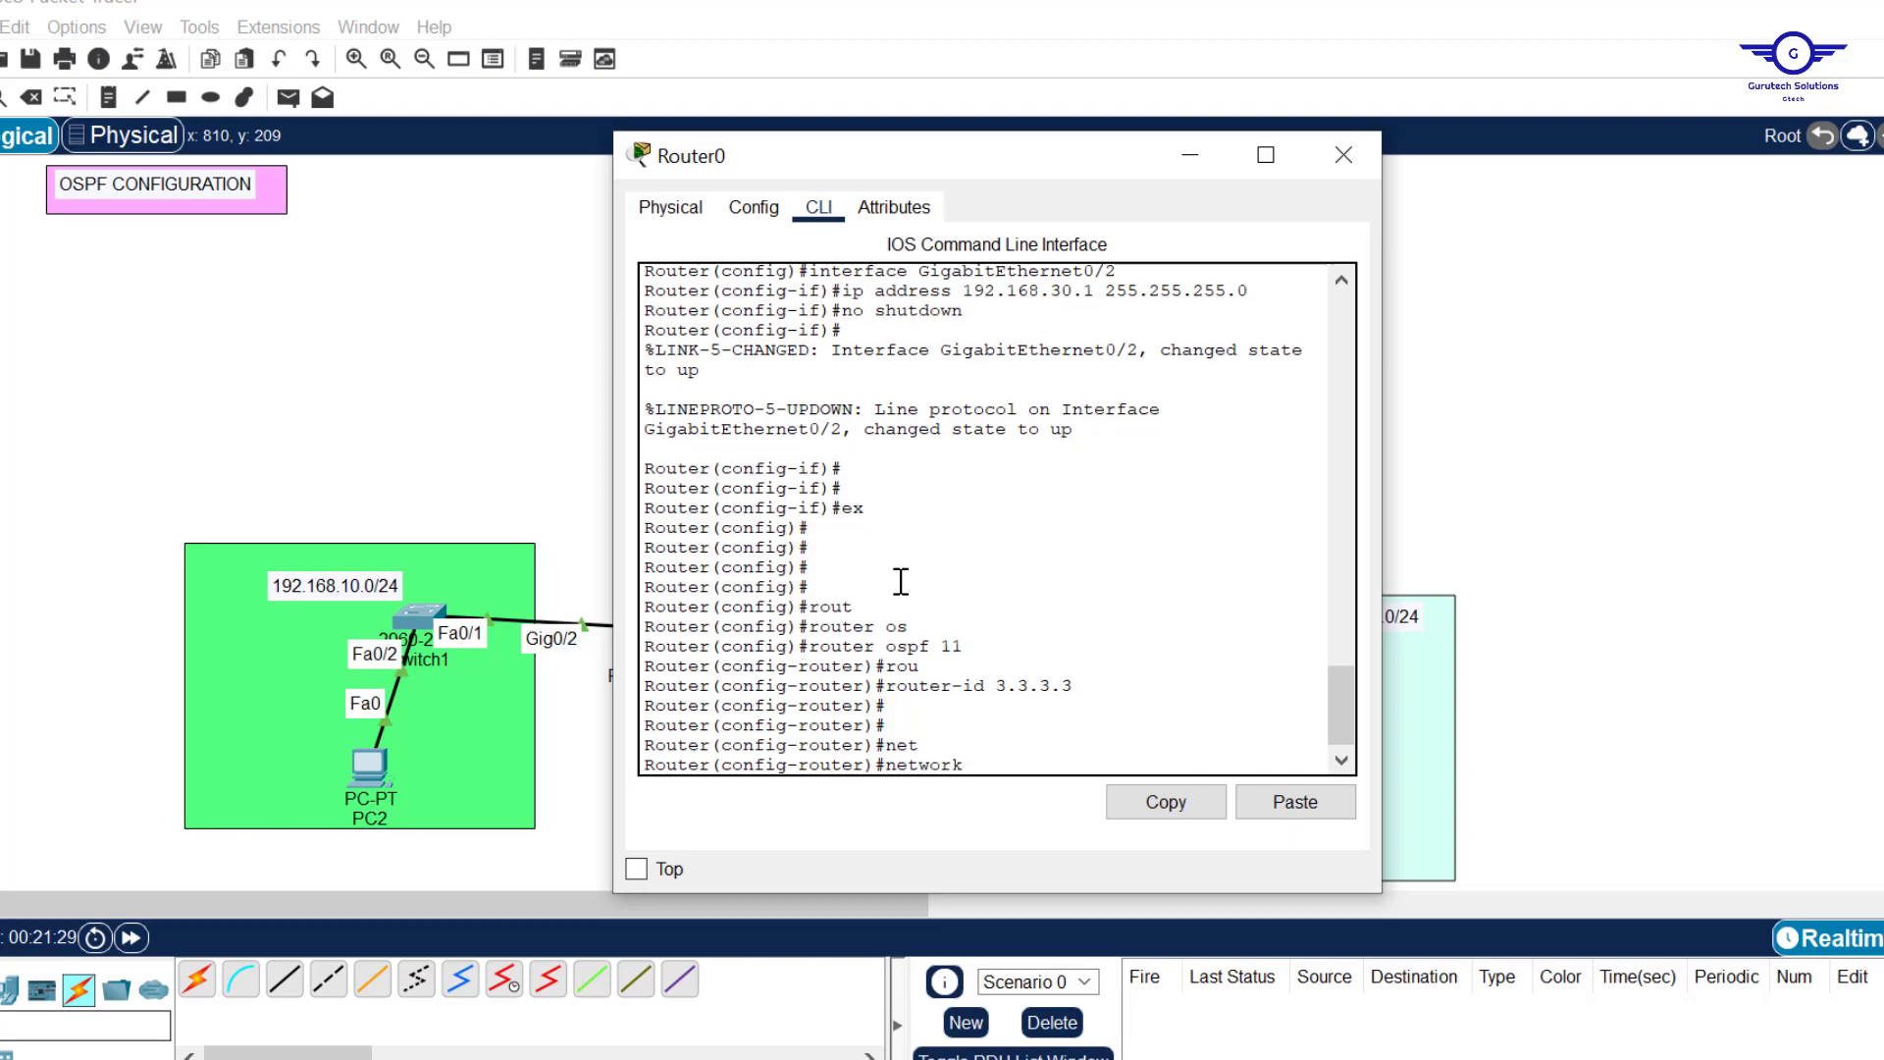
drag(1056, 181, 474, 204)
text(19)
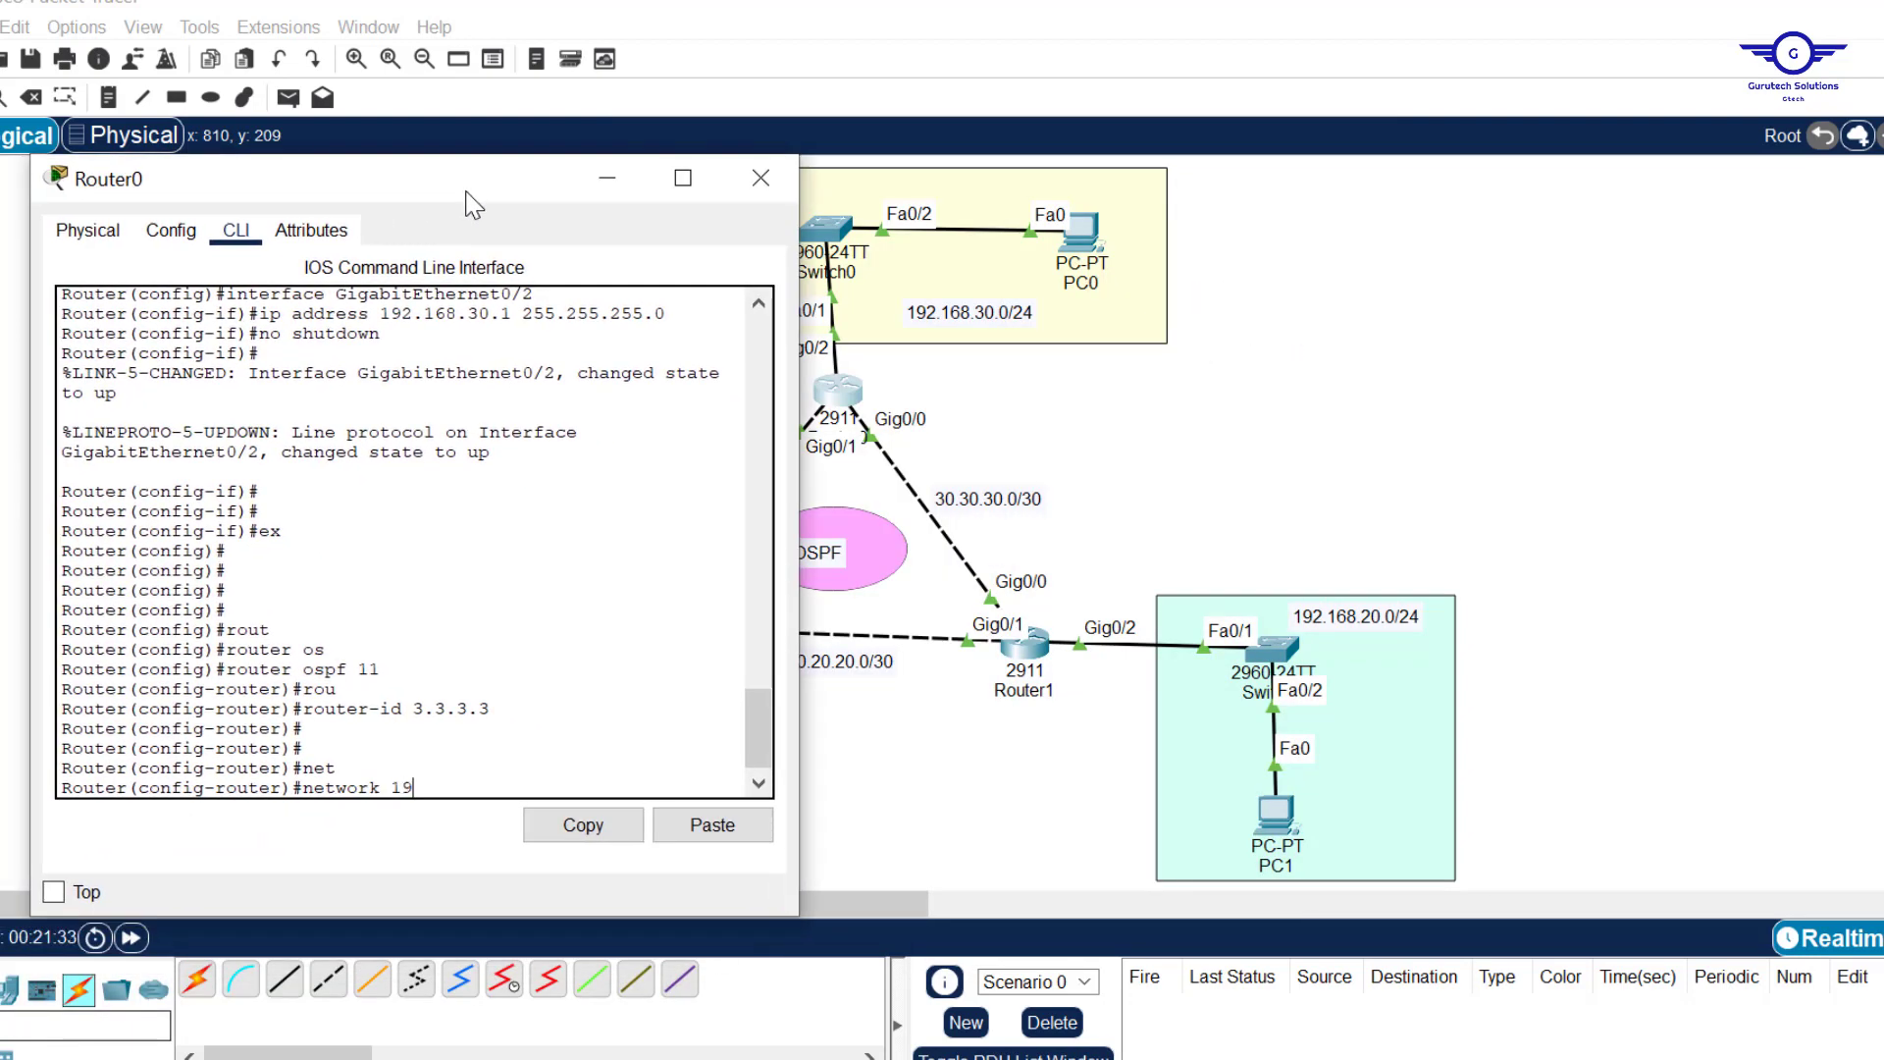
text(2.168.20.0 0.0.0.255 a)
key(Tab)
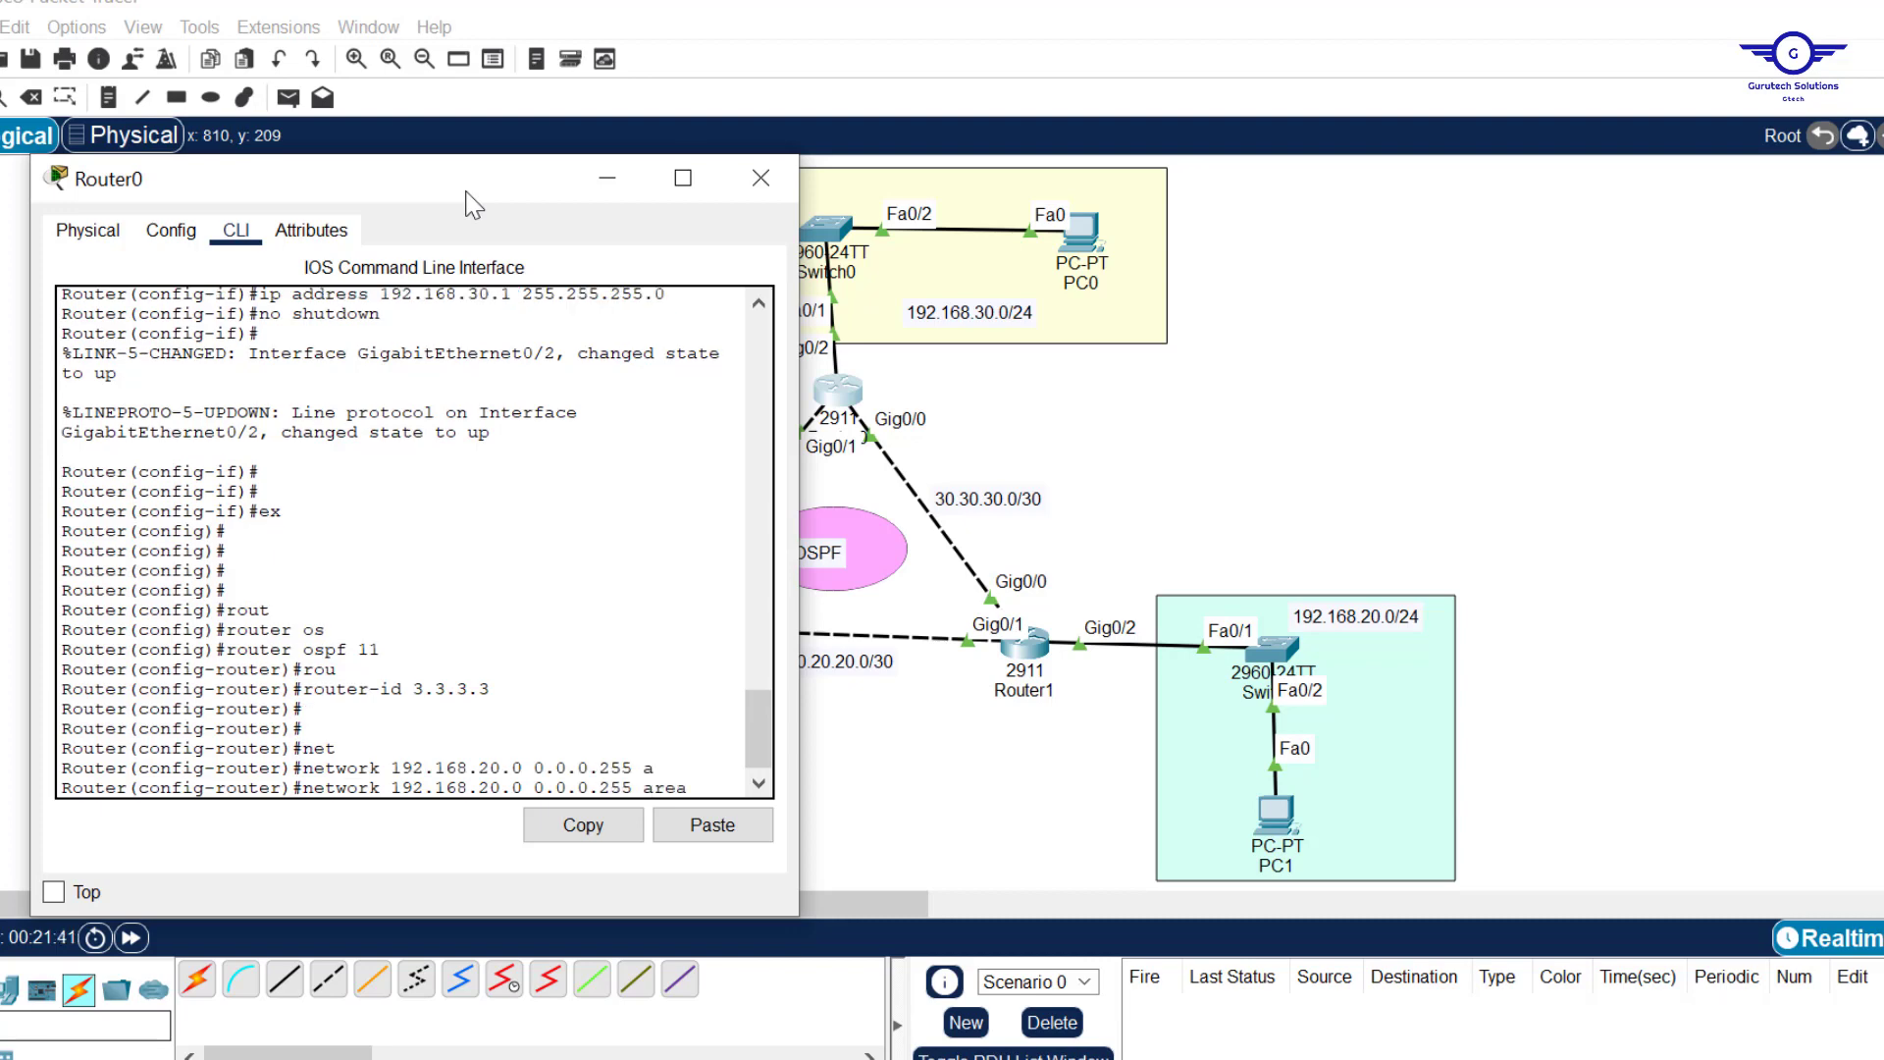
text(0)
drag(797, 375, 810, 375)
key(Return)
key(Return)
key(Return)
Advertise network 30.30.30.0 with wildcard mask 0.0.0.3 in OSPF area 0 on Router0.
text(net)
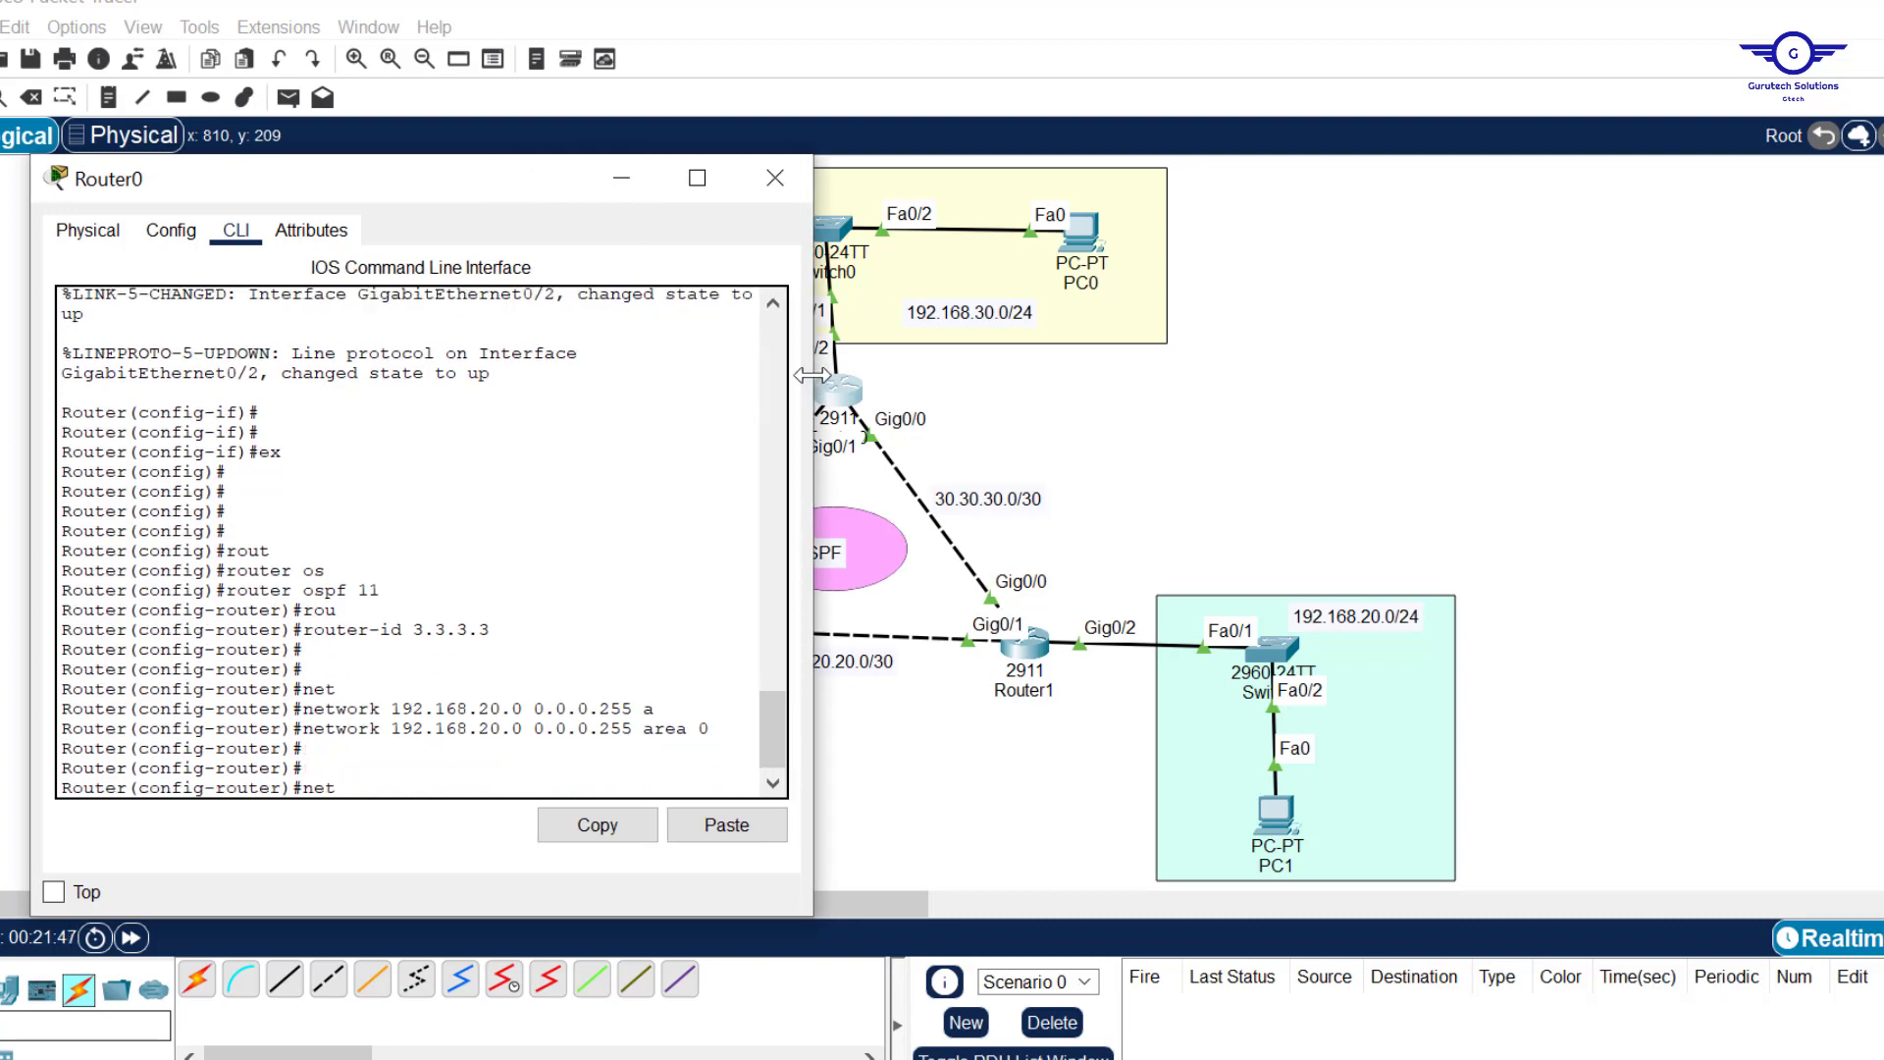
key(Tab)
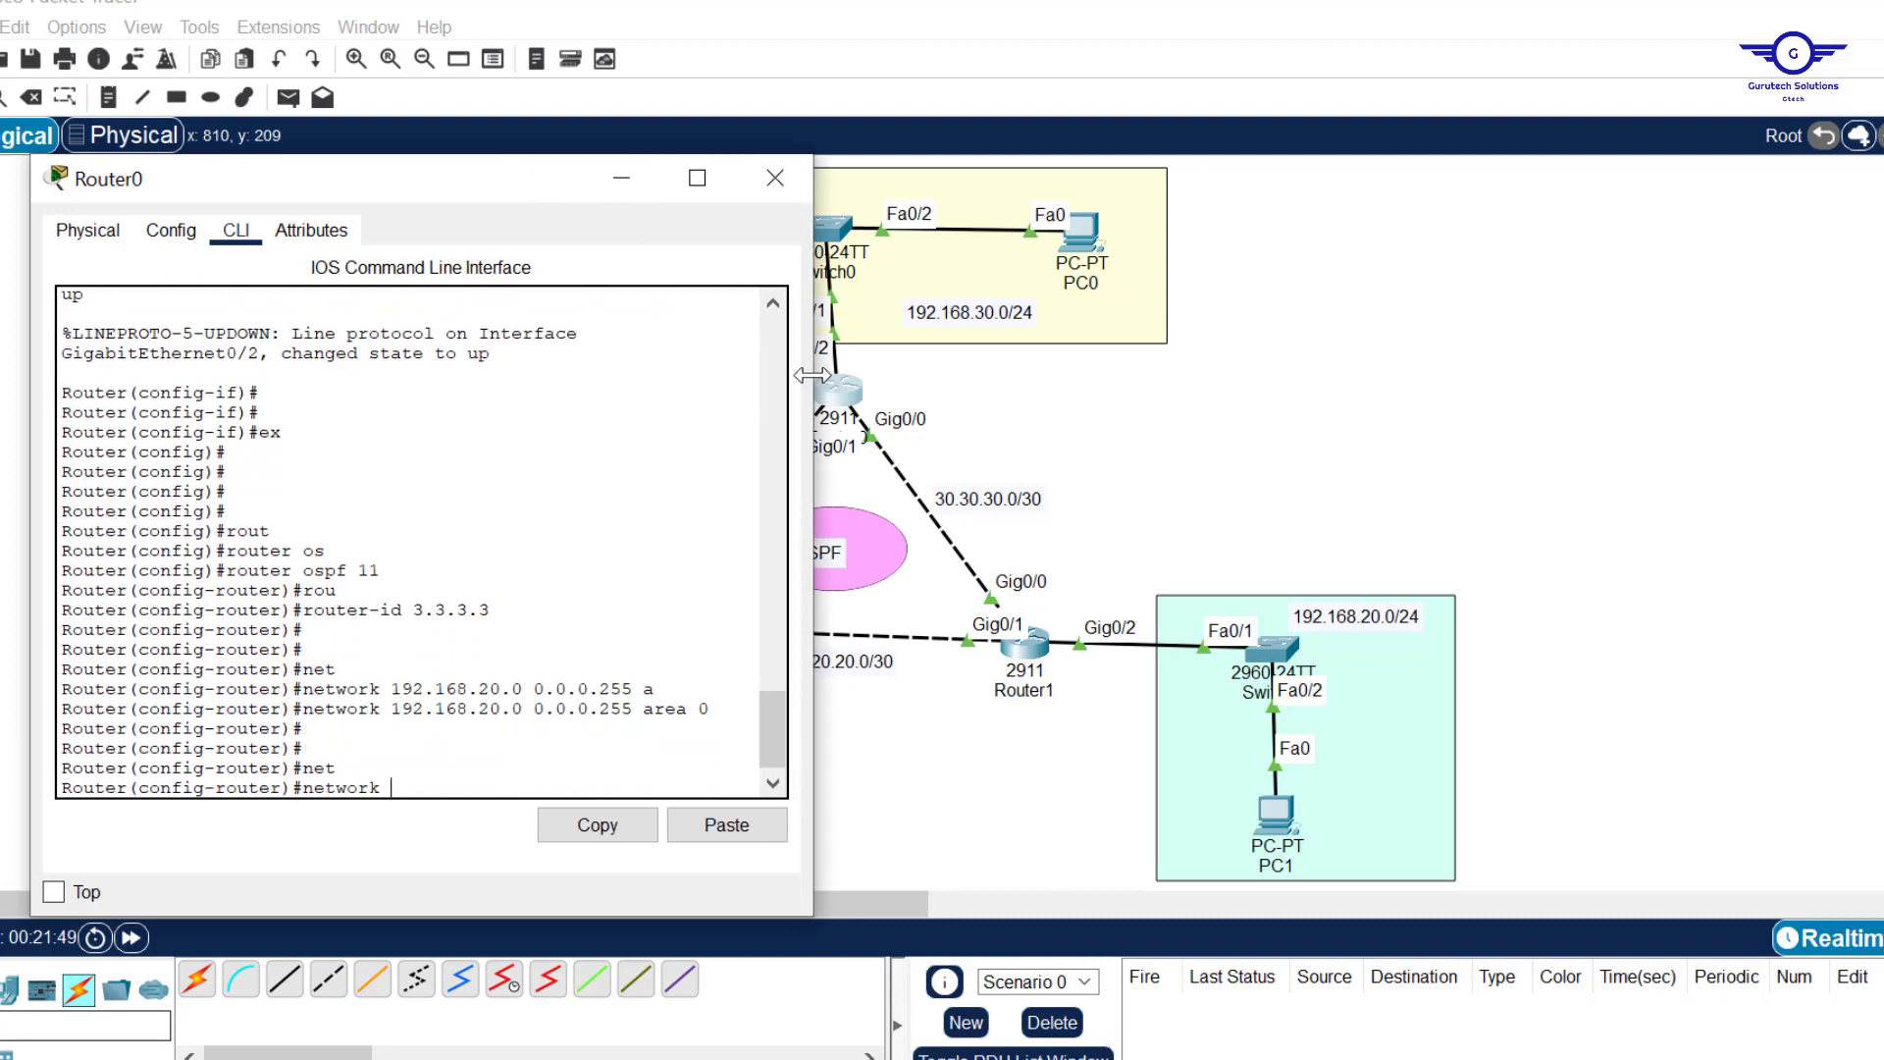
text(30.30.30.0 0.0.0.3 ar)
key(Tab)
text(0)
key(Return)
Edit the recalled command on Router0 to advertise network 20.20.20.0 with wildcard mask 0.0.0.3 in OSPF area 0.
key(Up)
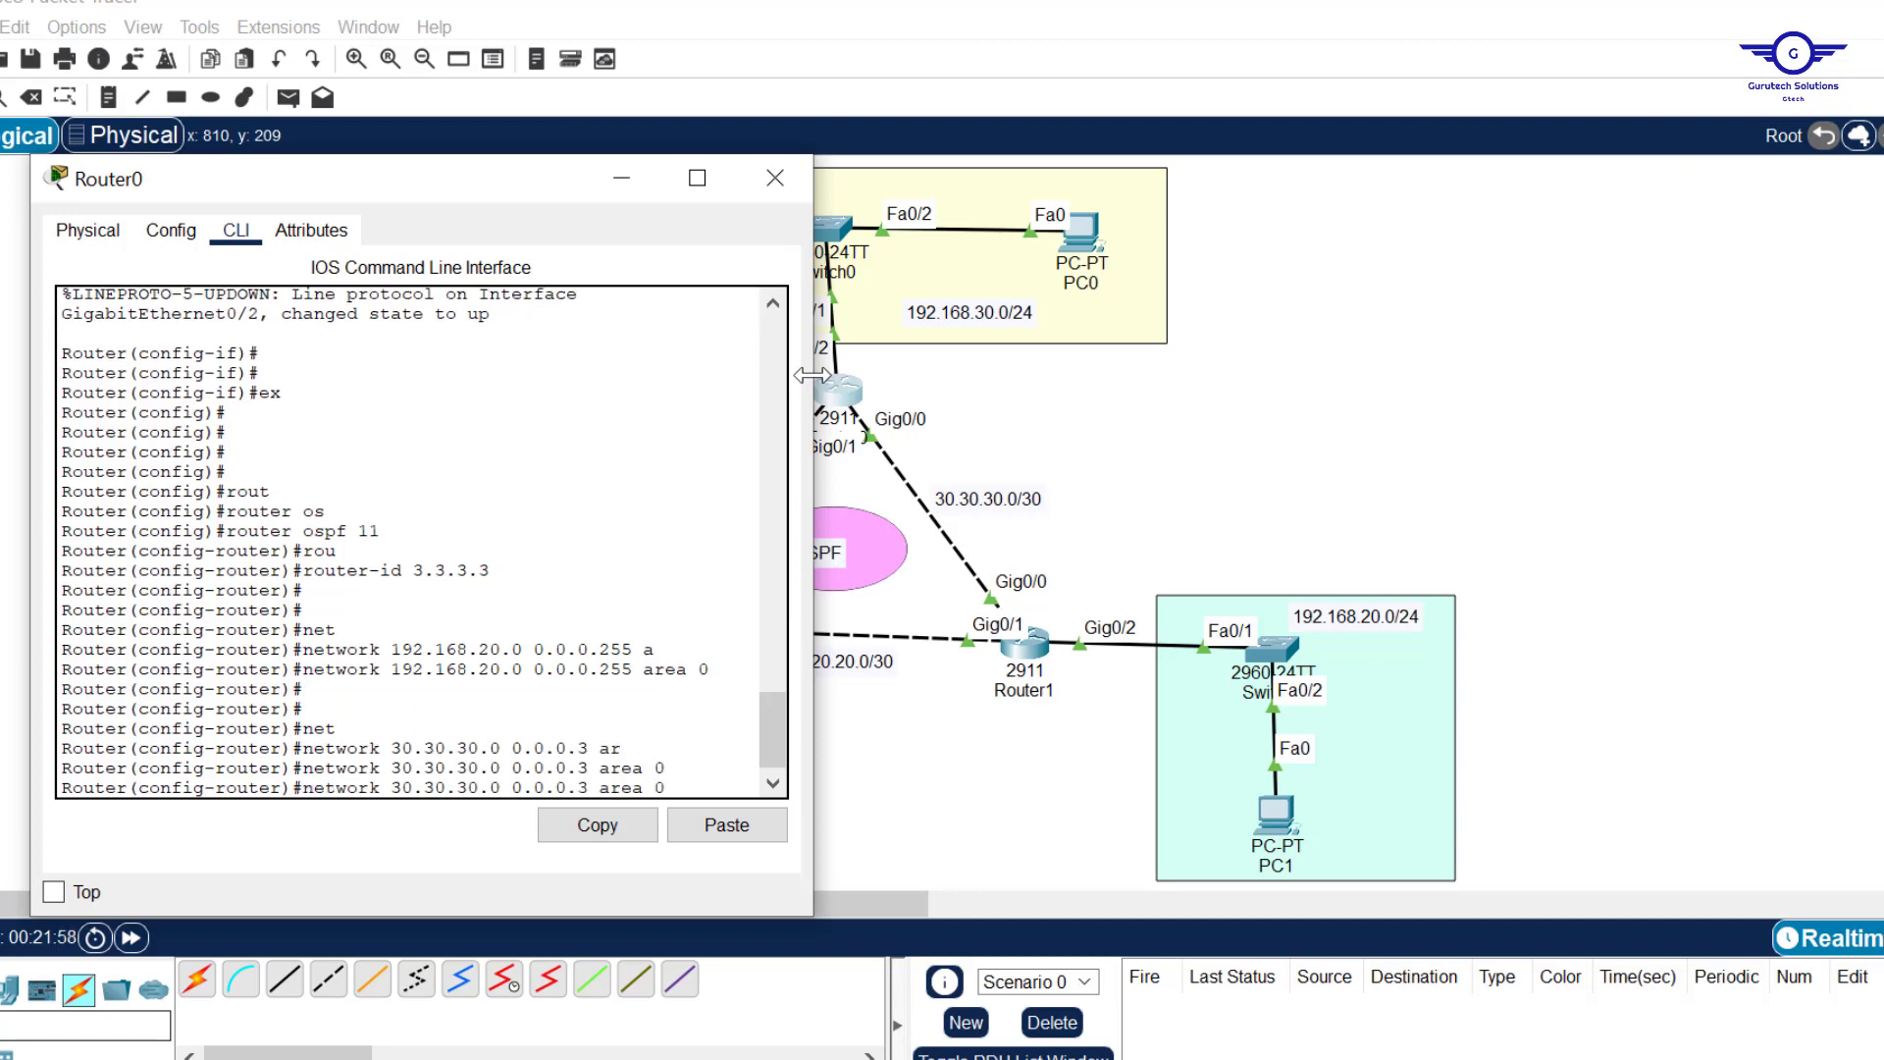
key(BackSpace)
text(2)
key(Left)
key(Left)
key(BackSpace)
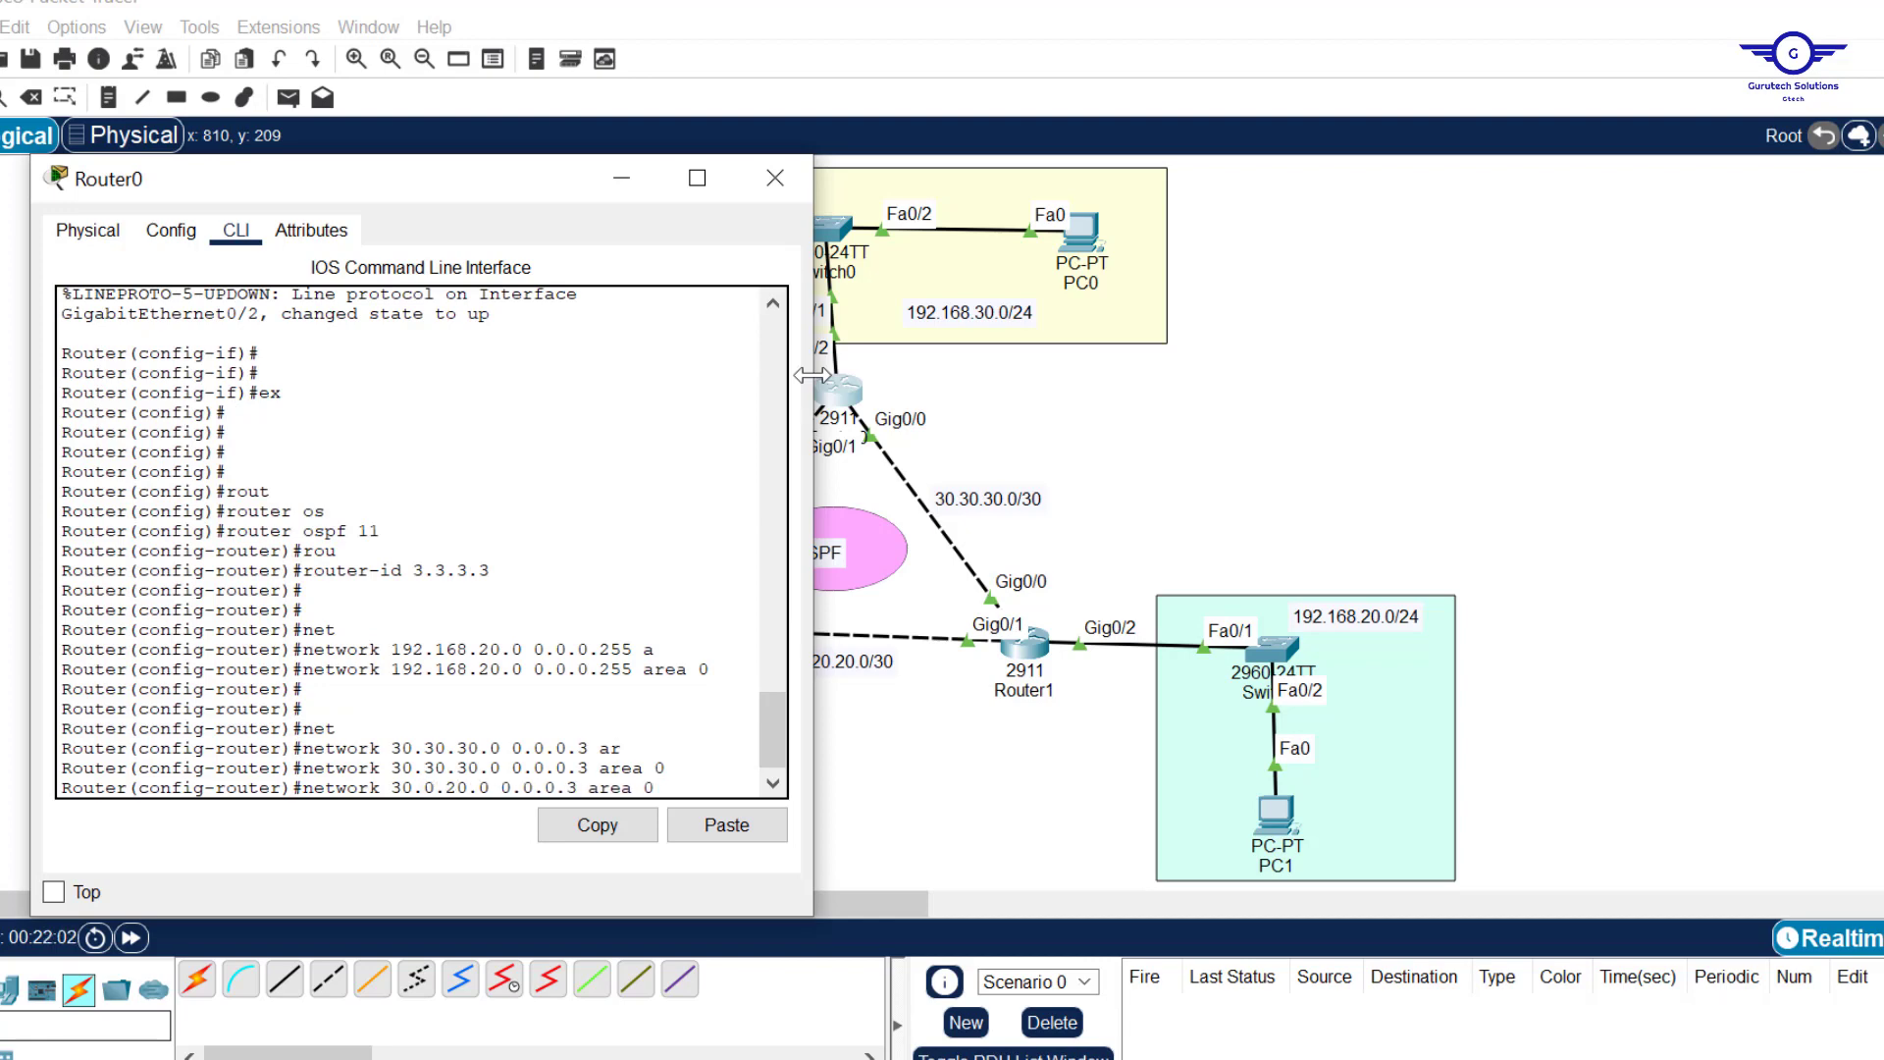
text(2)
key(Left)
key(Left)
key(Left)
key(BackSpace)
text(2)
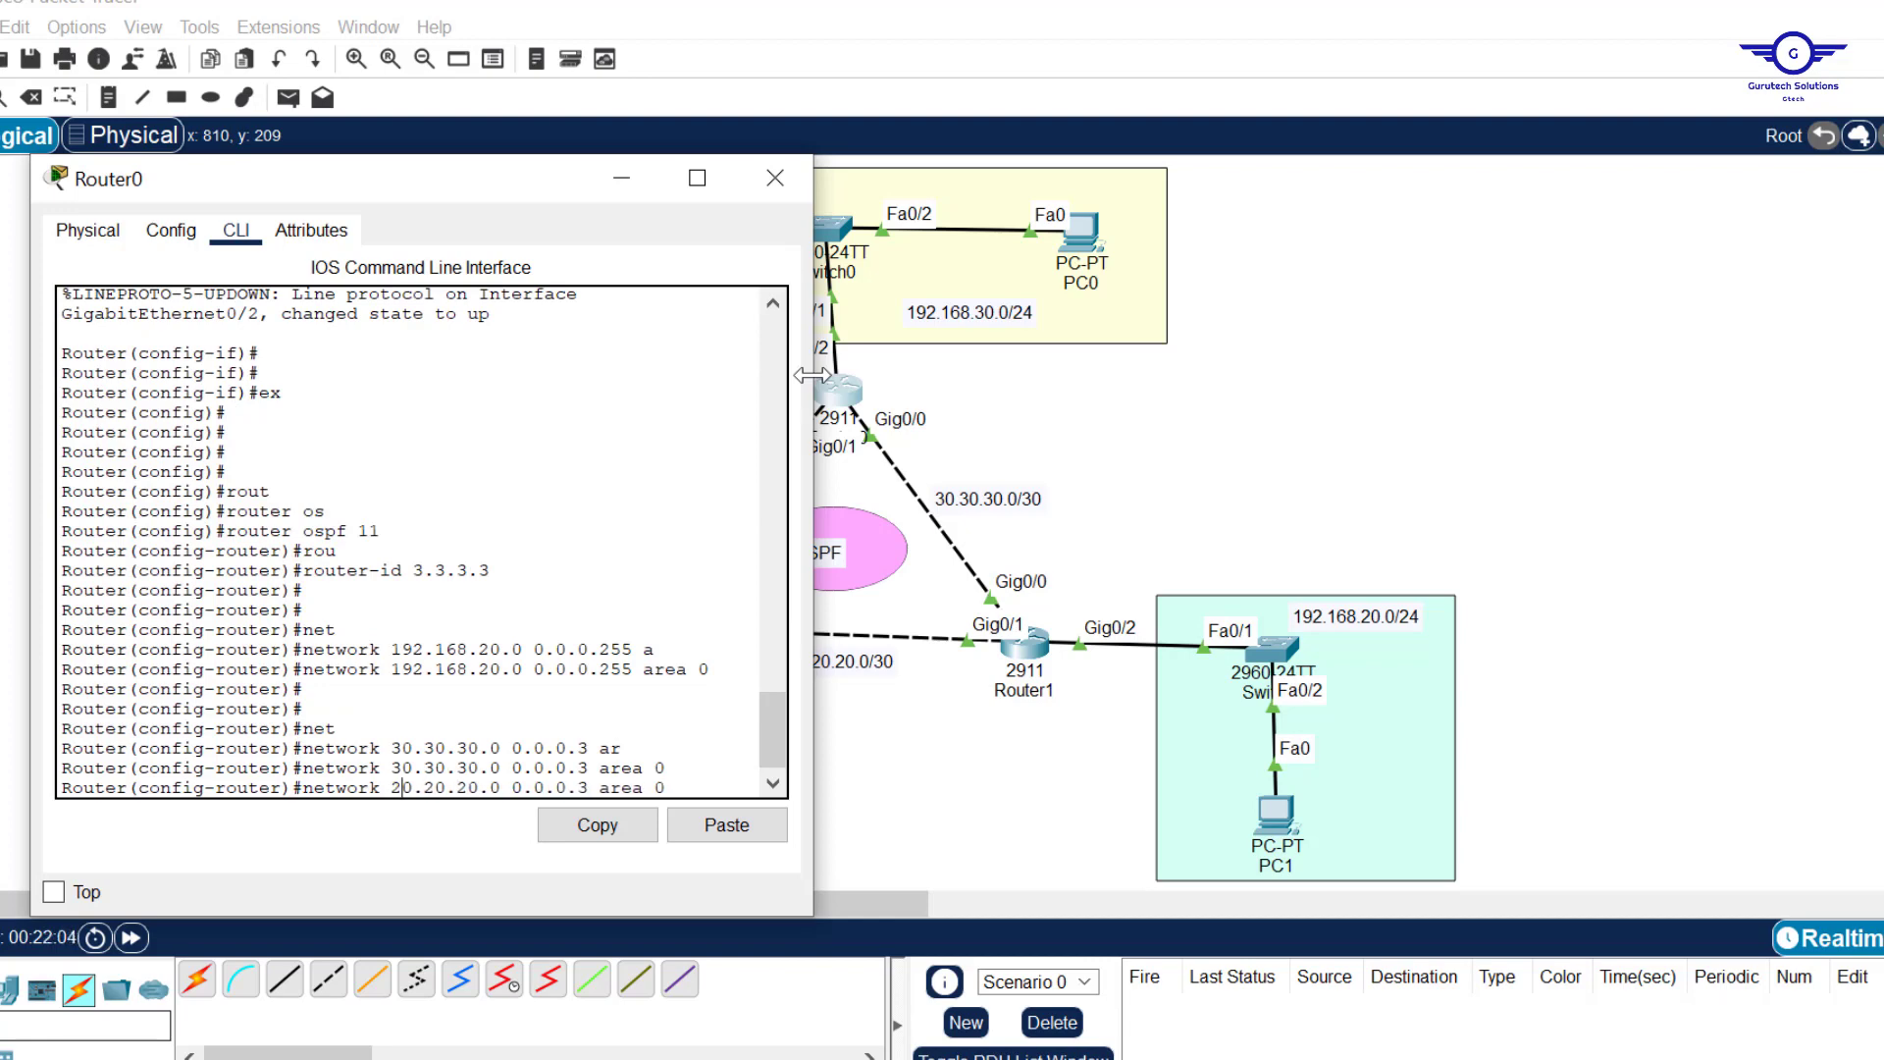
key(Return)
key(Return)
key(Return)
key(Return)
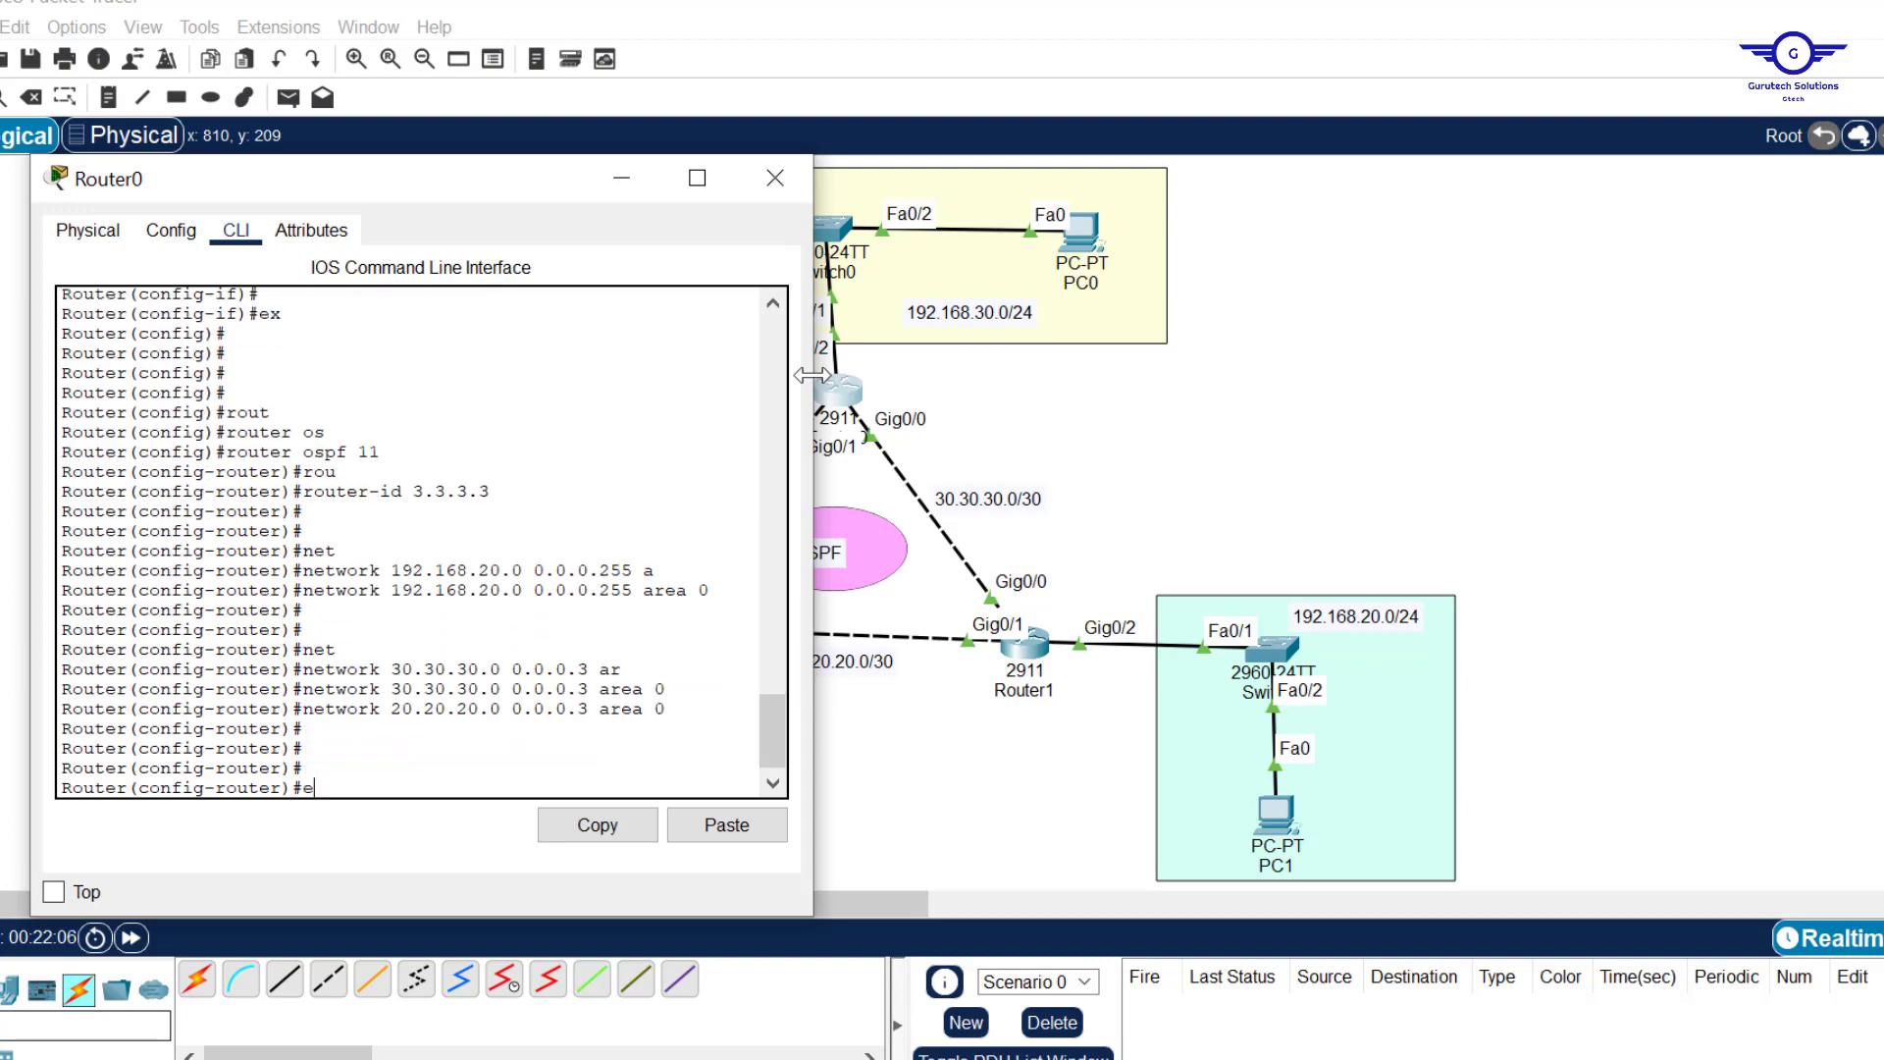
Exit OSPF configuration on Router0, save its configuration with do wr, and return to the topology.
text(ex)
key(Return)
key(Return)
key(Return)
key(Return)
text(do wr)
key(Return)
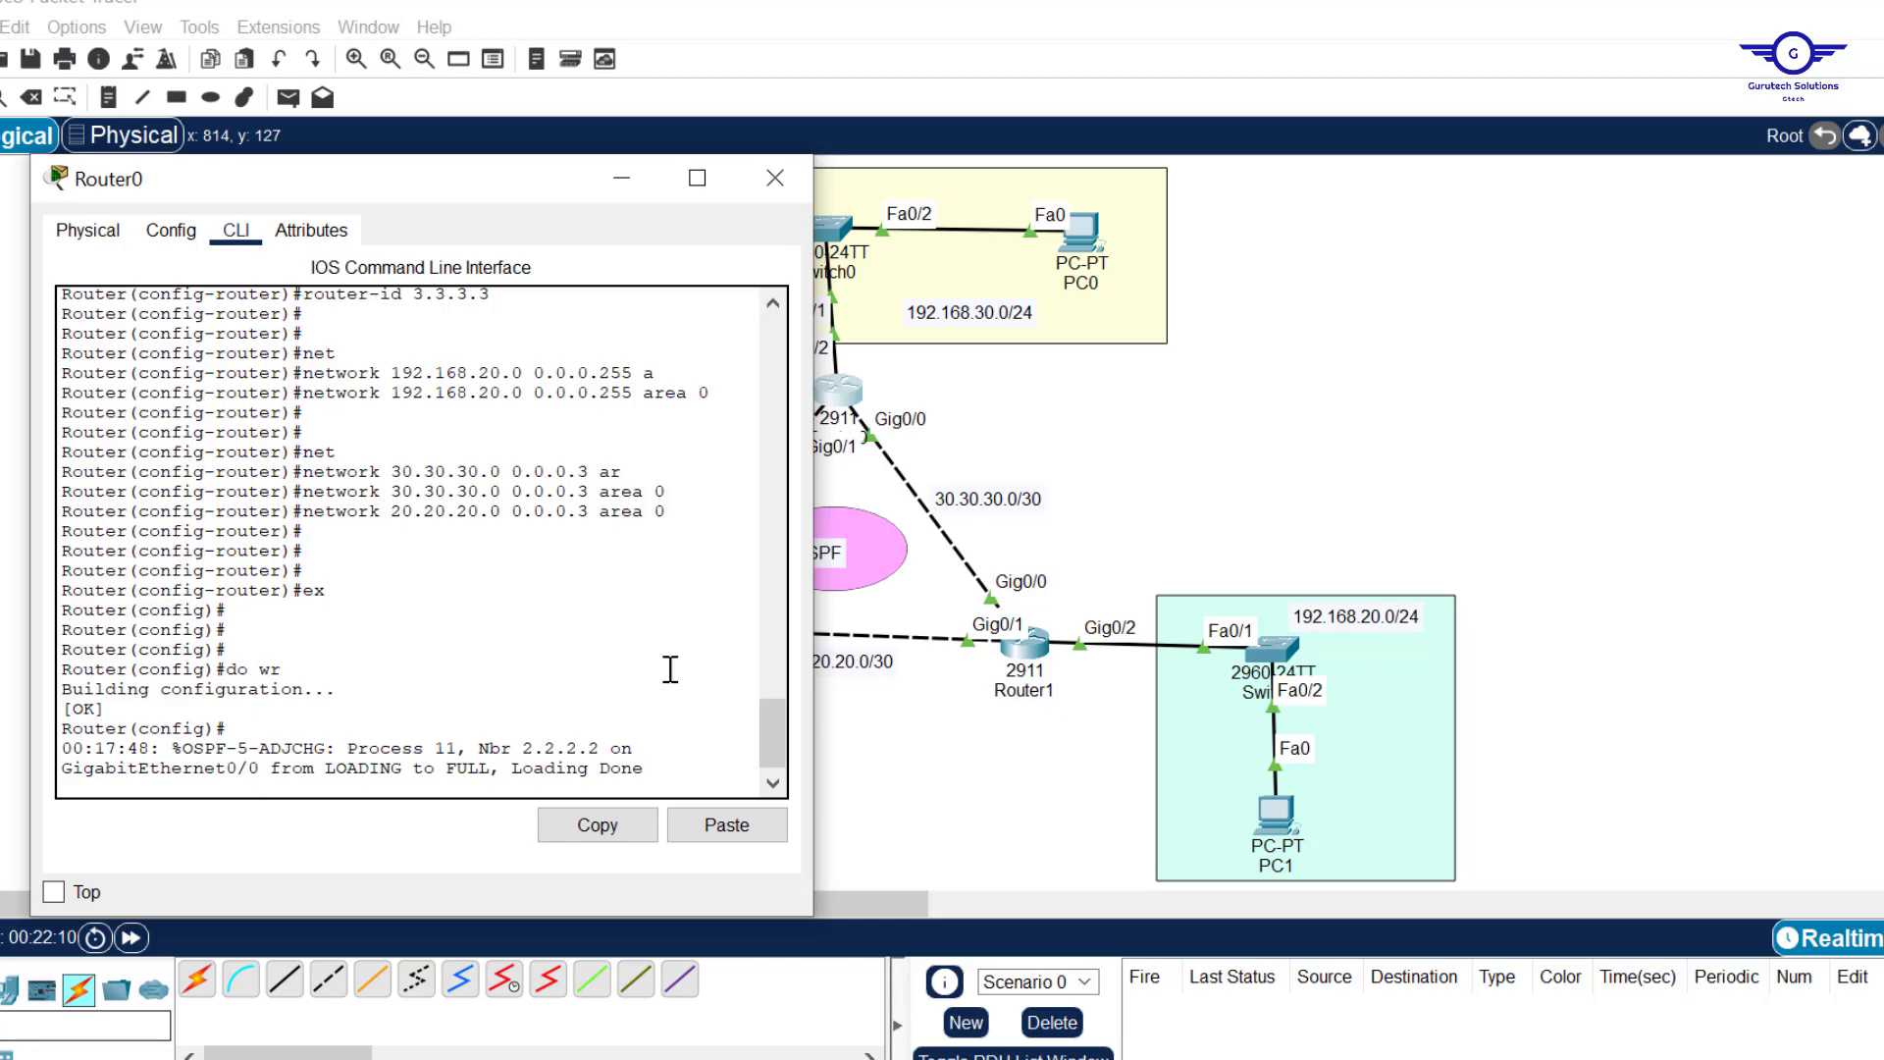
drag(601, 747, 530, 739)
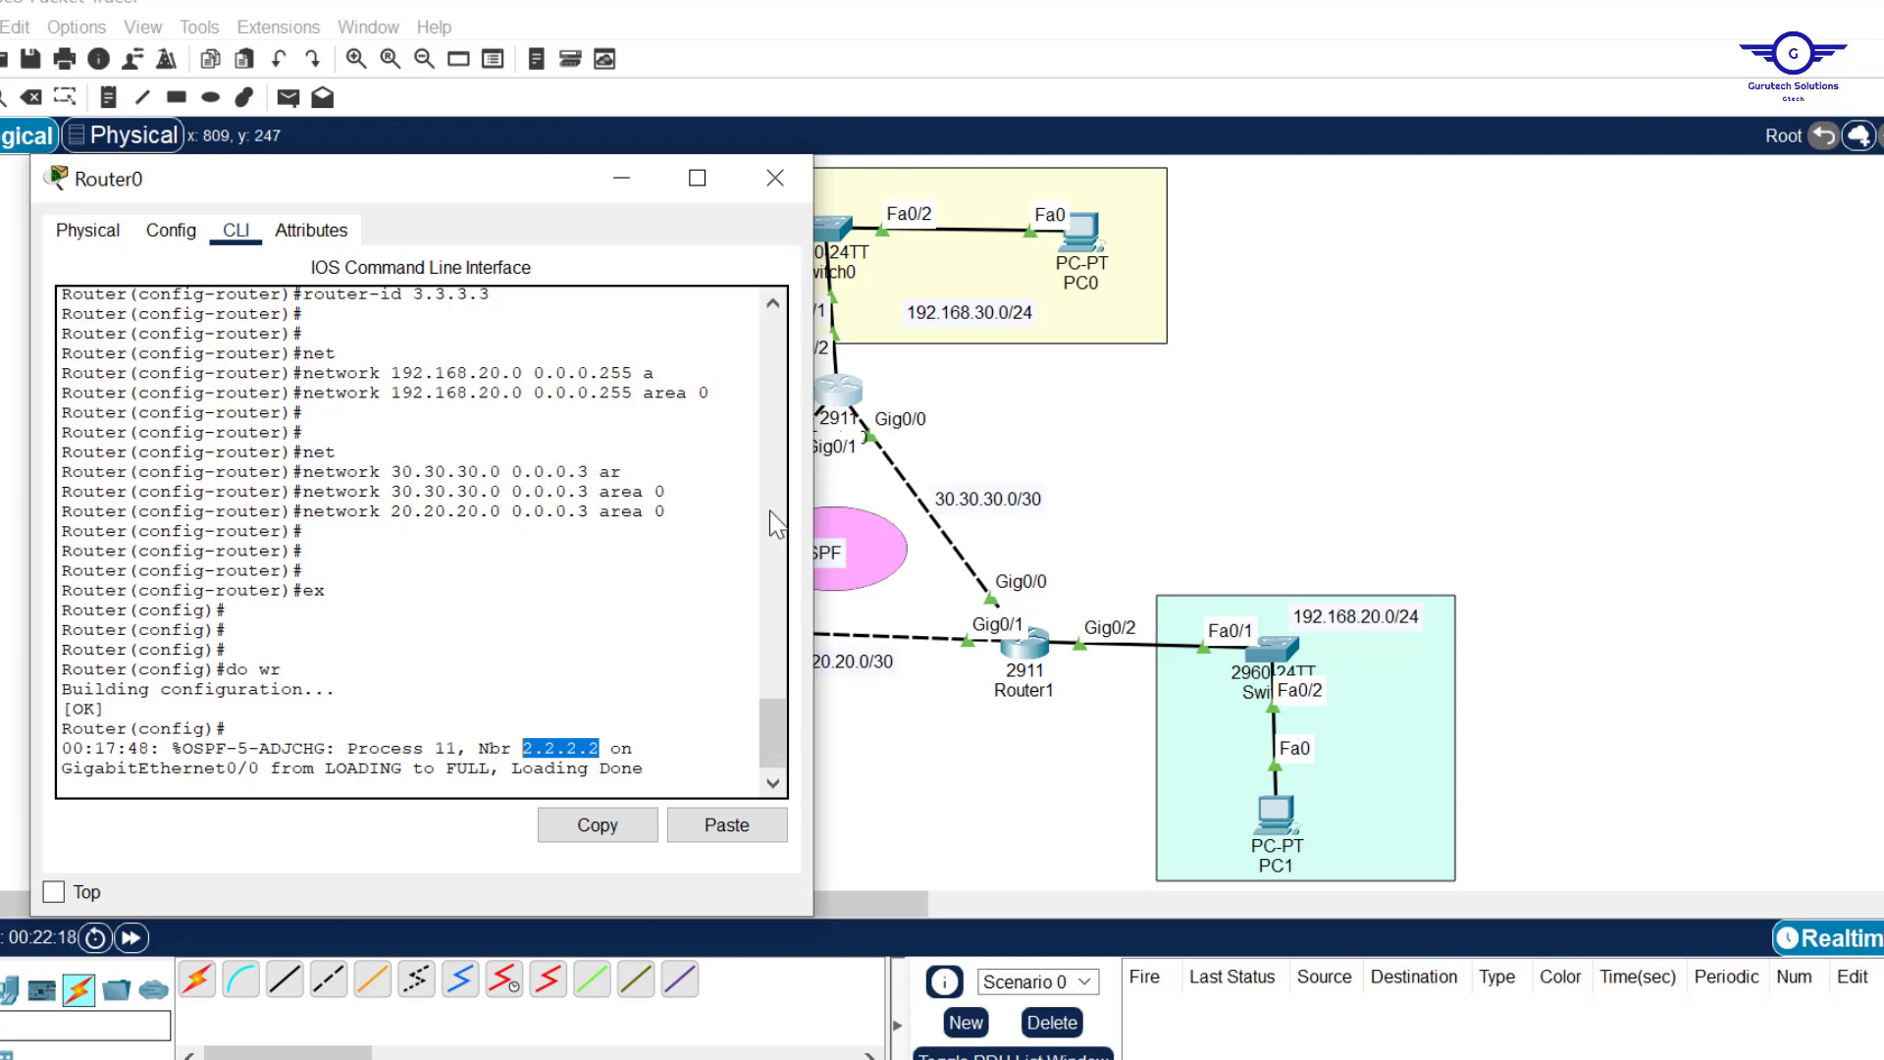
click(1174, 454)
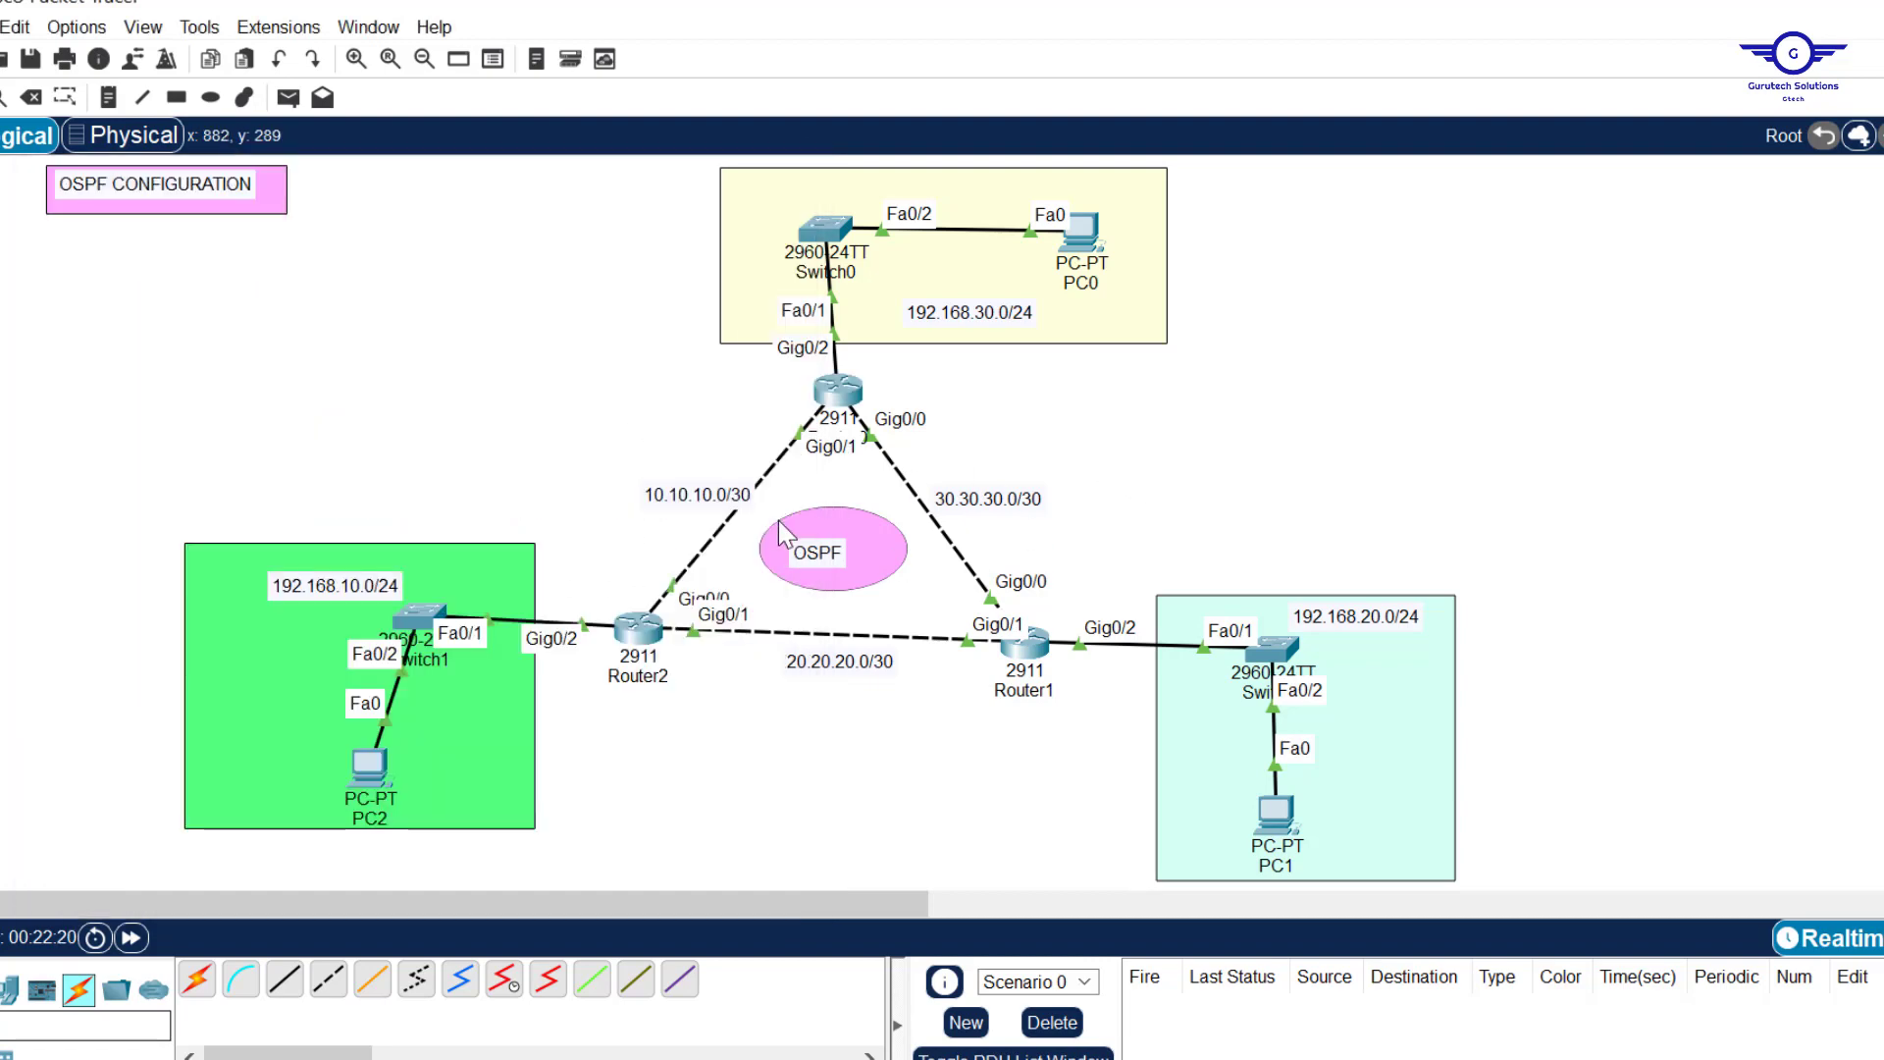
Examine the network 20.20.20.0 statement in Router0's console against the topology's link addresses.
click(839, 398)
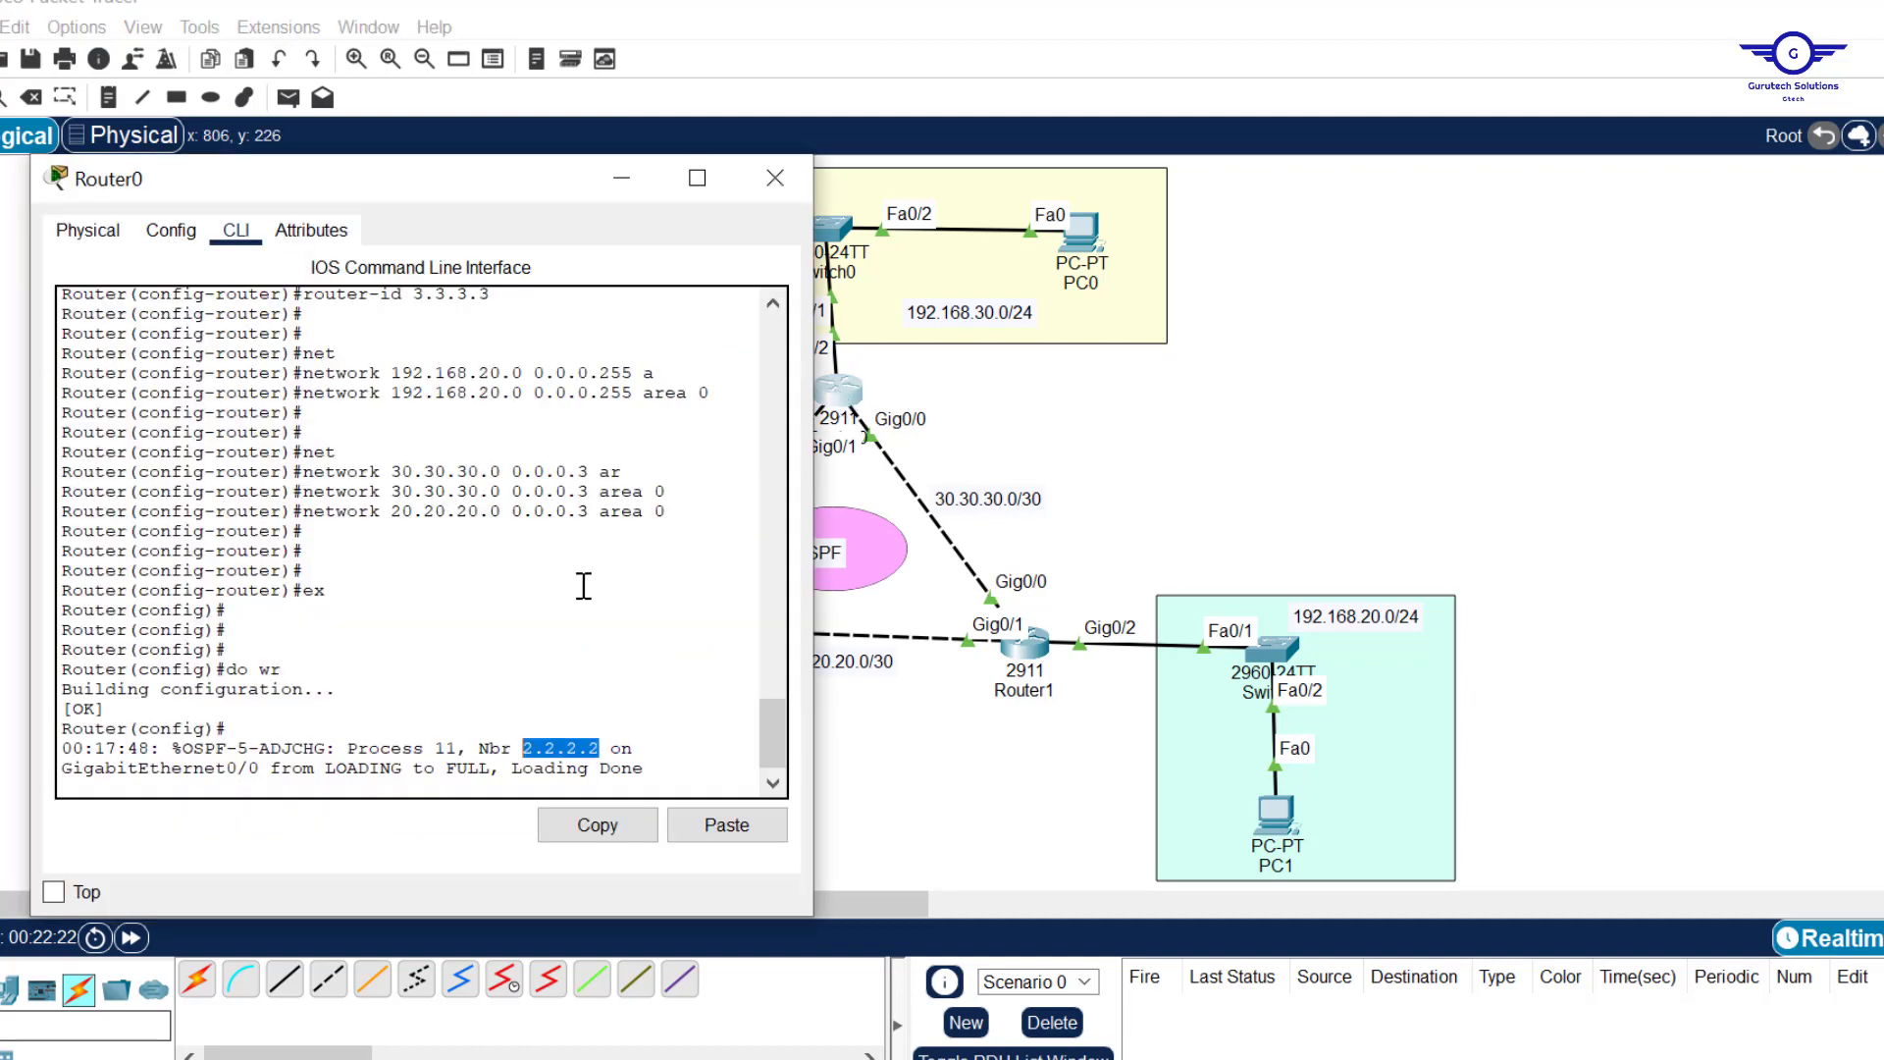
drag(663, 528, 304, 518)
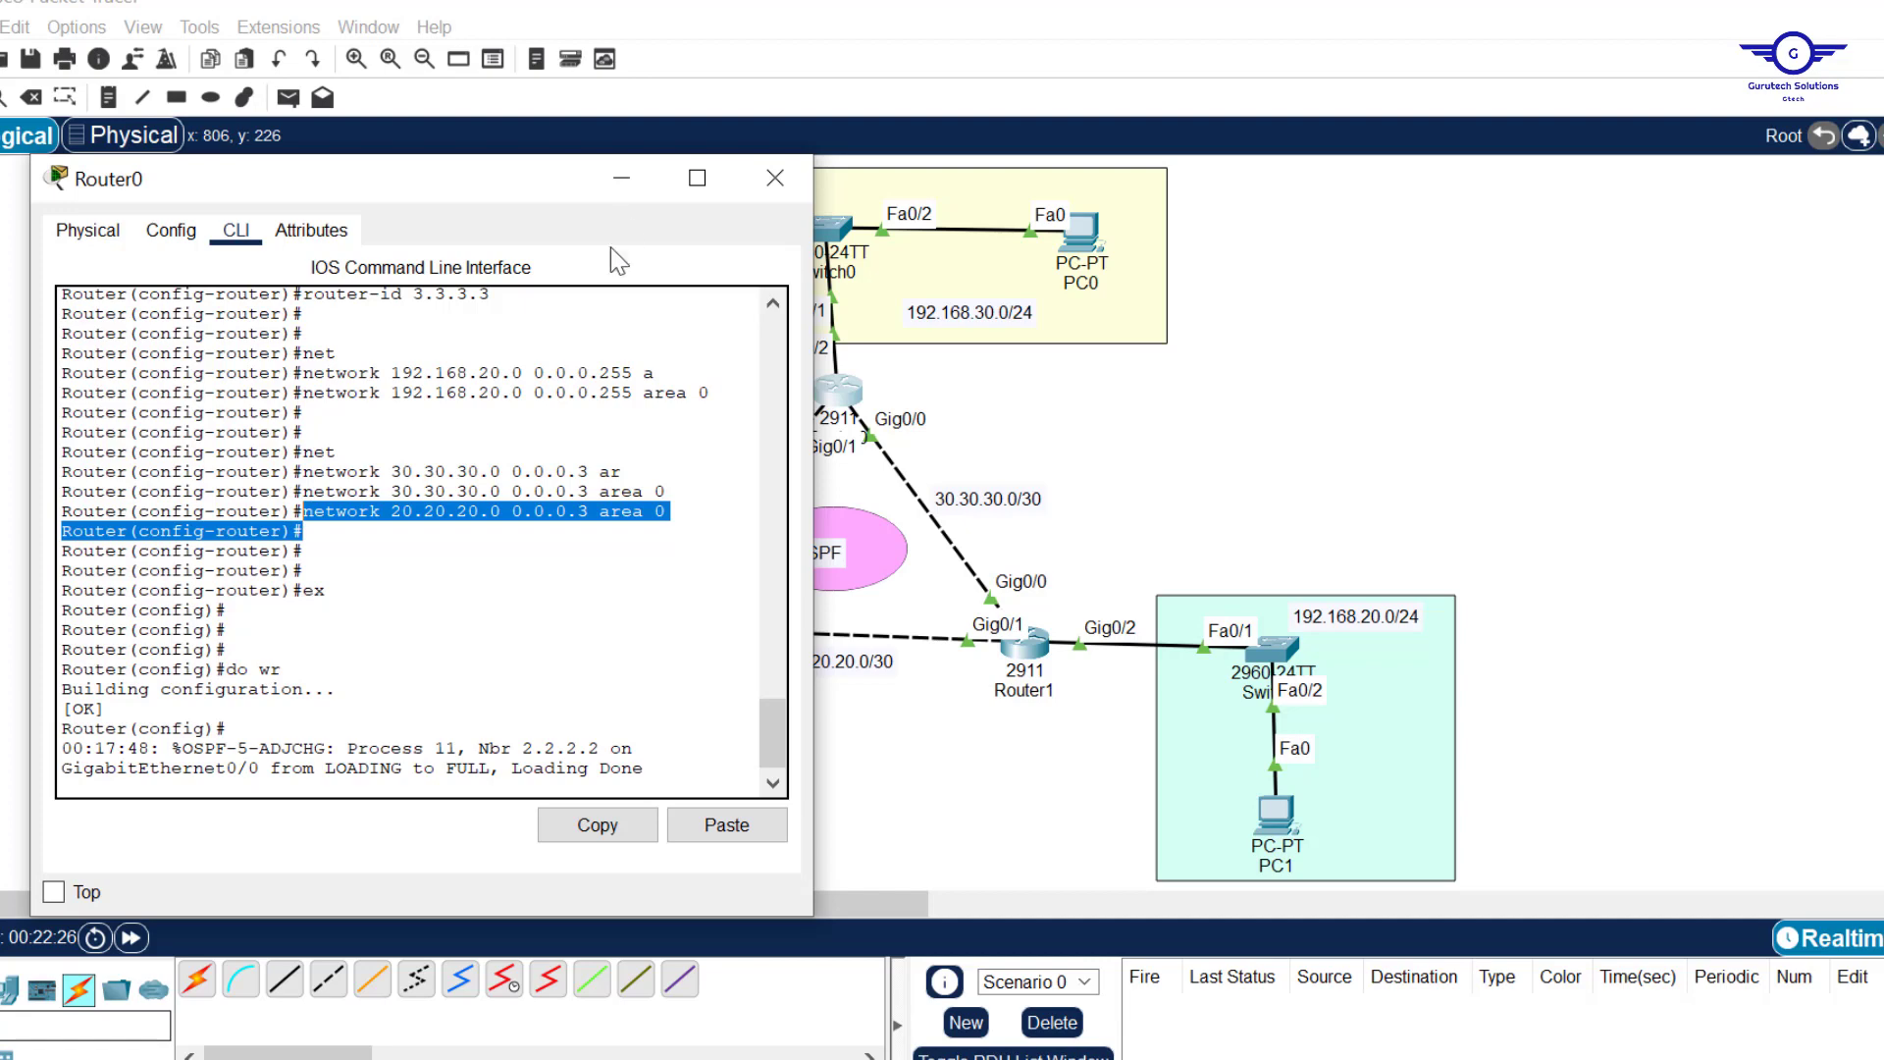
click(621, 177)
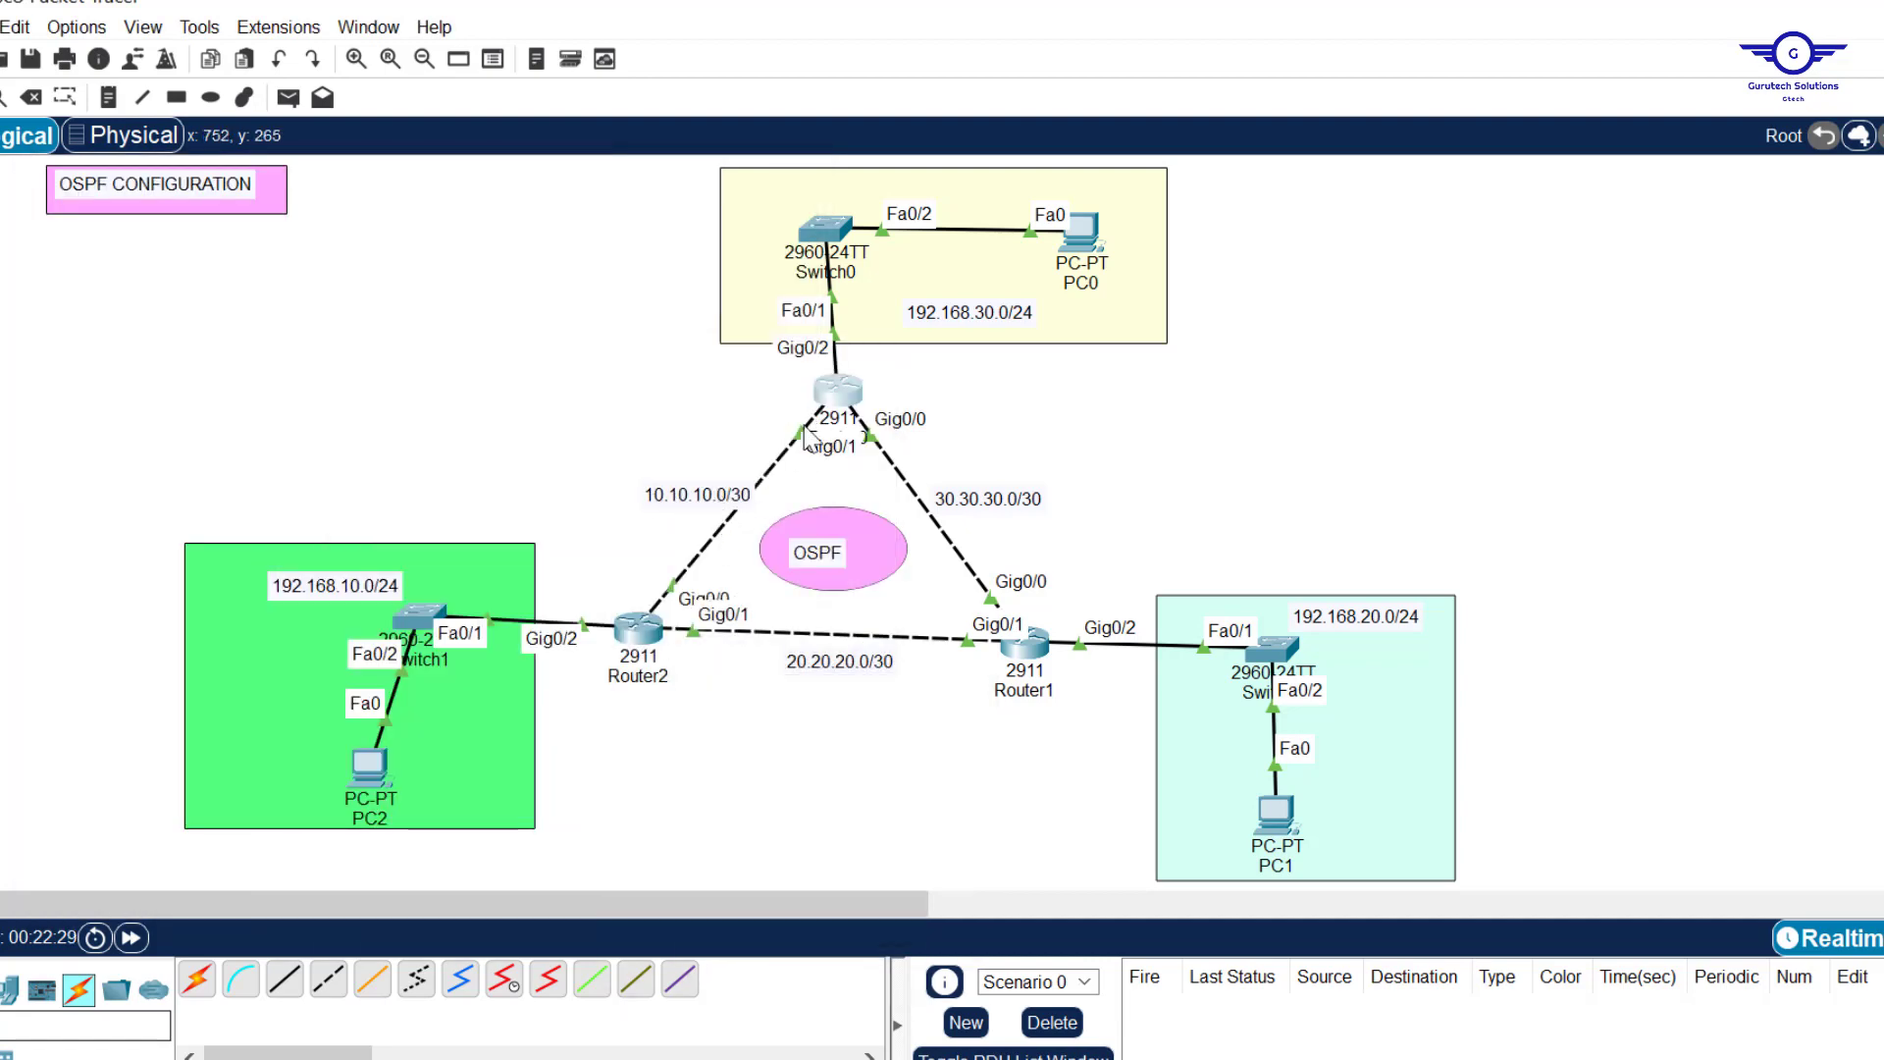
Reopen Router0's console, exit global configuration mode, and abort the mistaken enablerf name lookup.
click(853, 392)
click(560, 582)
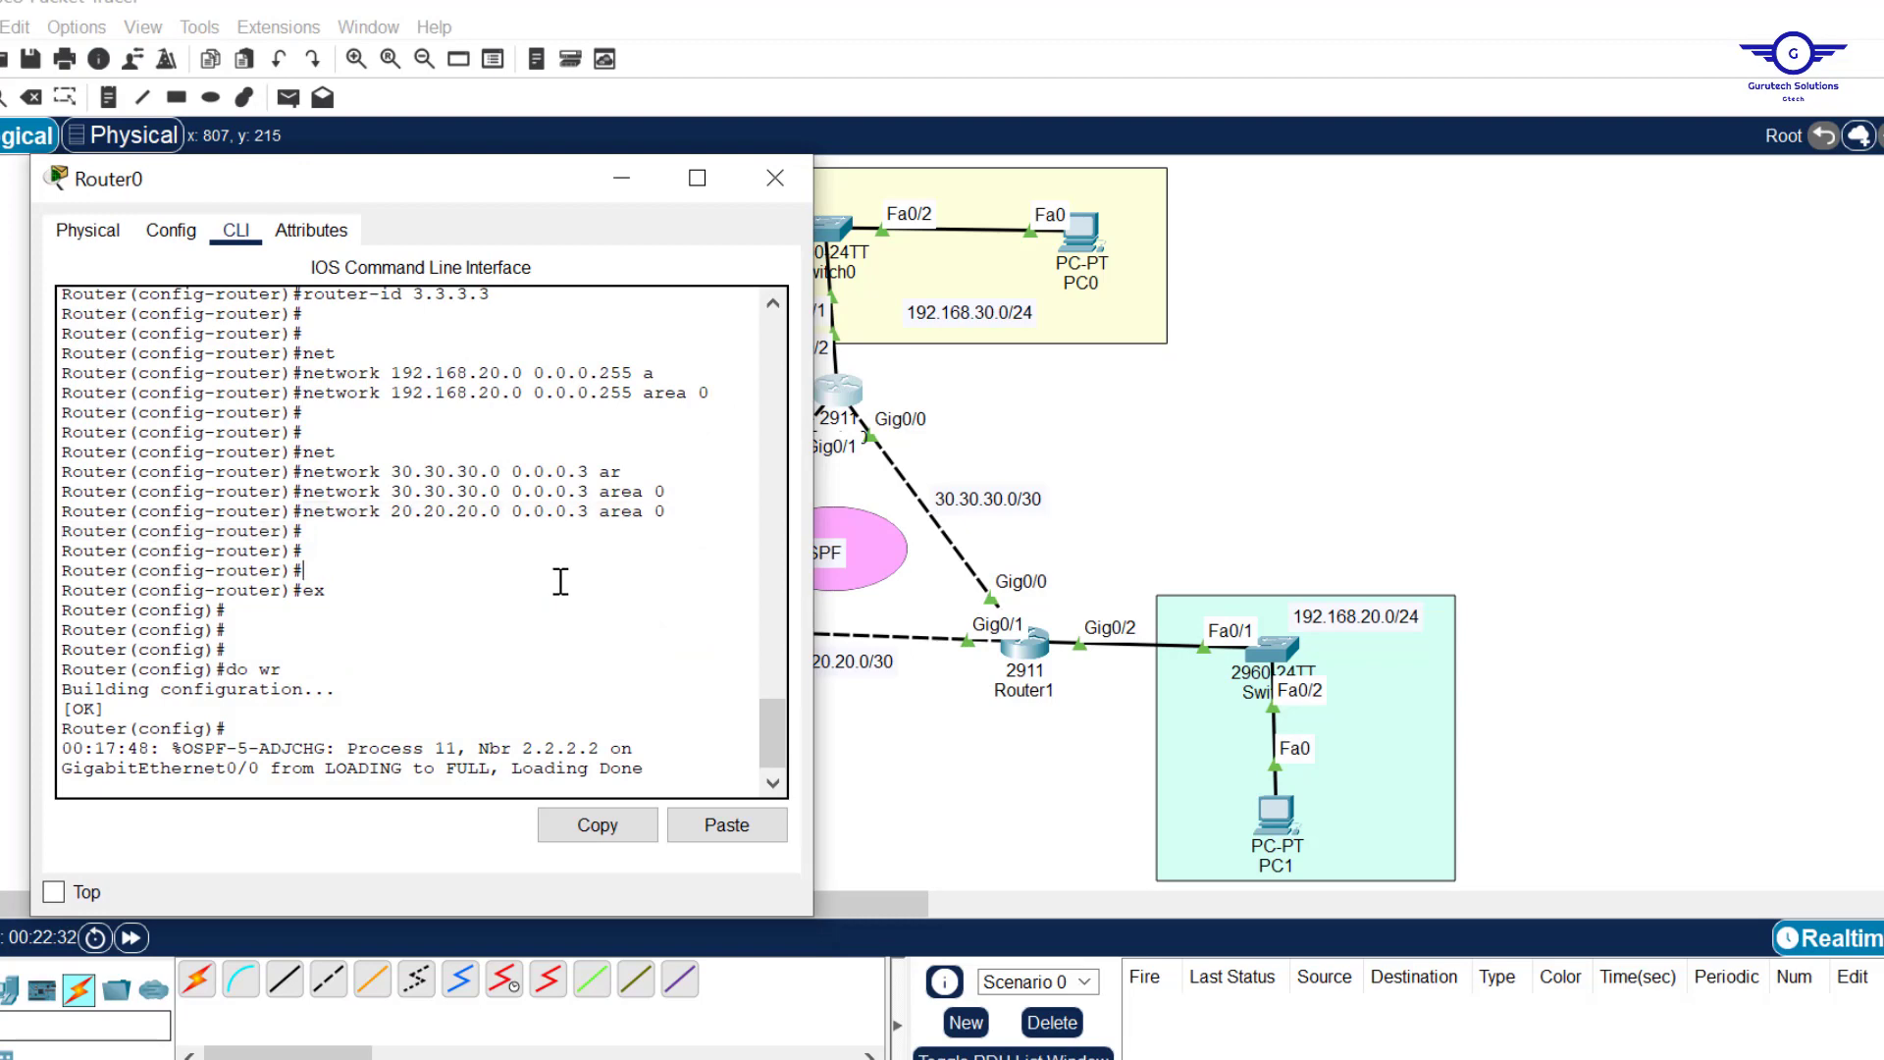
text(ex)
key(Return)
key(Up)
key(Up)
text(rf)
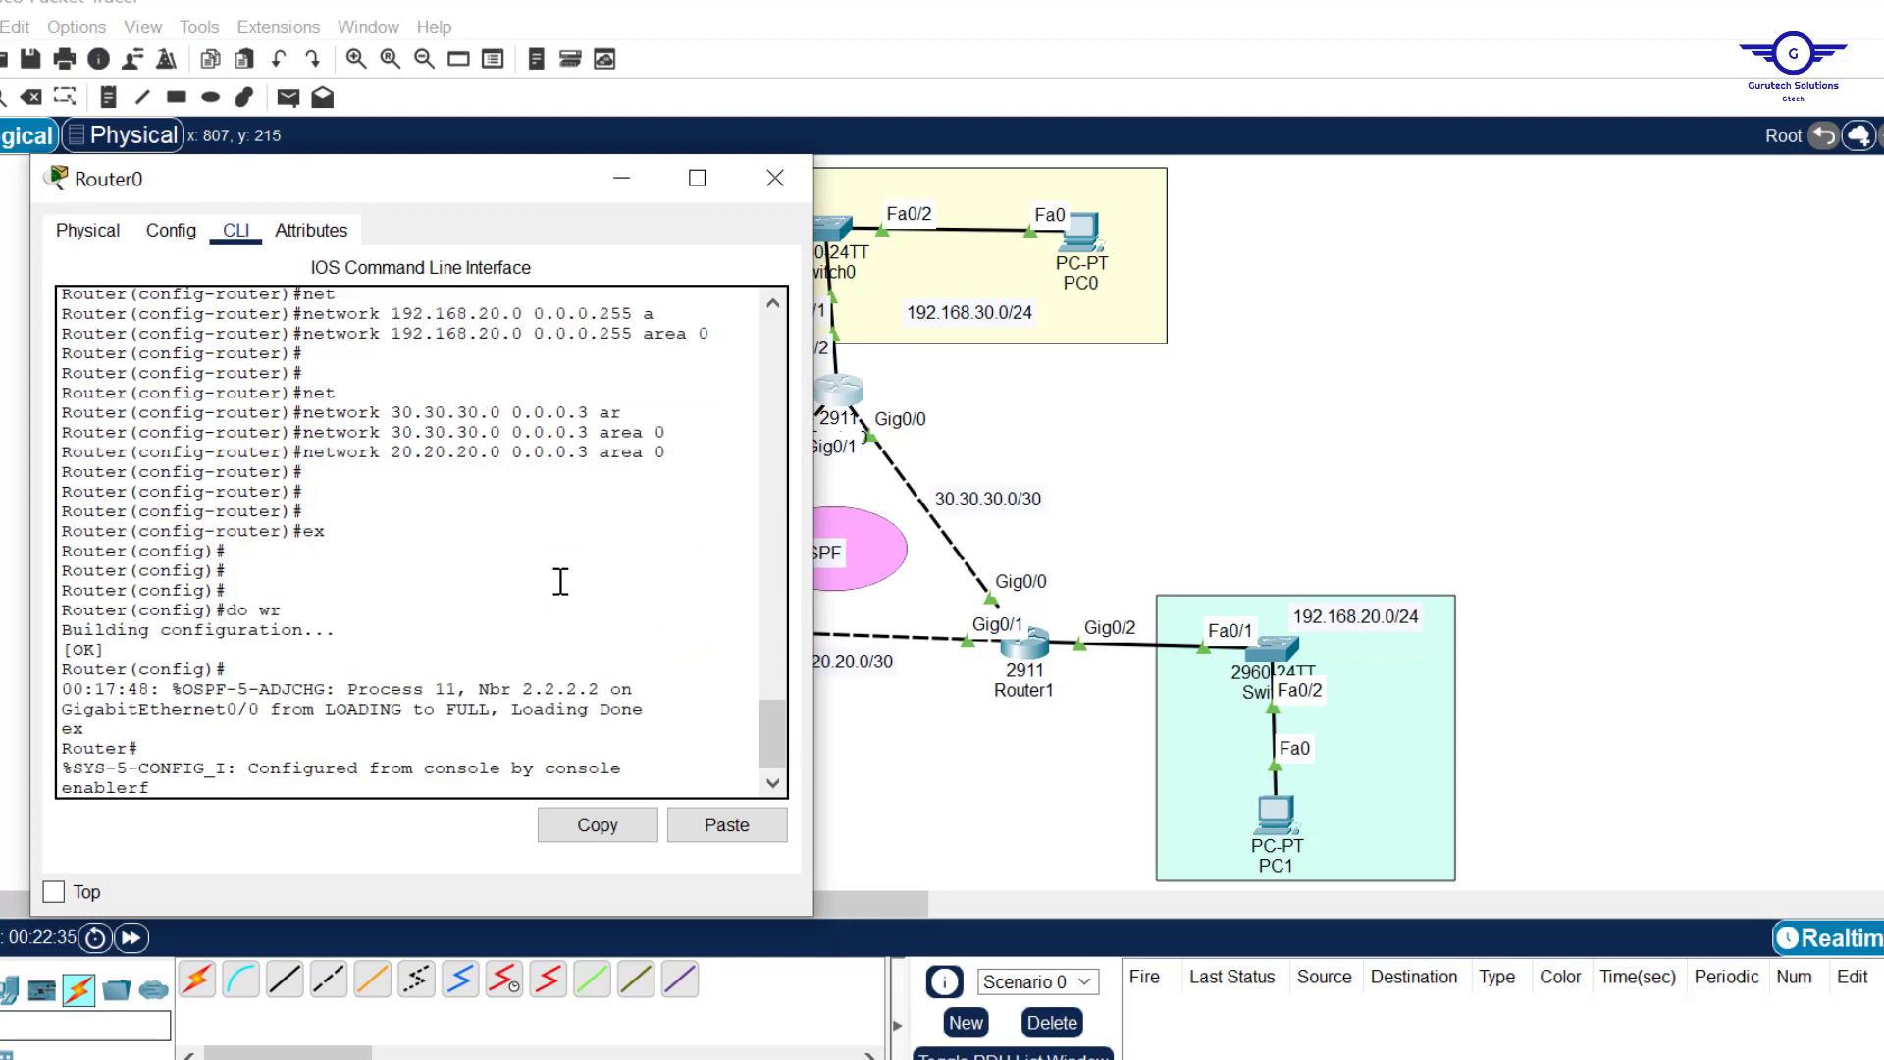
key(Return)
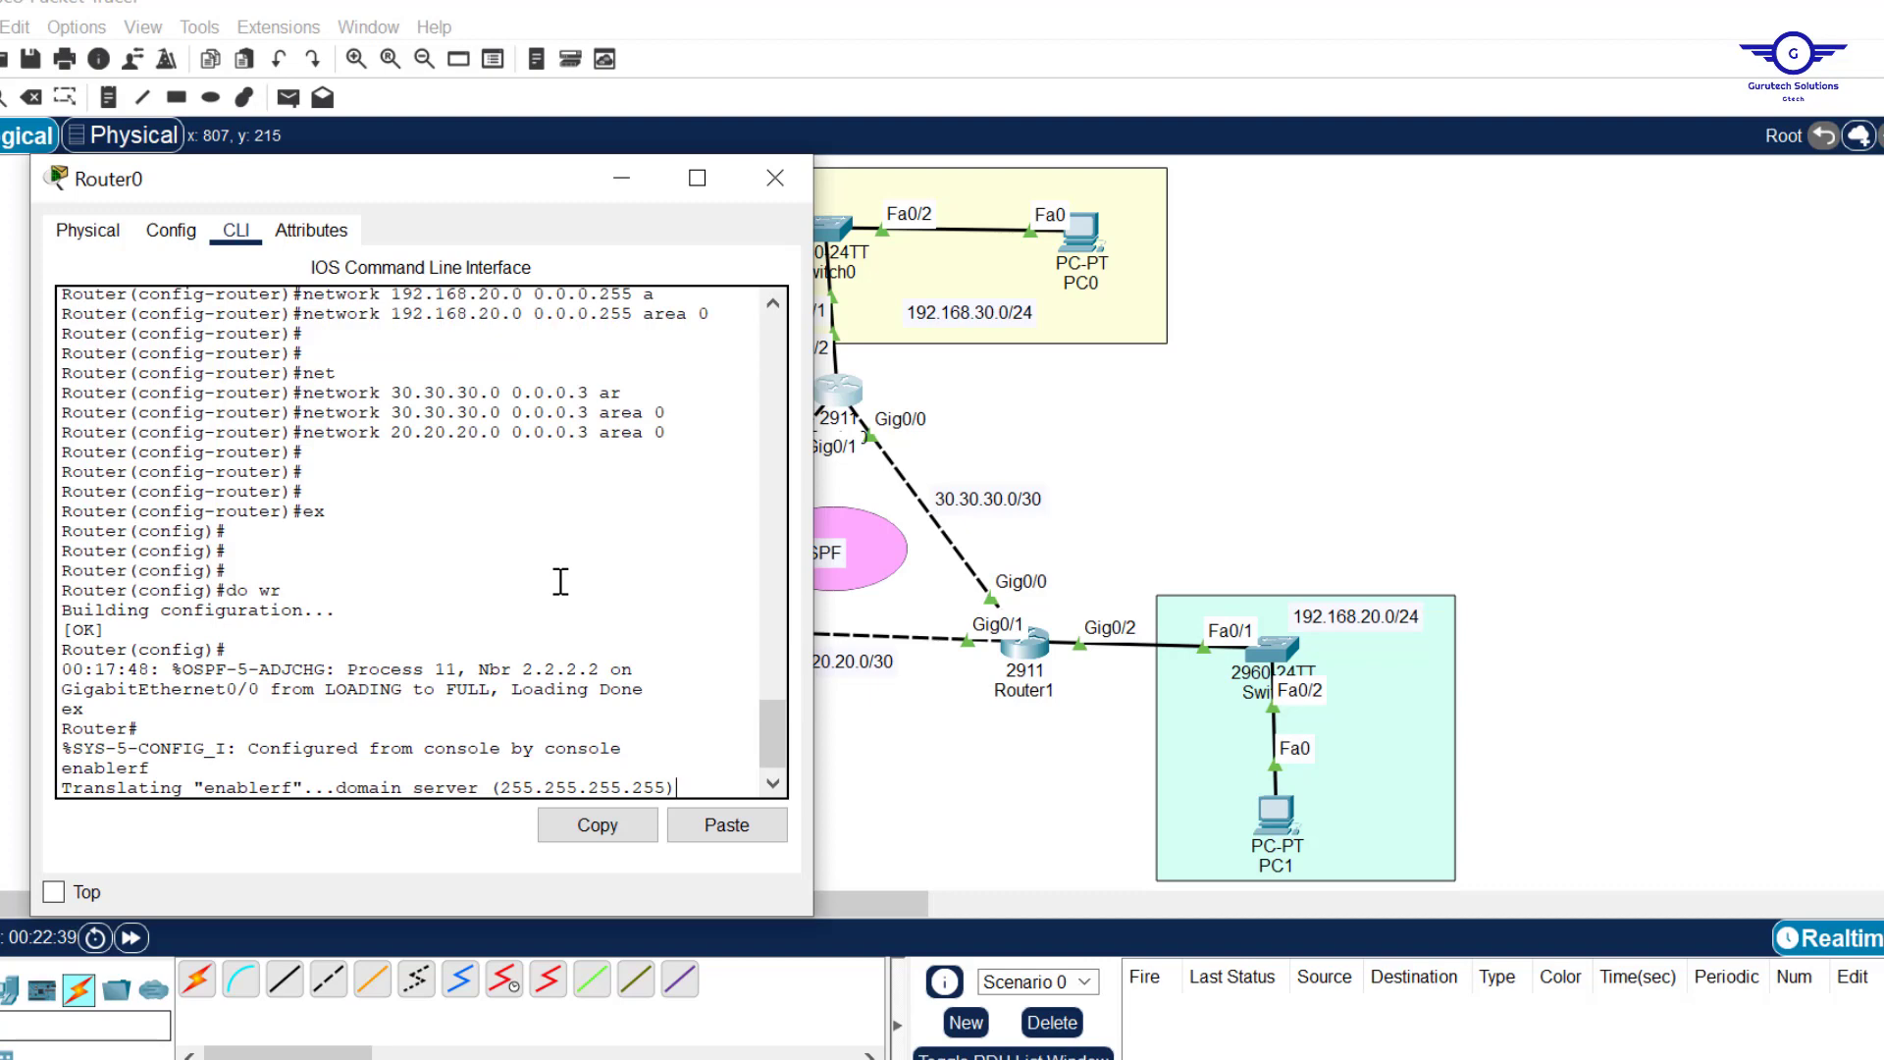
key(ctrl+shift+6)
Enter global configuration mode on Router0 with conf t and open OSPF process 11 with router ospf 11.
text(conf t)
key(Return)
key(Return)
key(Return)
key(Return)
text(ex)
key(Up)
key(Up)
key(Up)
key(Up)
key(Up)
key(Up)
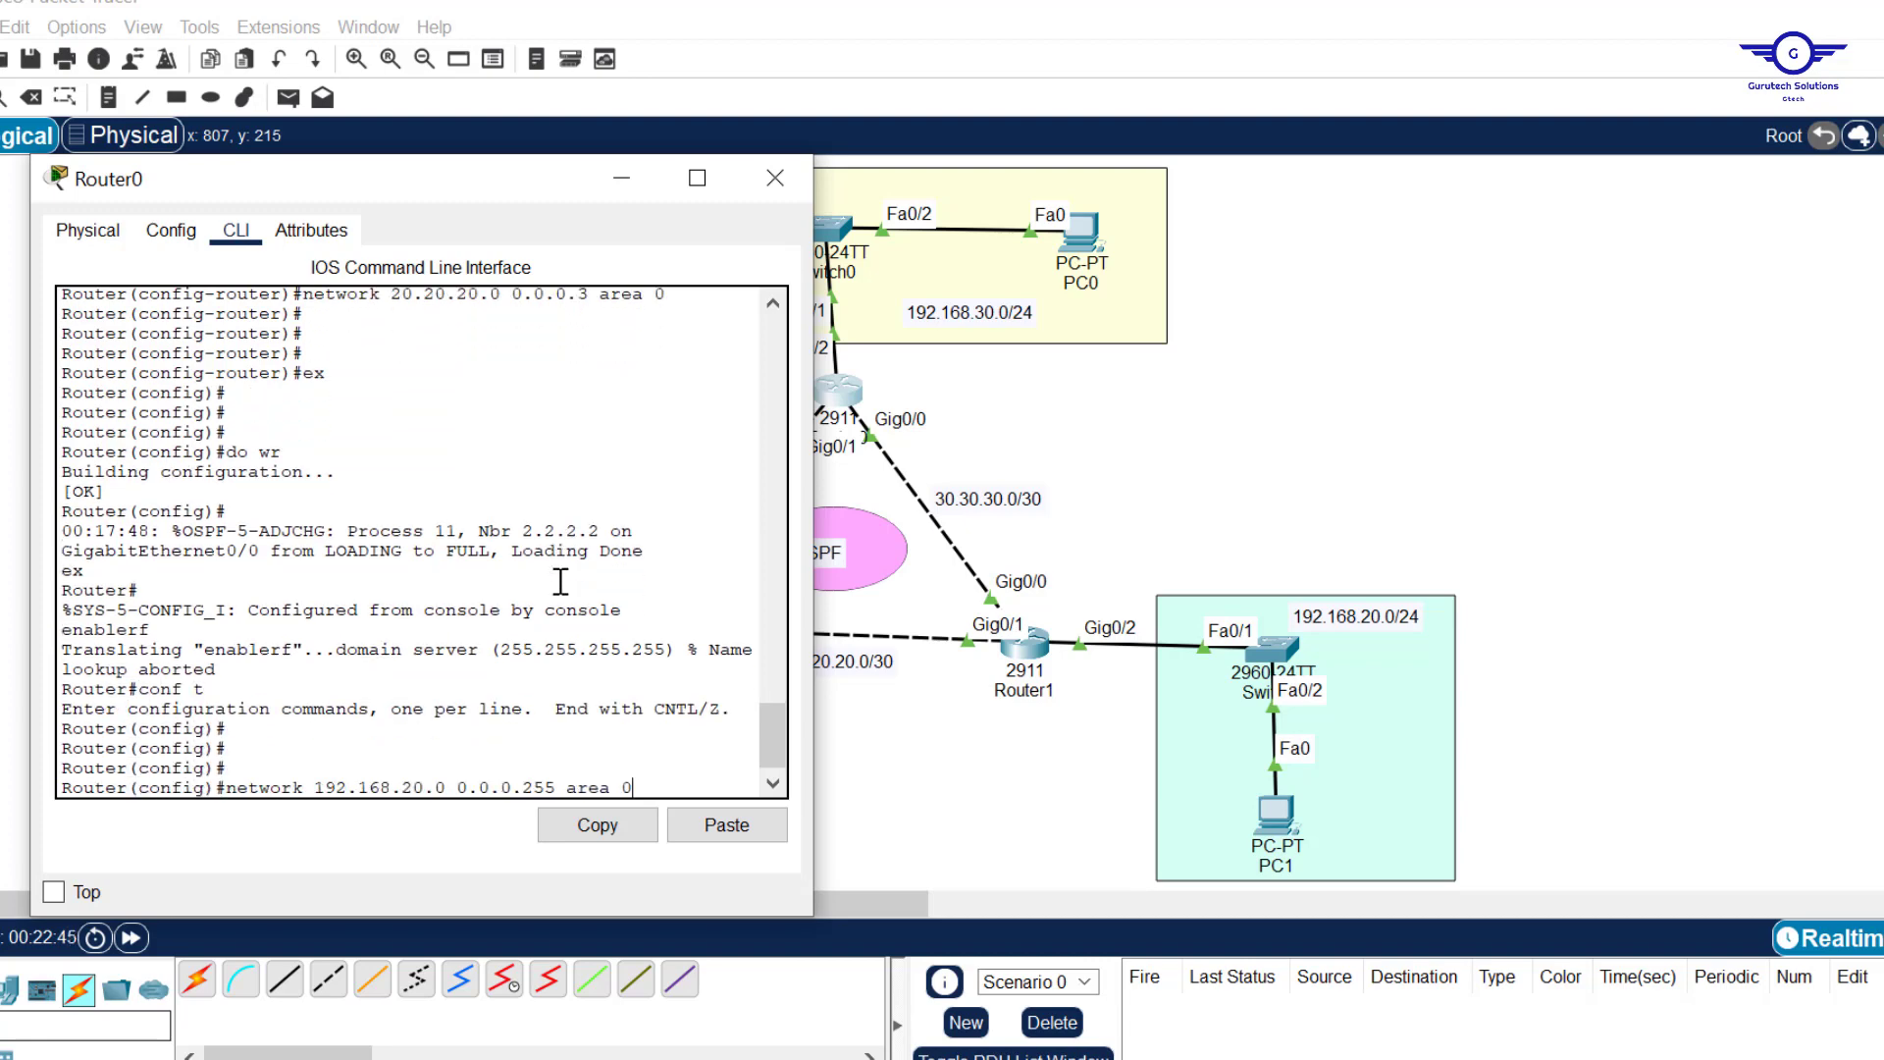
key(Return)
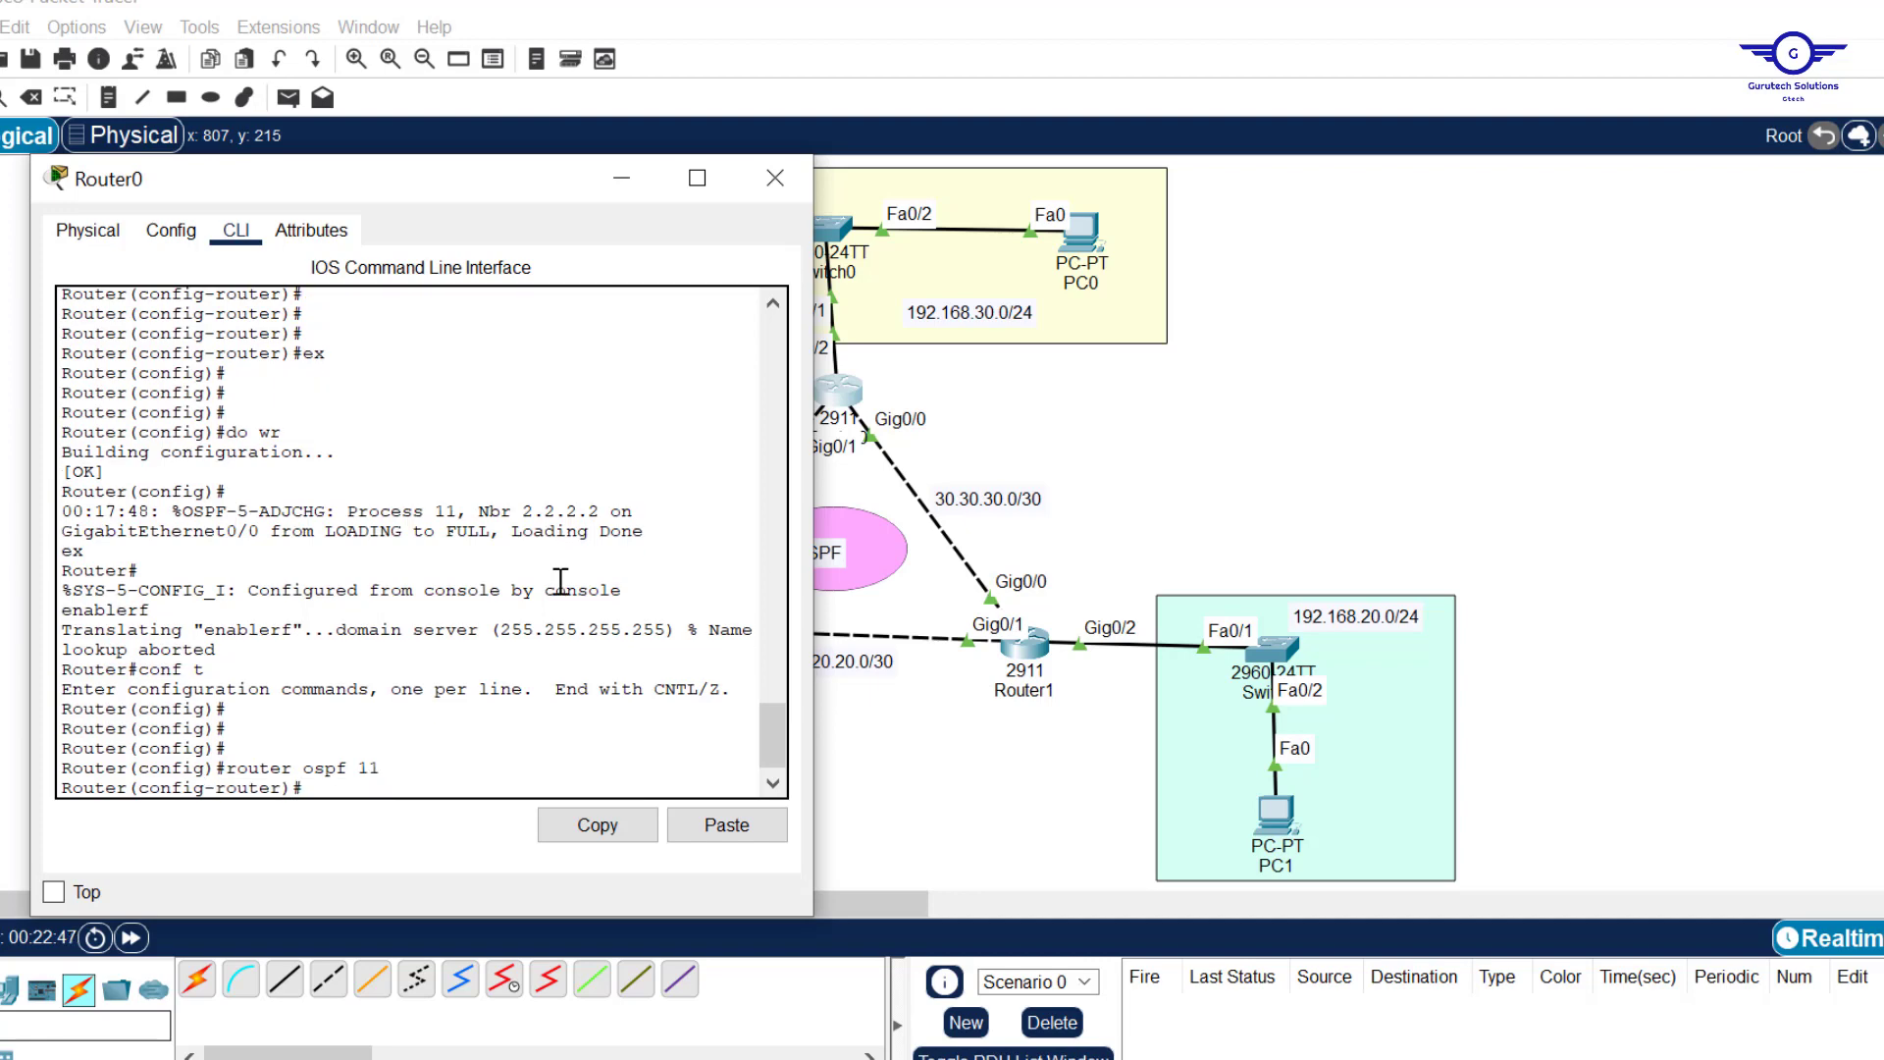
Remove network 20.20.20.0 with wildcard mask 0.0.0.3 in area 0 from Router0's OSPF process, reusing the earlier command.
scroll(475, 450, up, 2)
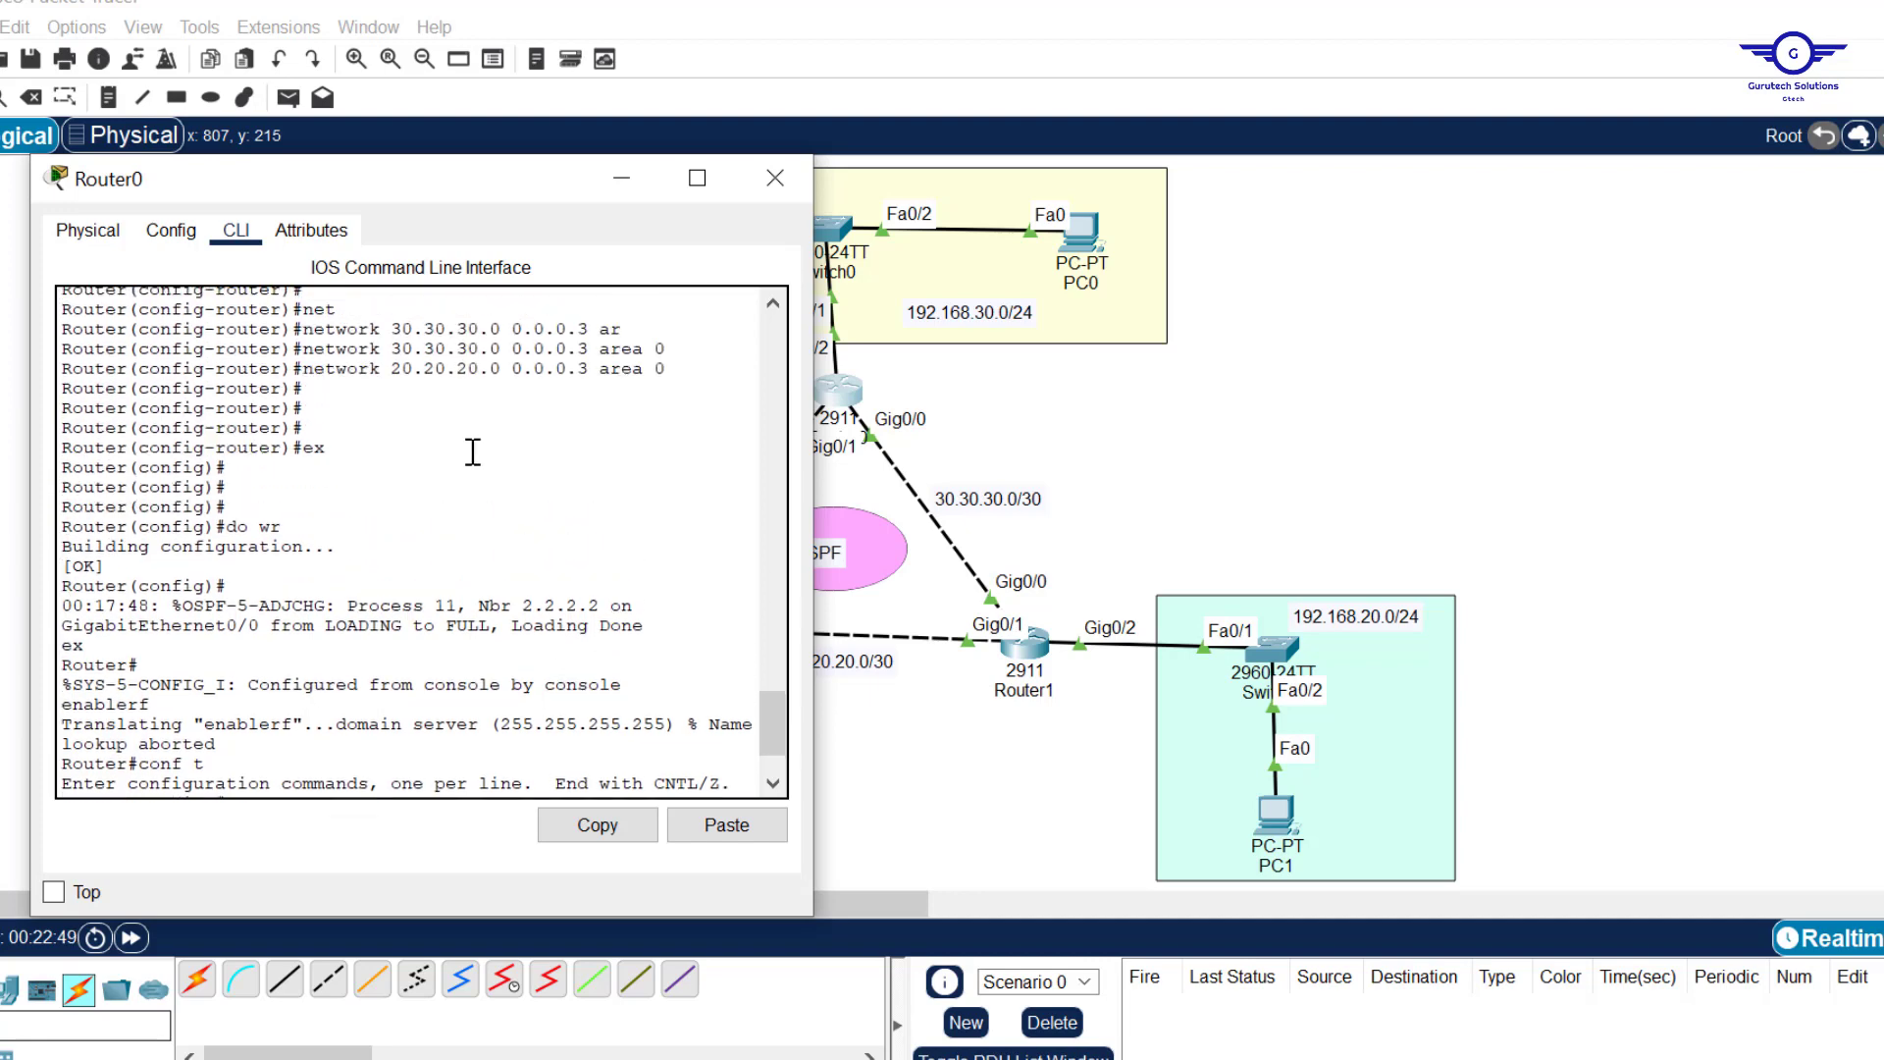
drag(669, 370, 307, 370)
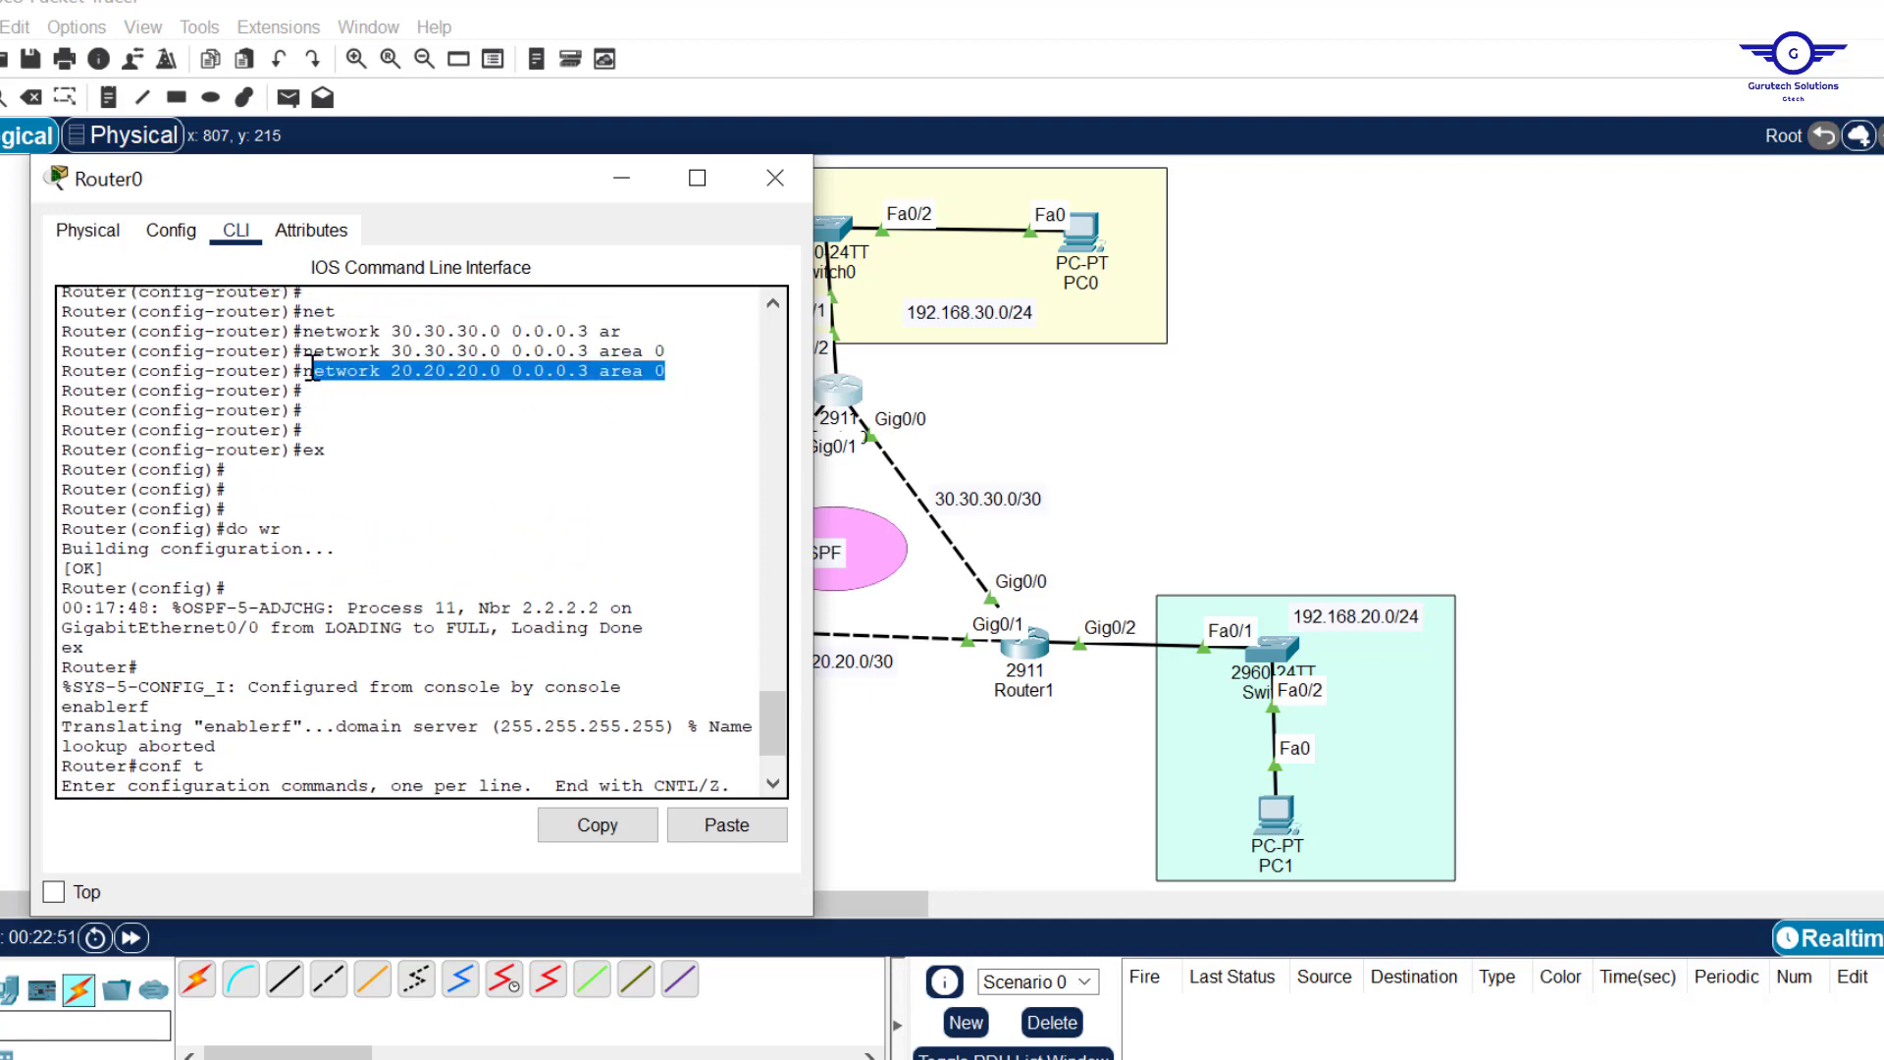
click(628, 824)
click(638, 789)
text(n)
text(outer)#no)
click(743, 839)
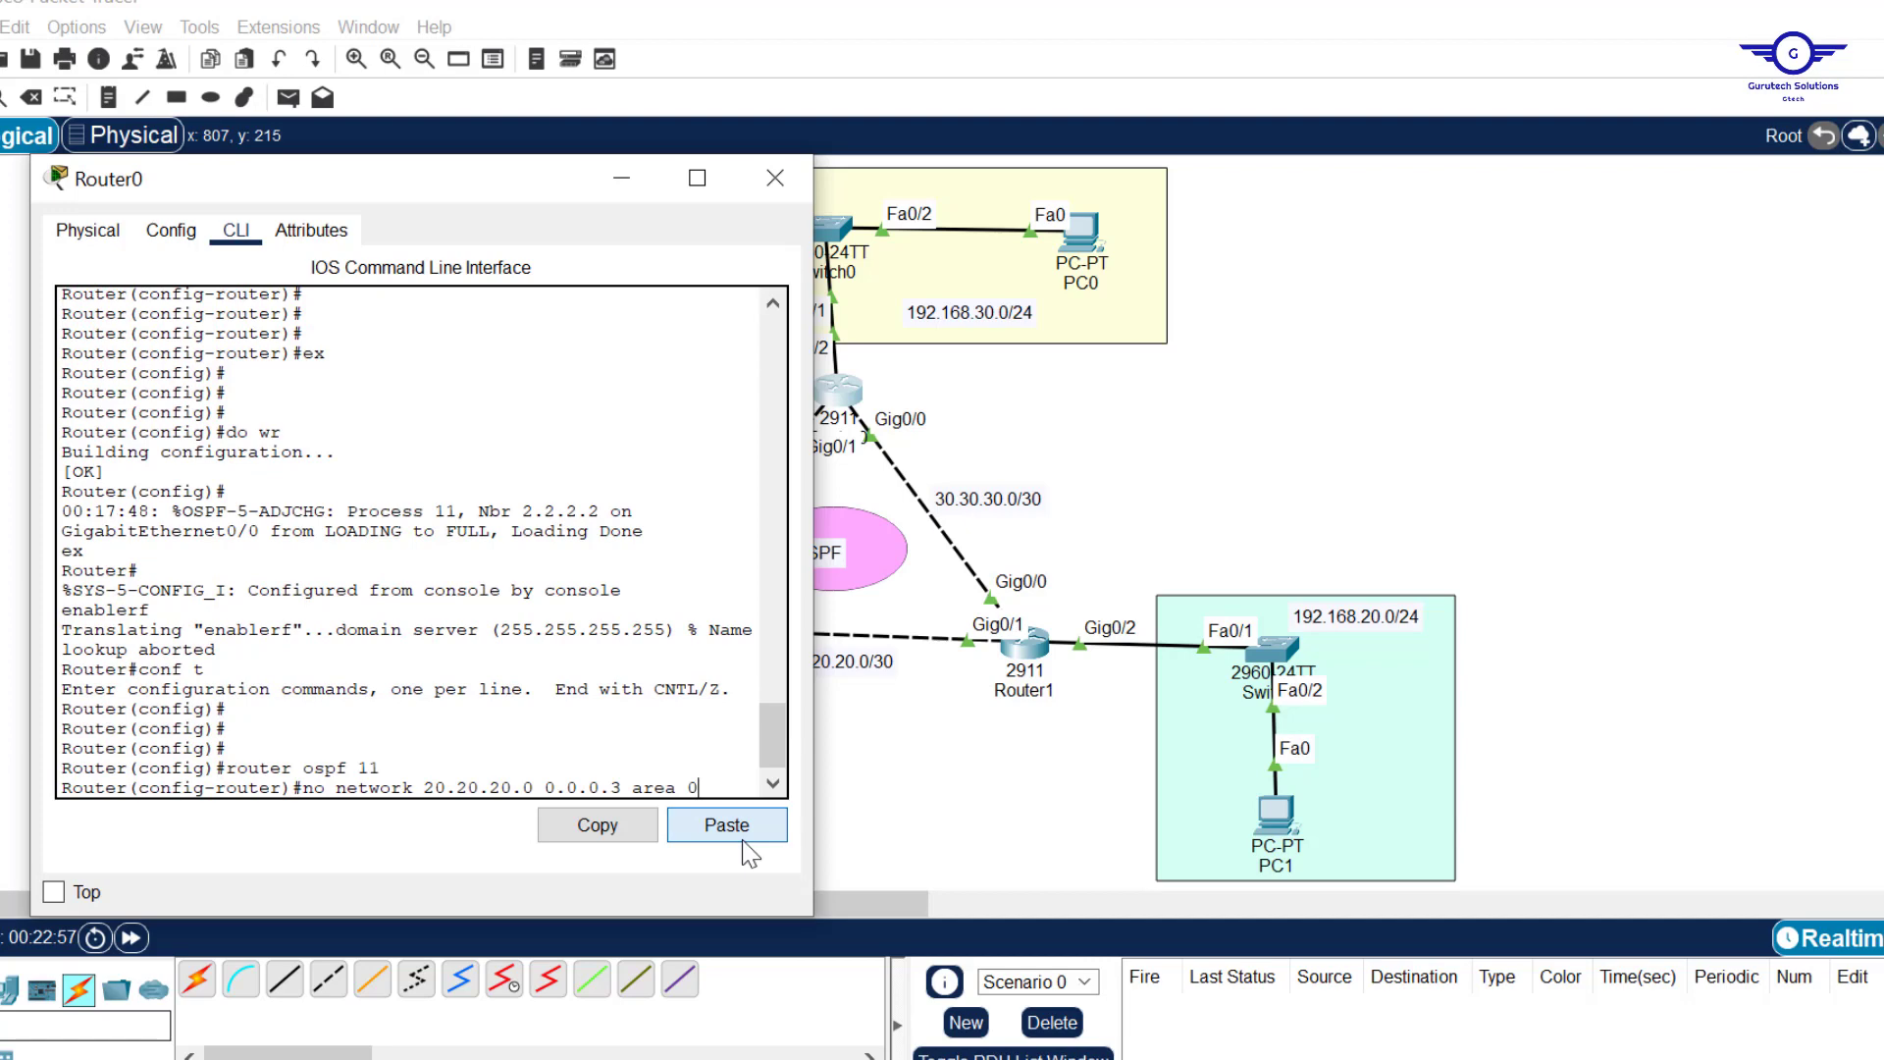
key(Return)
Reuse the copied command to advertise network 10.10.10.0 with wildcard mask 0.0.0.3 in OSPF area 0 on Router0.
click(741, 834)
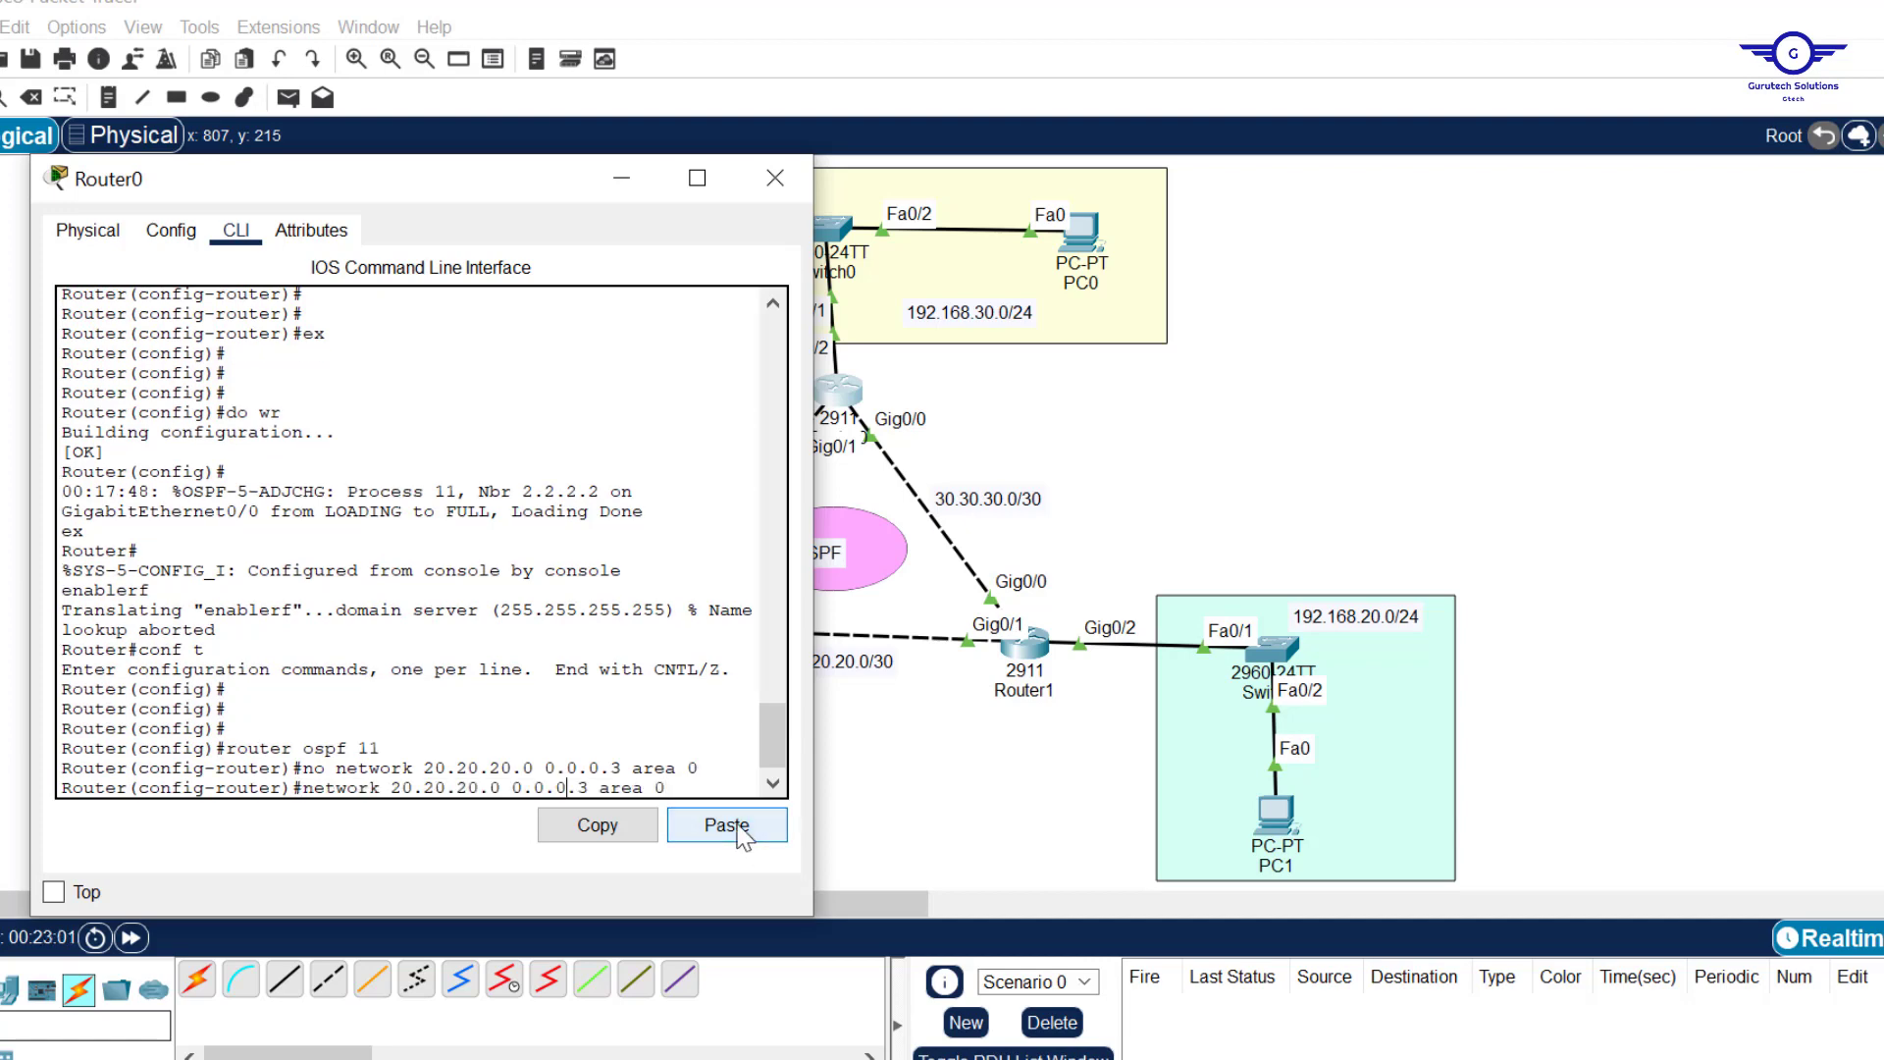
key(Left)
key(Left)
key(Left)
key(Left)
key(Left)
key(Left)
key(Left)
key(Left)
key(Left)
key(Left)
key(Left)
key(Left)
key(Left)
key(Left)
key(Left)
key(Left)
key(Left)
key(Left)
key(BackSpace)
text(1)
key(BackSpace)
text(1)
key(Left)
key(Left)
key(BackSpace)
text(1)
key(Return)
Exit OSPF configuration on Router0 and save its configuration with do wr.
text(exit)
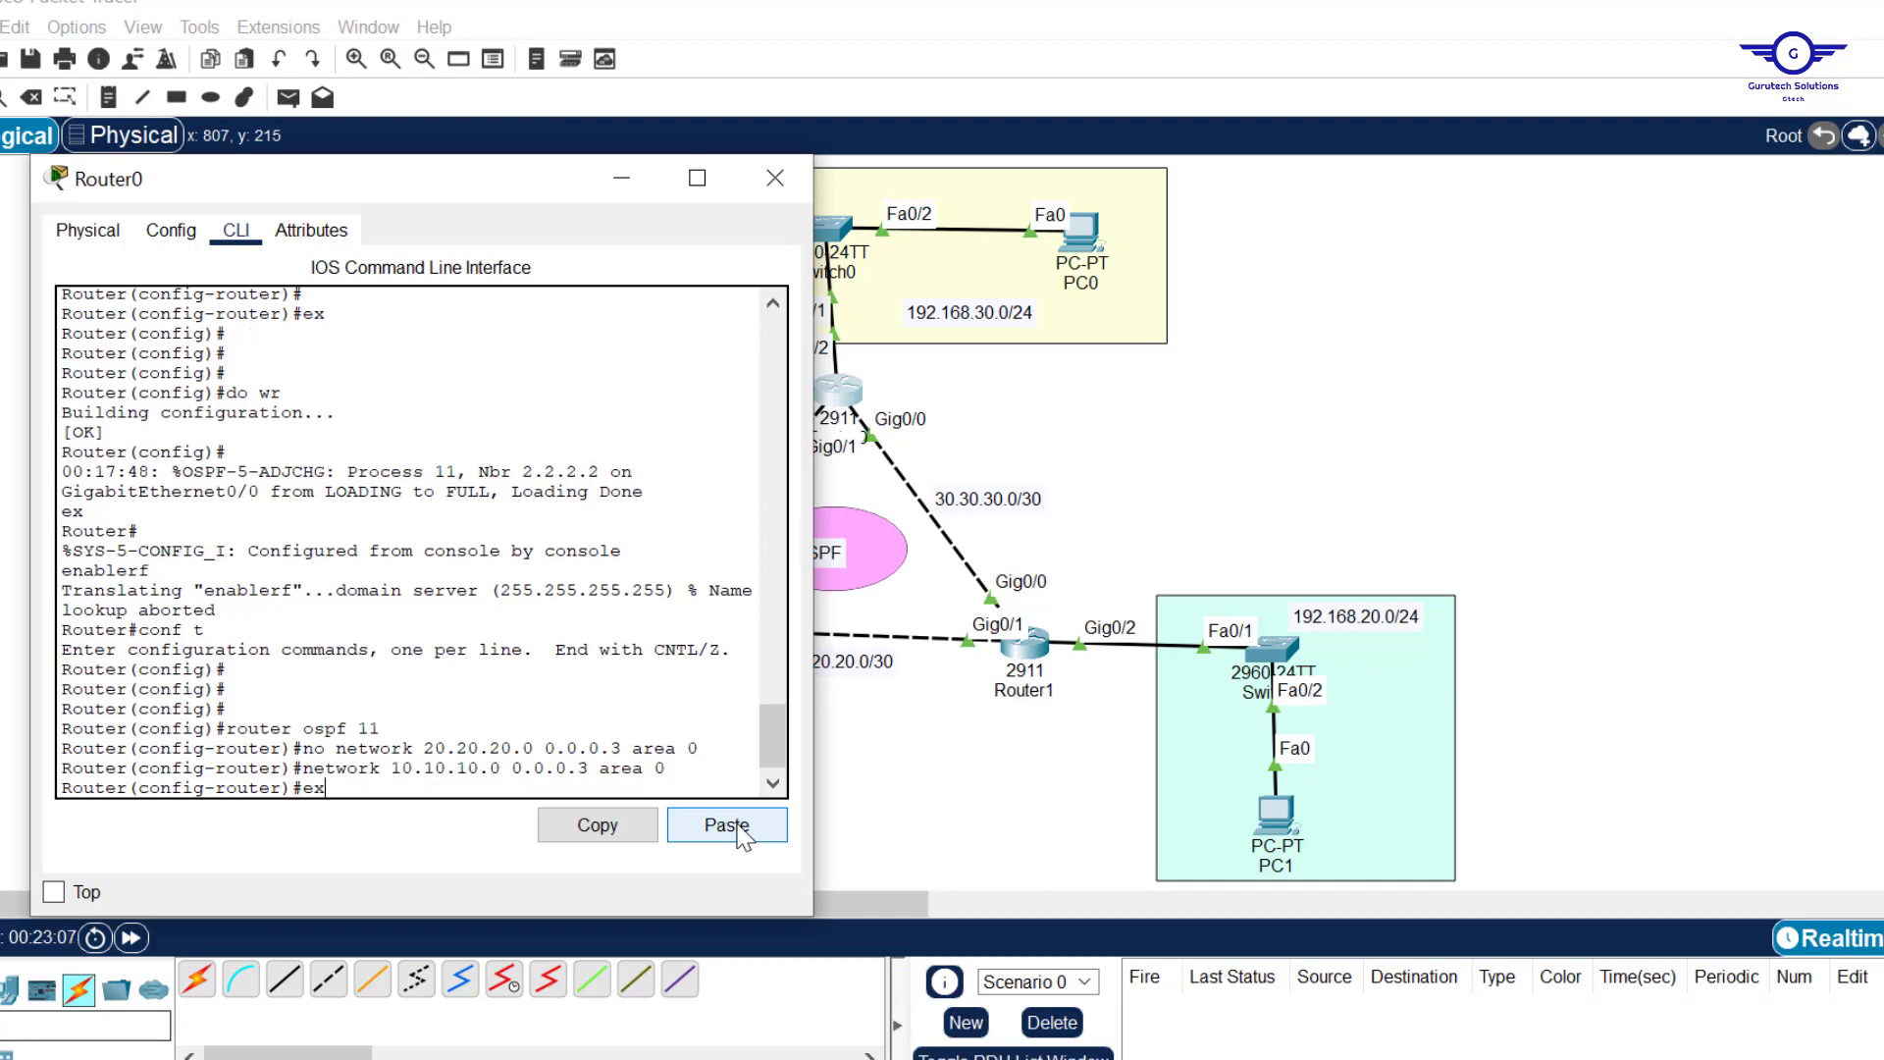
key(Return)
key(Return)
key(Return)
key(Return)
text(do wr)
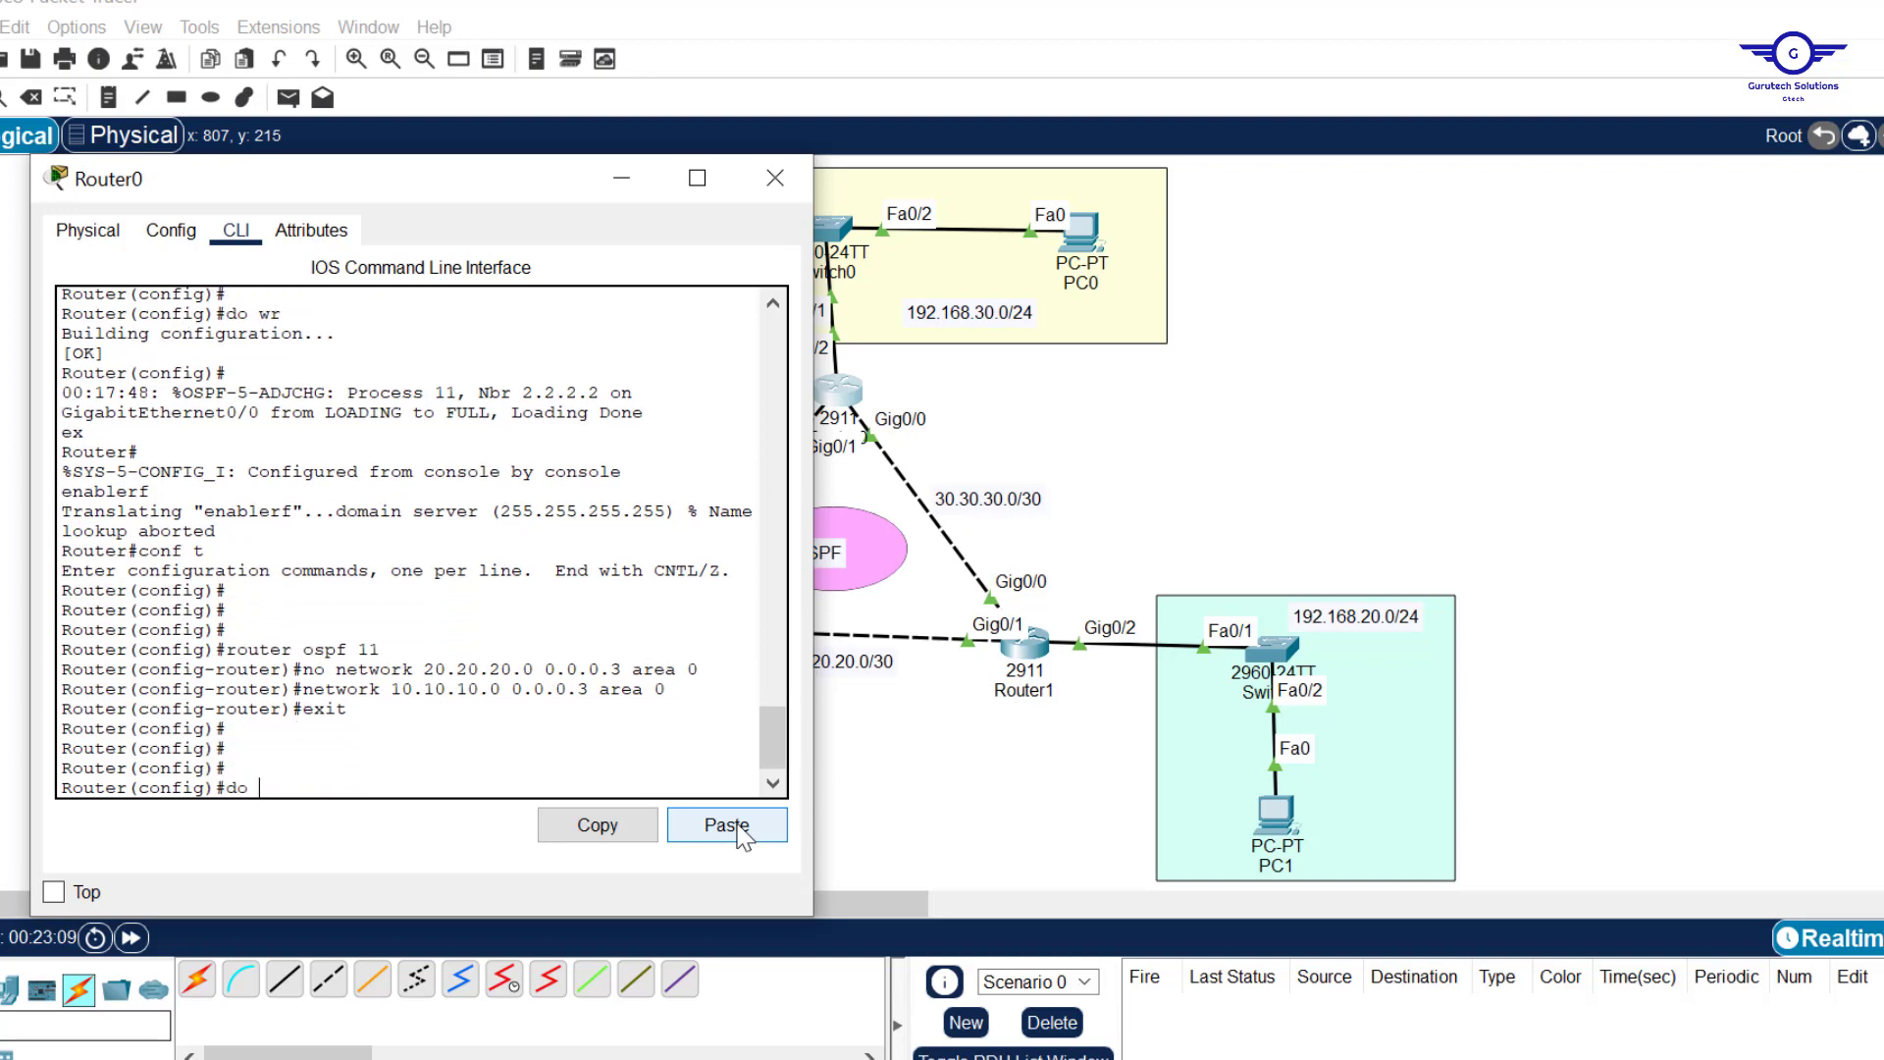
key(Return)
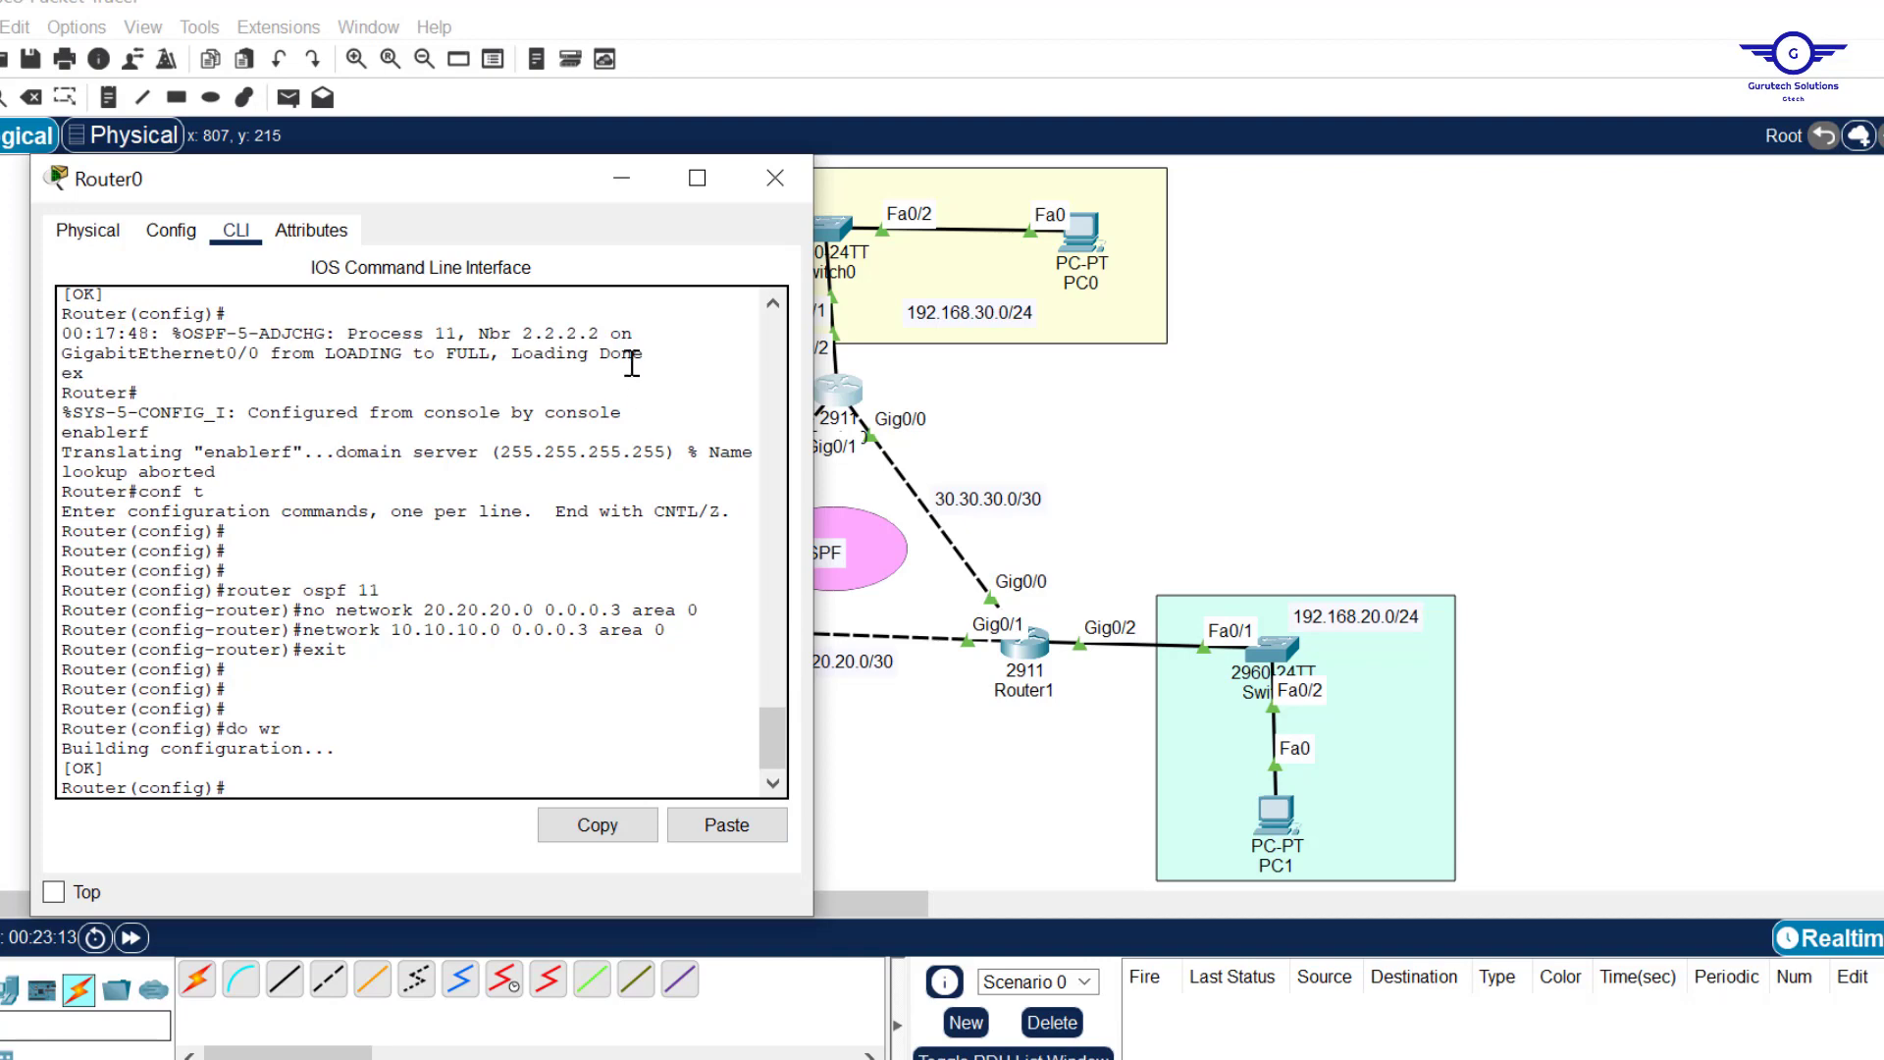
Examine the neighbor ID in Router0's new OSPF adjacency message, and close the router's window.
drag(601, 324, 539, 328)
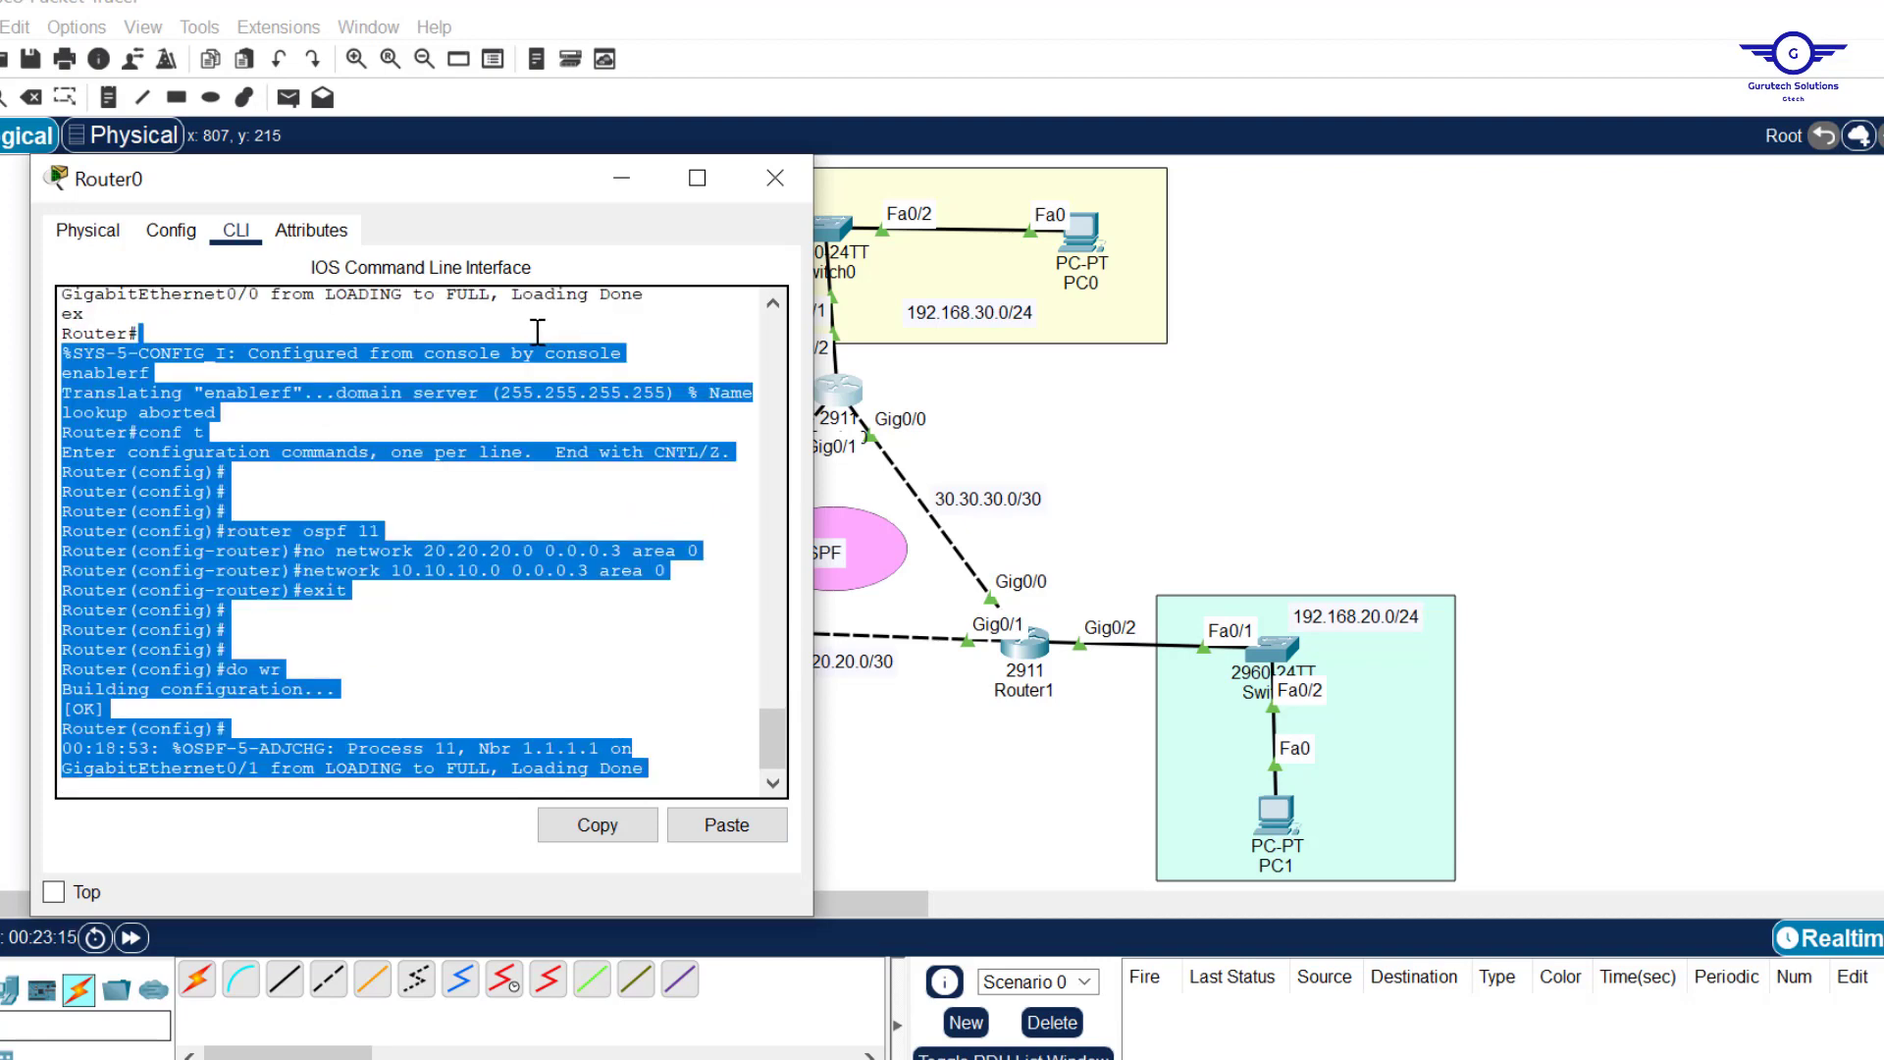
click(569, 674)
drag(598, 747, 523, 748)
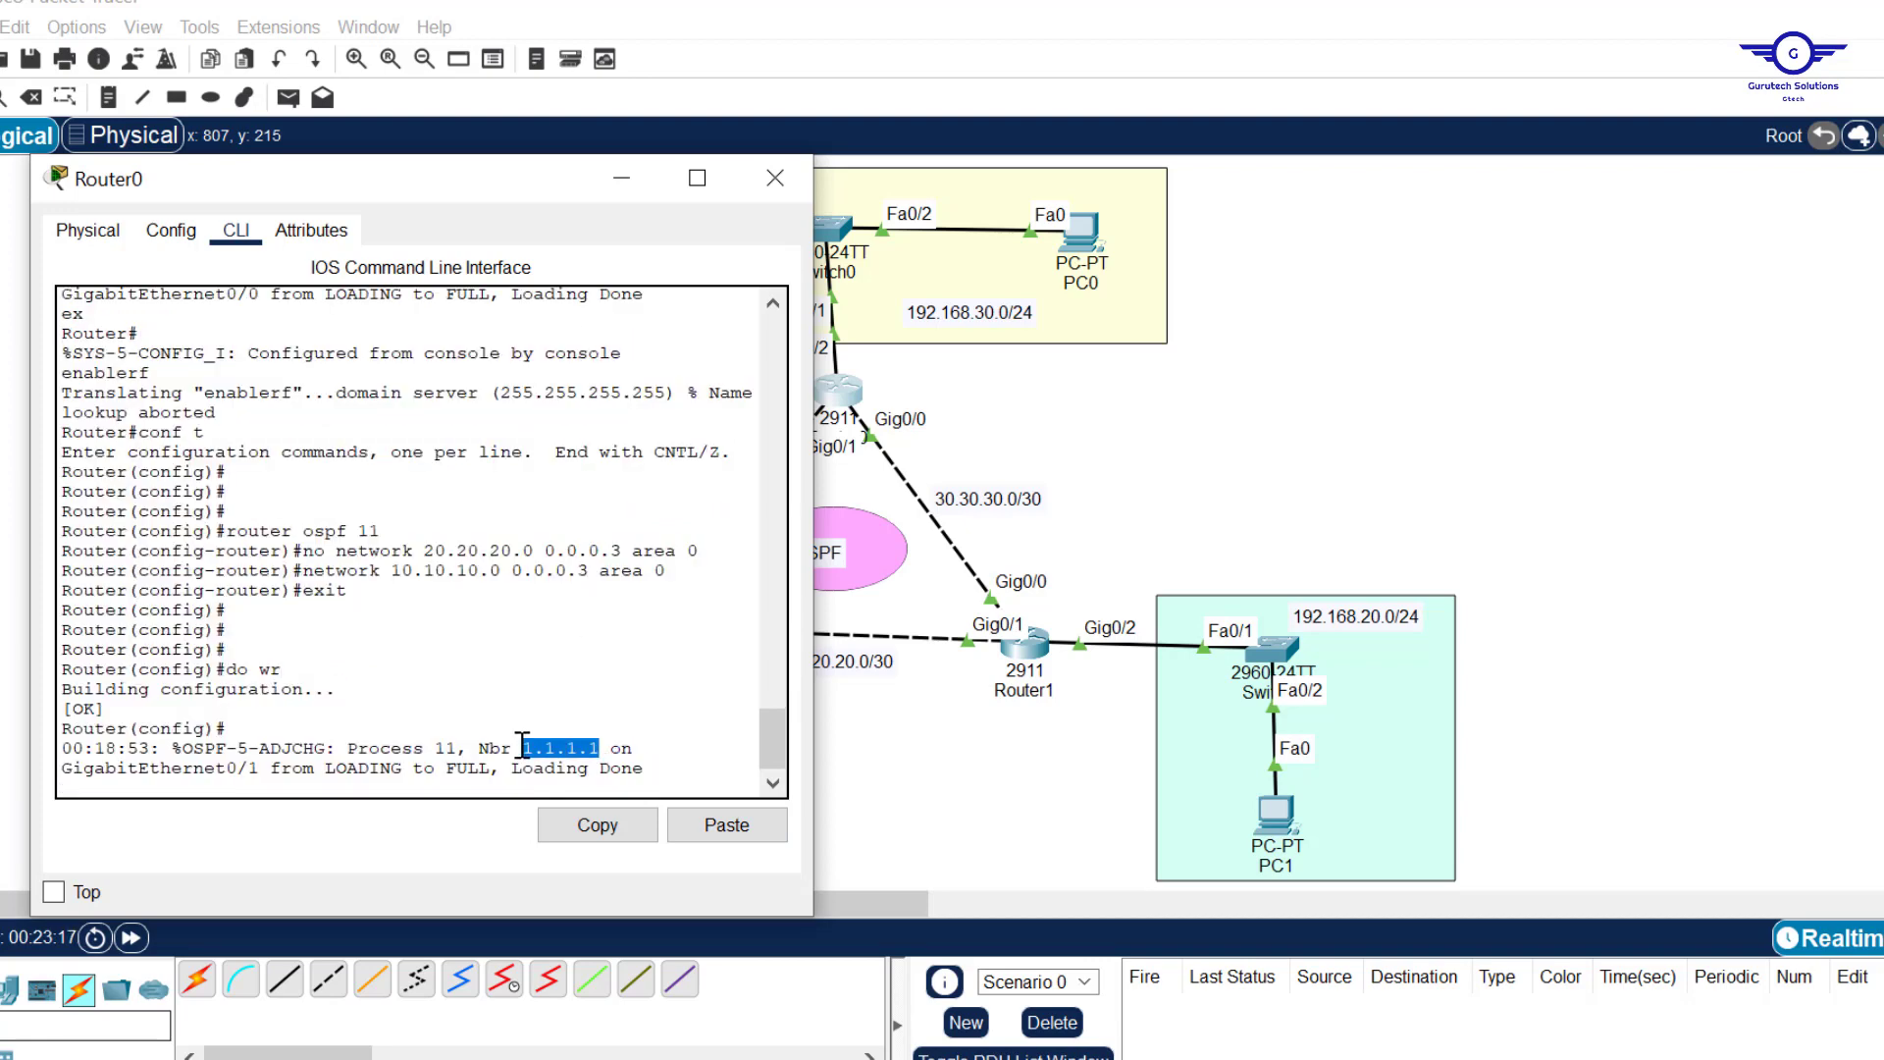
click(775, 179)
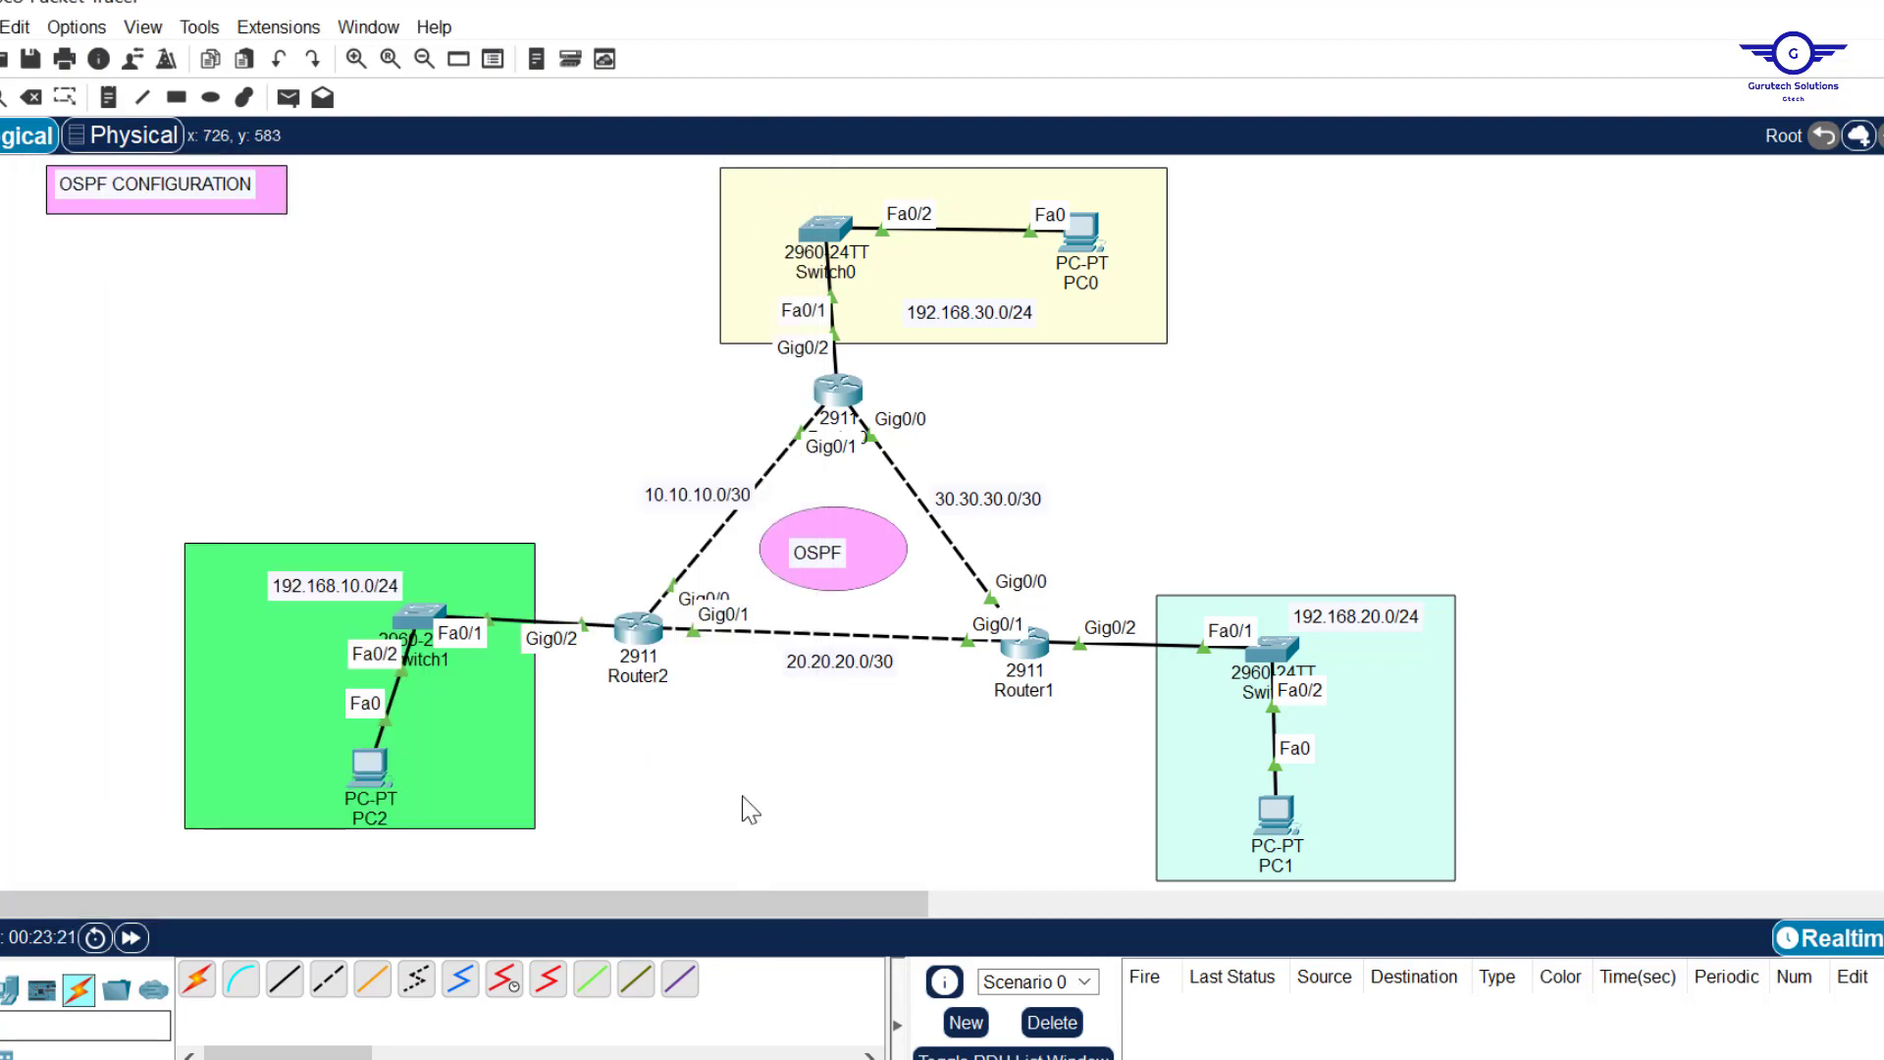
Check PC1's IP address in the topology and ping 192.168.20.10 from PC2's Command Prompt.
click(370, 761)
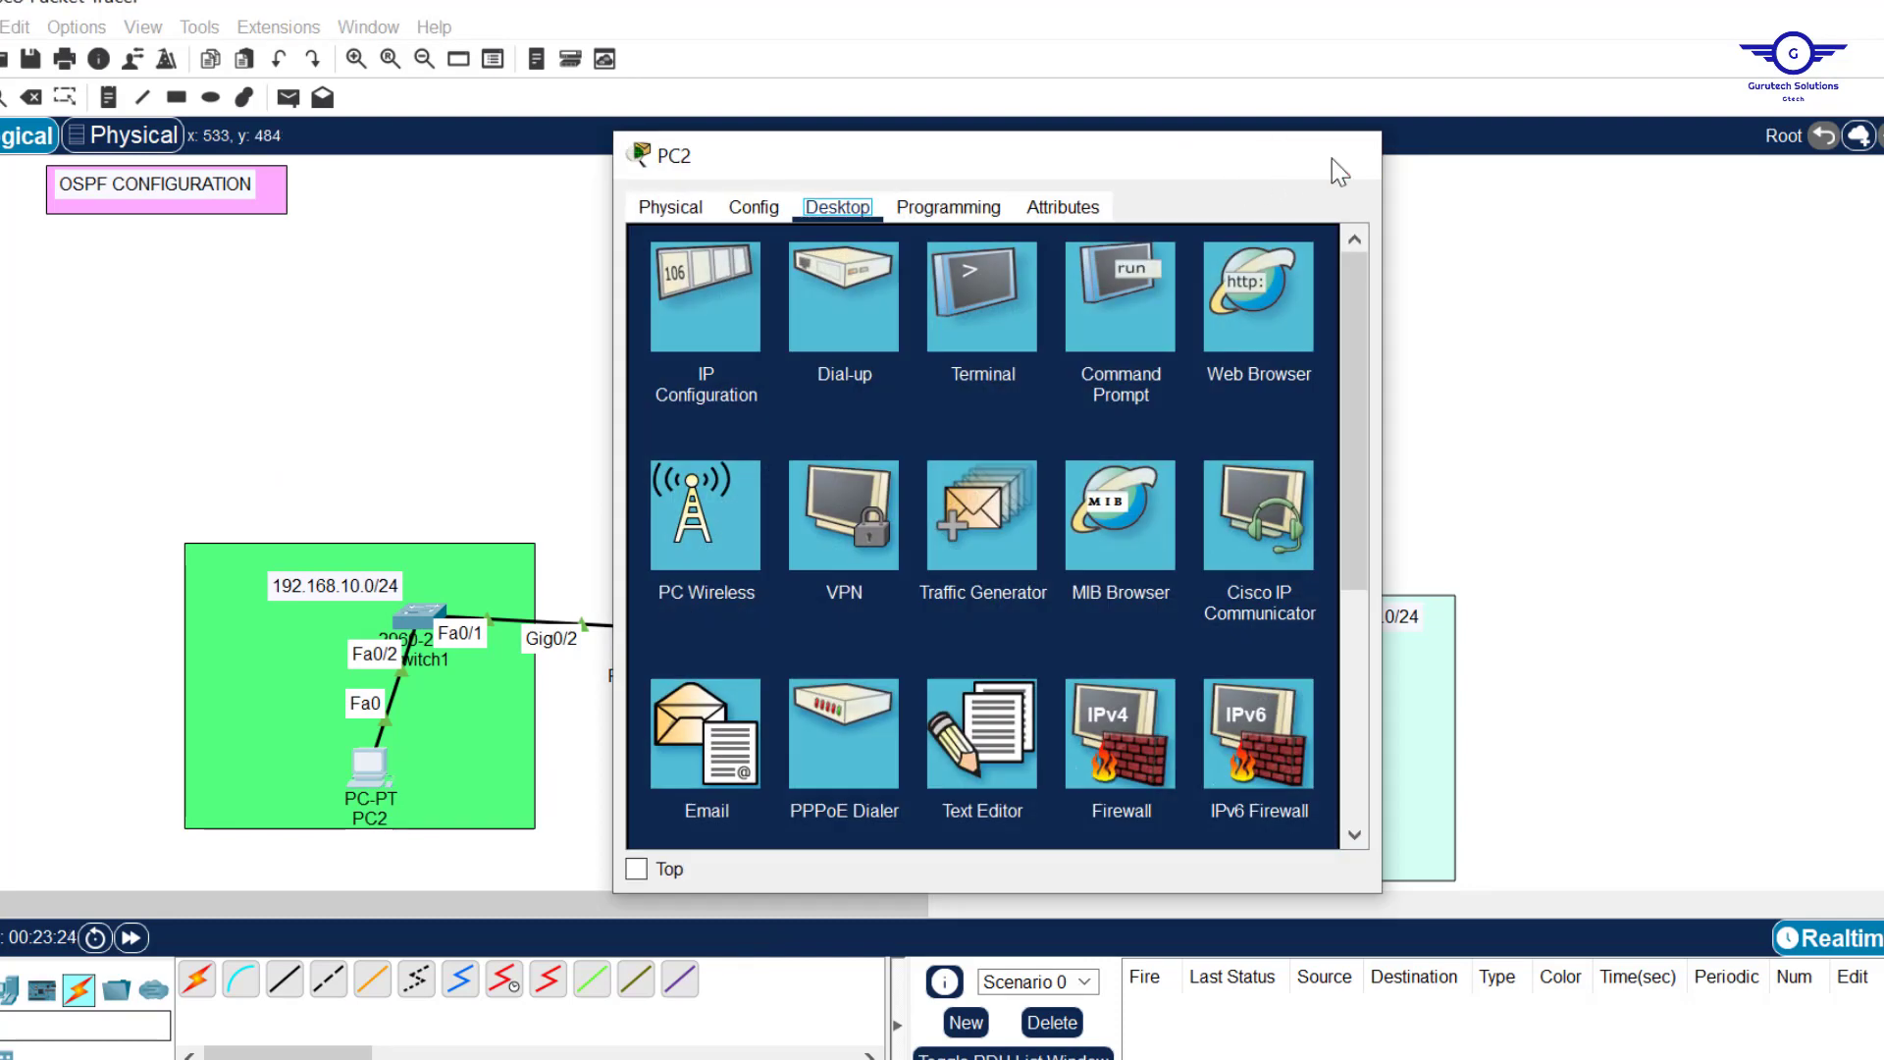
click(1341, 156)
mouse_move(1273, 818)
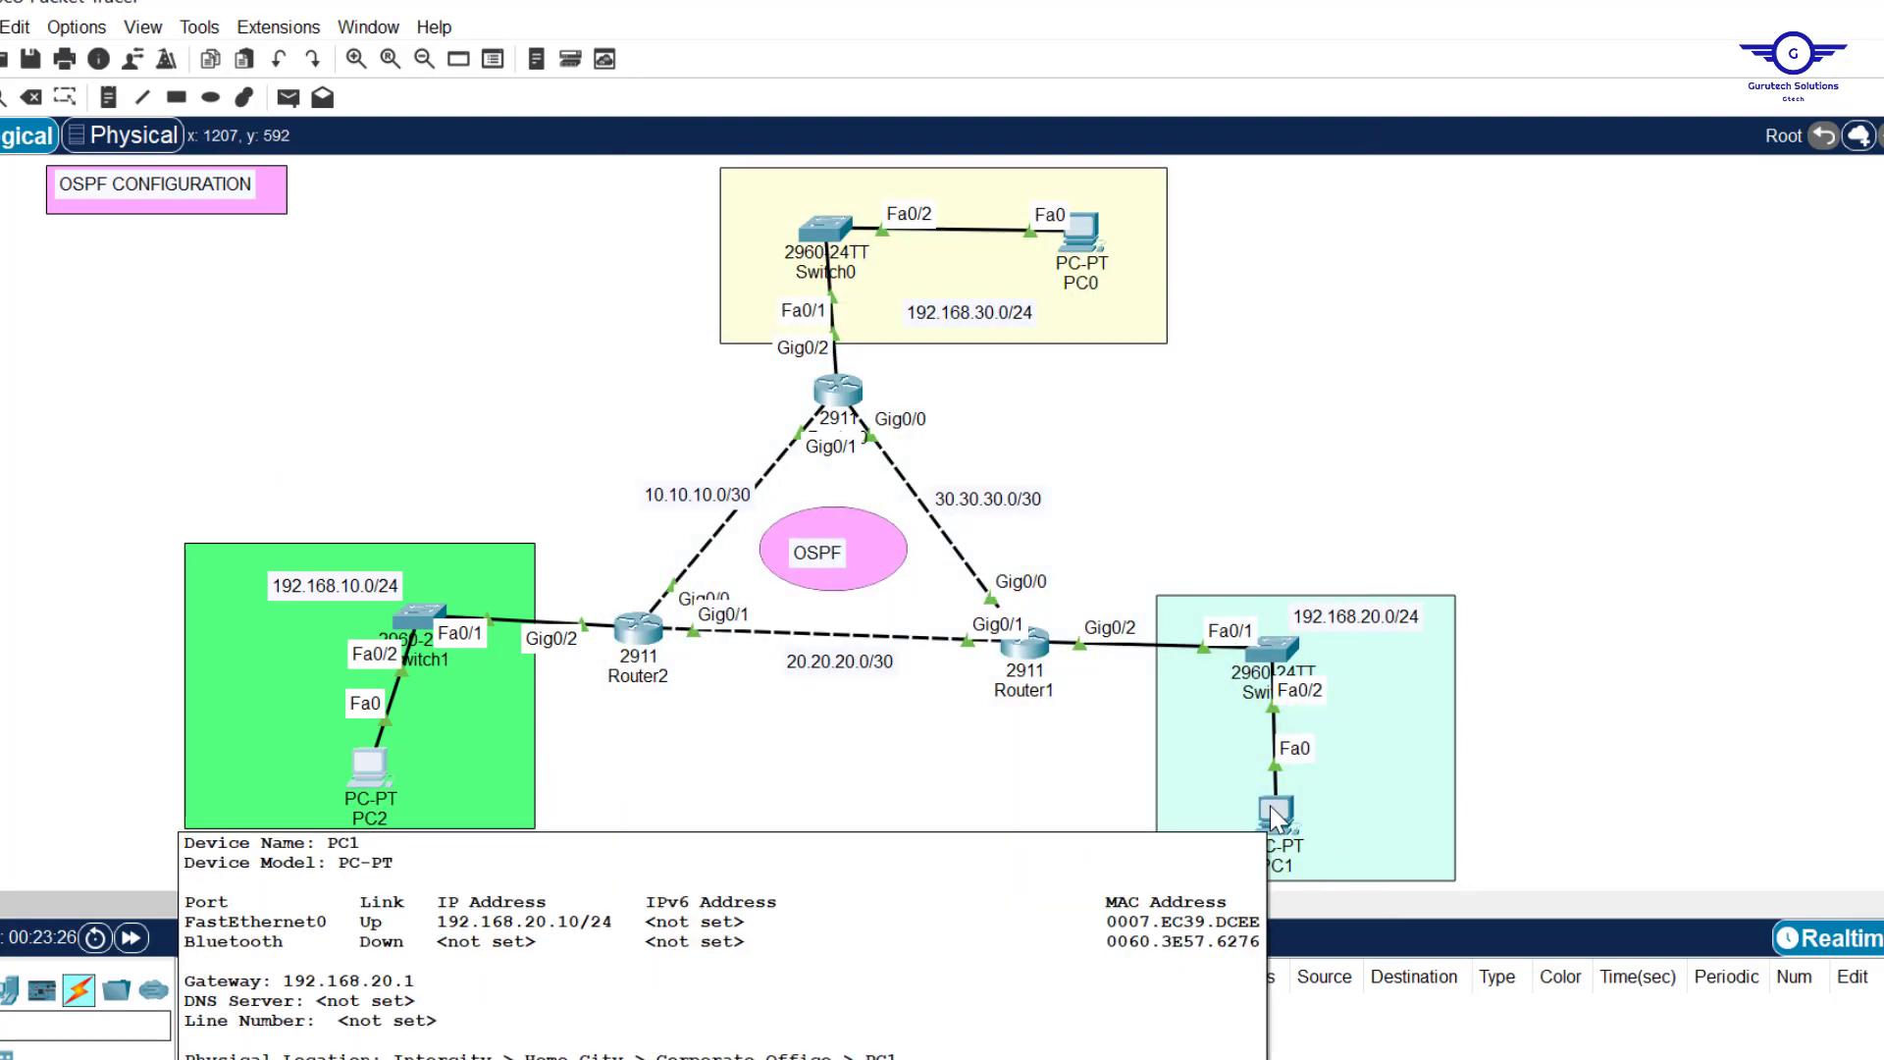
click(375, 771)
click(1112, 306)
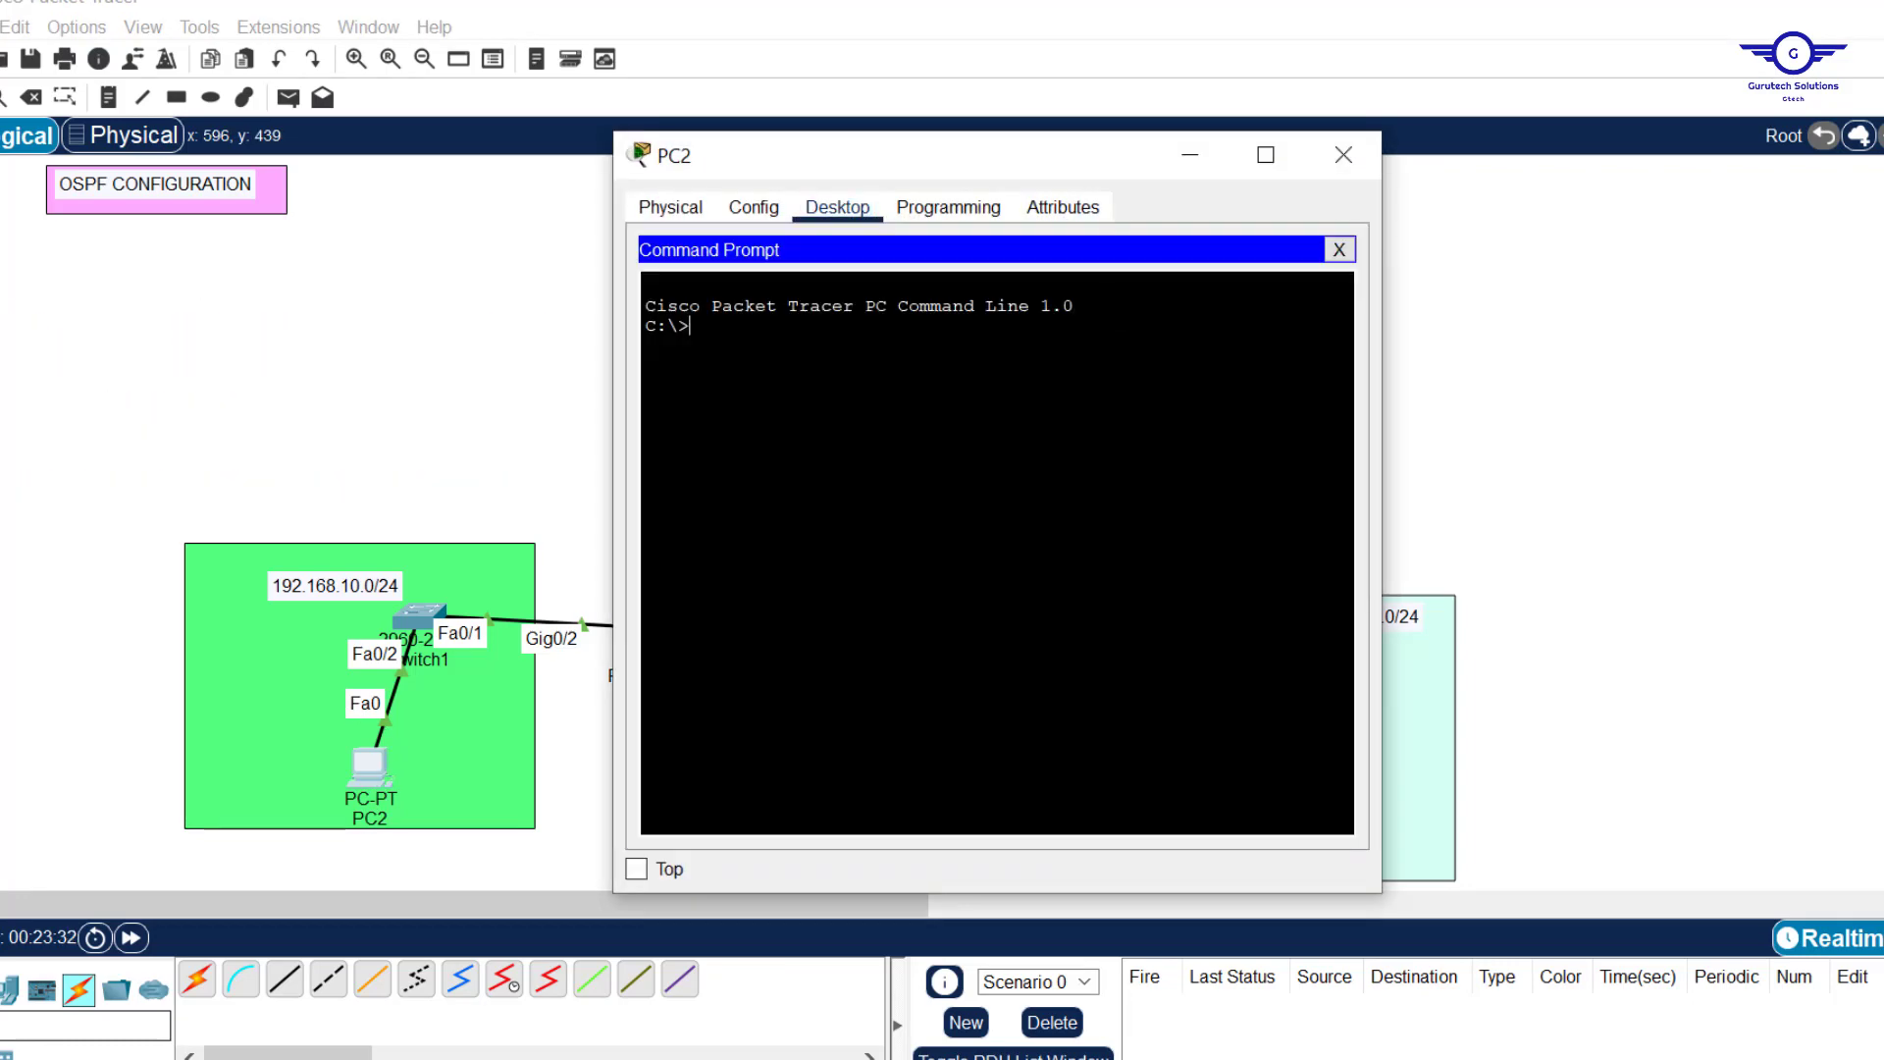
text(ping 192.168.20.10)
key(Return)
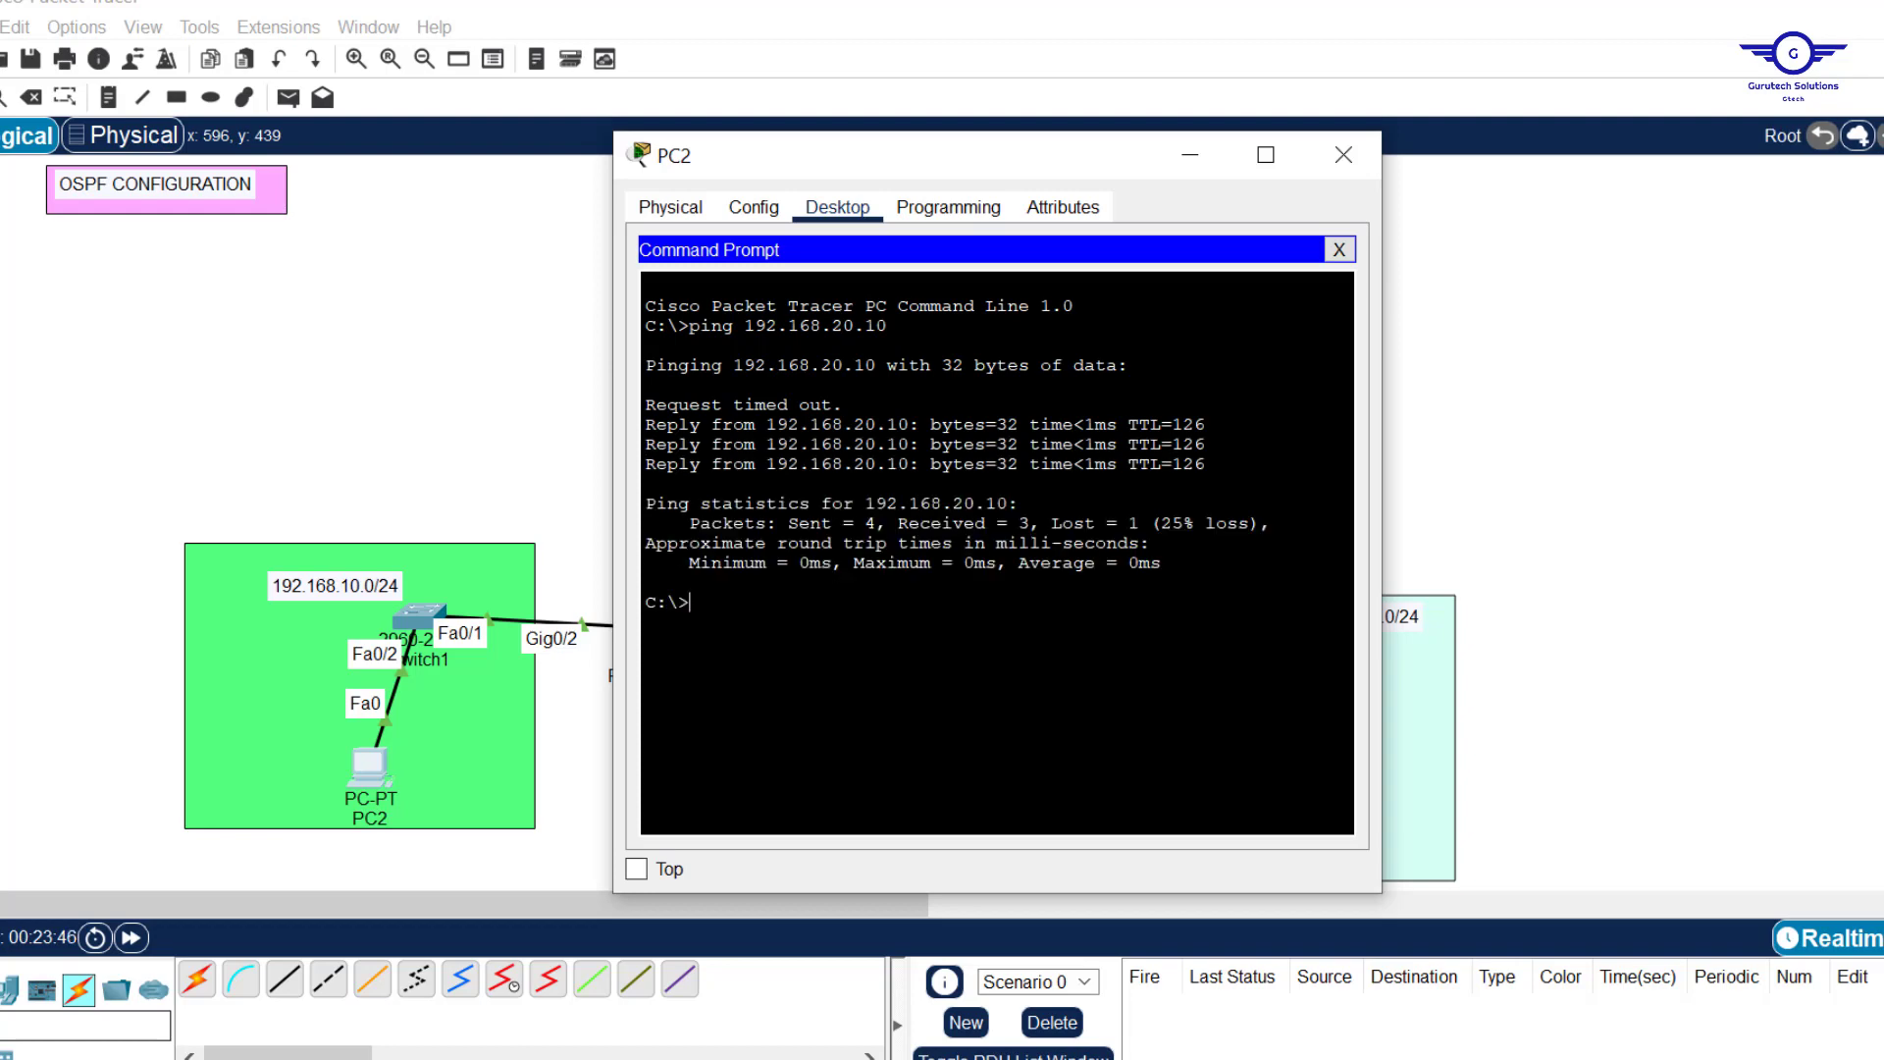
Ping PC0 at 192.168.30.10 from PC2's Command Prompt and return to the topology.
key(Up)
key(BackSpace)
text(30.10)
key(Return)
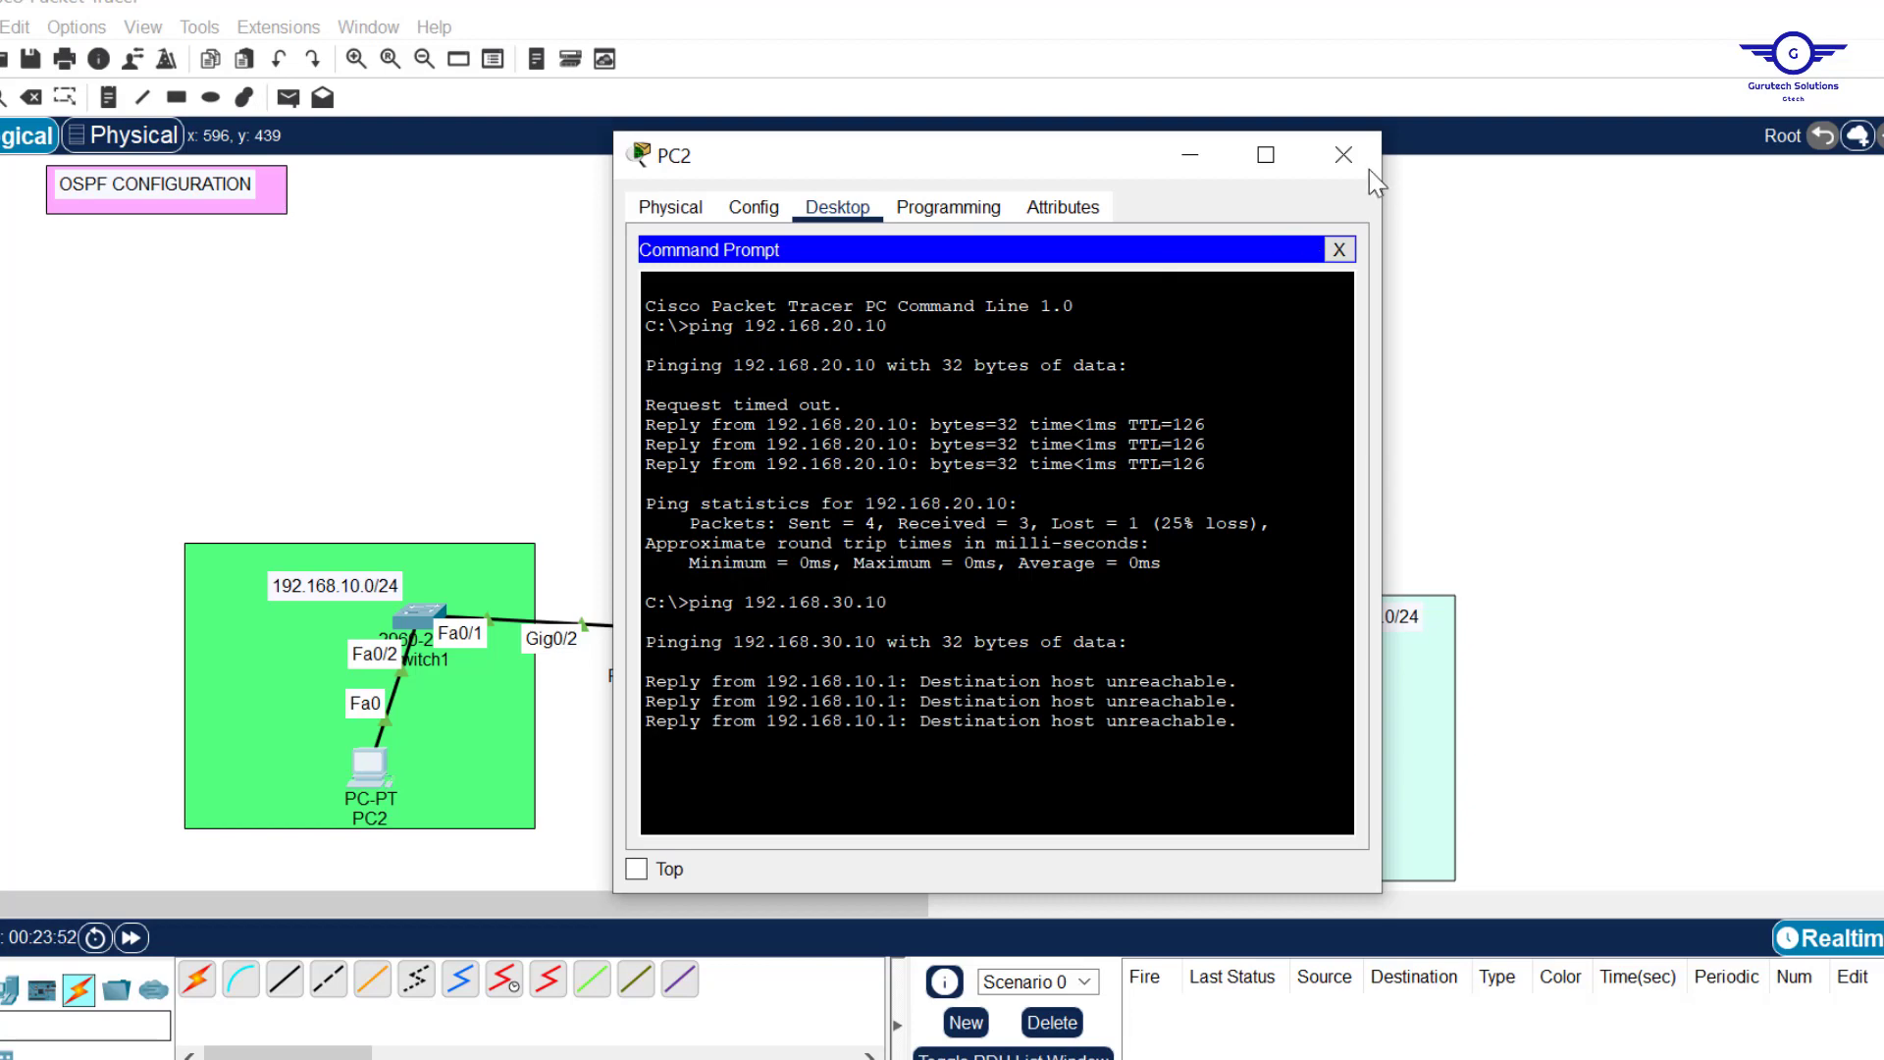
click(1215, 151)
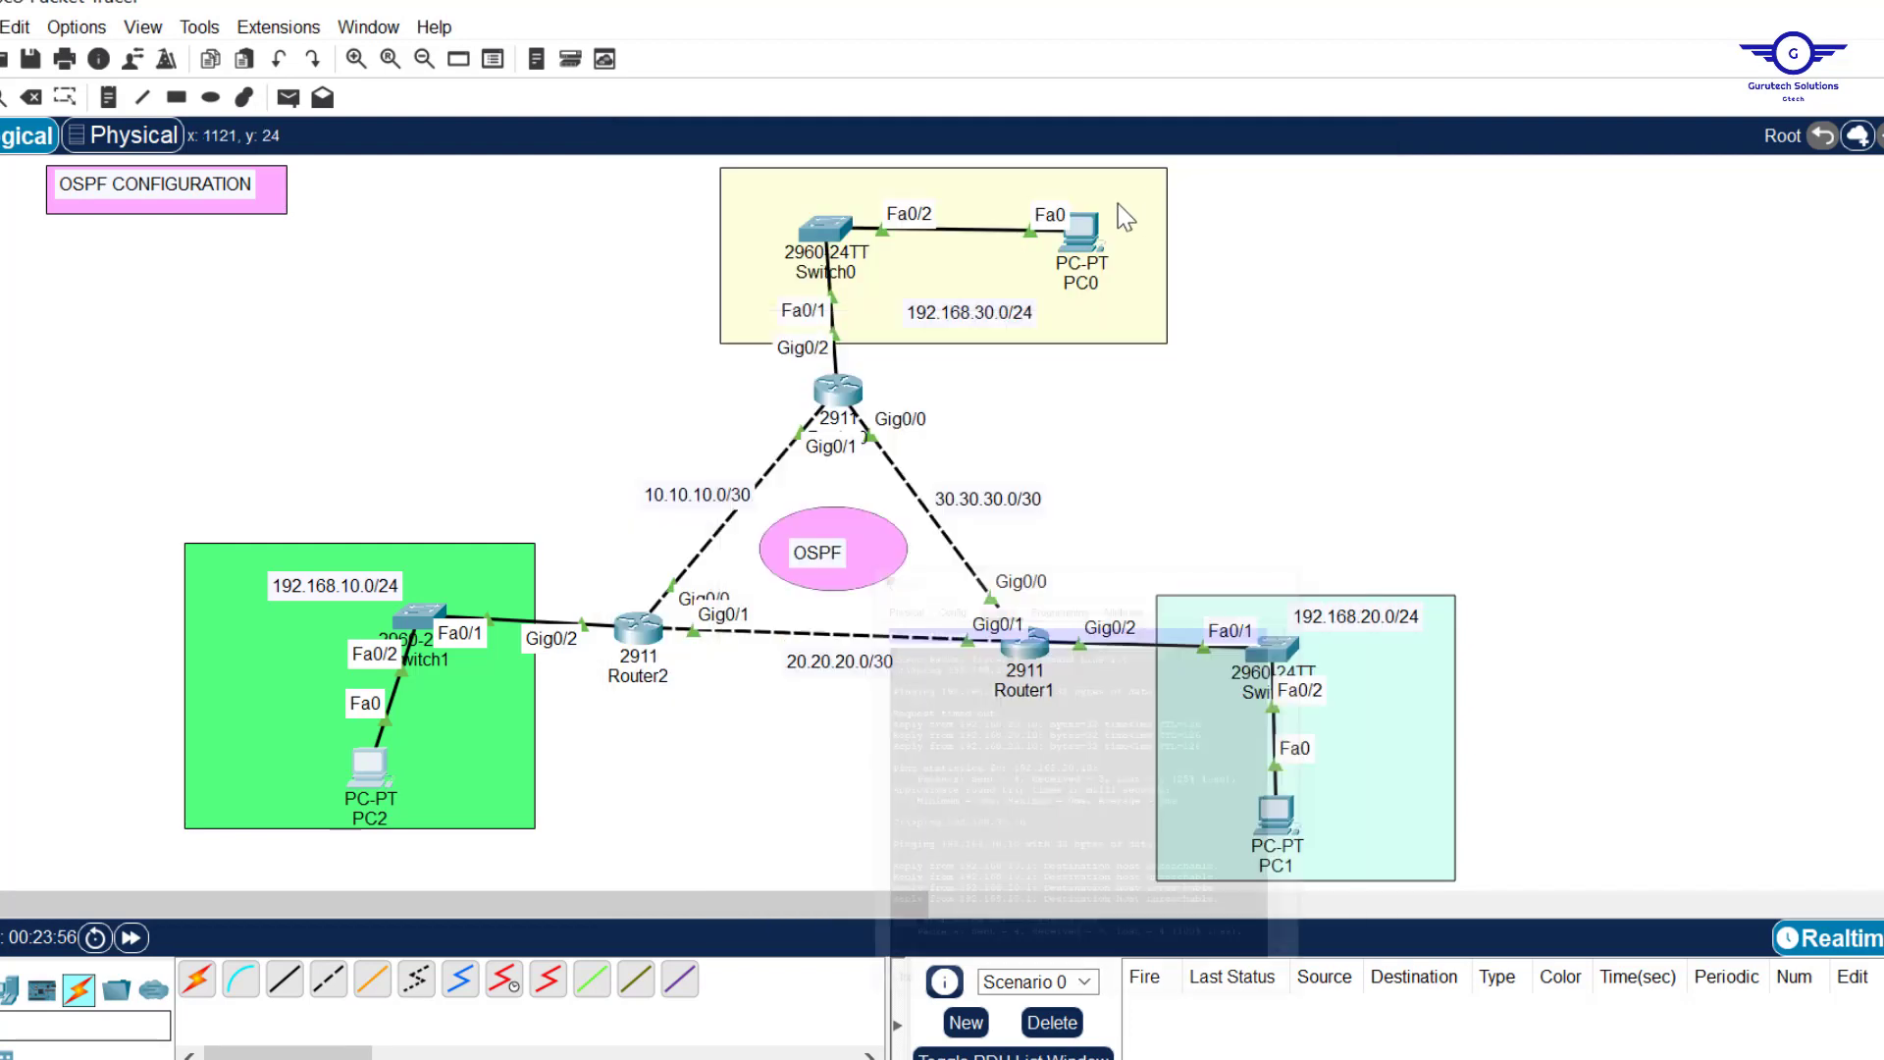
Reopen Router0's console and copy the earlier network 192.168.20.0 0.0.0.255 area 0 command from its output.
mouse_move(1075, 226)
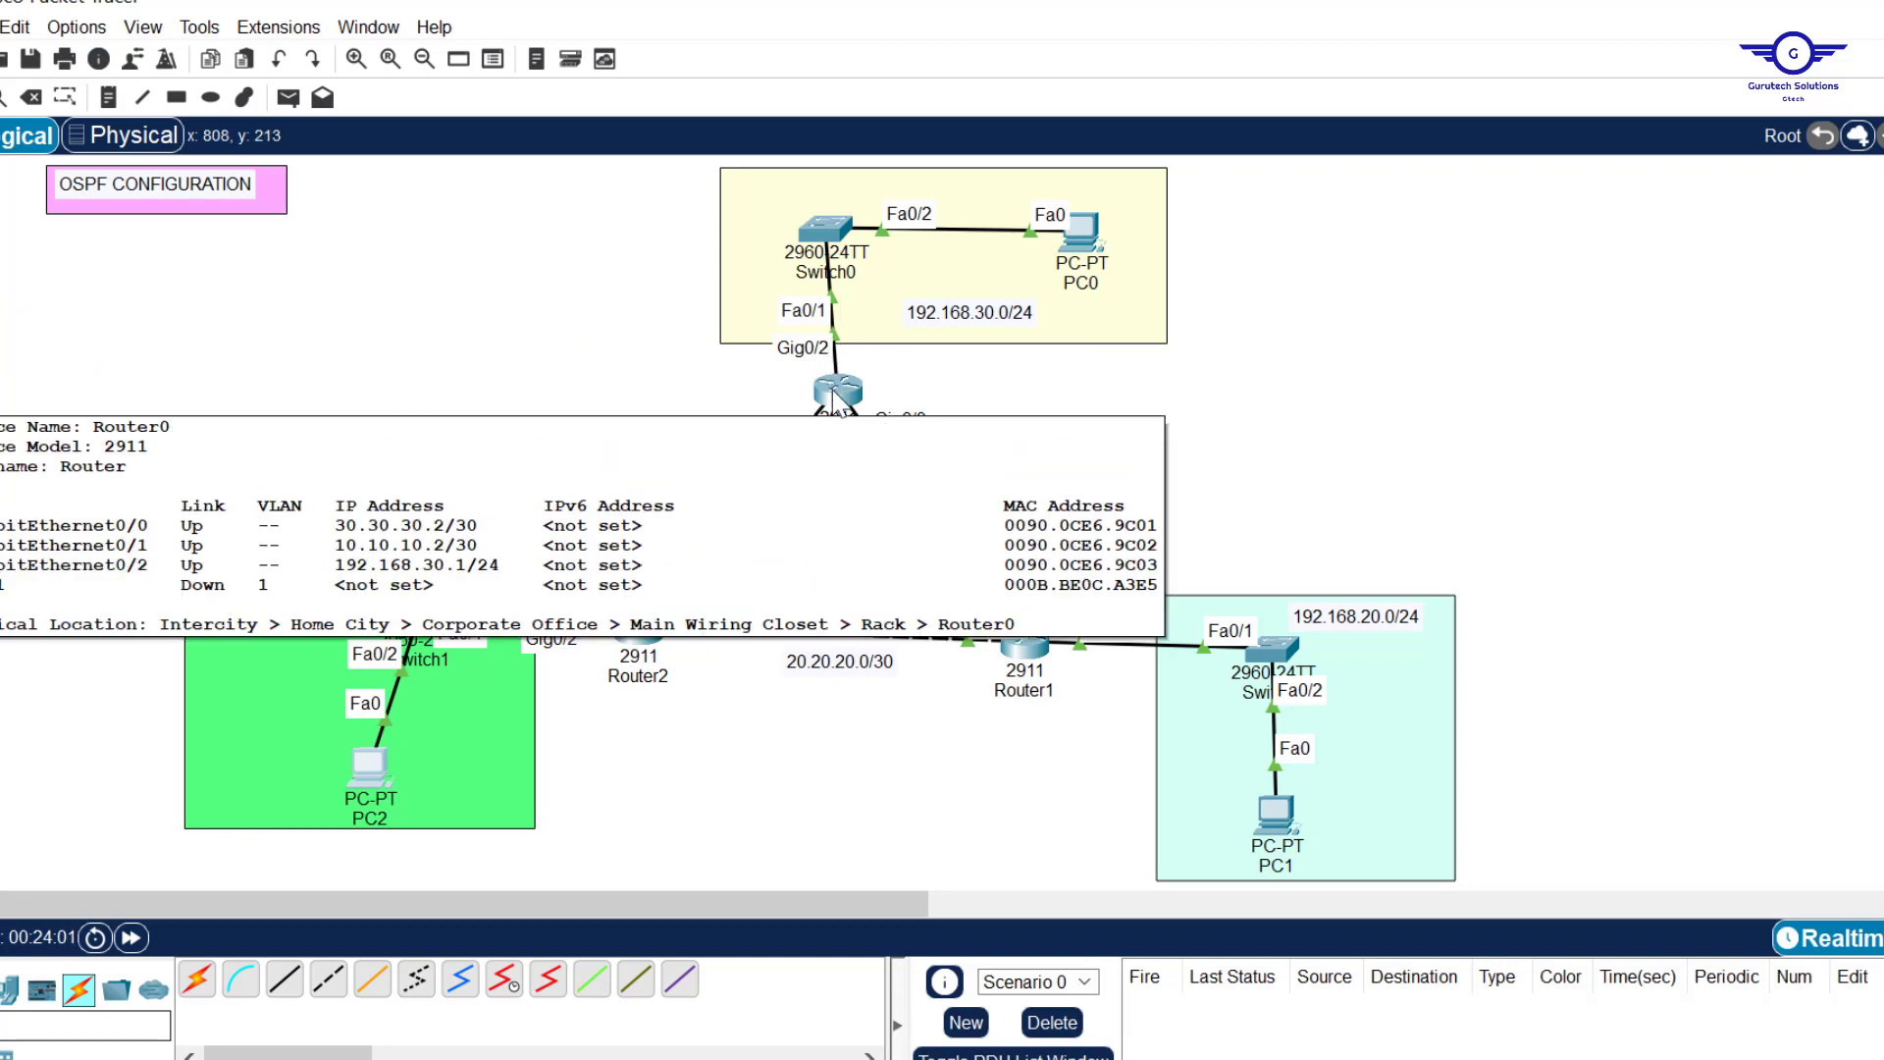
click(833, 392)
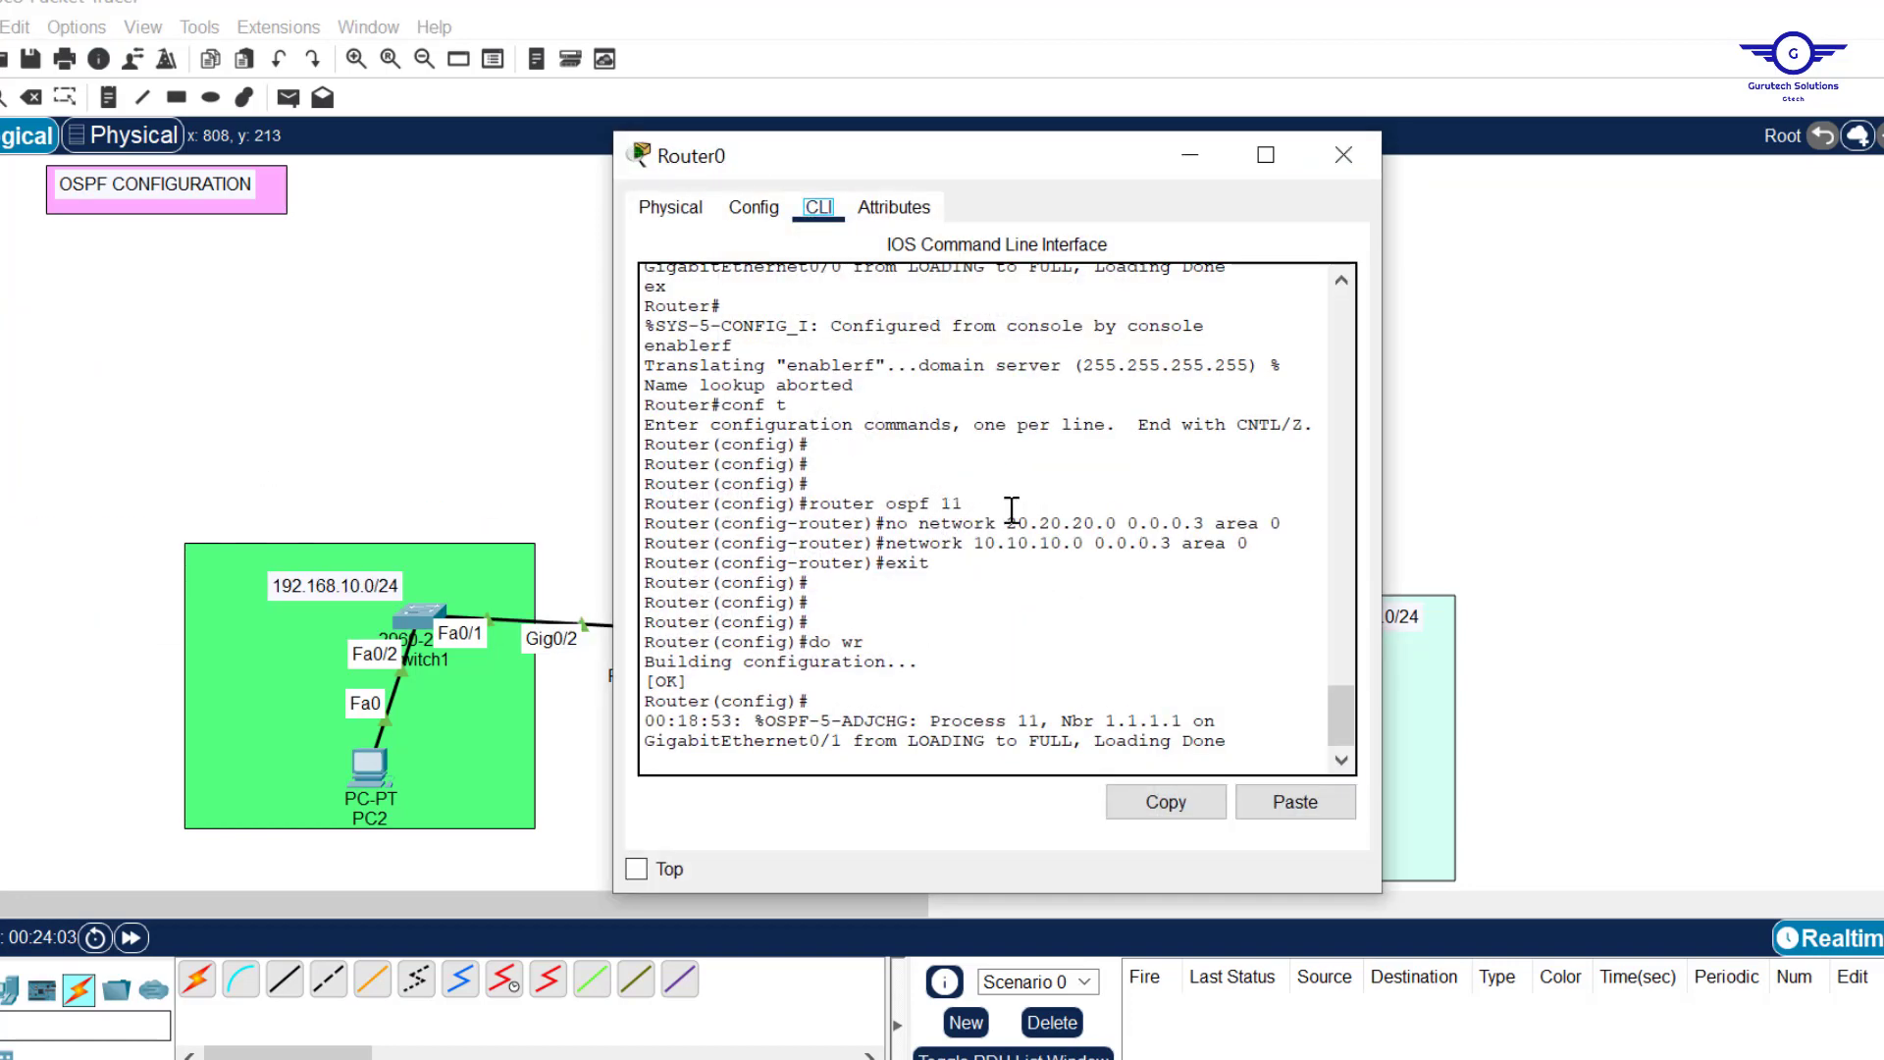
scroll(1045, 482, up, 3)
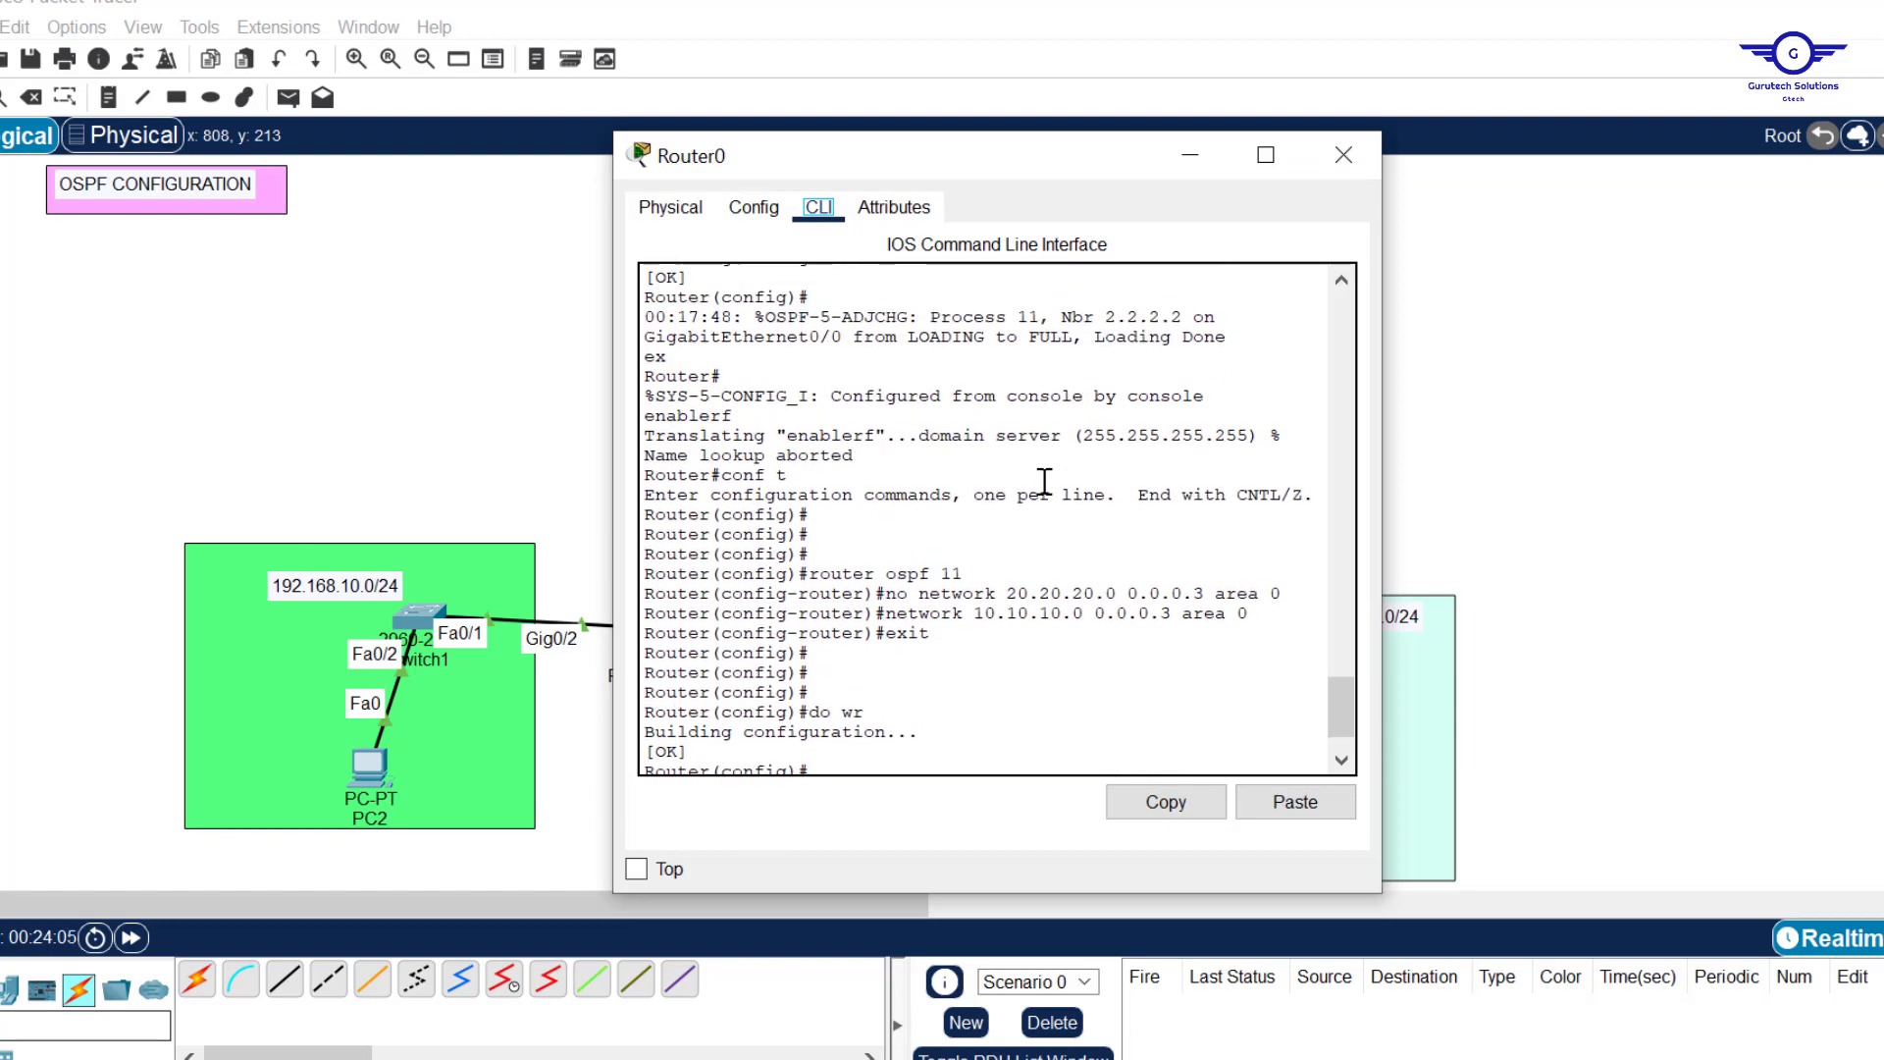
scroll(1045, 482, up, 7)
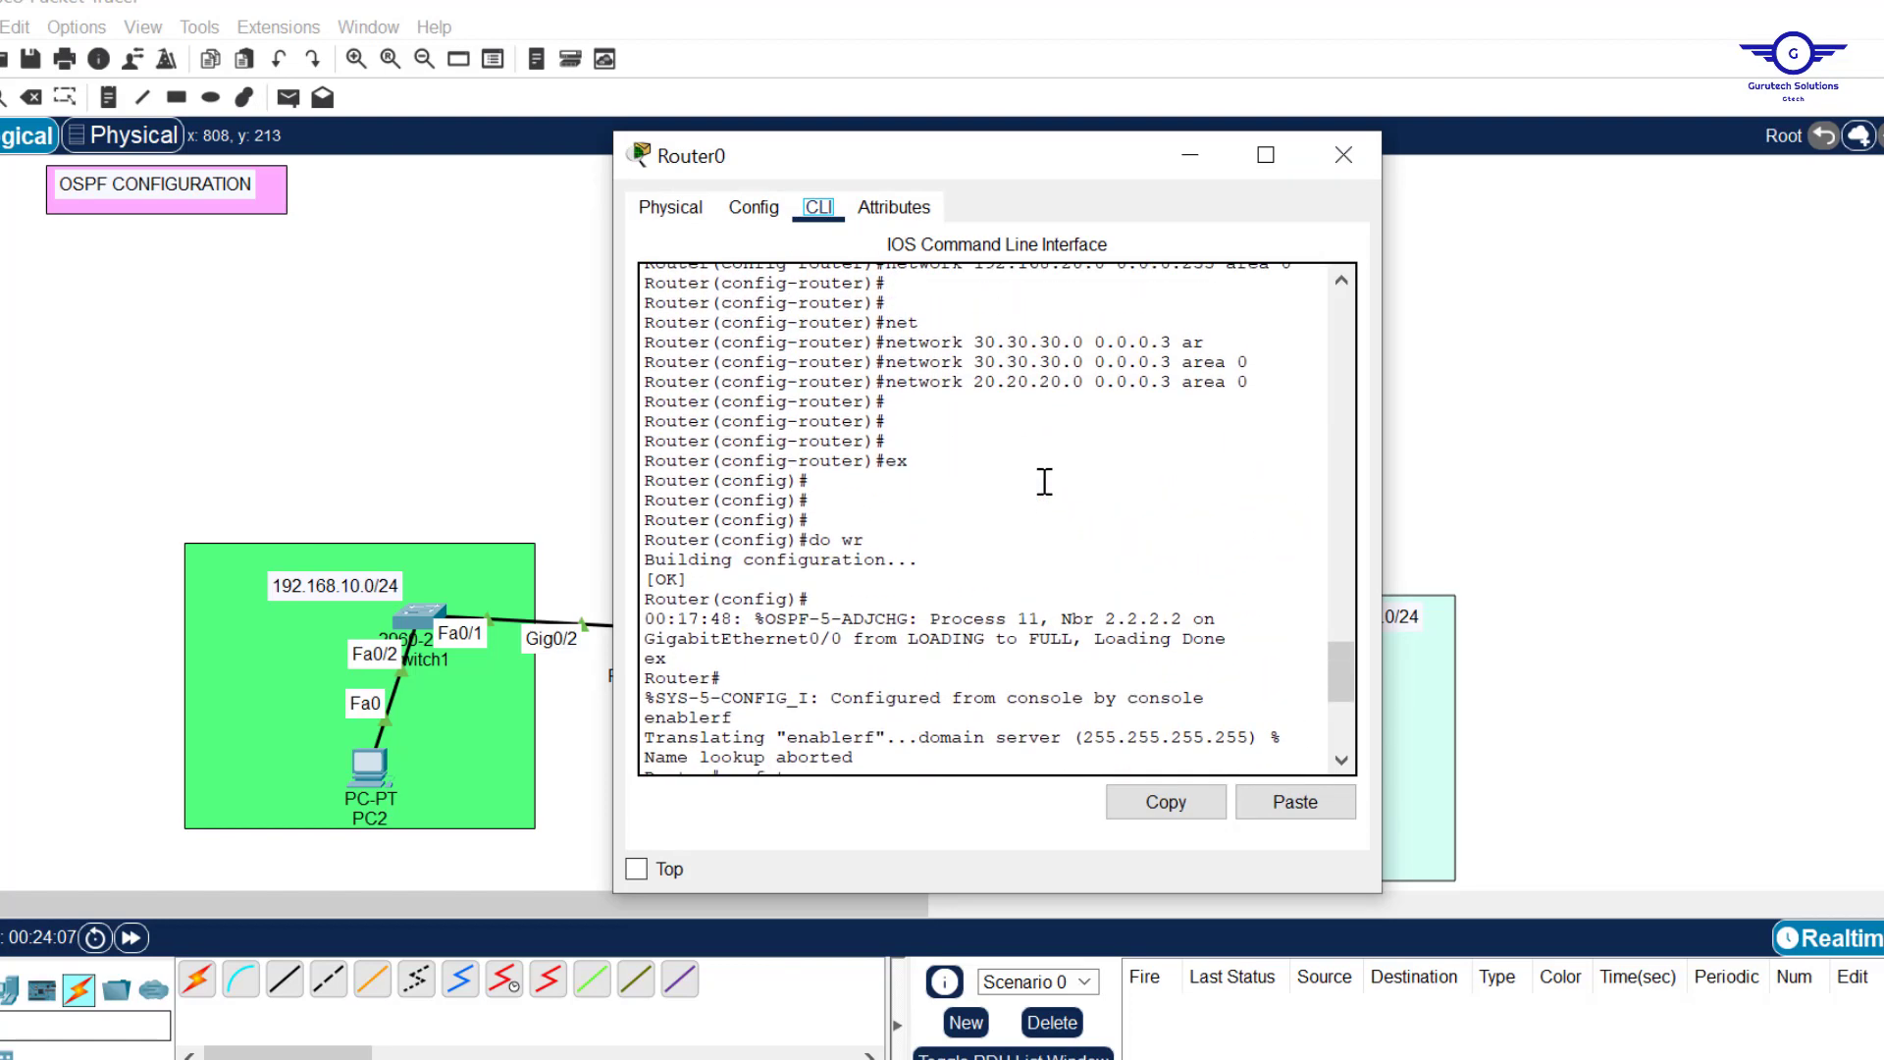
scroll(1045, 481, up, 2)
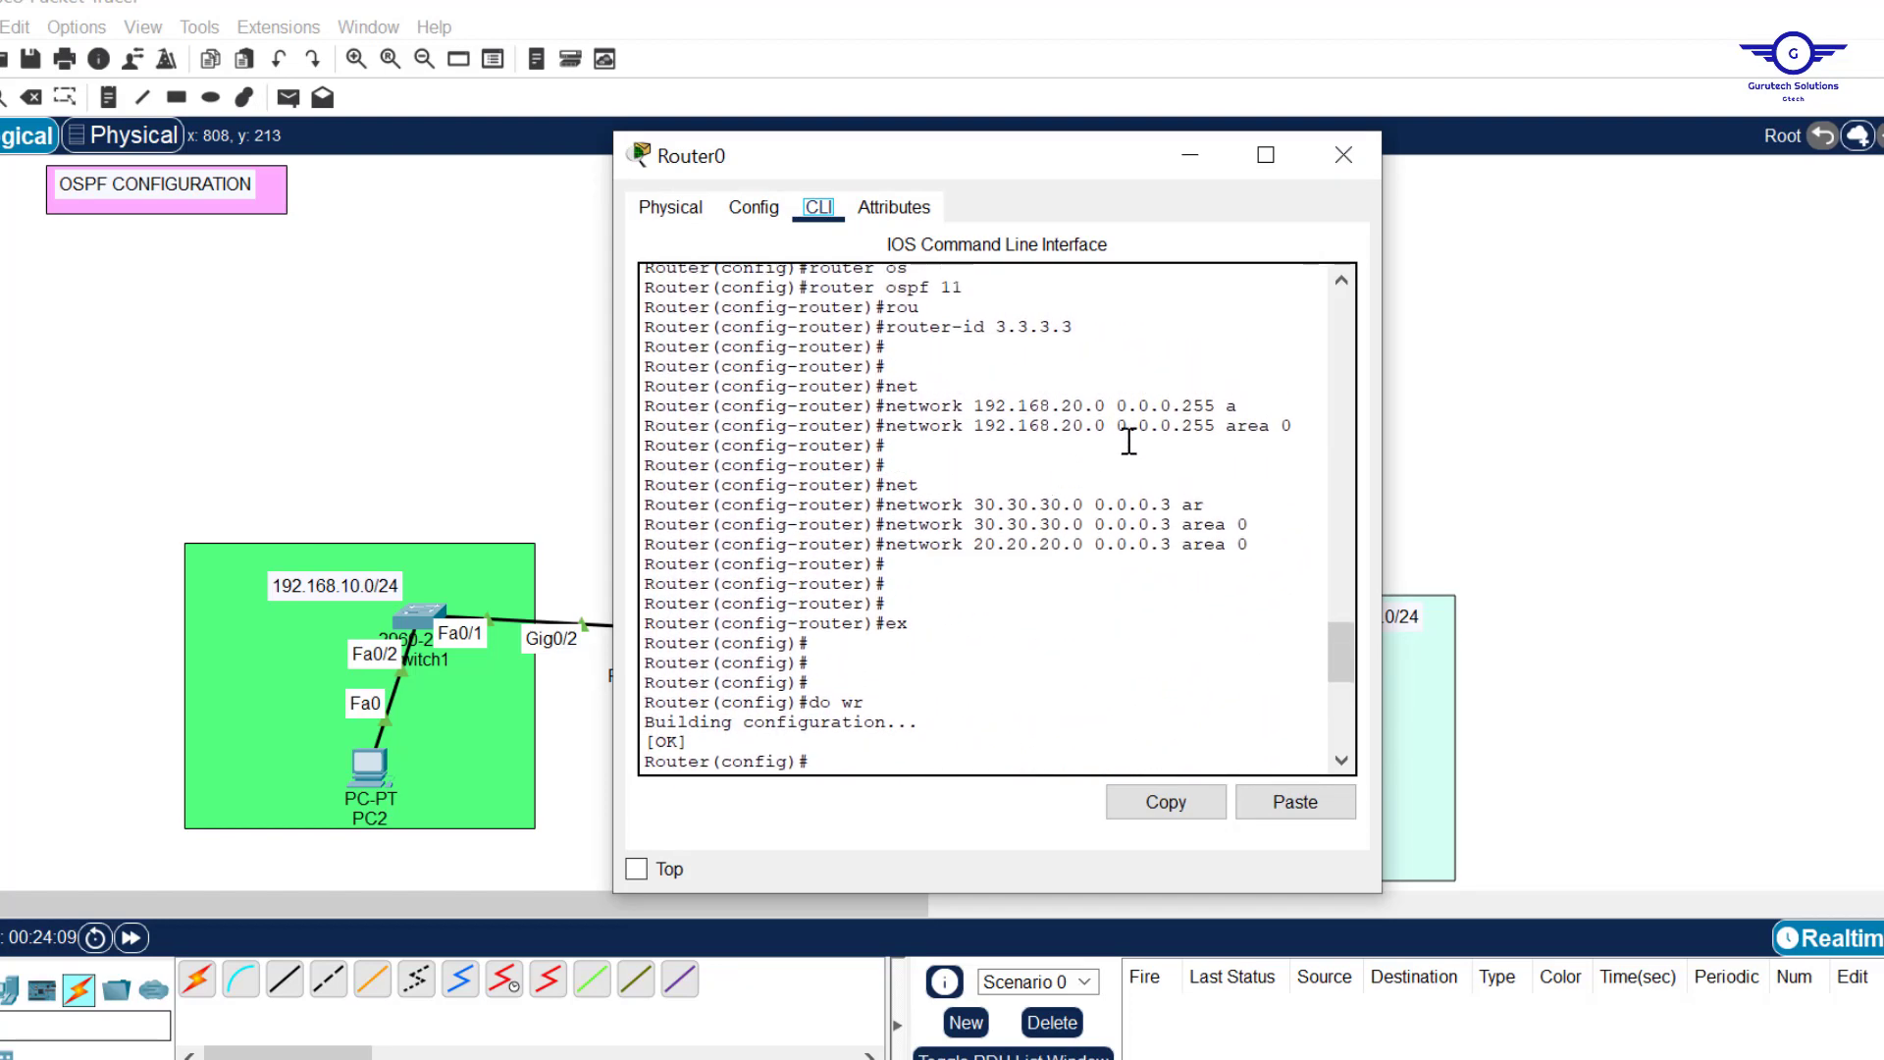
drag(1293, 425, 891, 429)
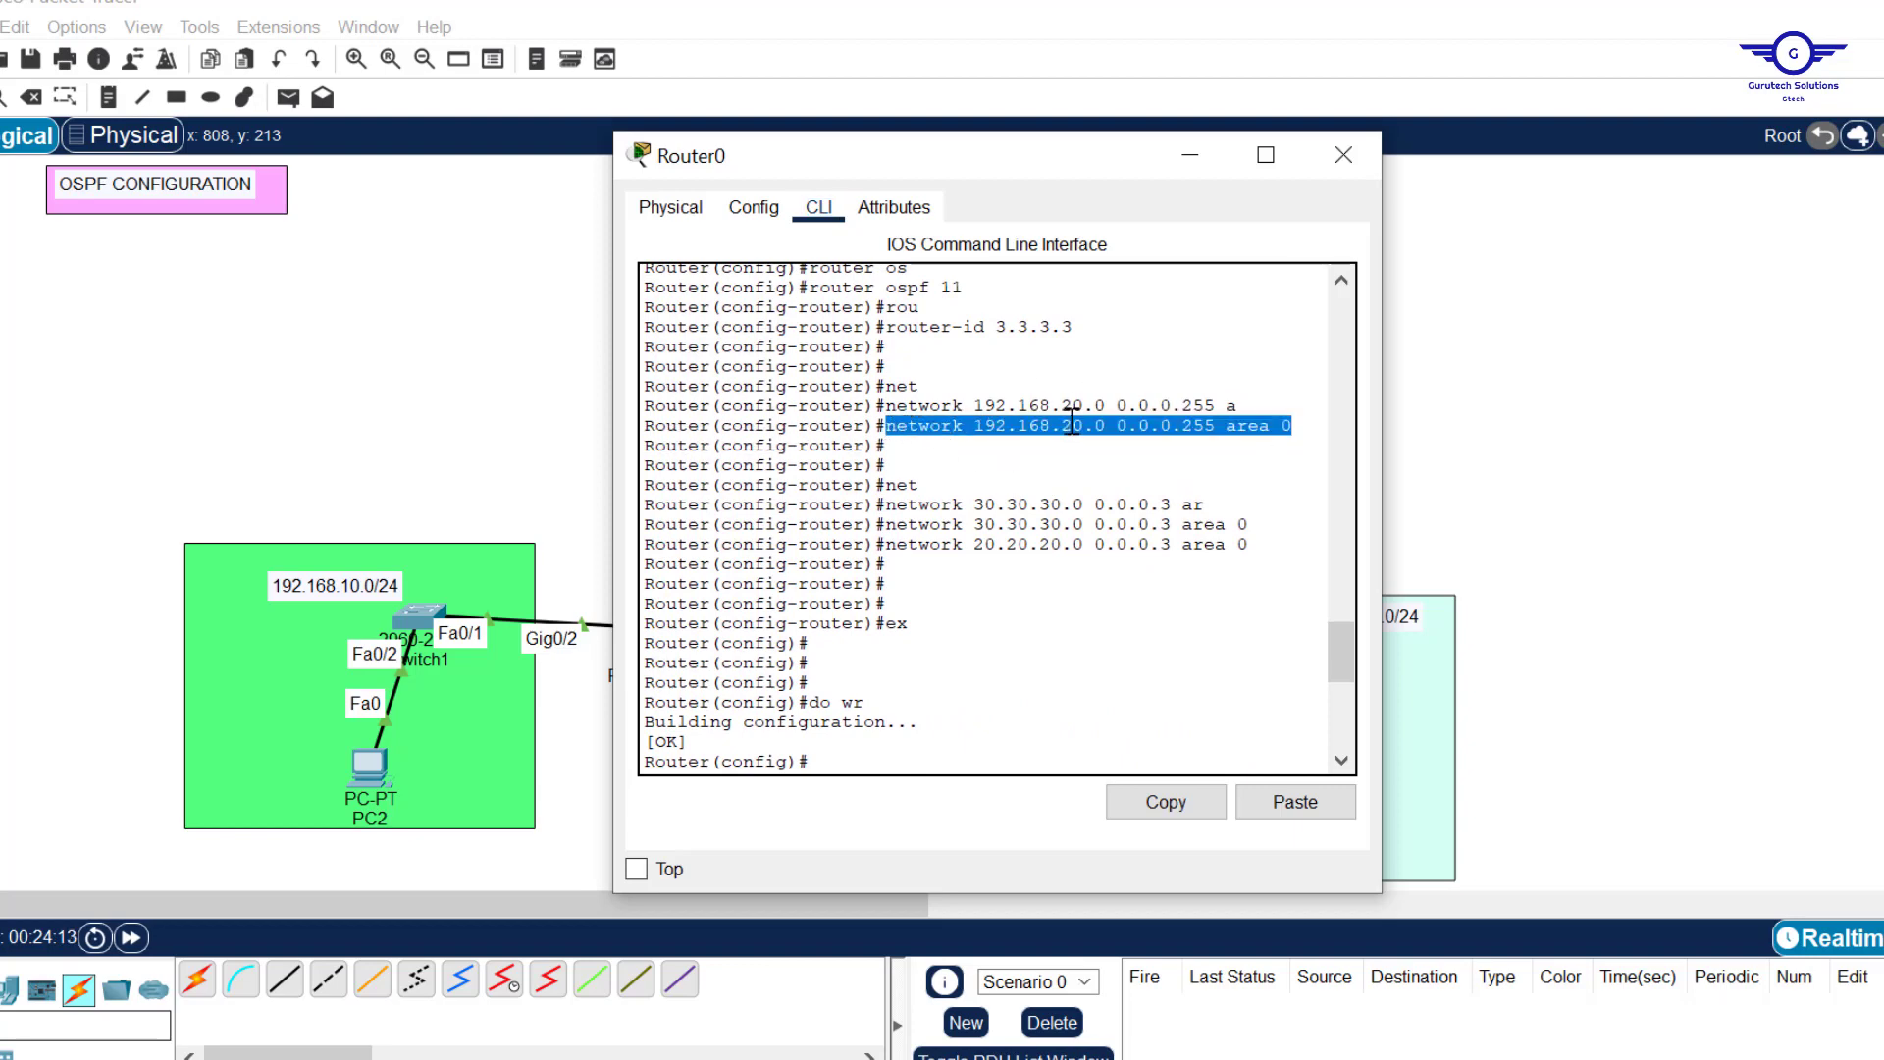
click(1171, 812)
Re-enter OSPF process 11 configuration on Router0 using the recalled router ospf 11 command.
click(1150, 708)
key(Return)
key(Return)
key(Return)
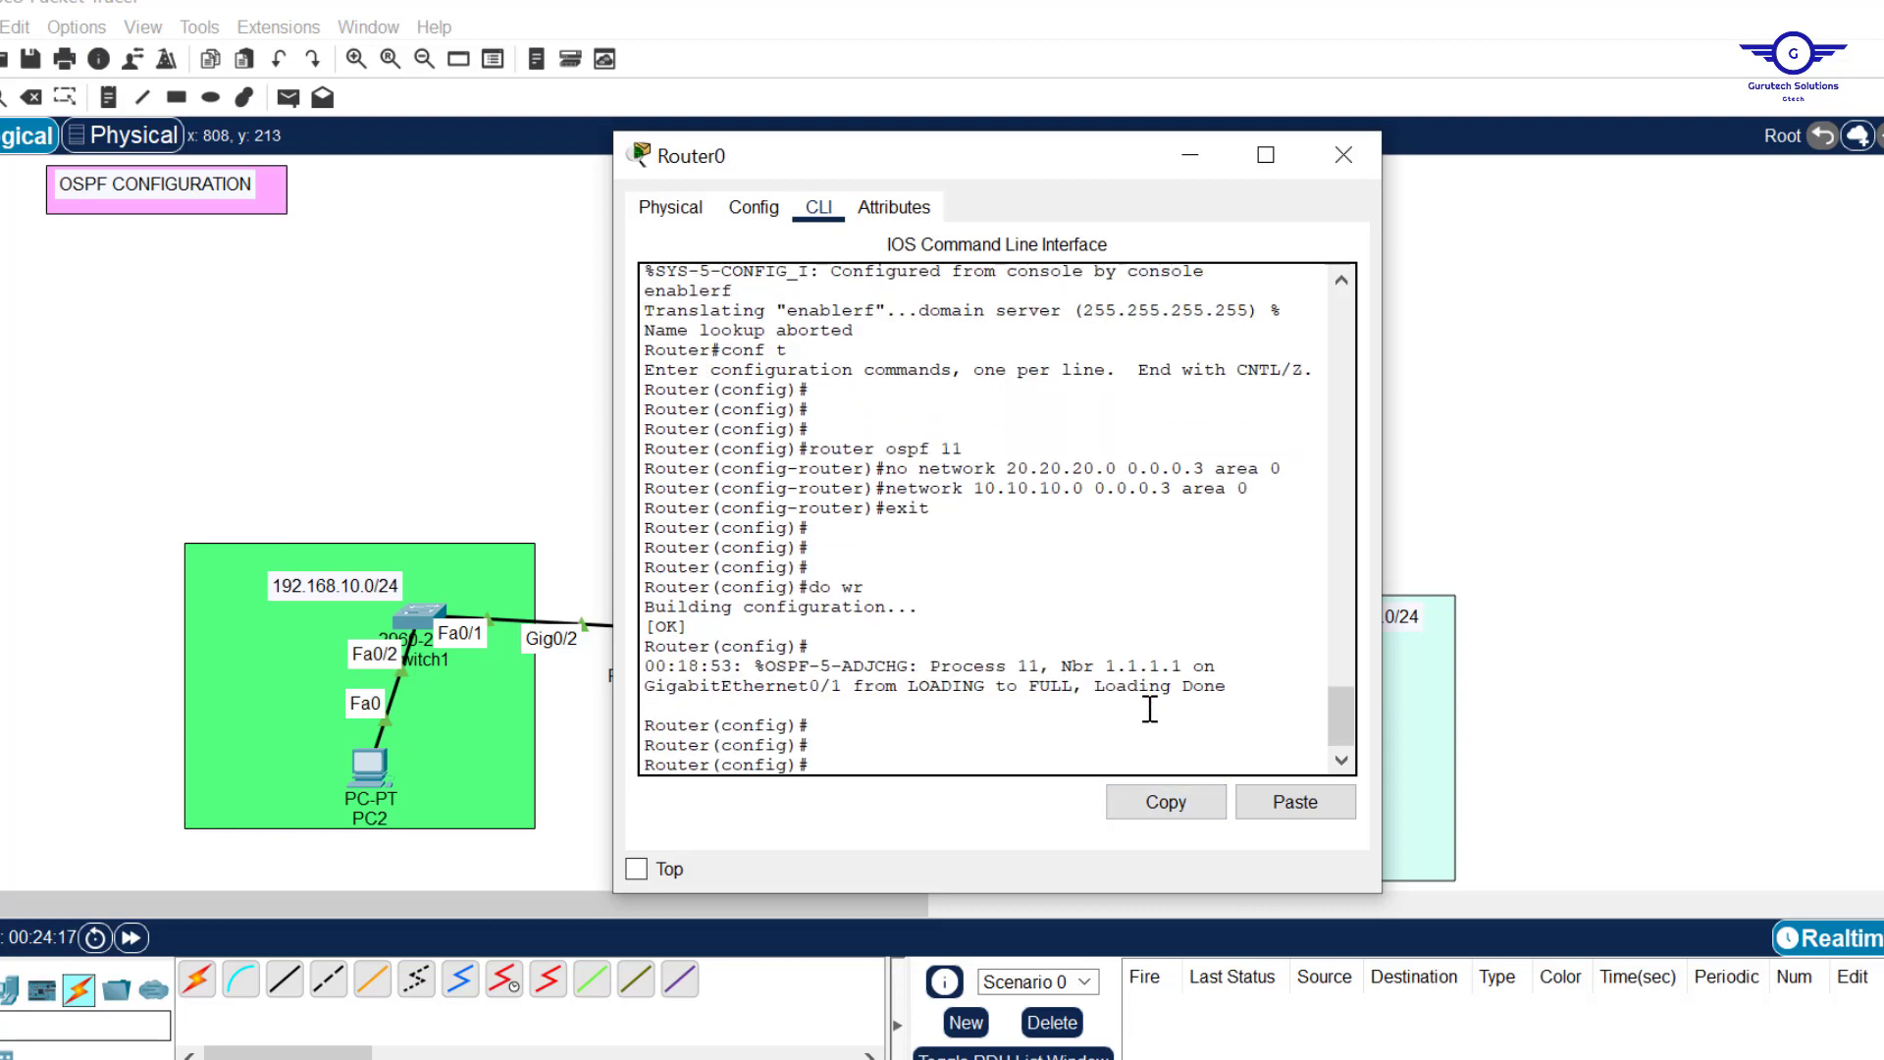
key(Up)
key(Up)
key(Up)
key(Up)
key(Up)
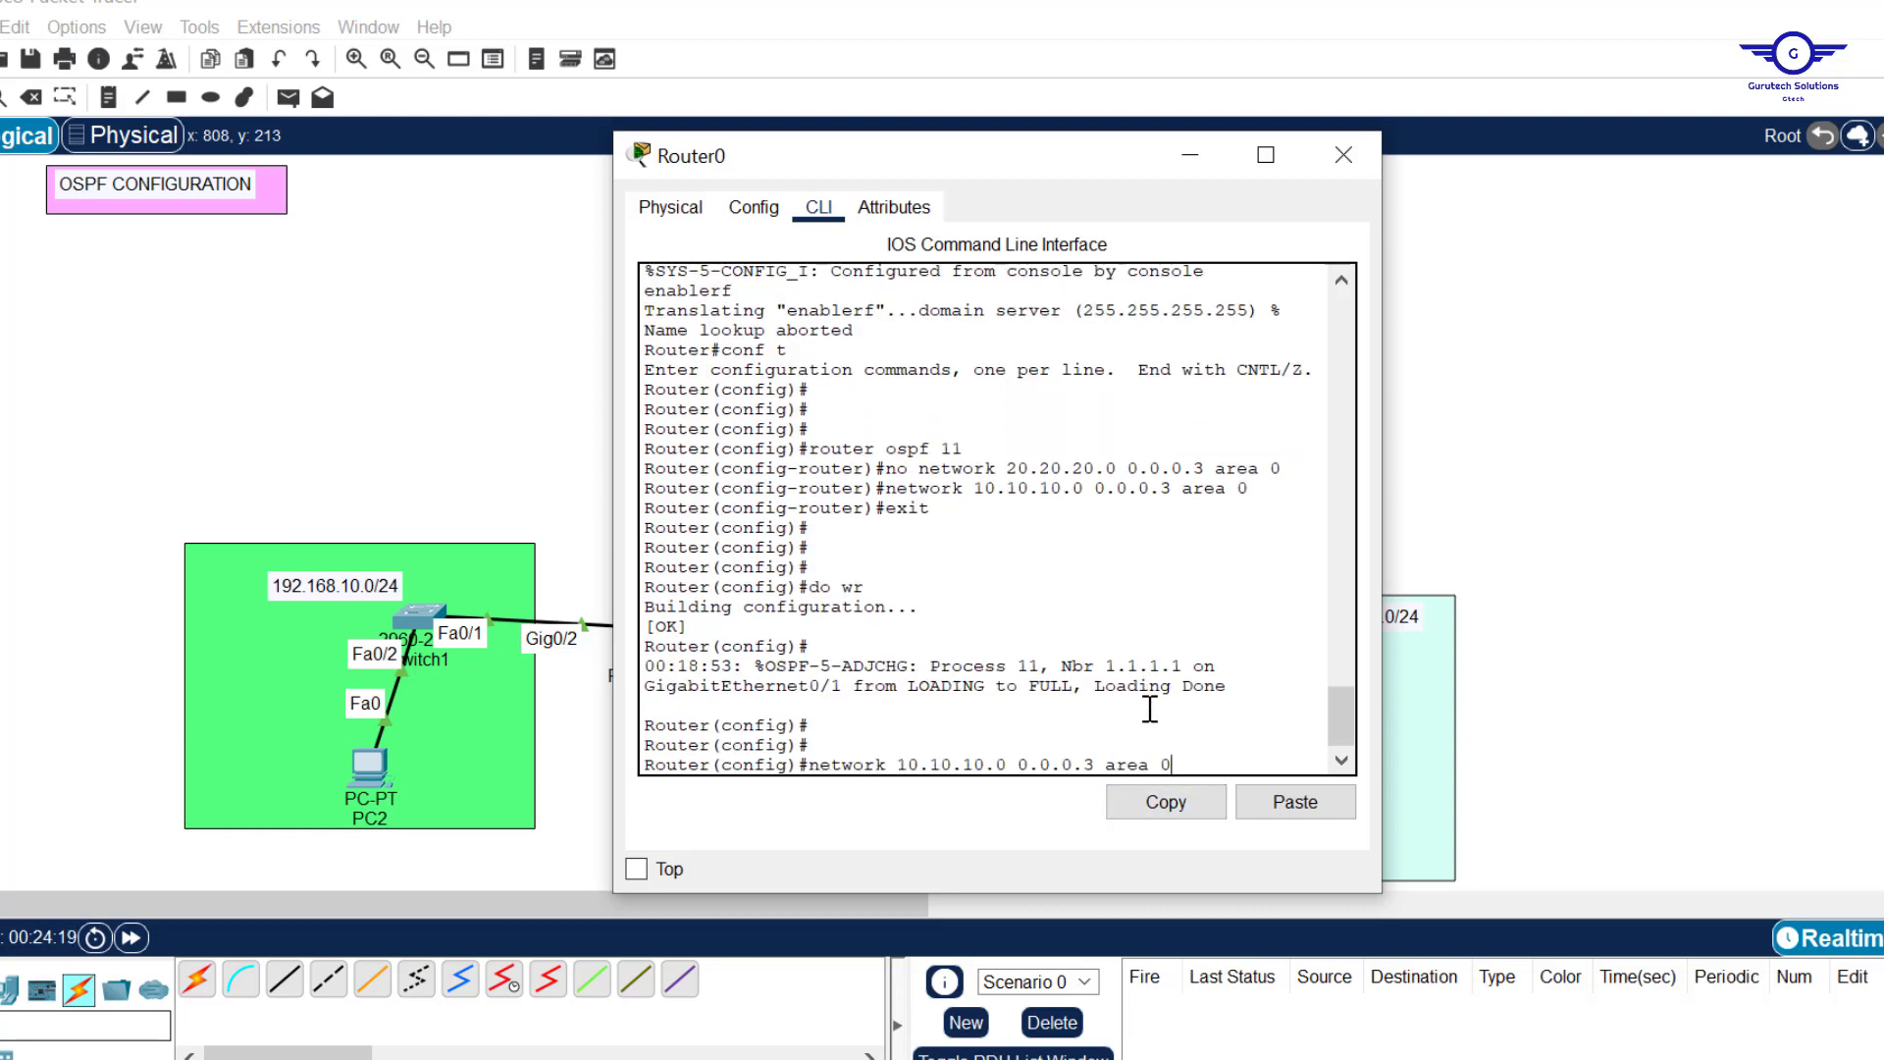
key(Return)
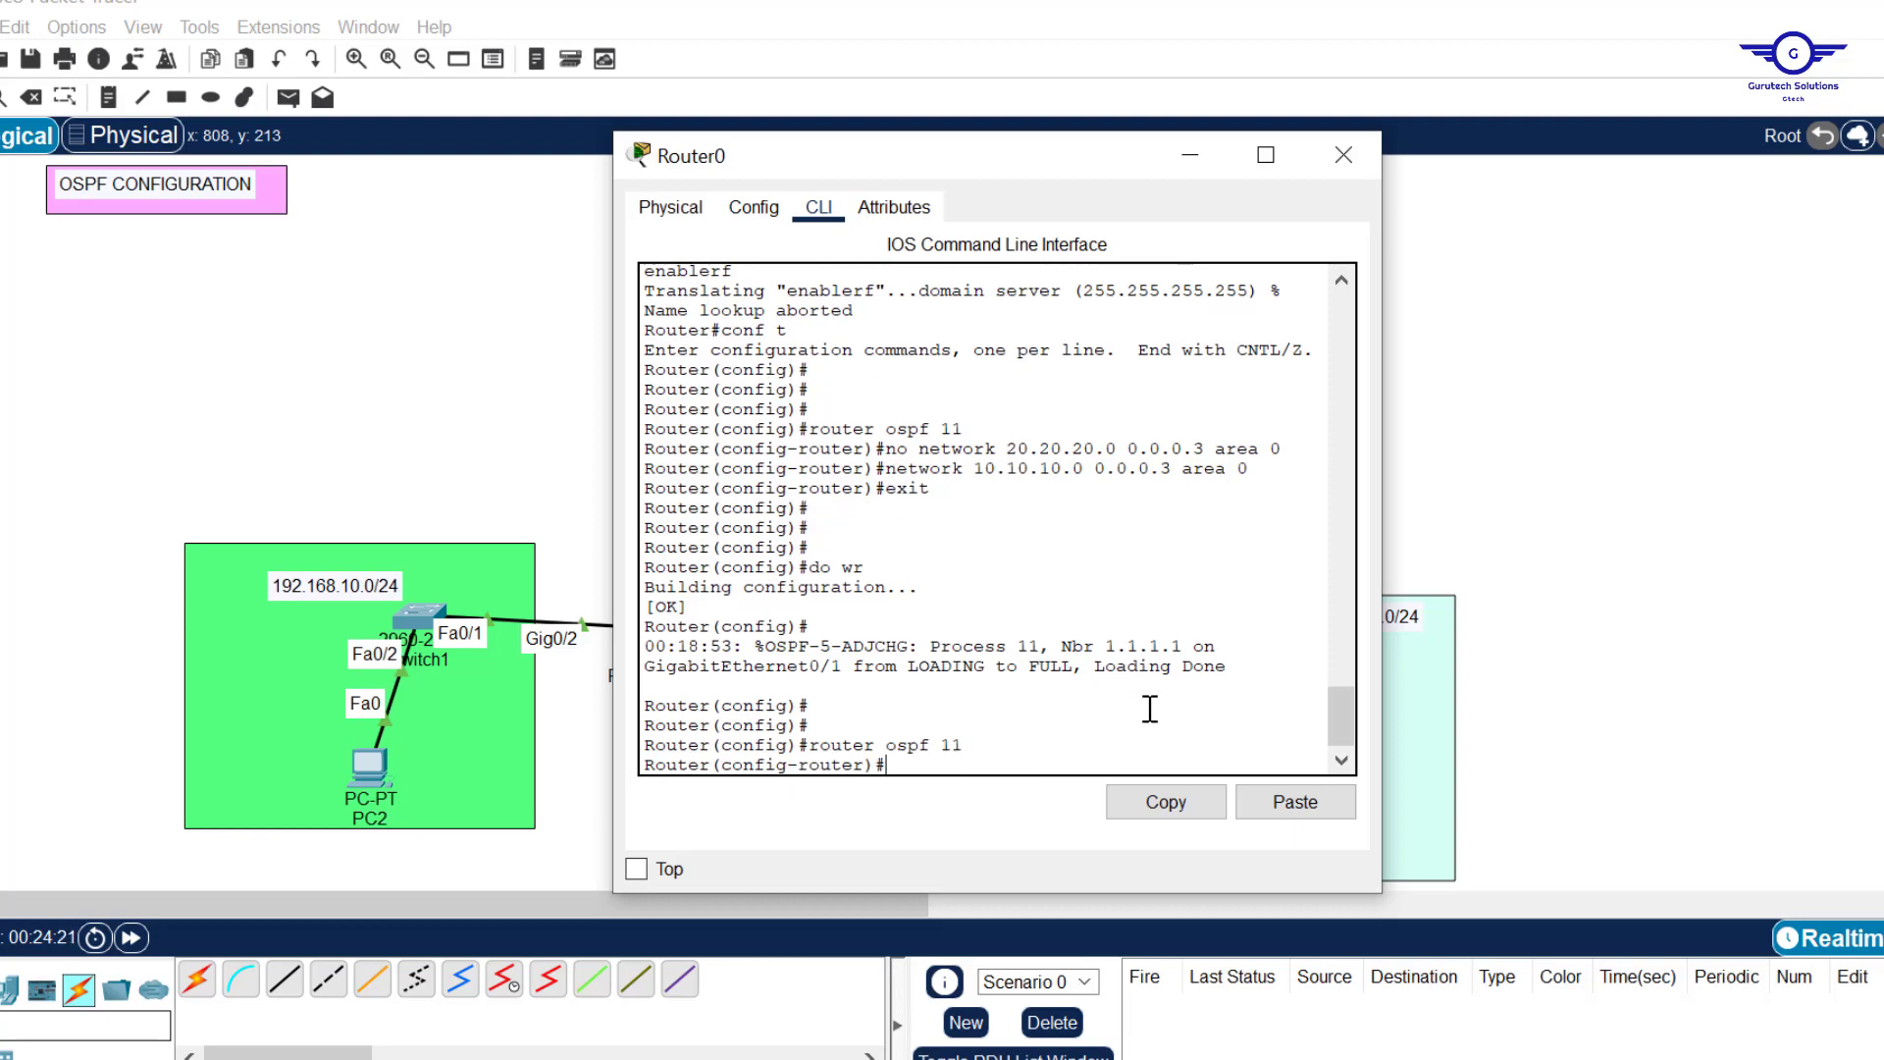
Remove network 192.168.20.0 with wildcard mask 0.0.0.255 in area 0 from Router0's OSPF process.
click(1289, 803)
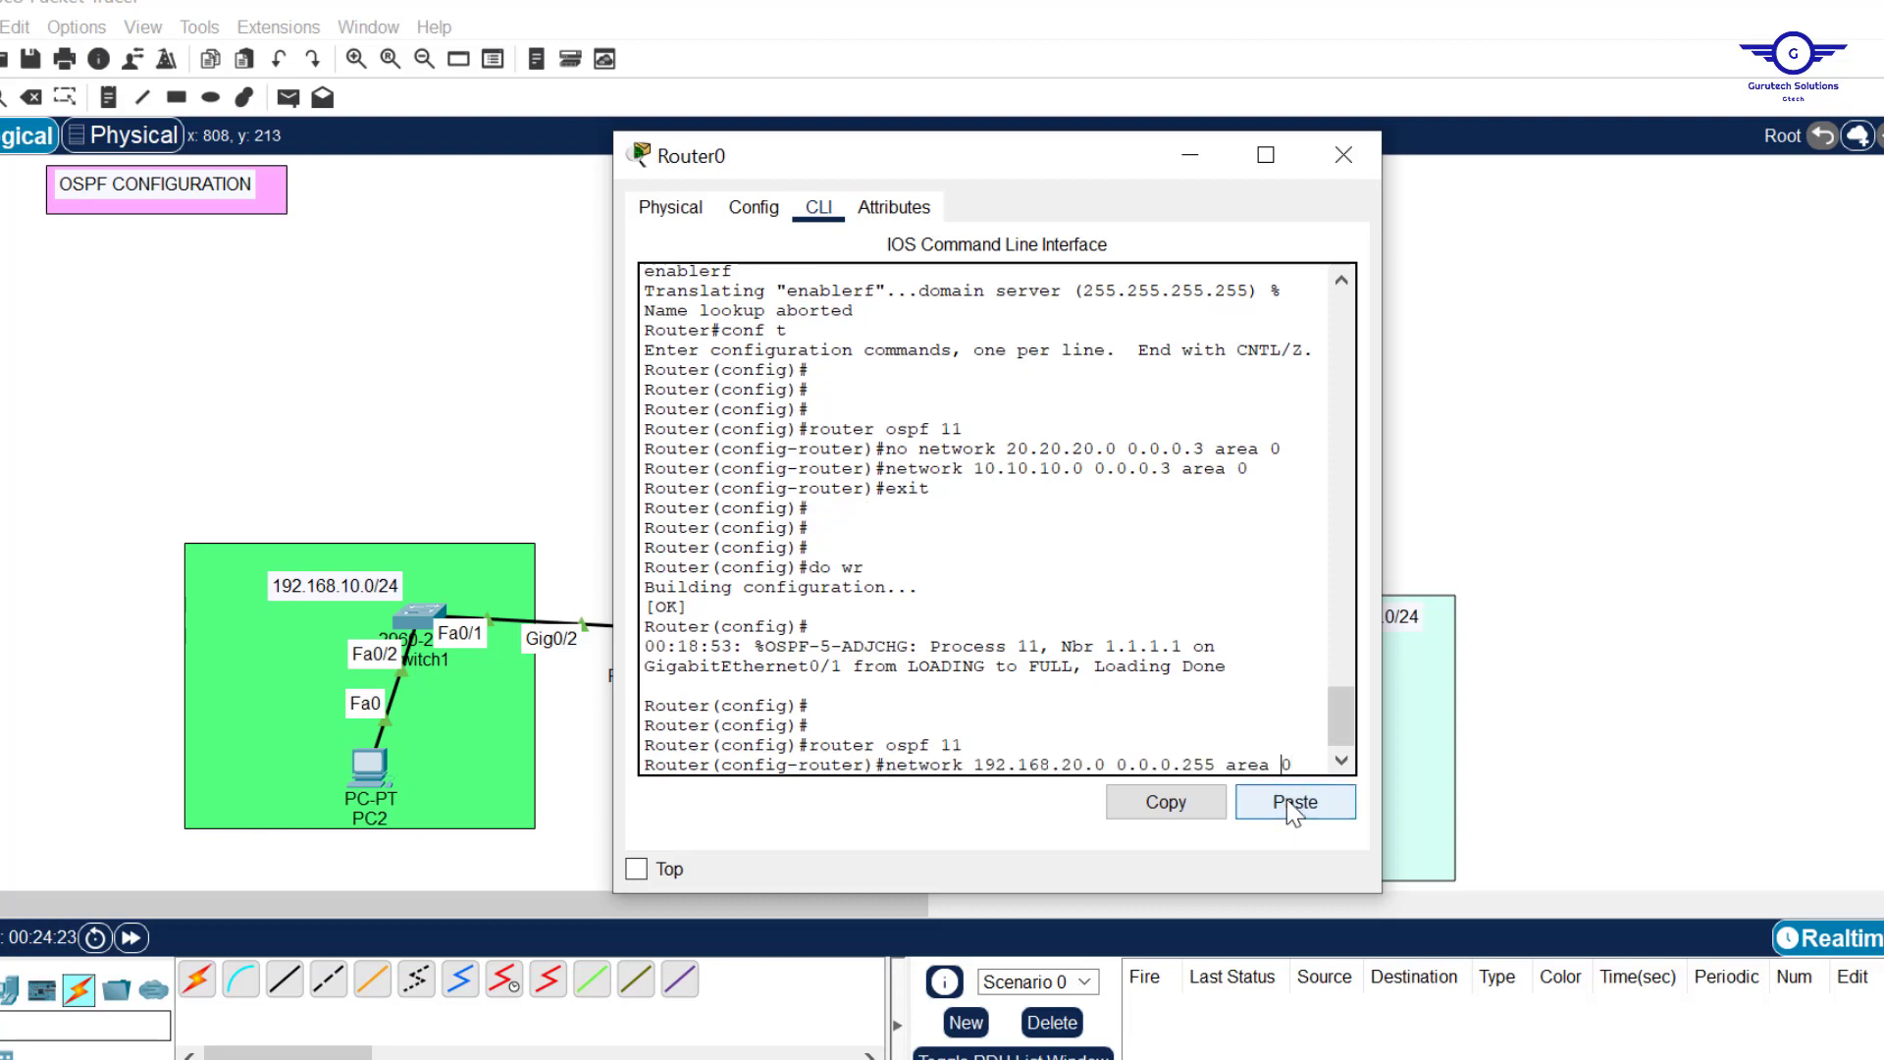
key(Home)
text(no)
key(Return)
Advertise network 192.168.30.0 with wildcard mask 0.0.0.255 in area 0 in Router0's OSPF process, reusing the copied network command.
click(1323, 806)
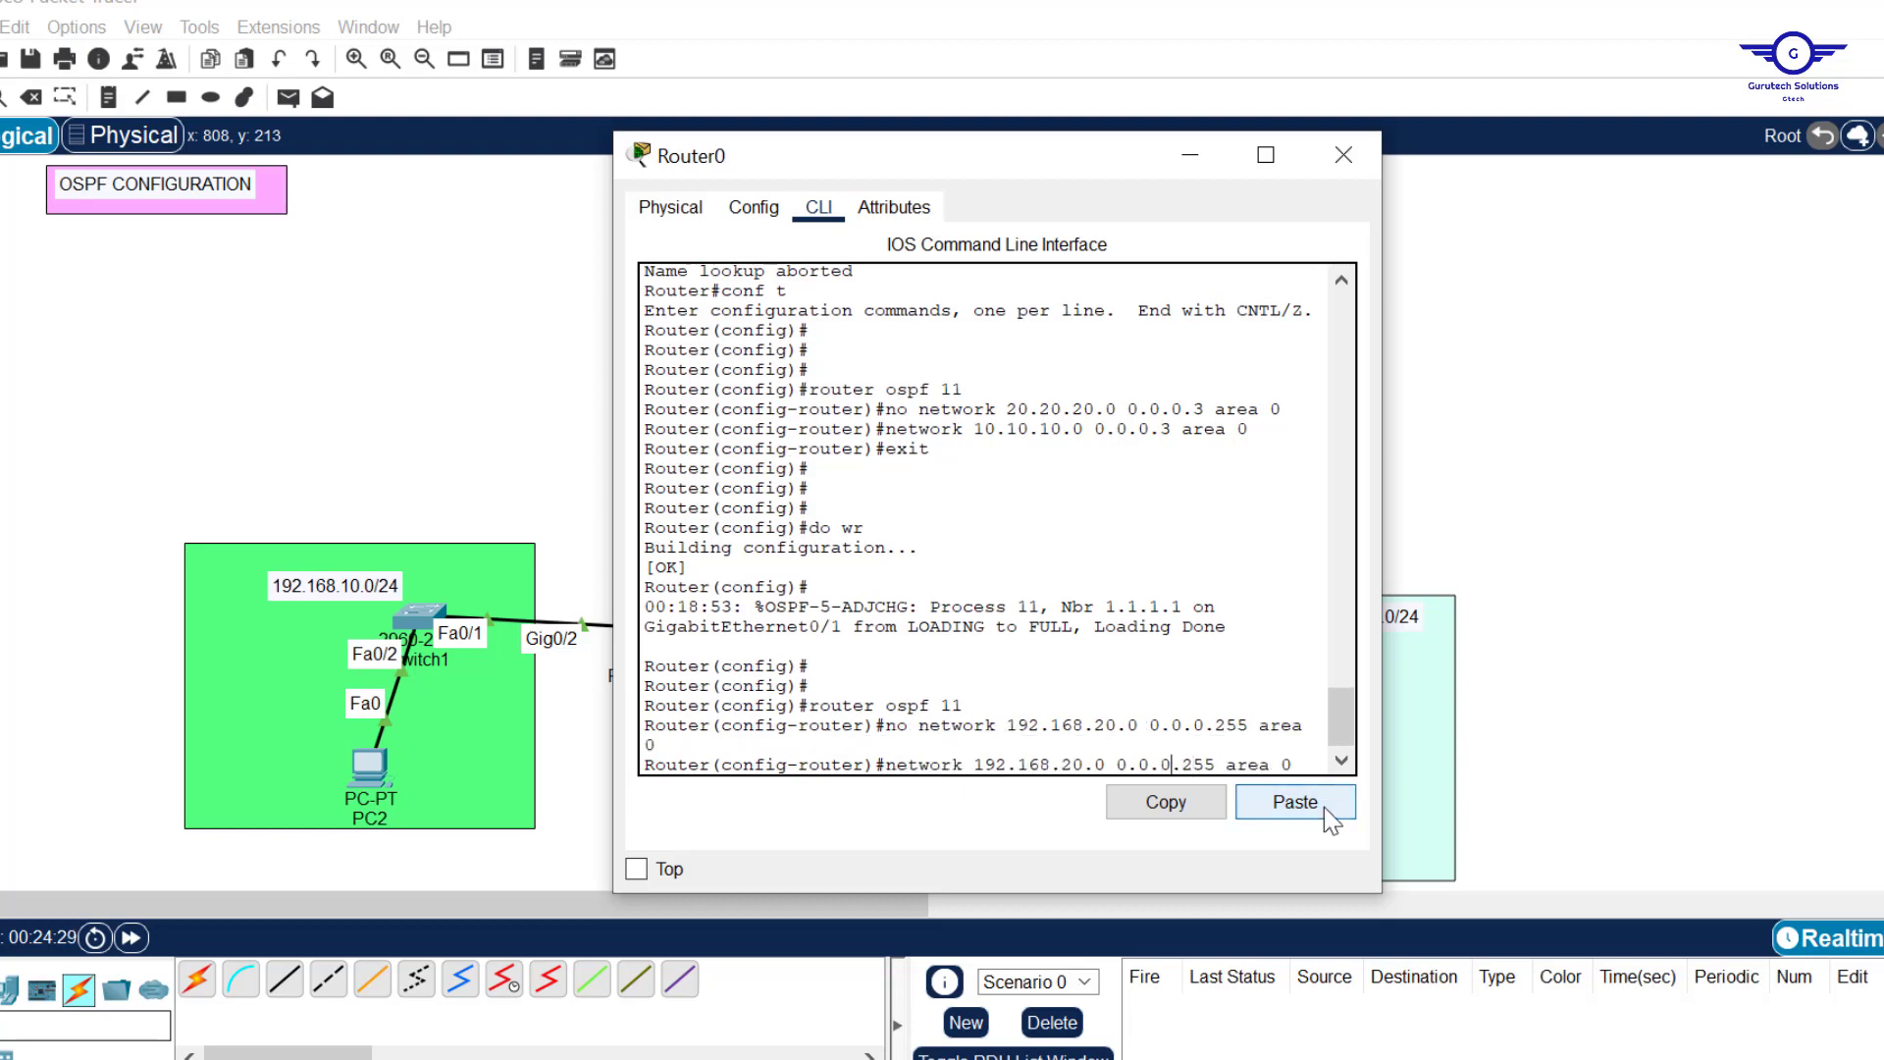
key(BackSpace)
key(BackSpace)
key(BackSpace)
key(BackSpace)
text(30.0)
key(Return)
Exit OSPF configuration on Router0, save the configuration with do wr, and close the router's window.
text(exit)
key(Return)
key(Return)
key(Return)
key(Return)
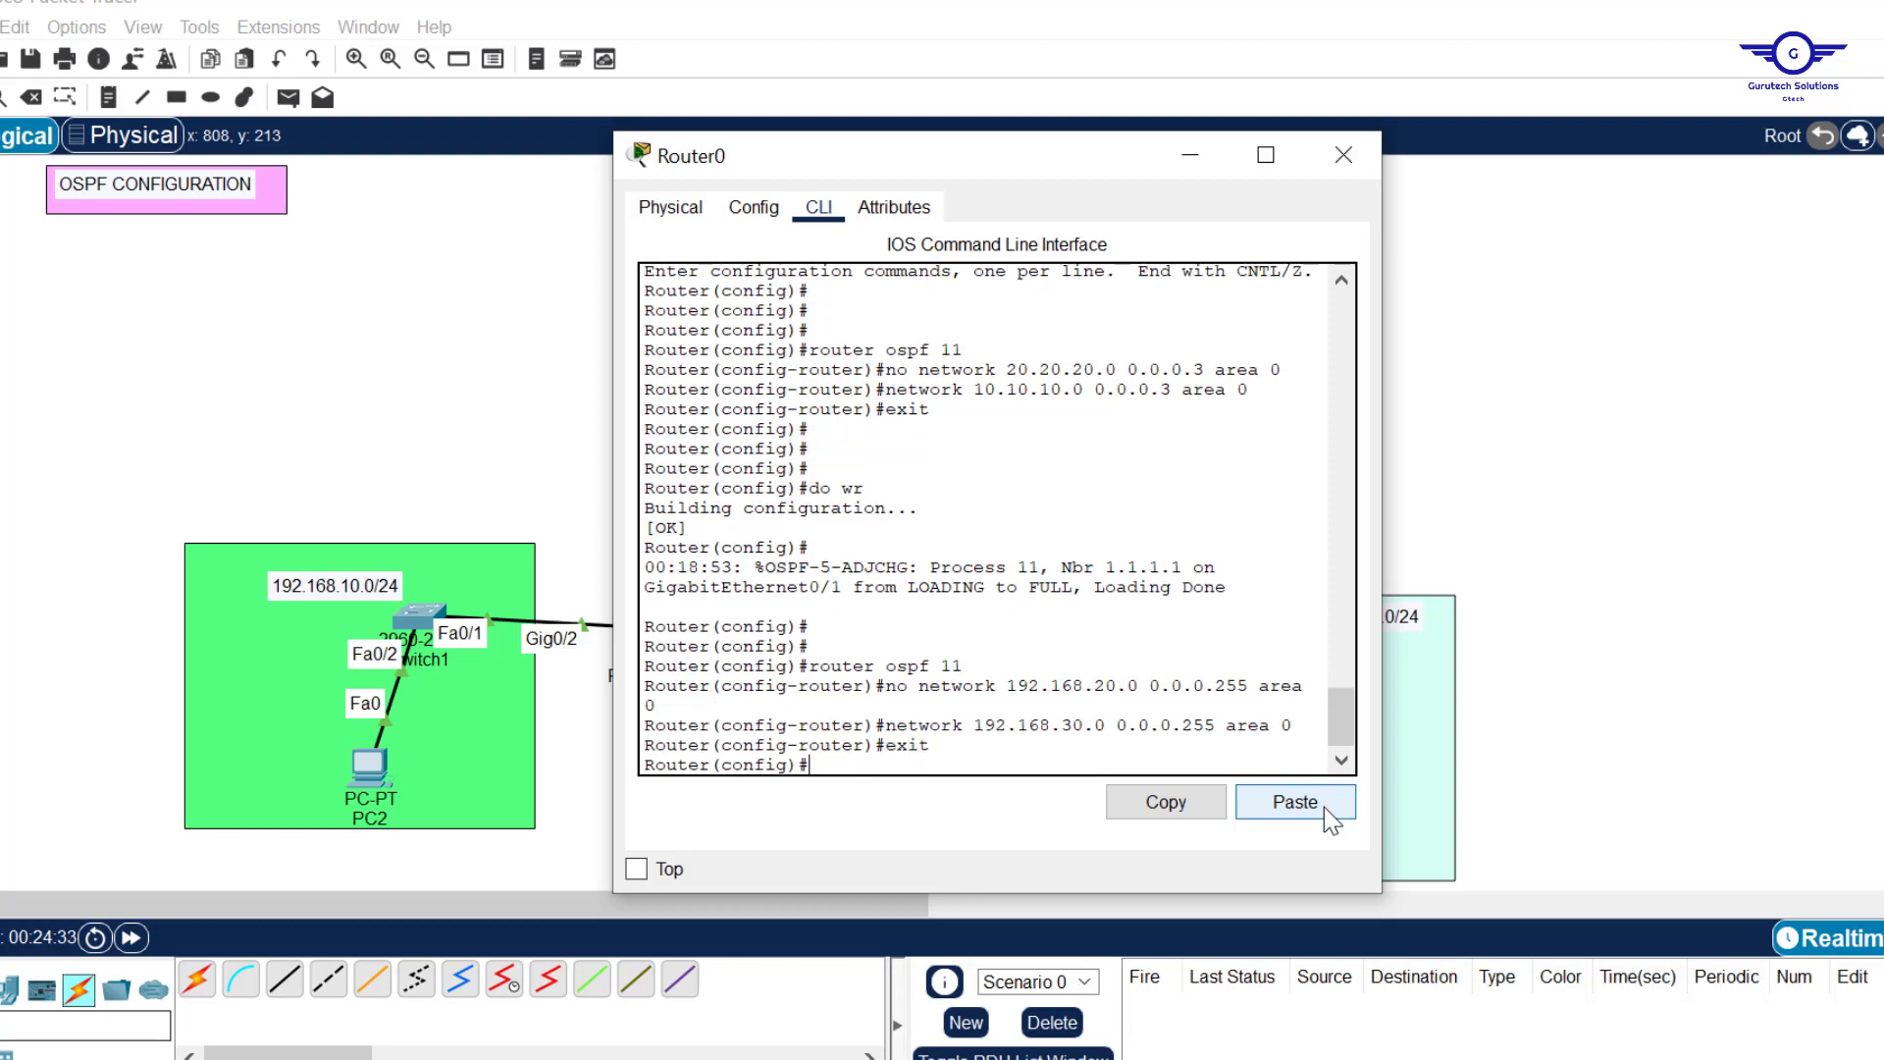
text(do wr)
key(Return)
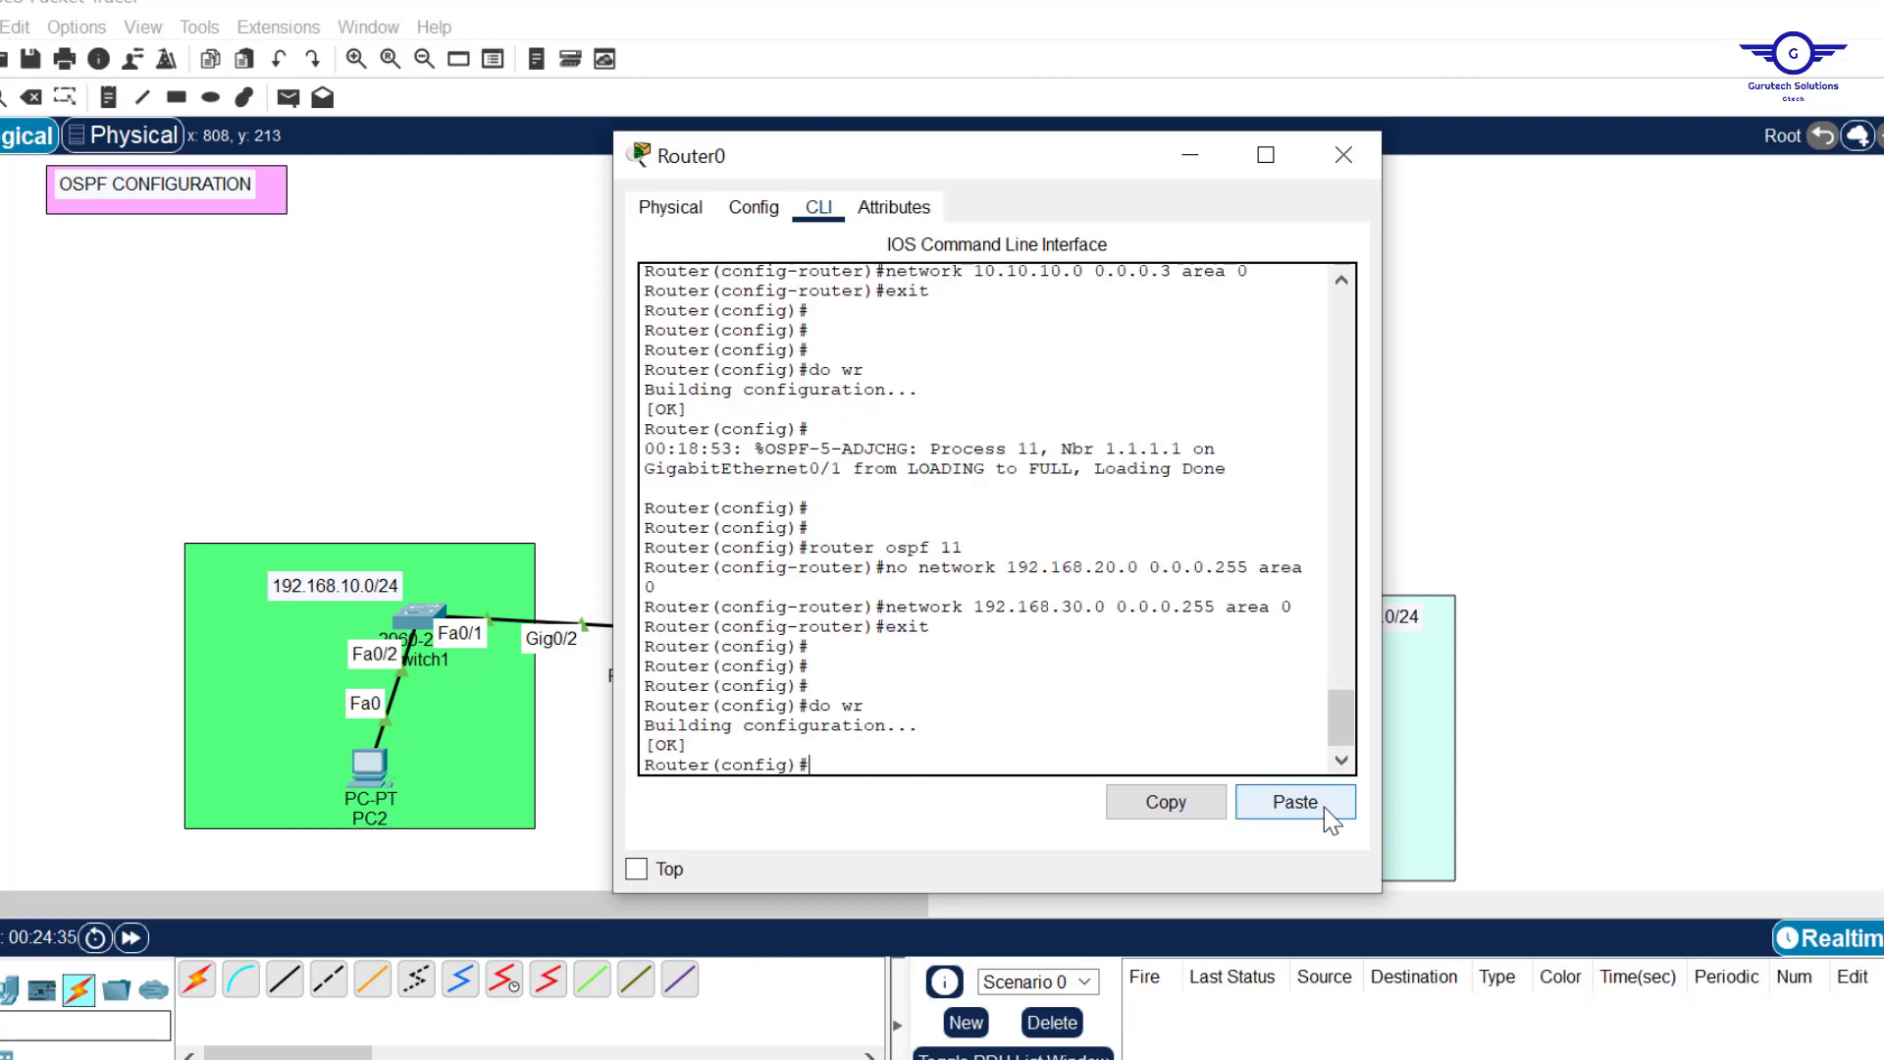
click(1343, 154)
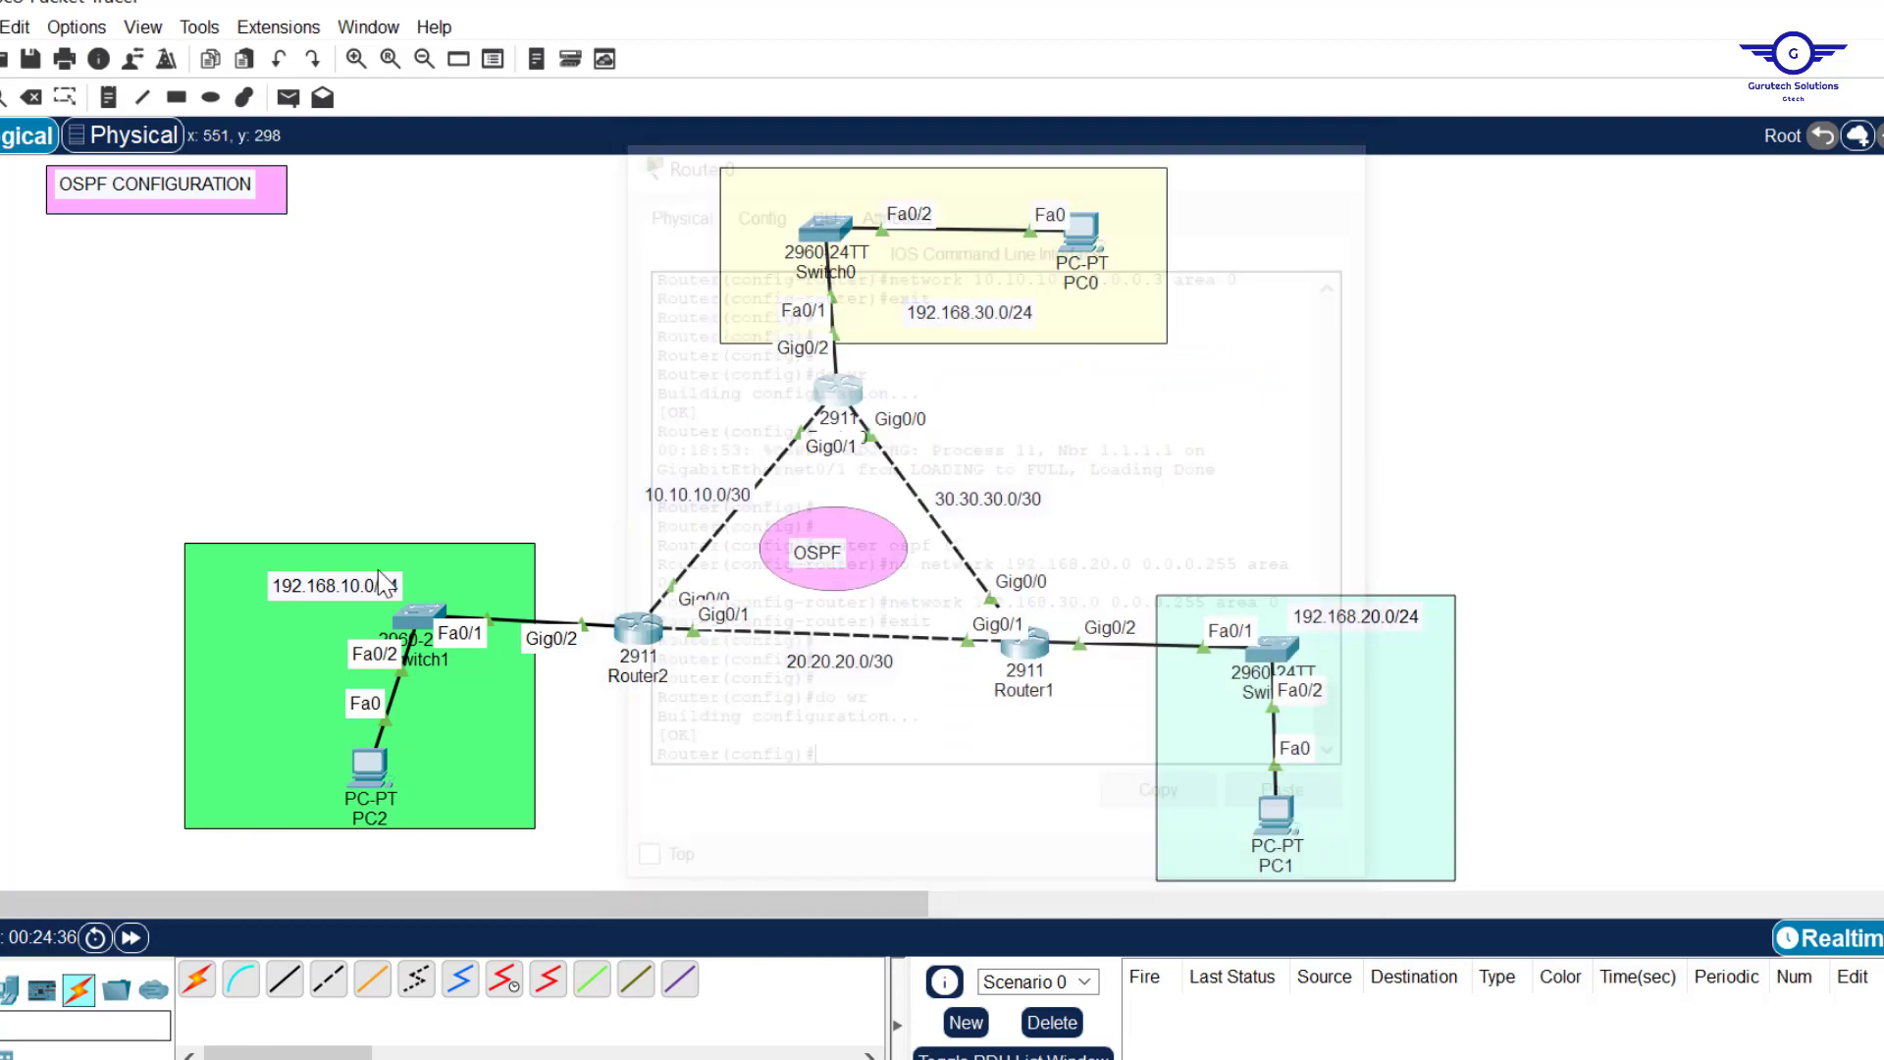
Repeat the ping to 192.168.30.10 from PC2's Command Prompt, then close PC2's window.
click(379, 762)
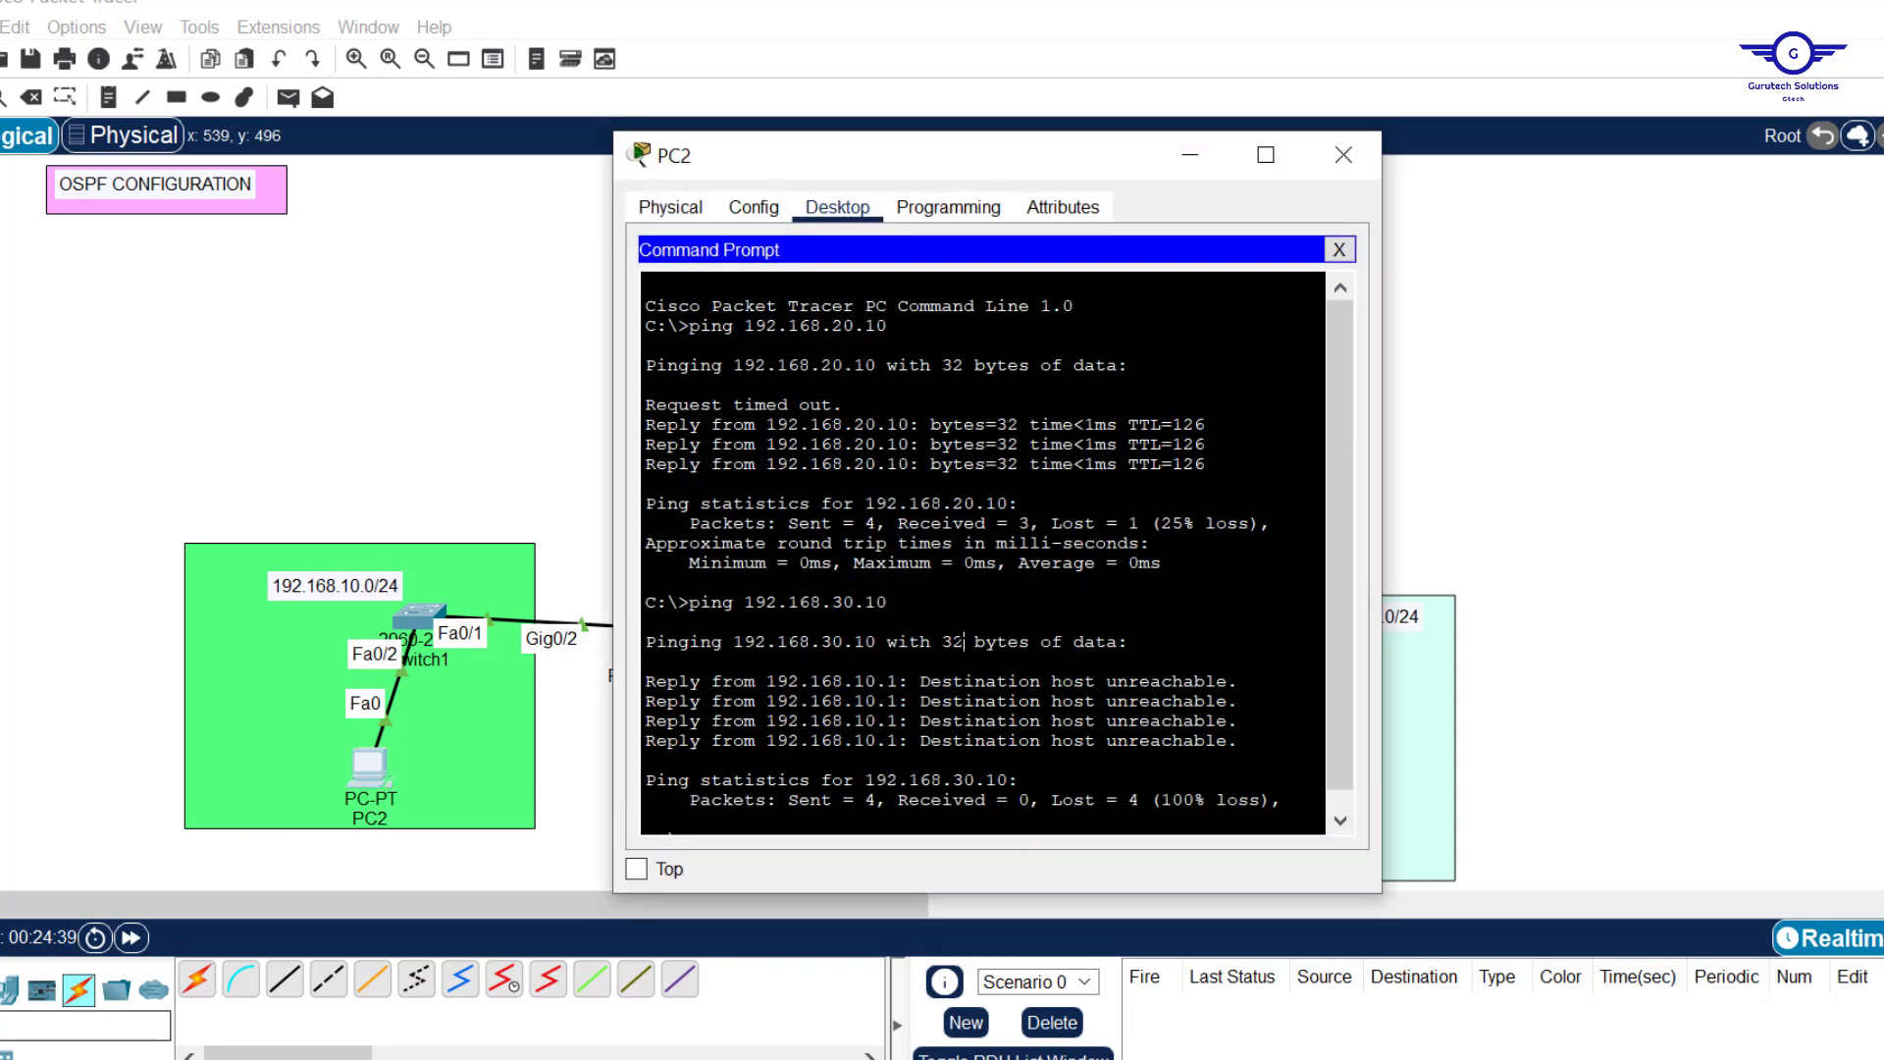
key(Return)
key(Return)
key(Up)
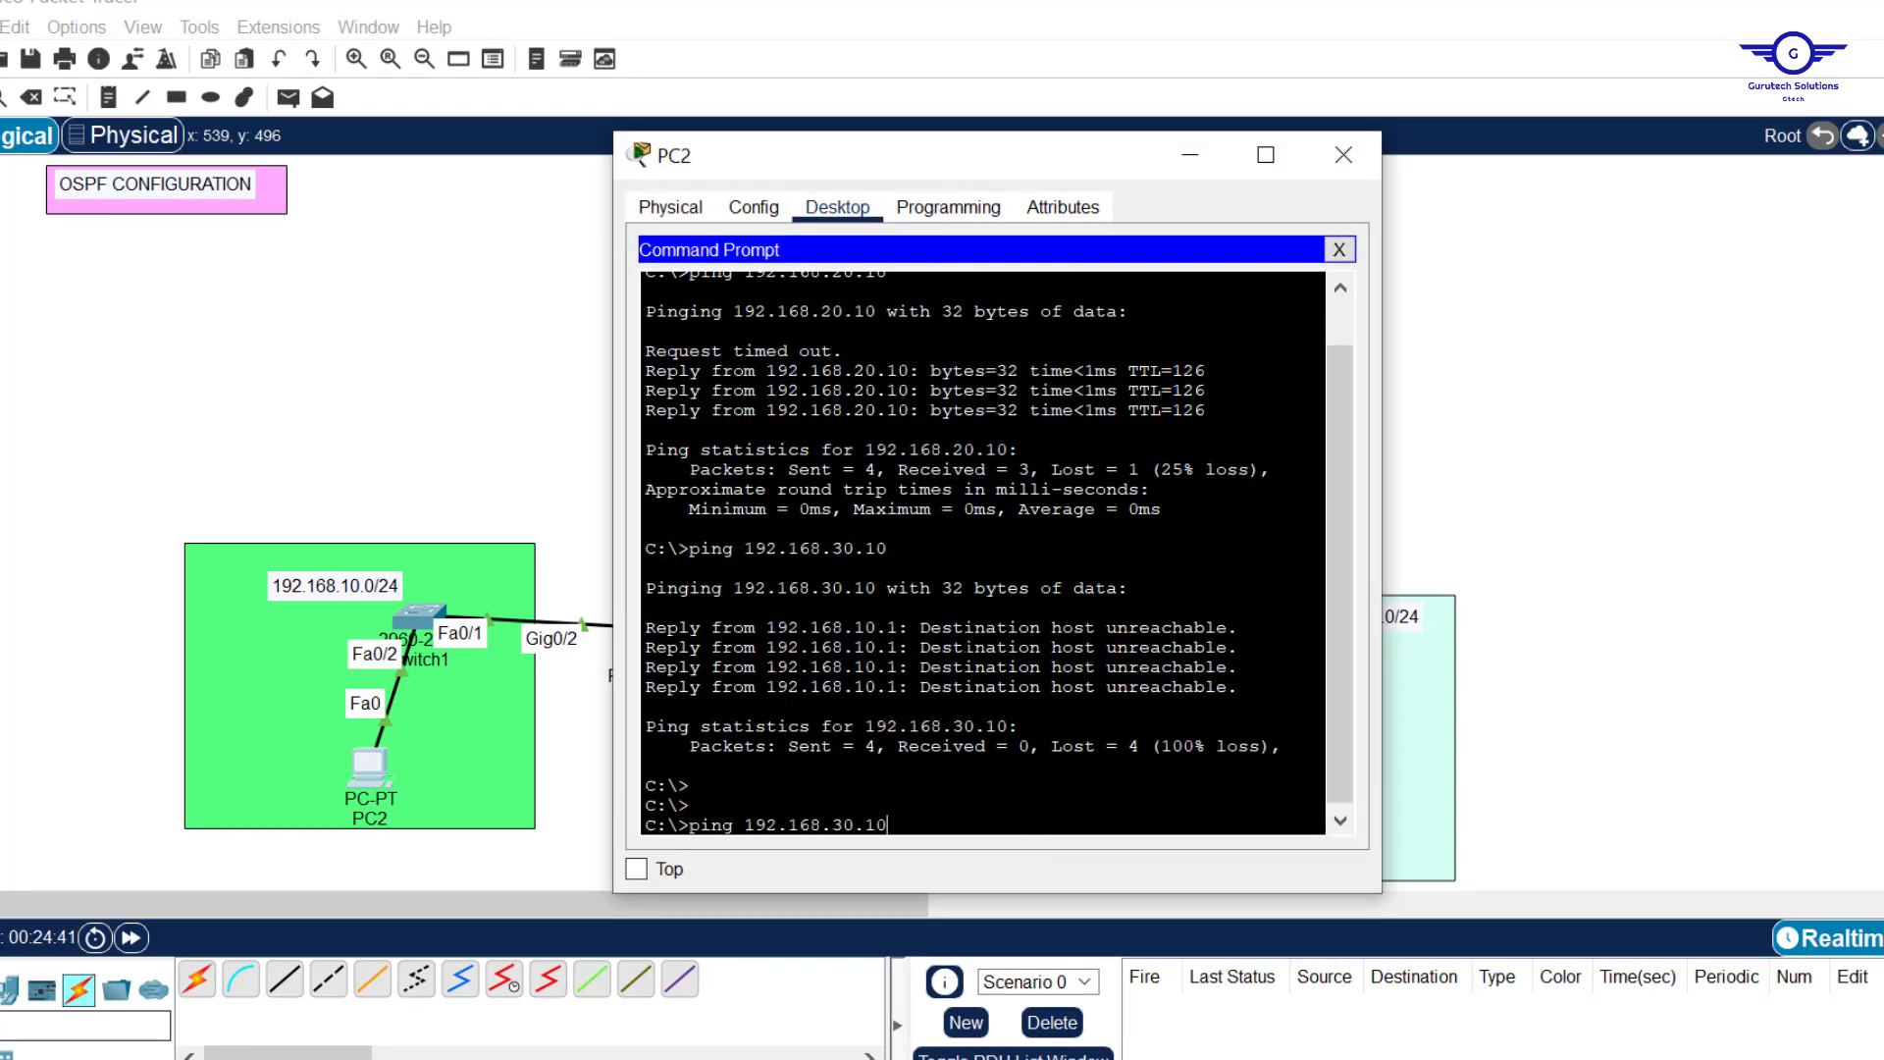
key(Return)
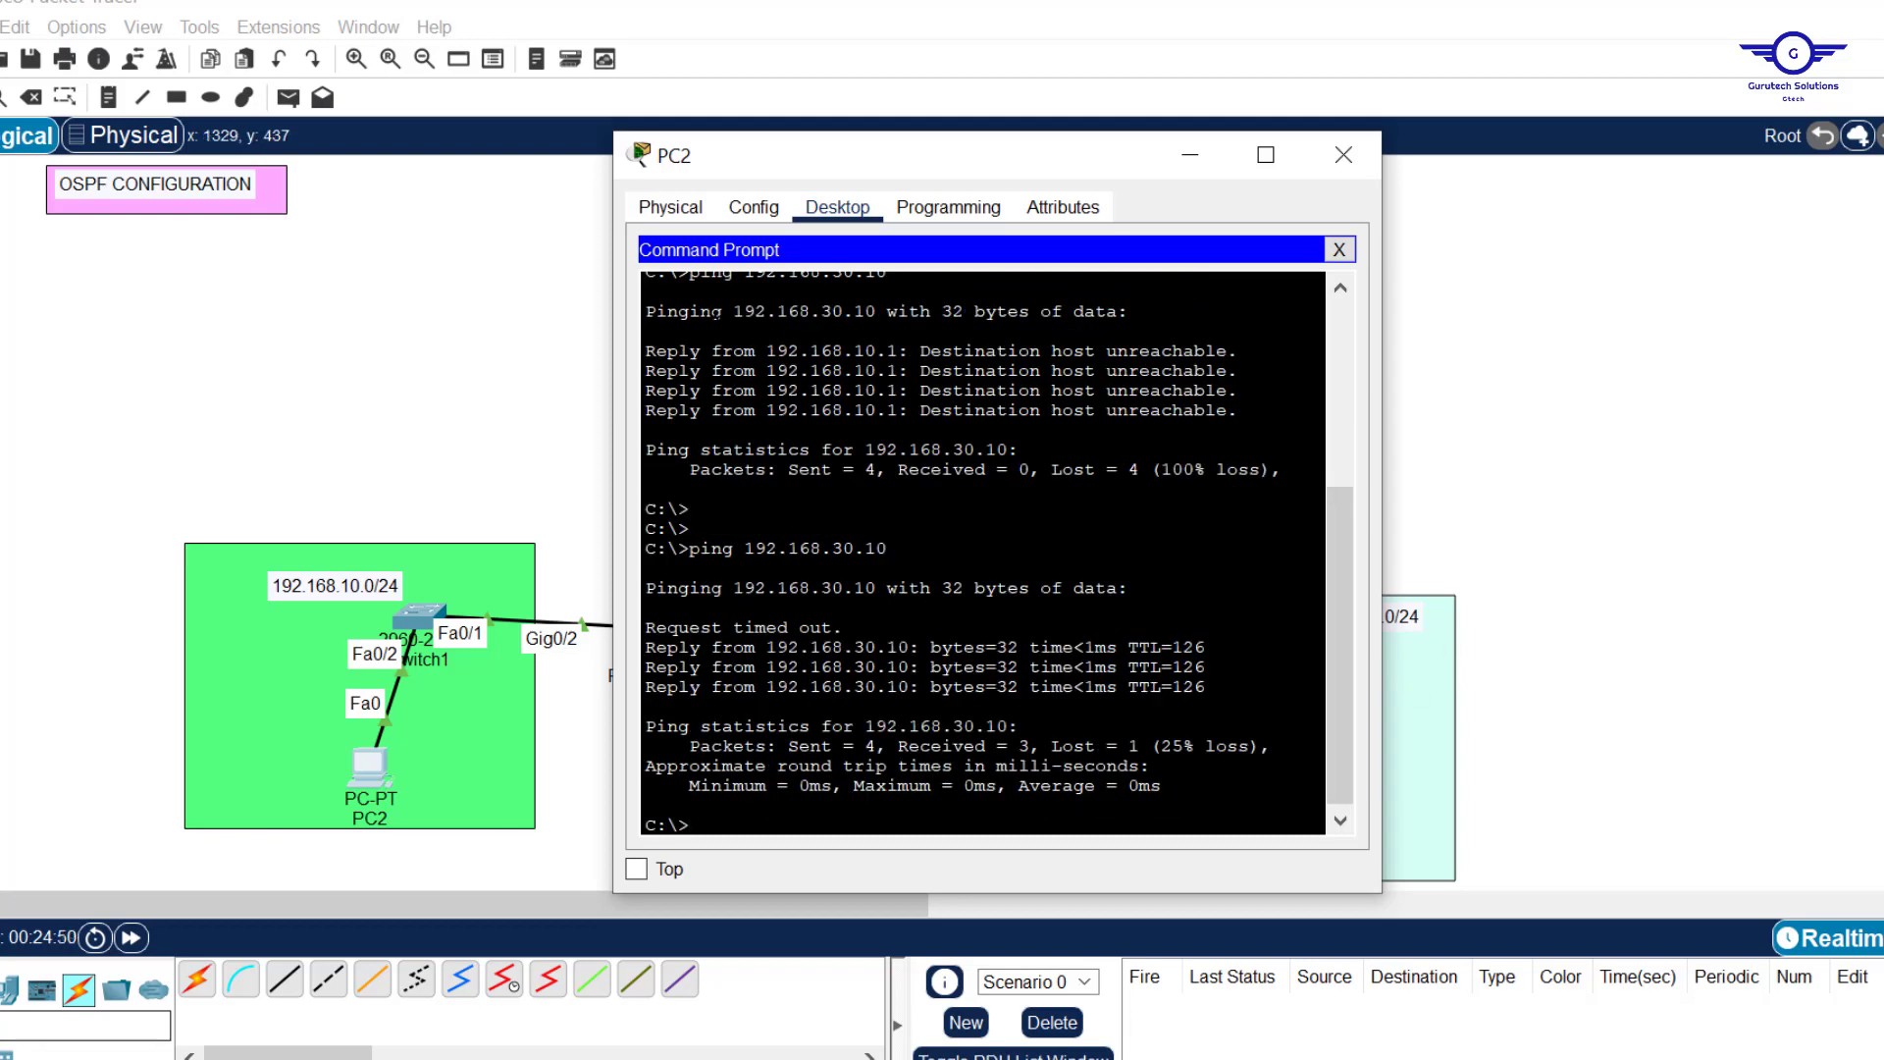
click(1343, 154)
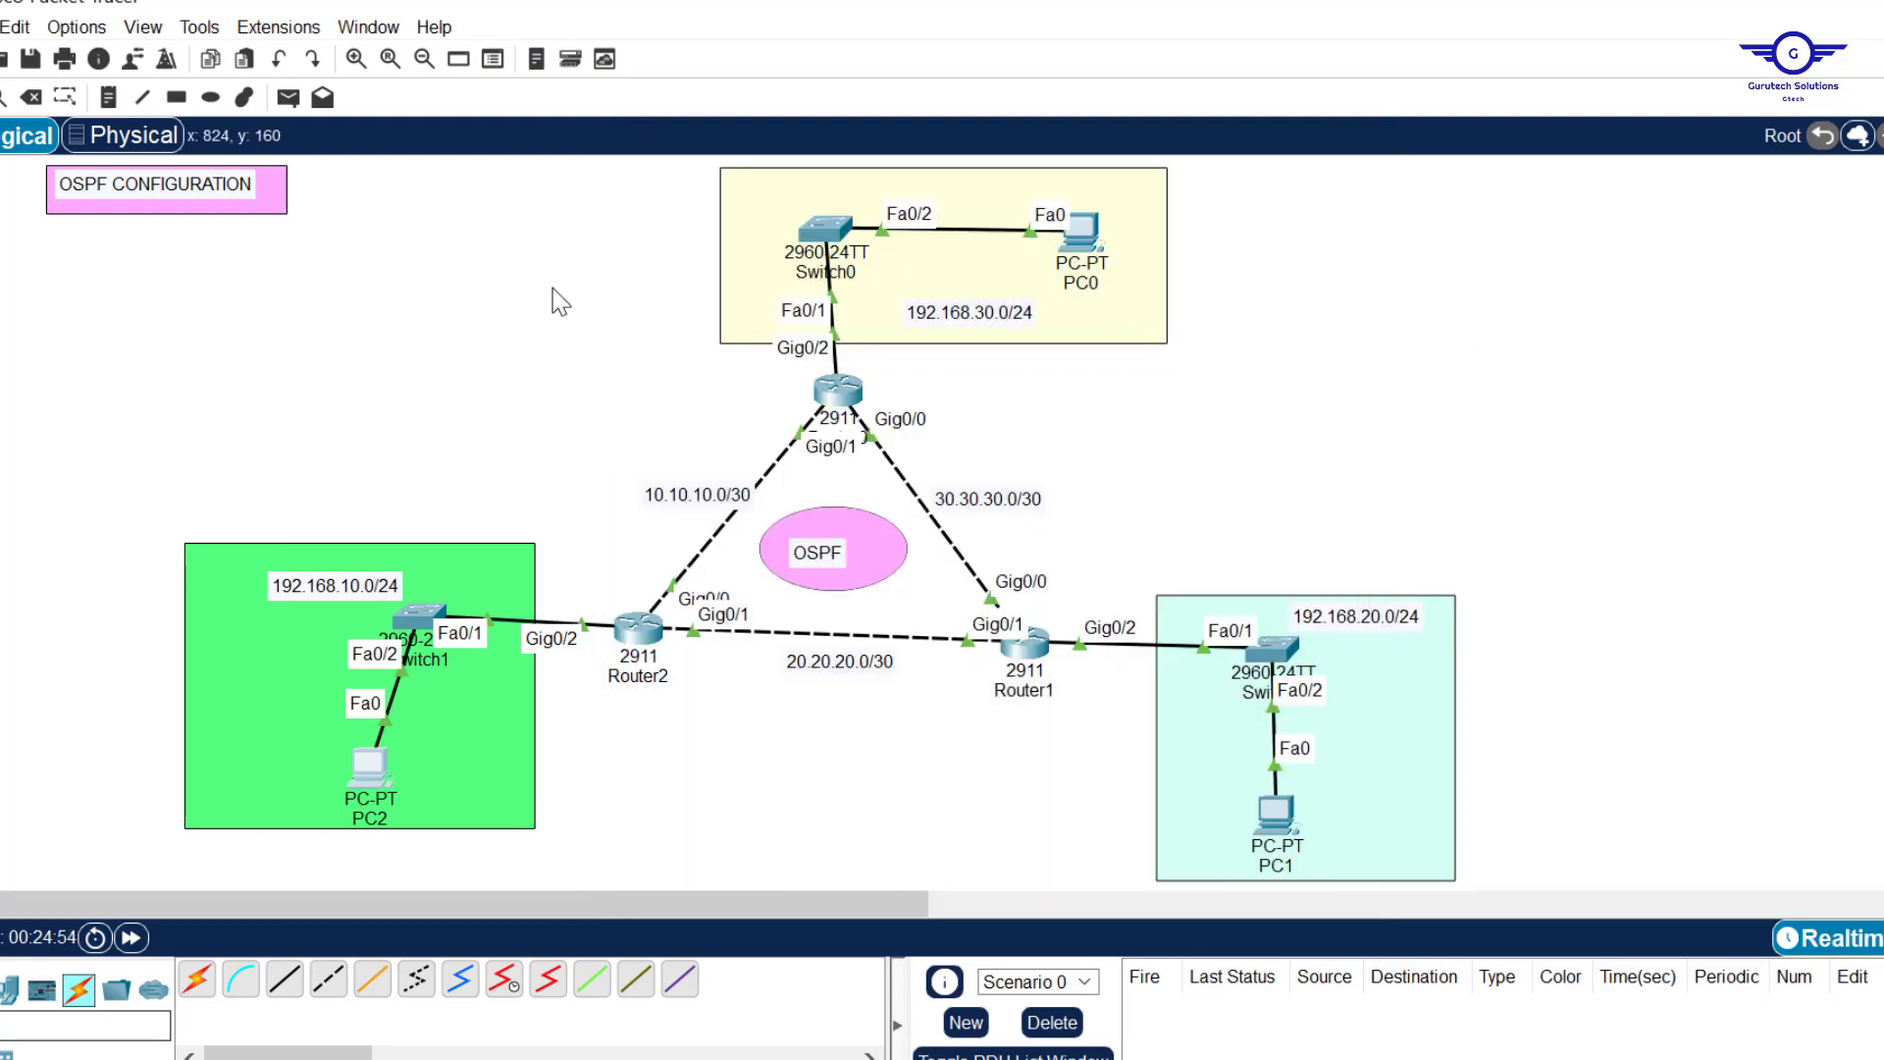